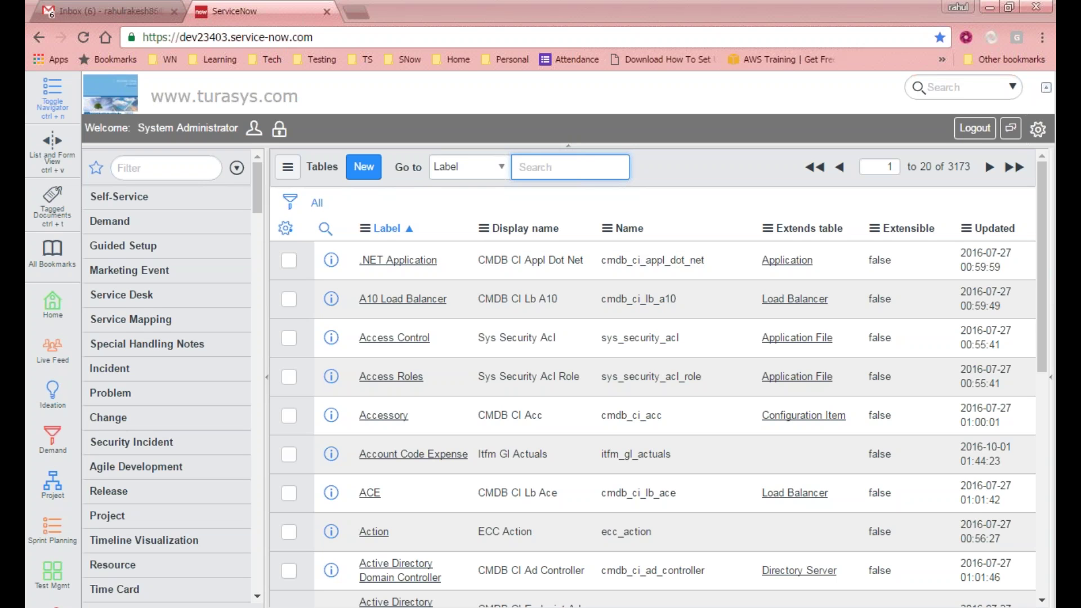
Step: Open the dictionary entries list by entering sys_dictionary.list in the navigator filter
left_click_drag(452, 264, 345, 259)
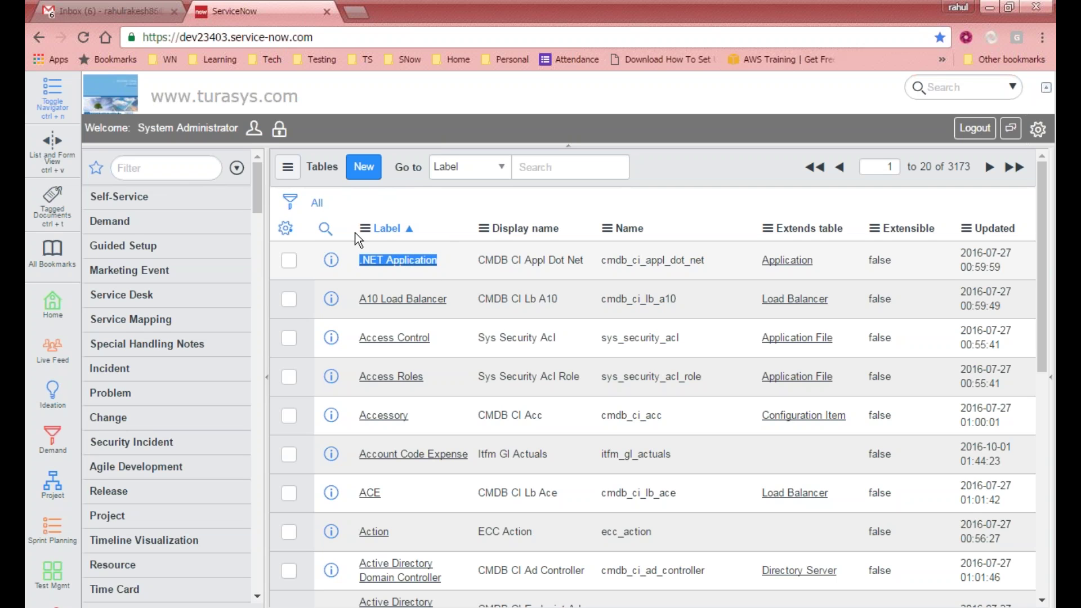
left_click(184, 168)
type("sys")
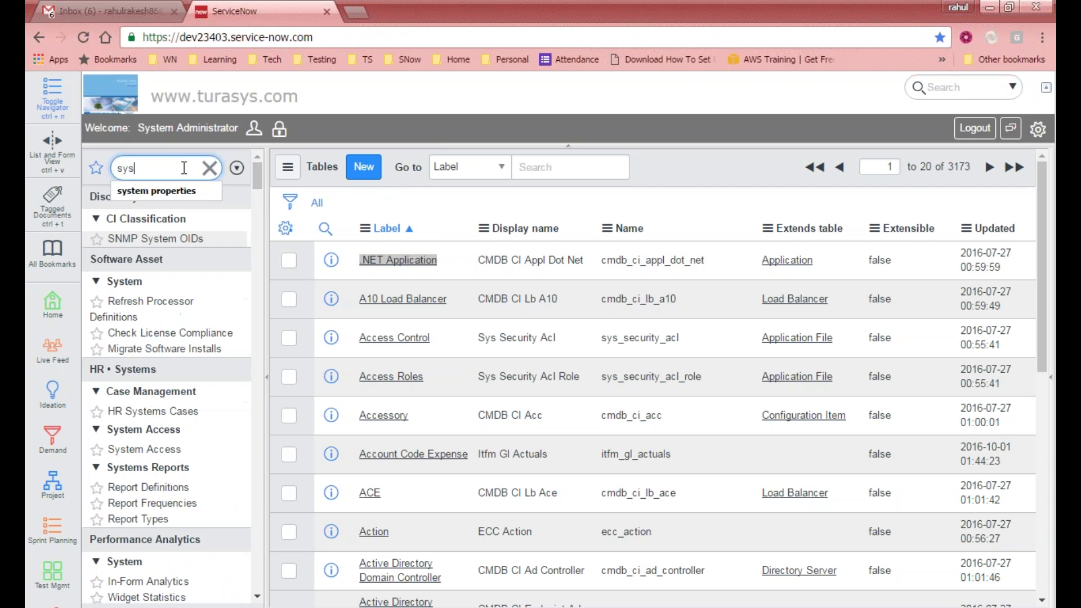
type("_disc")
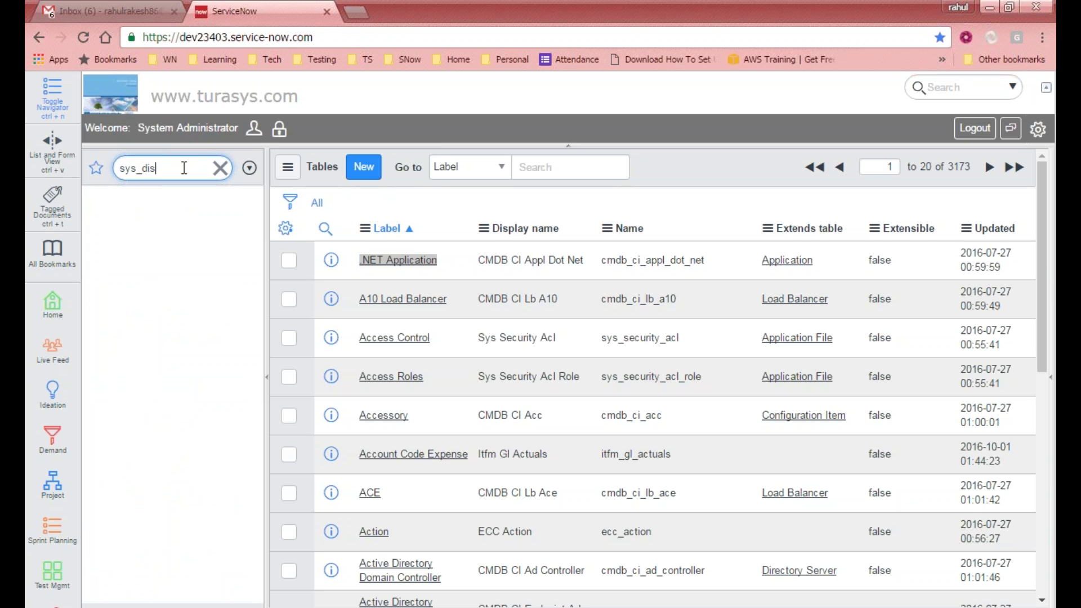
key("BackSpace")
key("BackSpace")
type("ctionary.list")
key("Return")
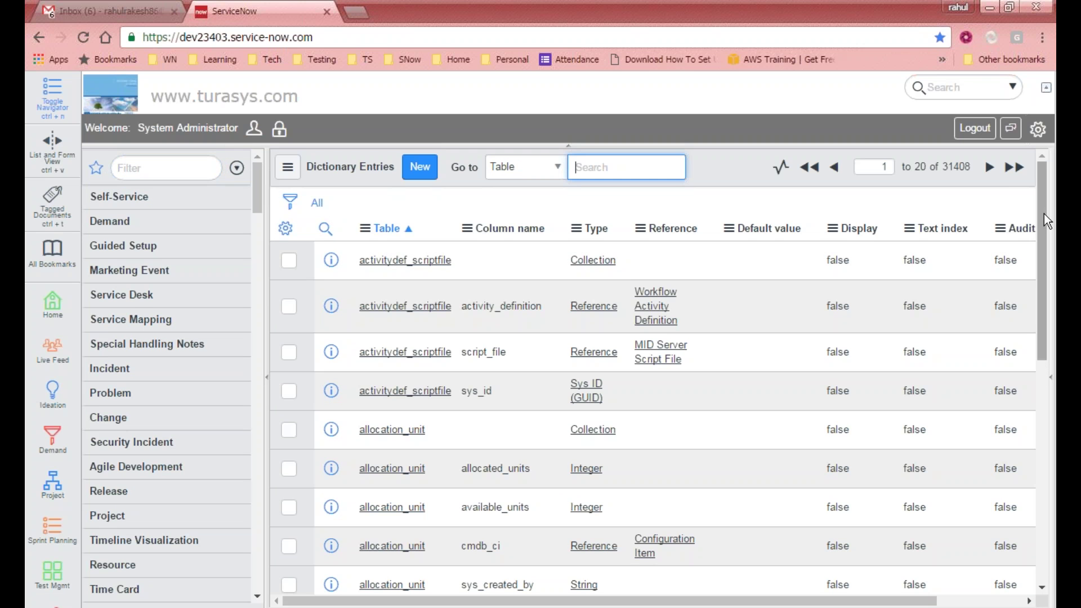
Step: Go to the entries in the dictionary list whose table name starts from incident
left_click_drag(1040, 217, 1008, 159)
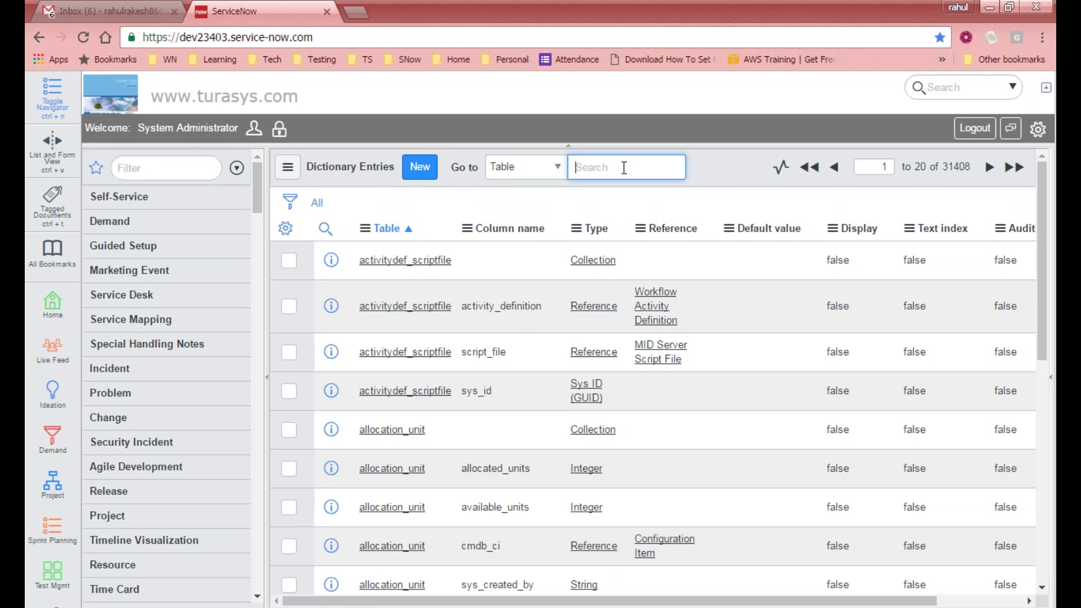
type("incident")
key("Return")
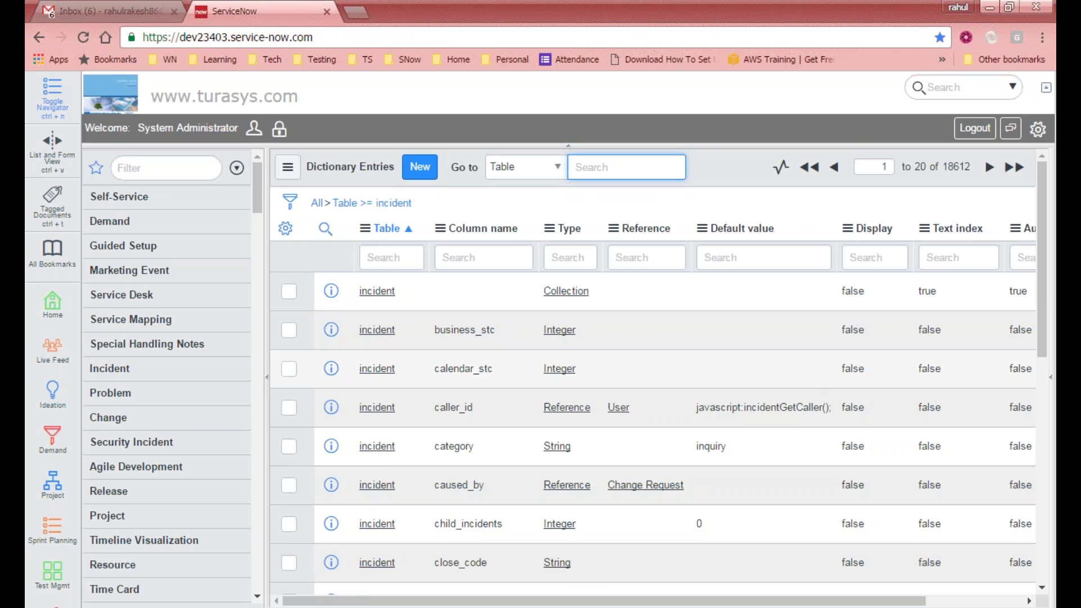
Step: Examine the incident table's dictionary entries, including column names, types, references and default values
scroll(485, 320, "down", 6)
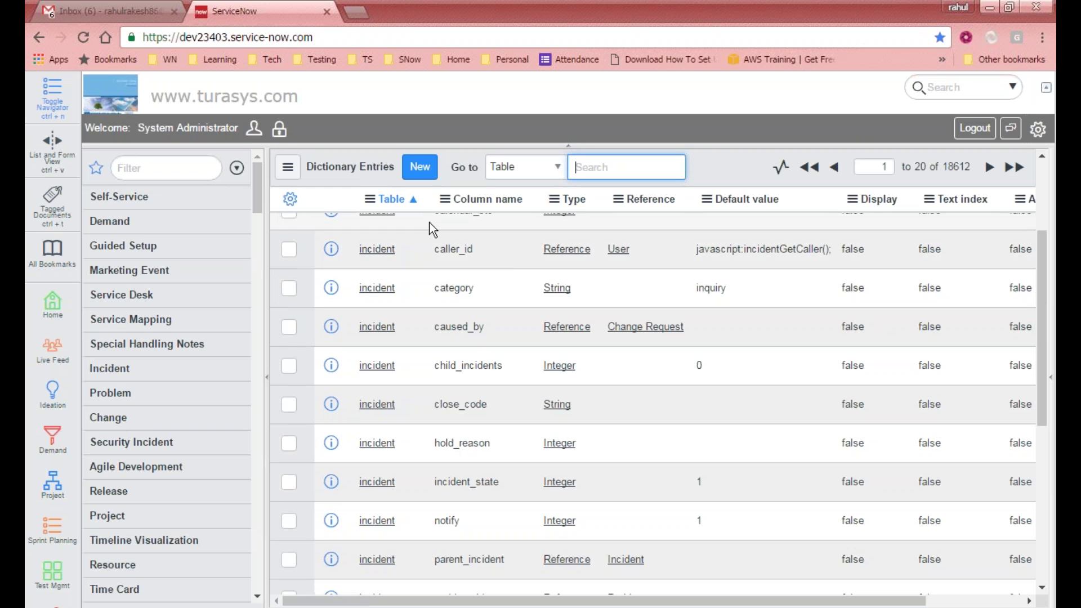
scroll(476, 508, "down", 3)
scroll(476, 508, "up", 10)
scroll(496, 563, "down", 3)
scroll(496, 565, "up", 4)
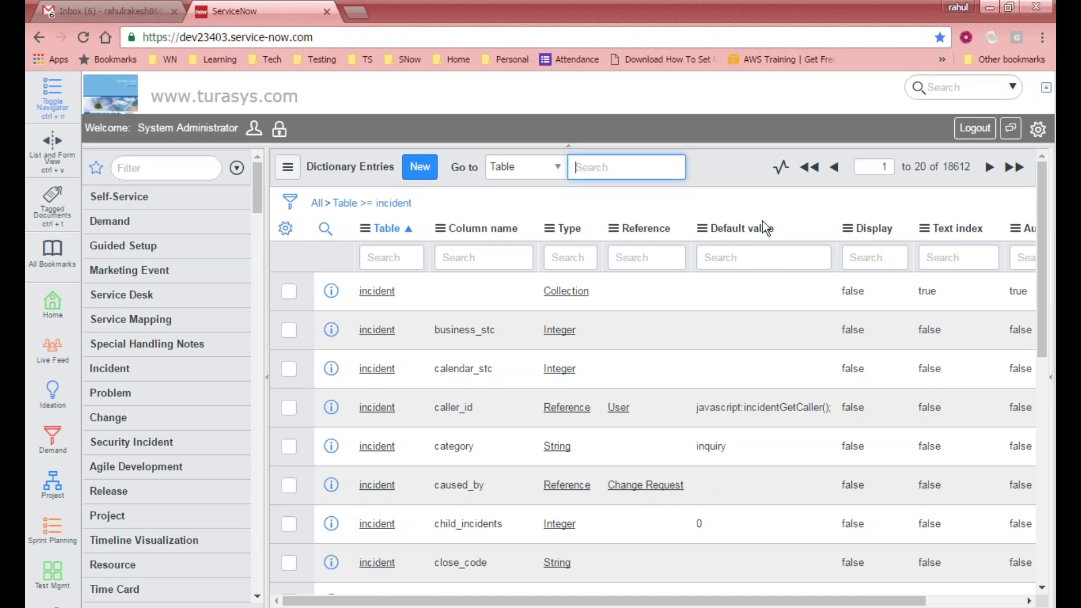
scroll(753, 529, "down", 1)
scroll(789, 534, "up", 1)
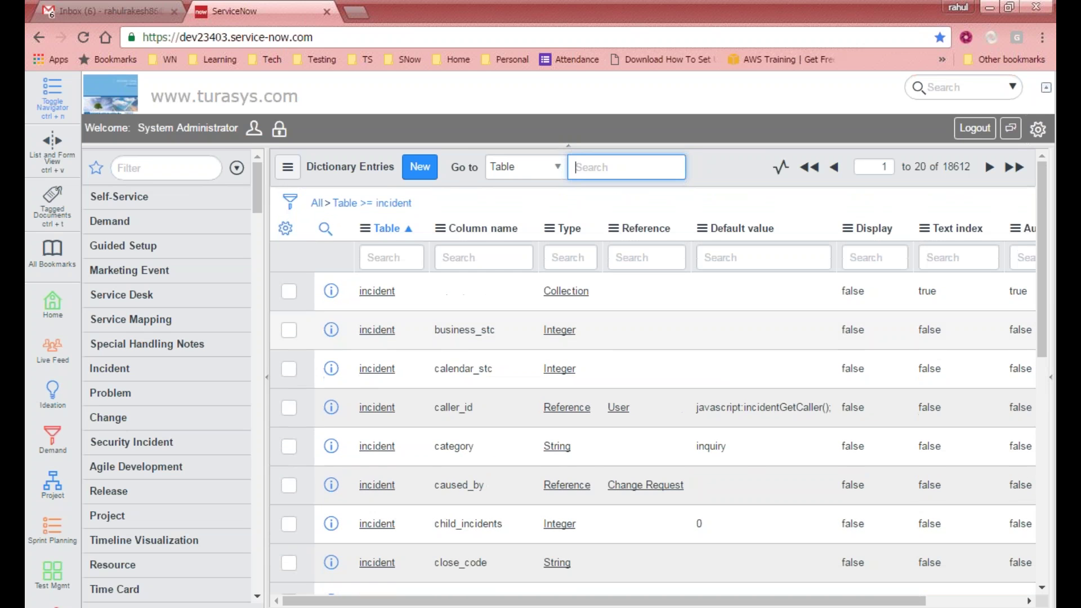
left_click_drag(829, 606, 634, 555)
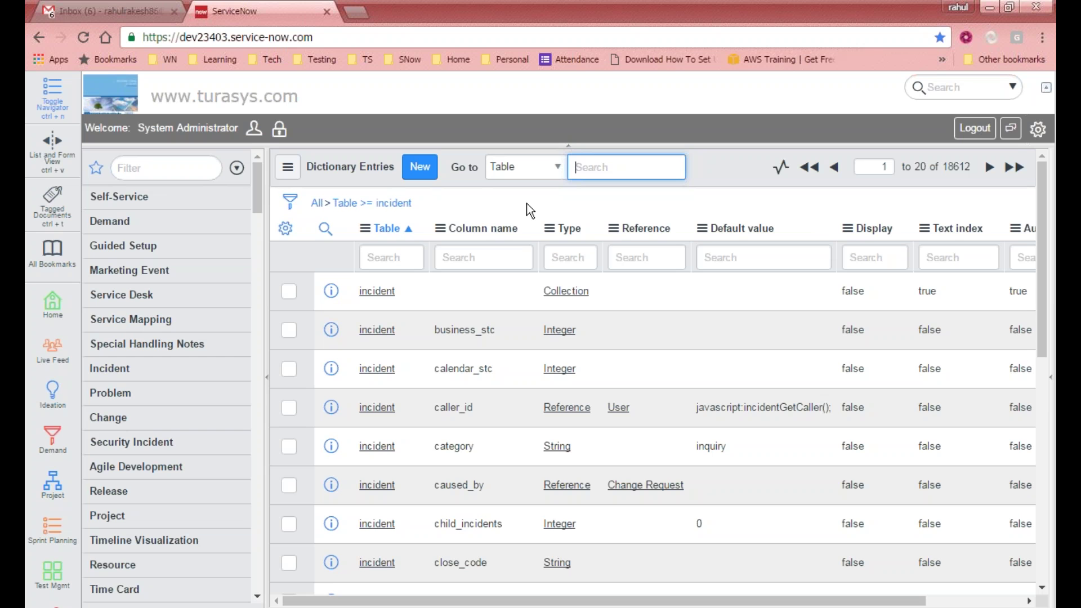
Step: Open the field labels list by entering sys_documentation.list in the navigator filter
left_click(163, 167)
type("sys")
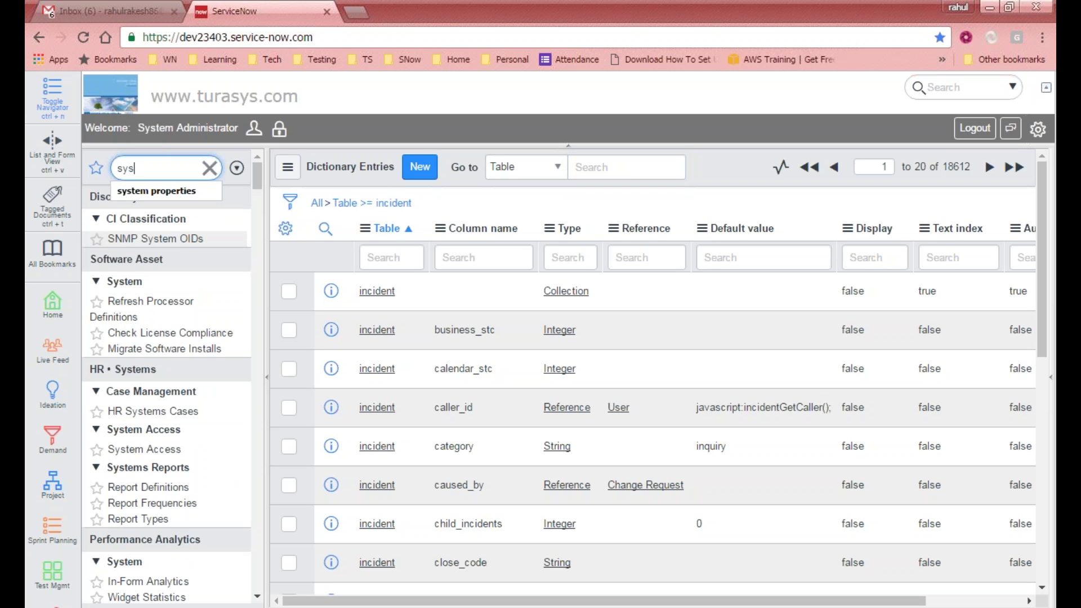
type("_diction")
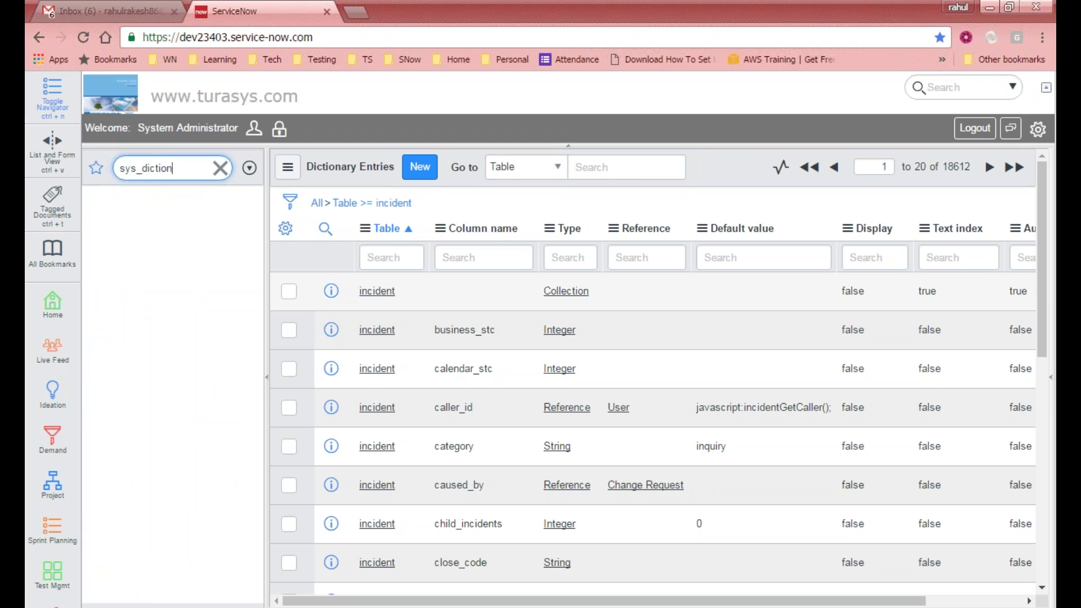
type("ary.")
key("ctrl+a")
key("Right")
key("BackSpace")
key("BackSpace")
key("BackSpace")
key("BackSpace")
key("BackSpace")
key("BackSpace")
key("BackSpace")
key("BackSpace")
key("BackSpace")
key("BackSpace")
type("ocumentation.list")
key("Return")
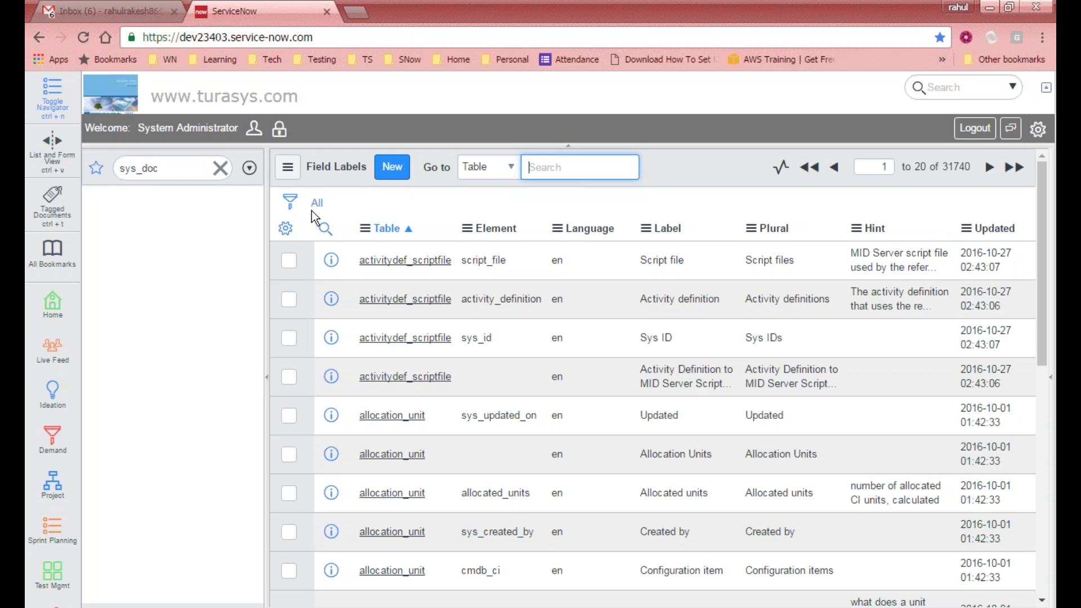
Step: Filter the navigator for incident and open the Self-Service Incidents list
left_click(183, 166)
type("incid")
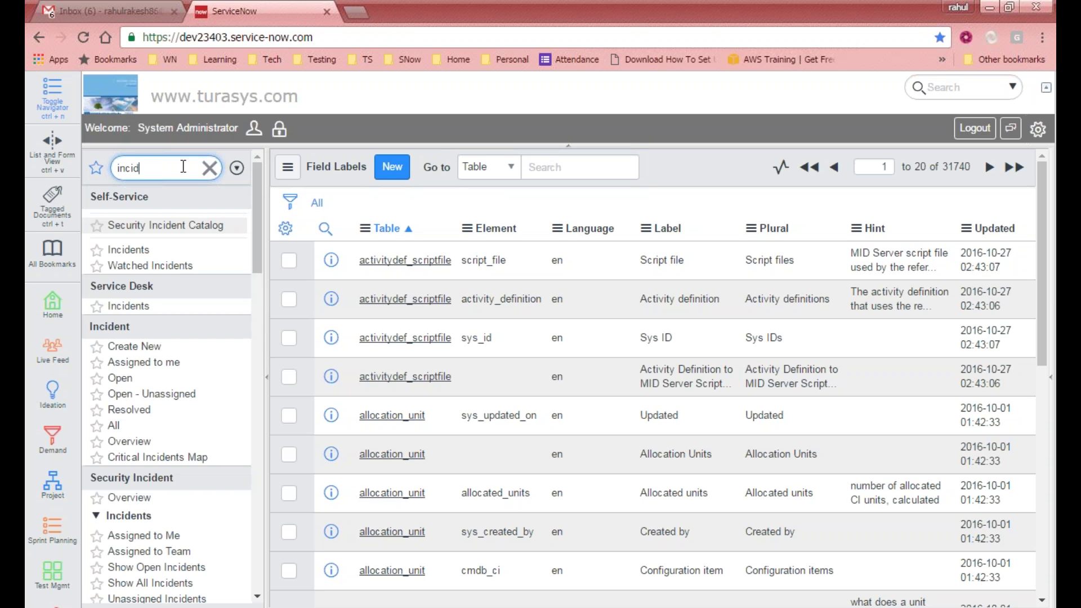
type("ent")
left_click(119, 249)
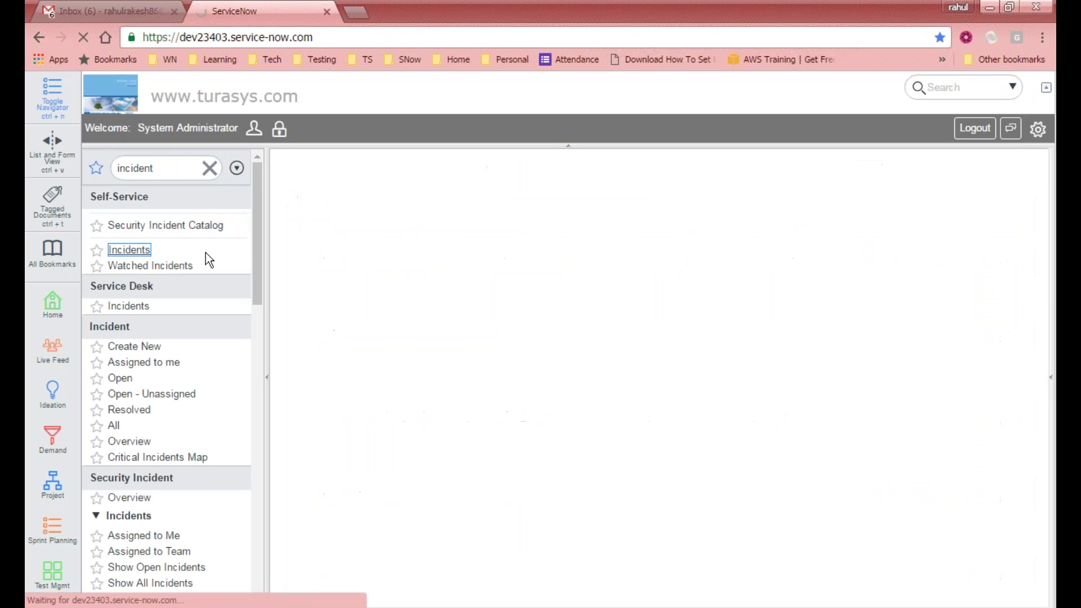
Step: Open the first incident record in the list and highlight its Number field
left_click(385, 261)
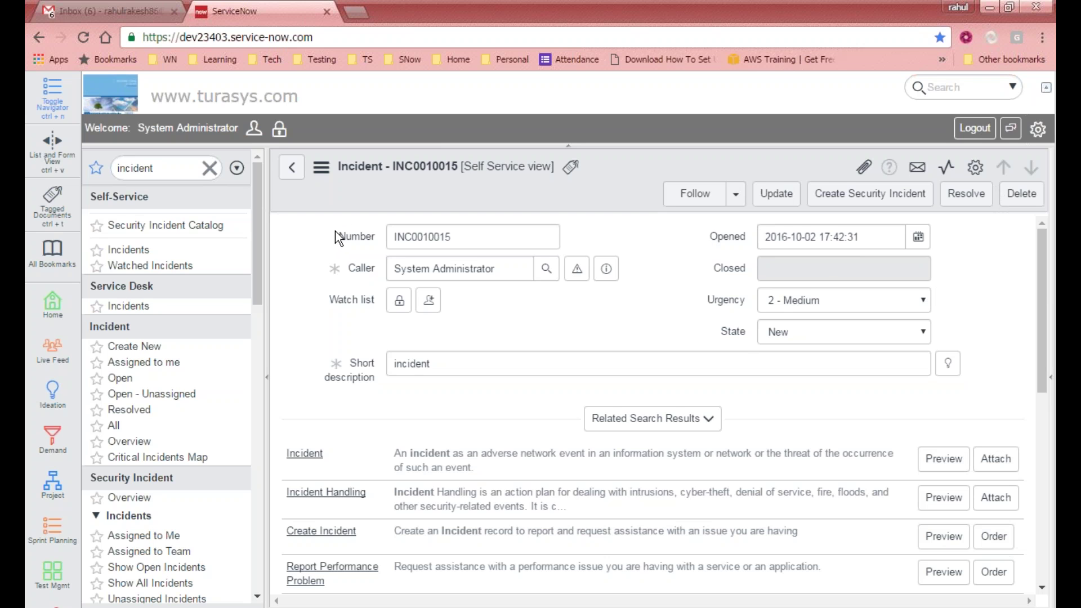
left_click_drag(338, 234, 382, 245)
left_click(373, 240)
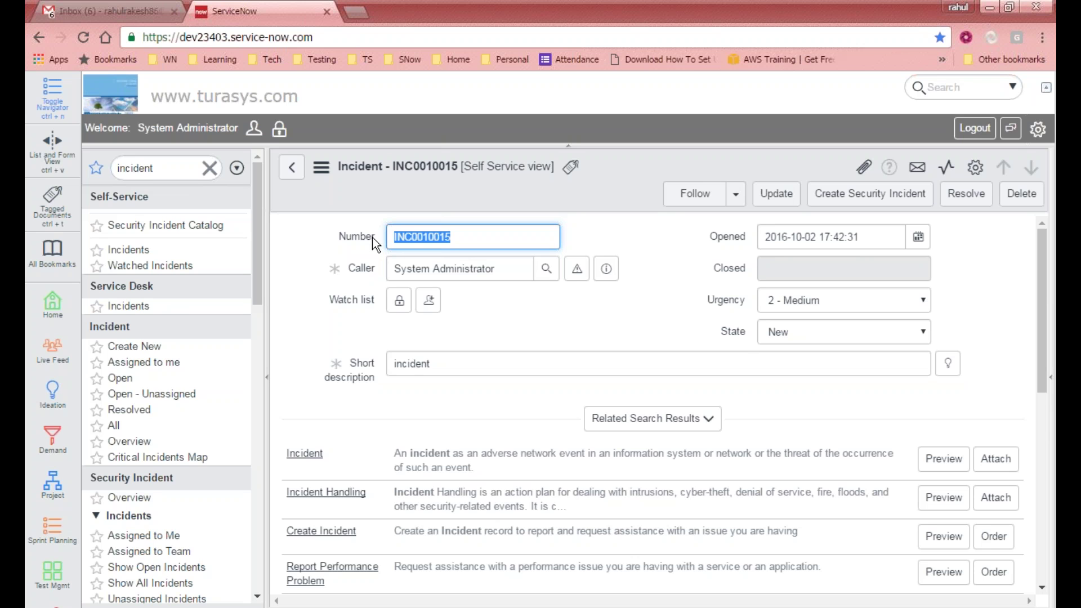
key("alt+Tab")
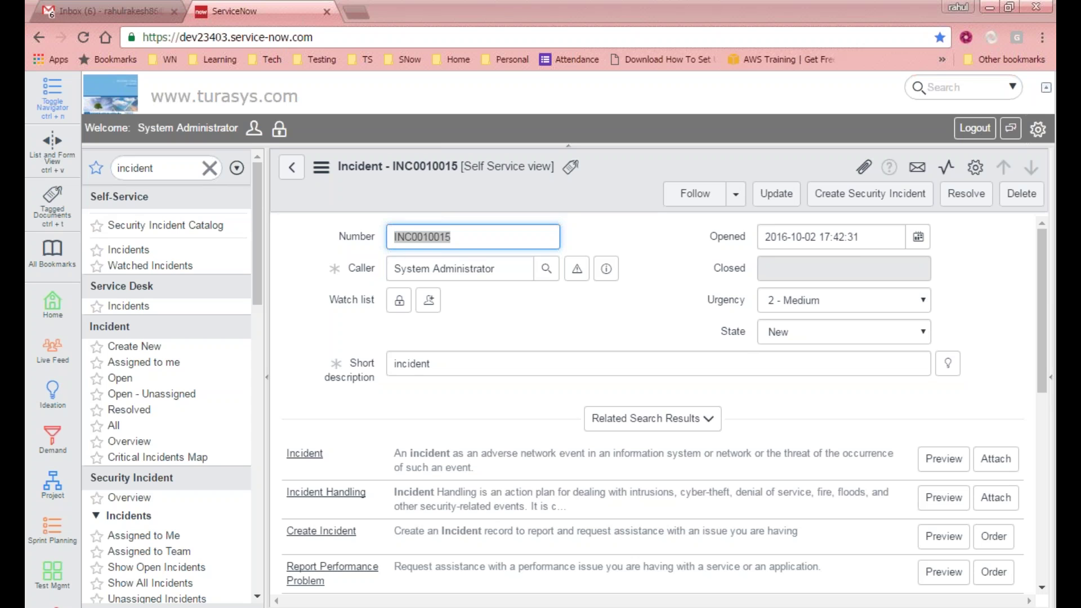
Step: Try to open a table's list by entering tablename.list in the navigator filter
double_click(175, 167)
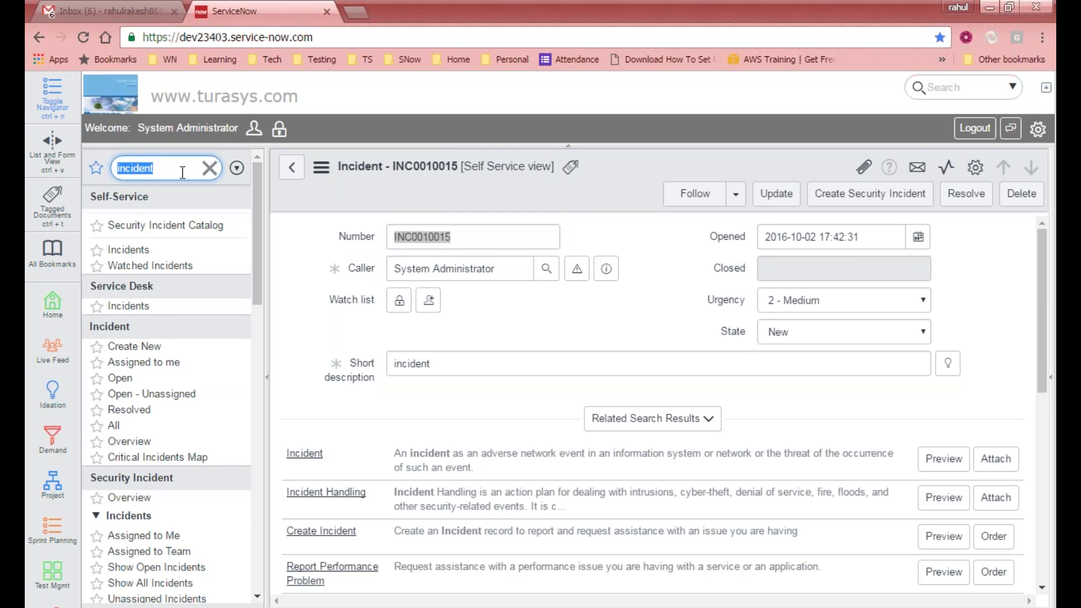
key("BackSpace")
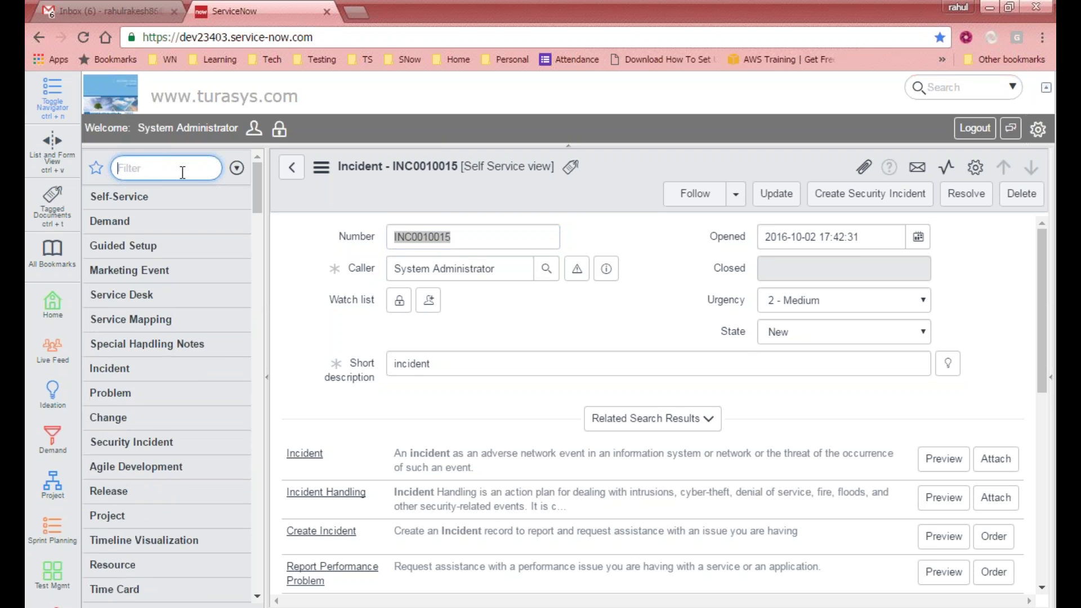
type("tabl")
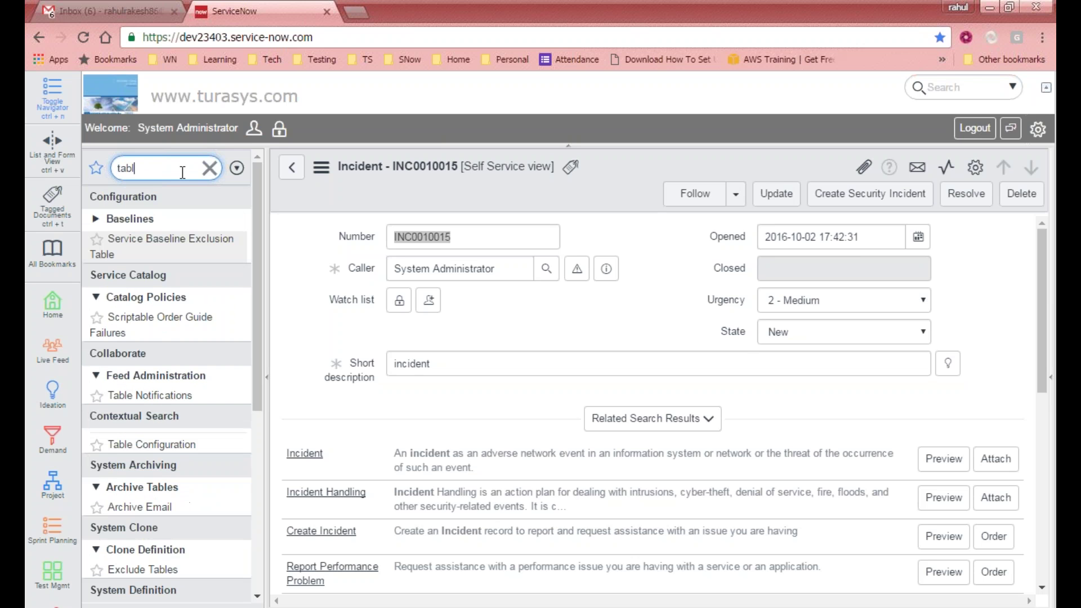
type("ename.l")
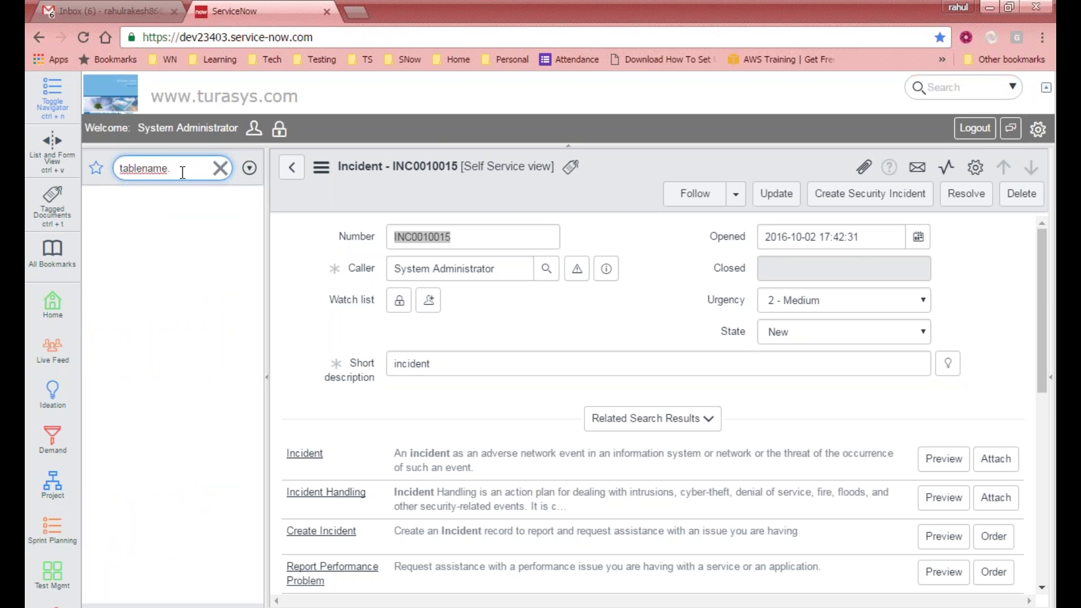
type("is")
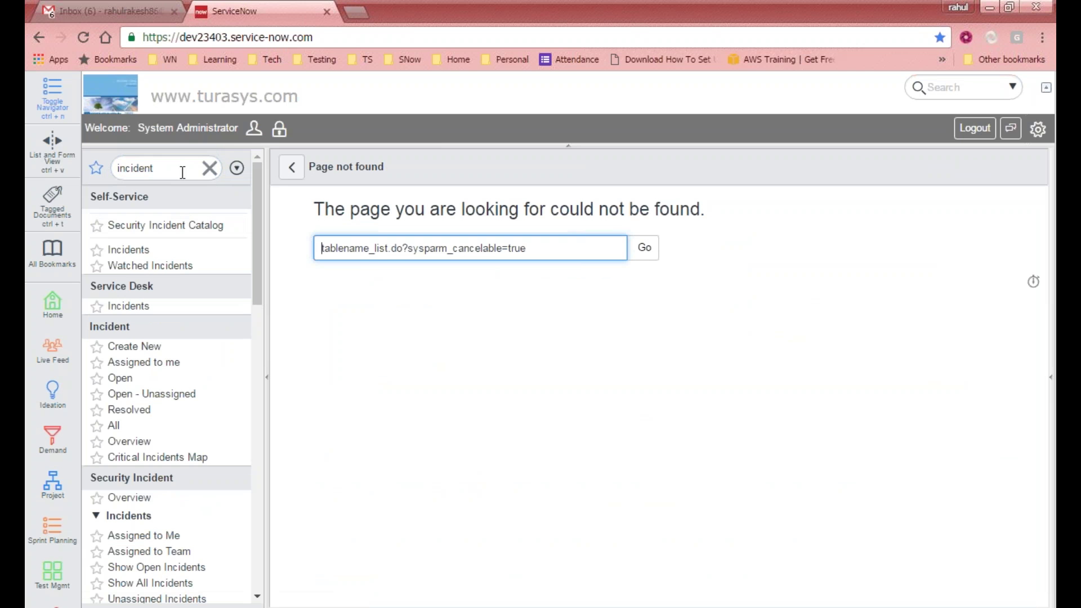
Step: Filter the navigator for tables and open Tables & Columns under System Definition
left_click(183, 161)
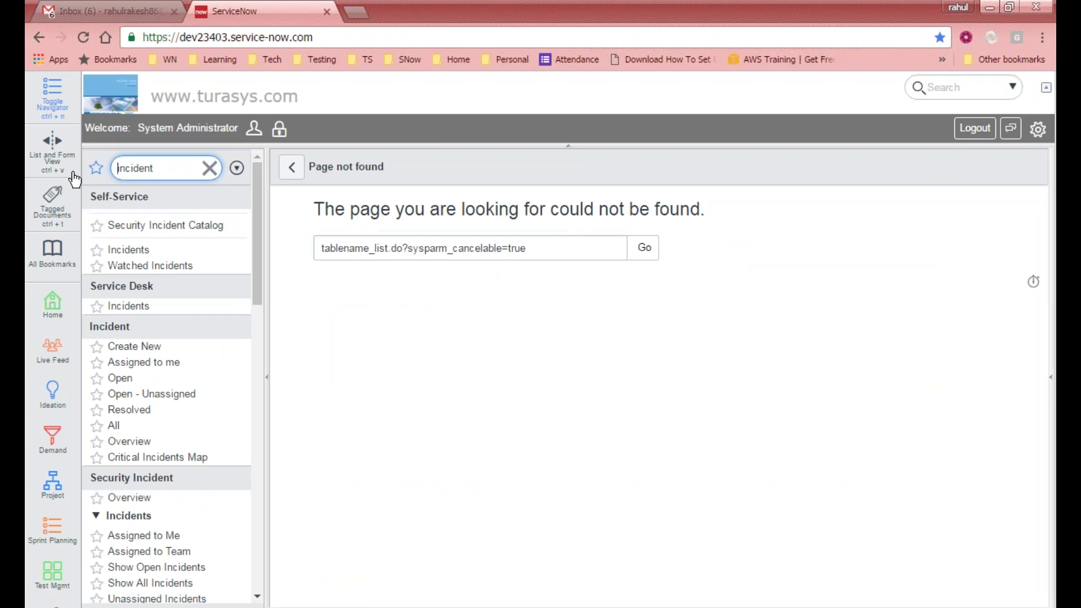
key("ctrl+a")
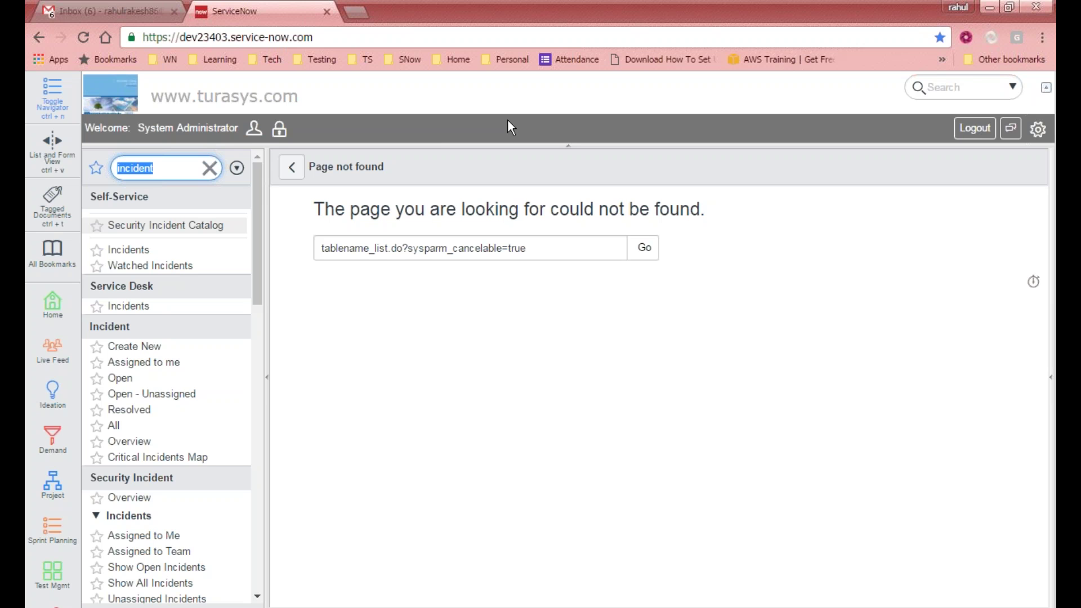
key("BackSpace")
type("tables")
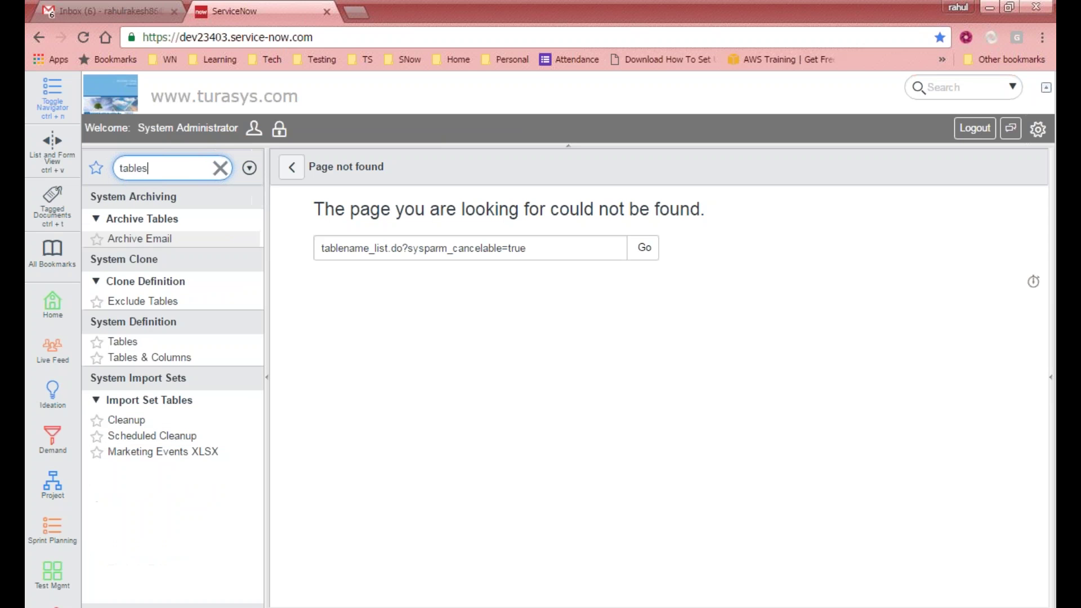
left_click(149, 357)
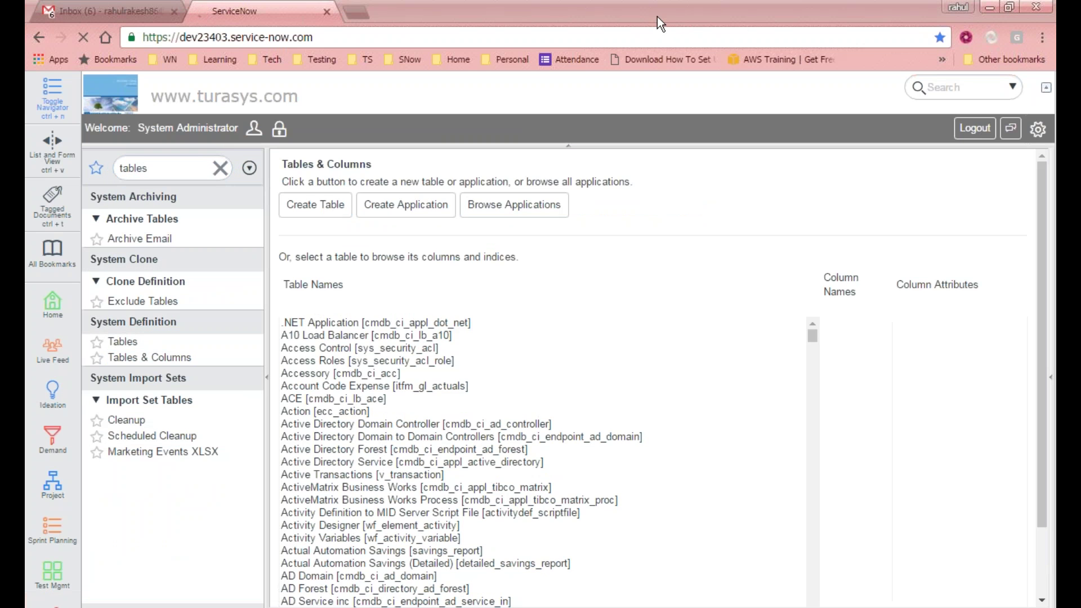
Step: Select Sample Table [u_sample_table] in the table names and bring its index creator into view
left_click(469, 381)
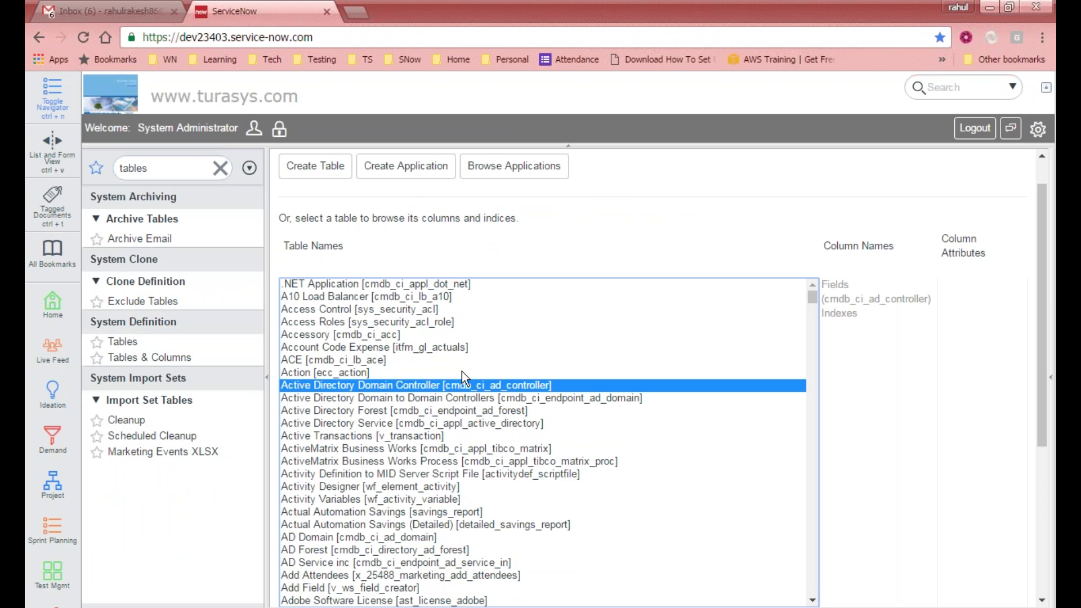
type("sam")
scroll(507, 393, "down", 2)
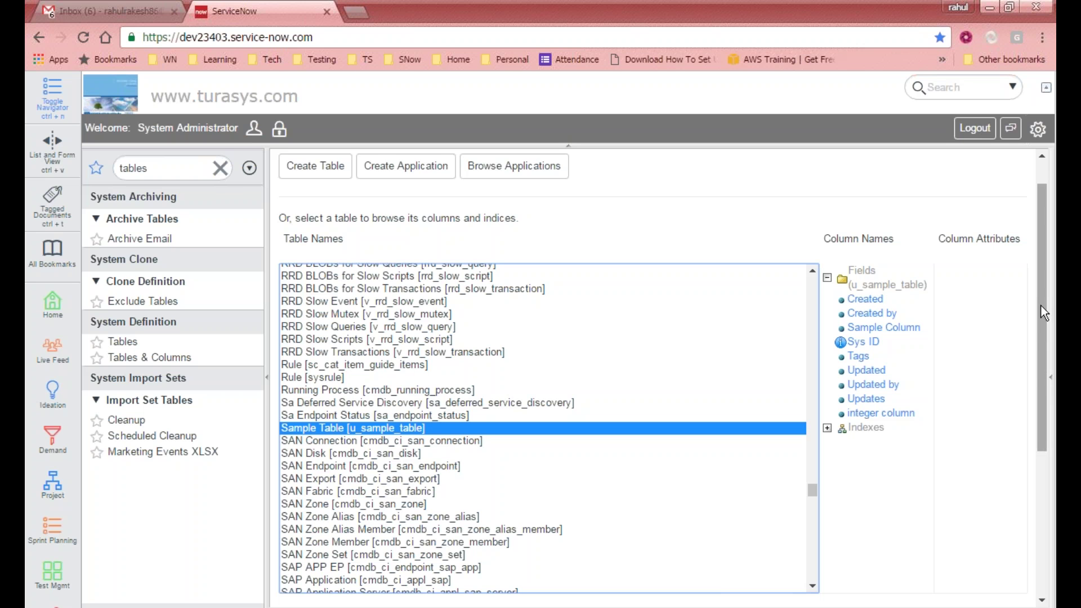
left_click_drag(1041, 305, 1036, 472)
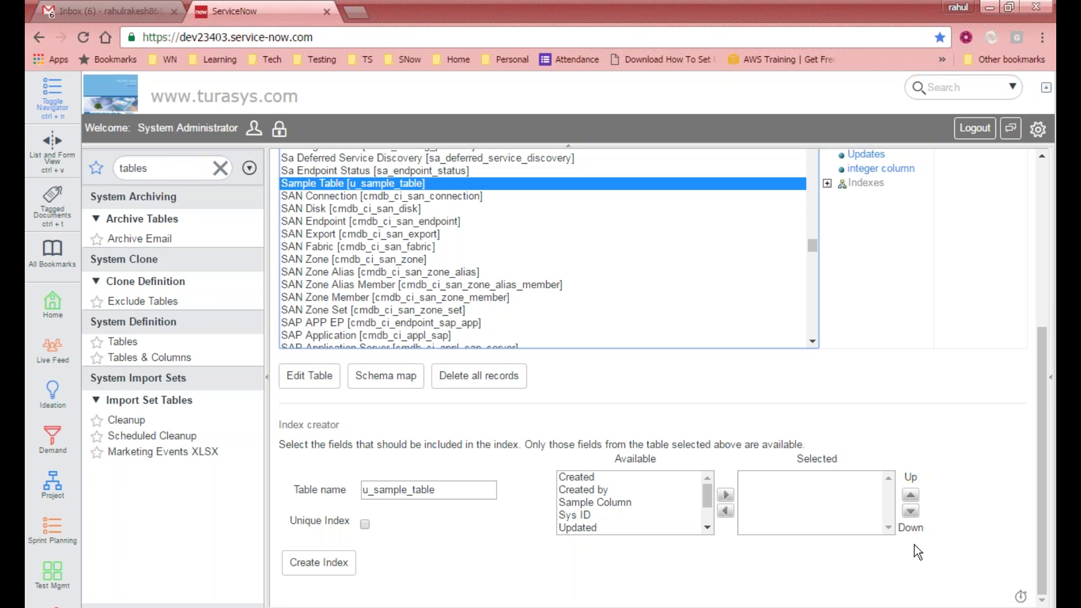
Step: Highlight the index creator's table name and select the available fields Created, Created by and Sample Column
left_click(400, 489)
key("ctrl+a")
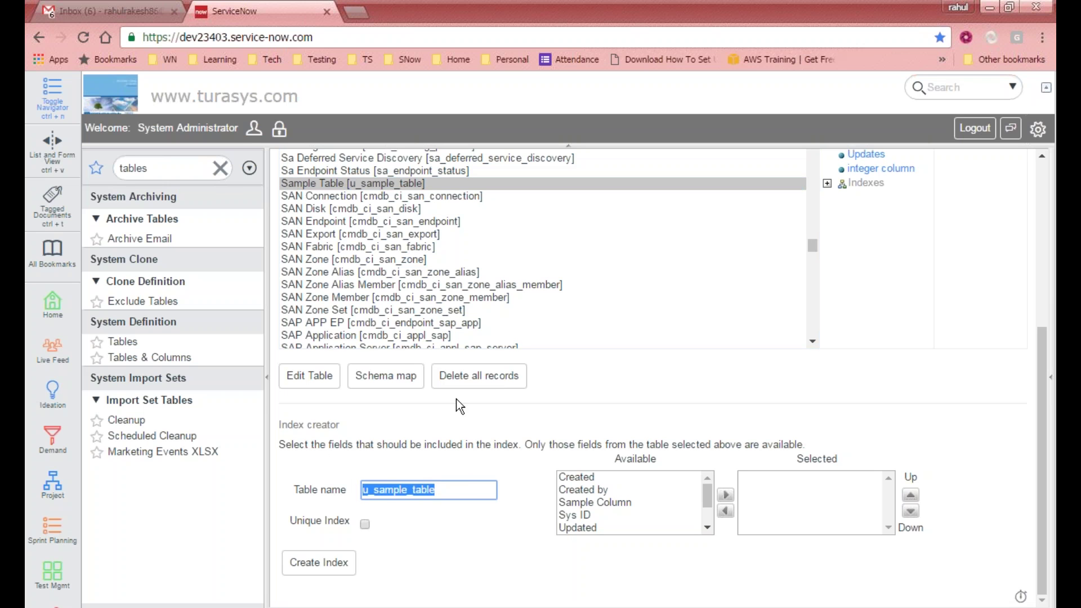
left_click_drag(622, 478, 624, 508)
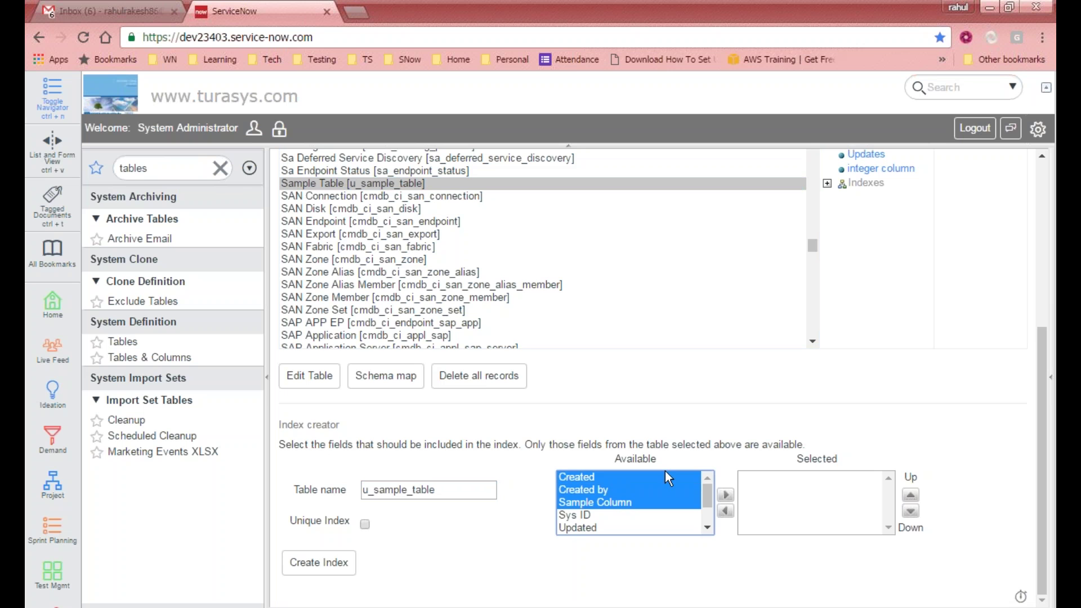
left_click(739, 450)
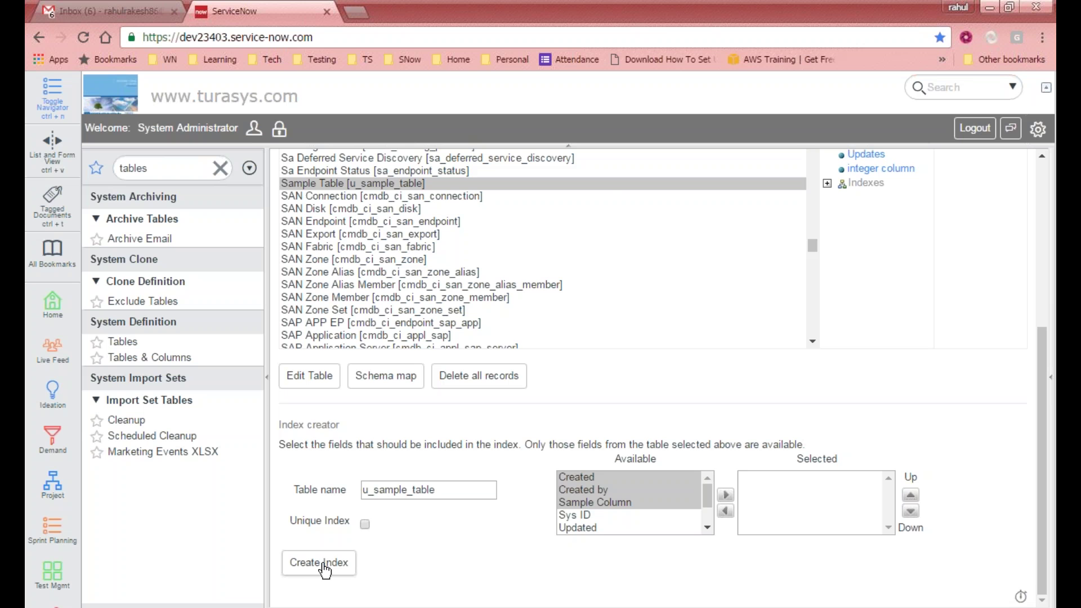
left_click(657, 9)
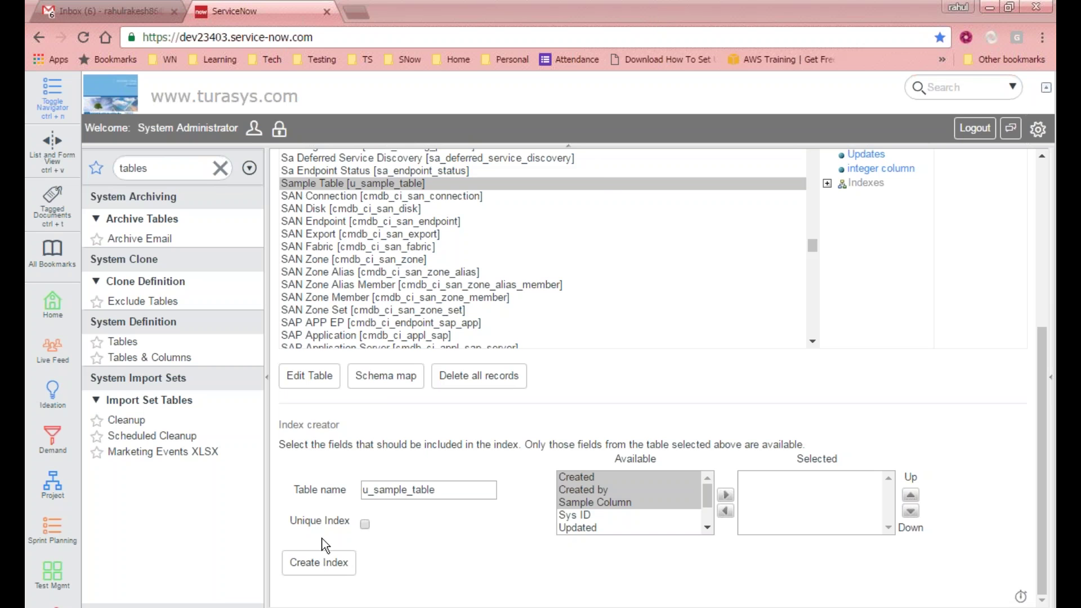
left_click(384, 573)
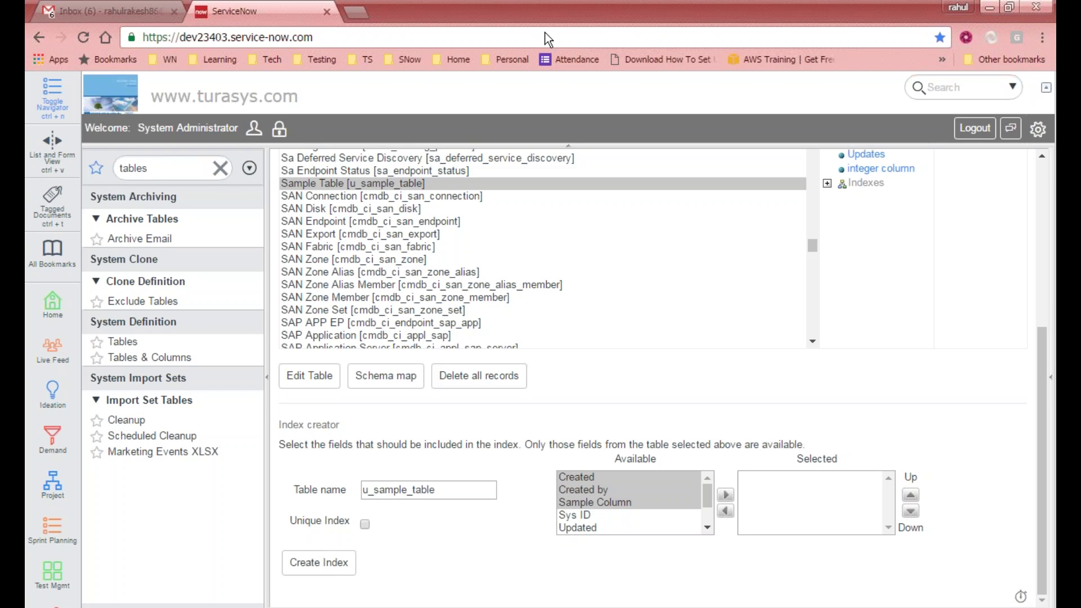
Step: Browse the table names and select Push Message Attribute Value [sys_push_notif_msg_attr_val] to inspect its fields
left_click(578, 27)
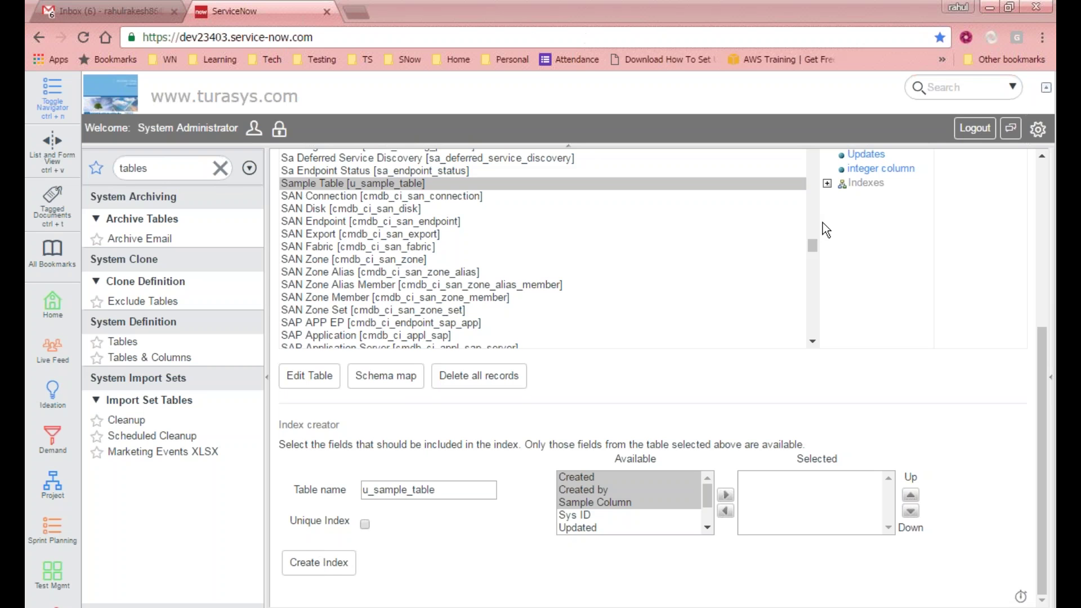
left_click(815, 246)
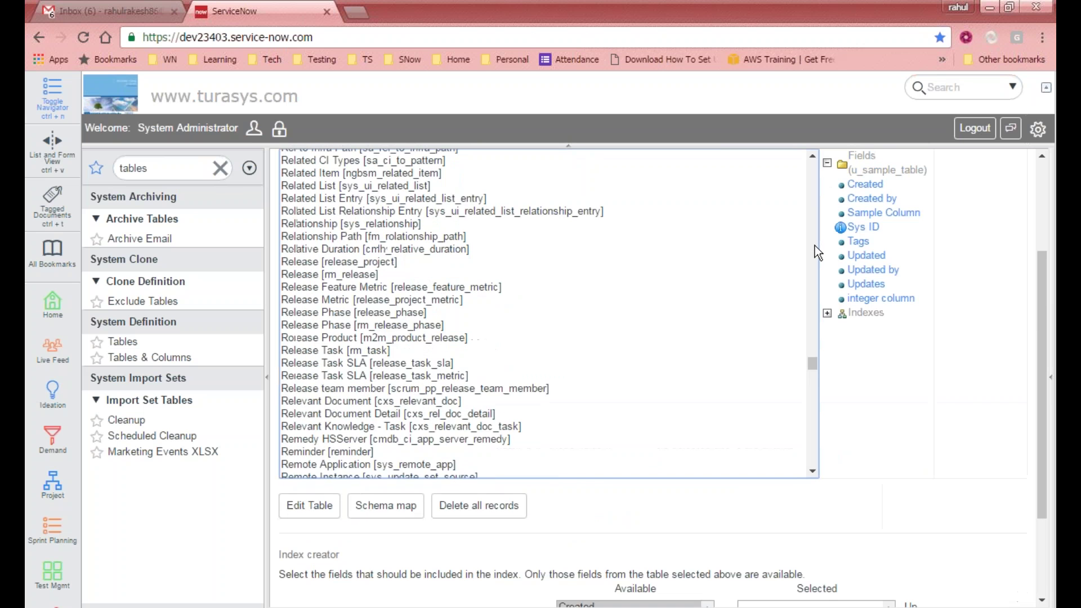
scroll(768, 299, "down", 5)
scroll(768, 298, "down", 5)
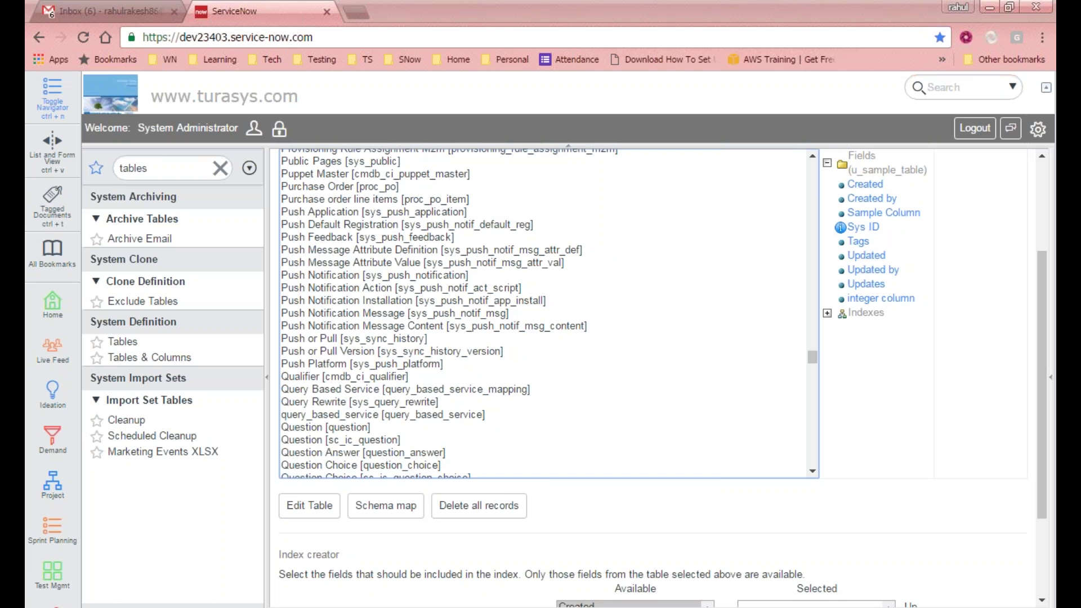
left_click(316, 263)
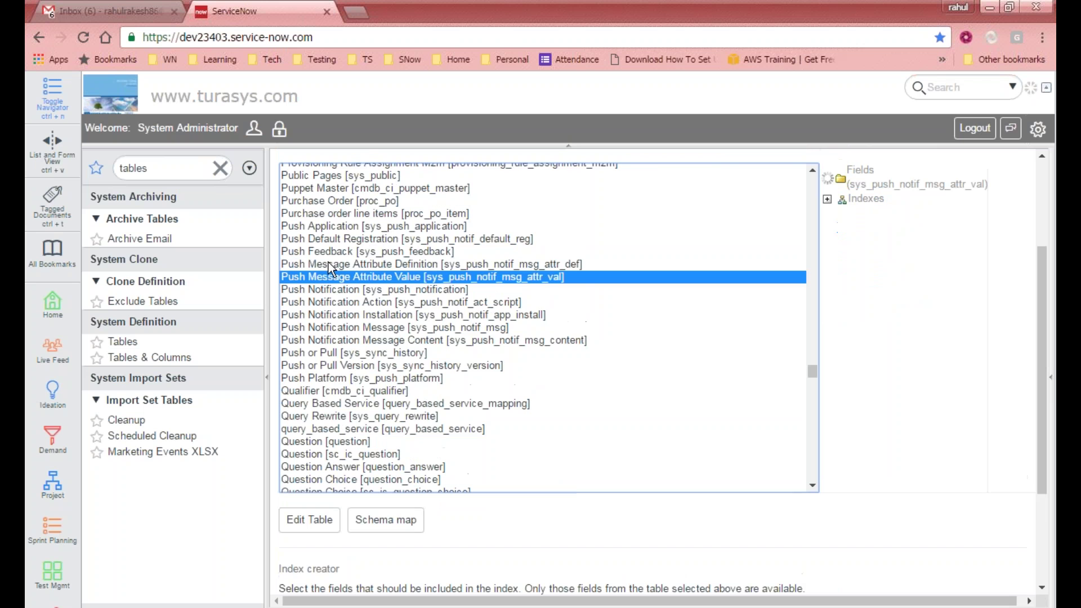
scroll(329, 267, "up", 10)
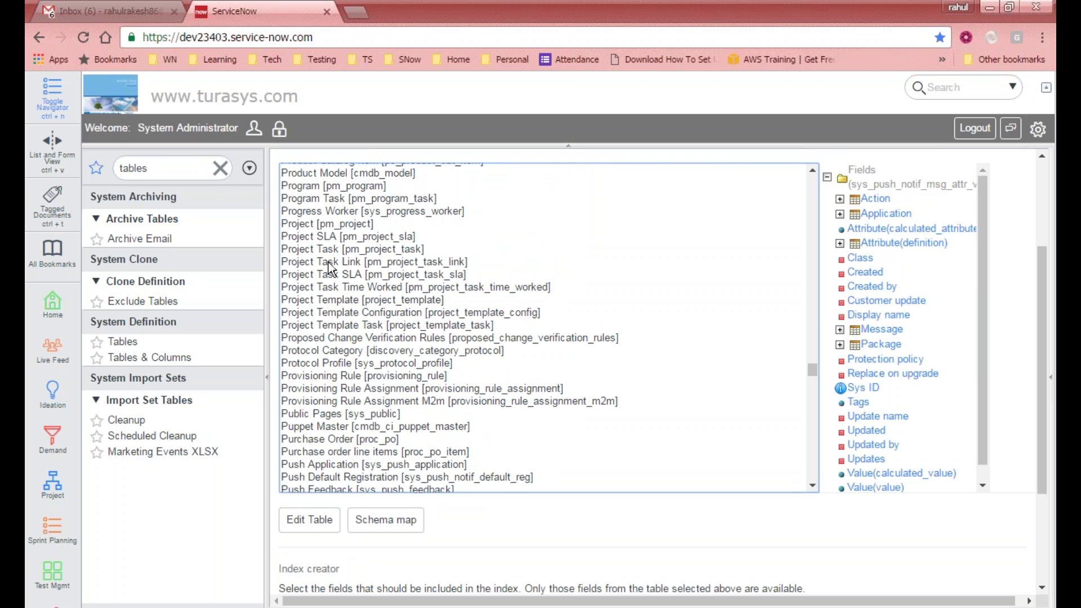
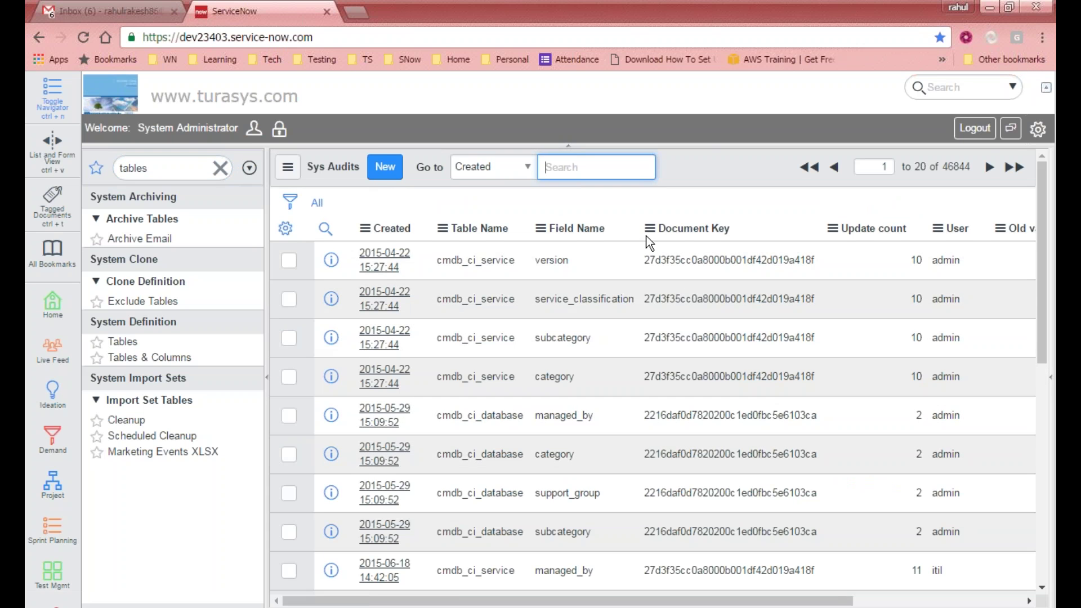
scroll(567, 540, "down", 10)
scroll(567, 539, "up", 10)
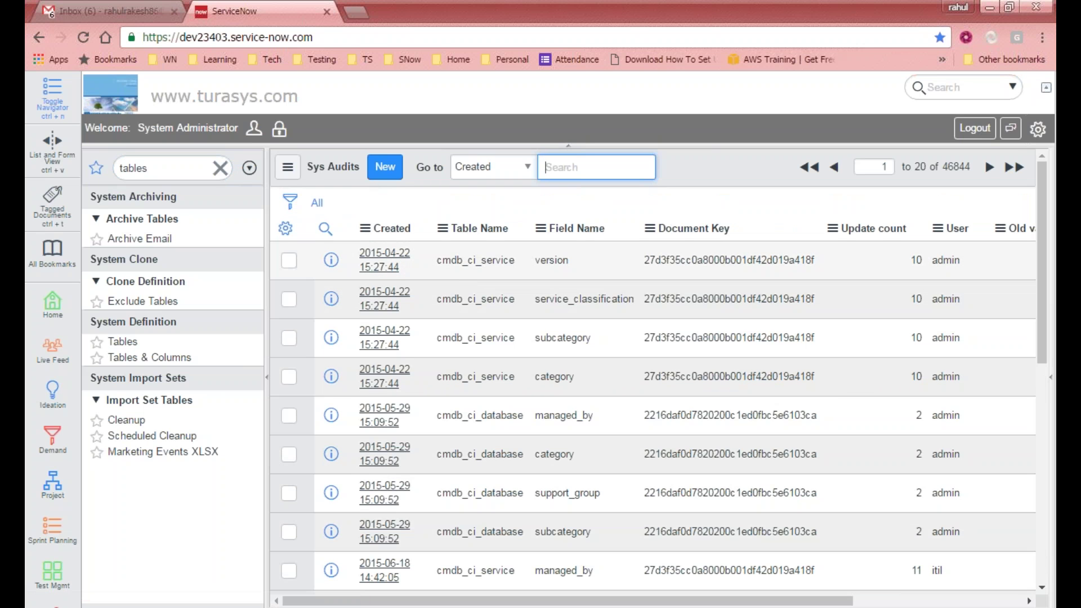
left_click(385, 259)
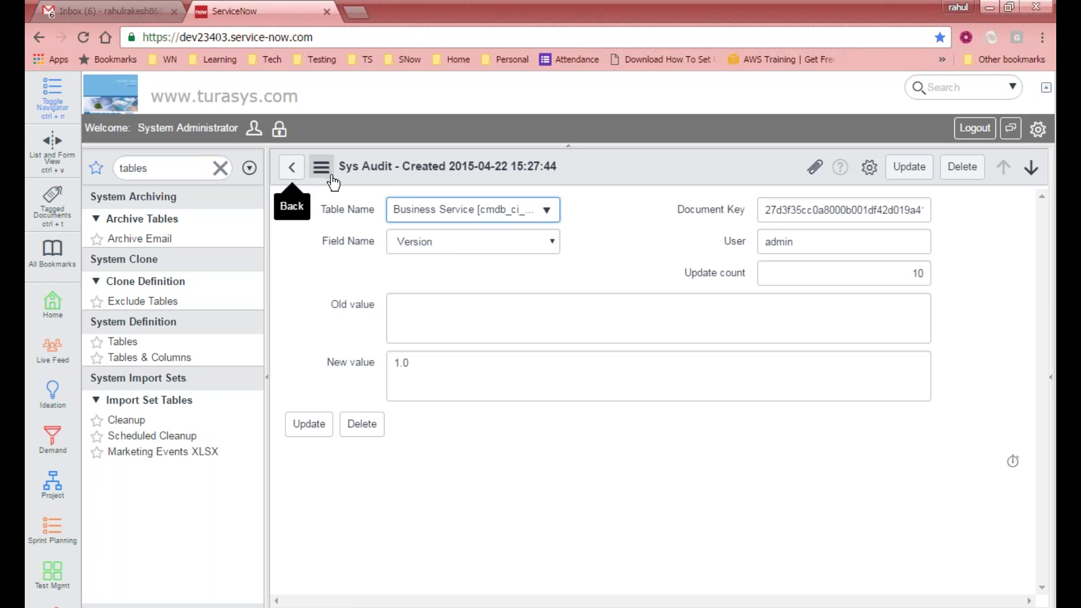
left_click(292, 168)
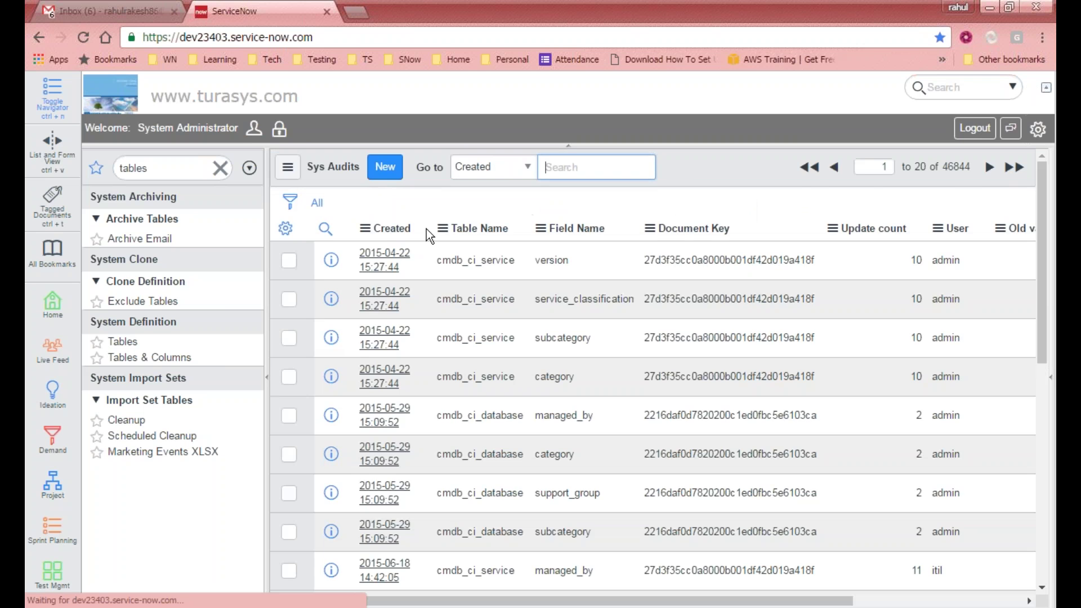
left_click(367, 253)
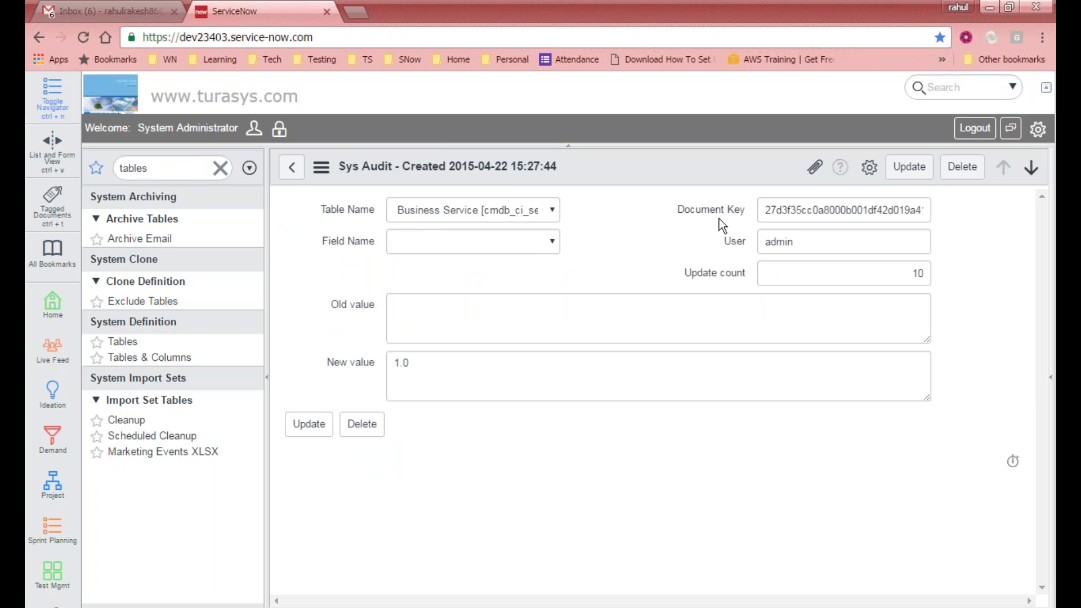
Step: Examine the audit record's User, Update count, New value, Old value and Document Key fields, then return to the Sys Audits list
left_click_drag(794, 242, 753, 244)
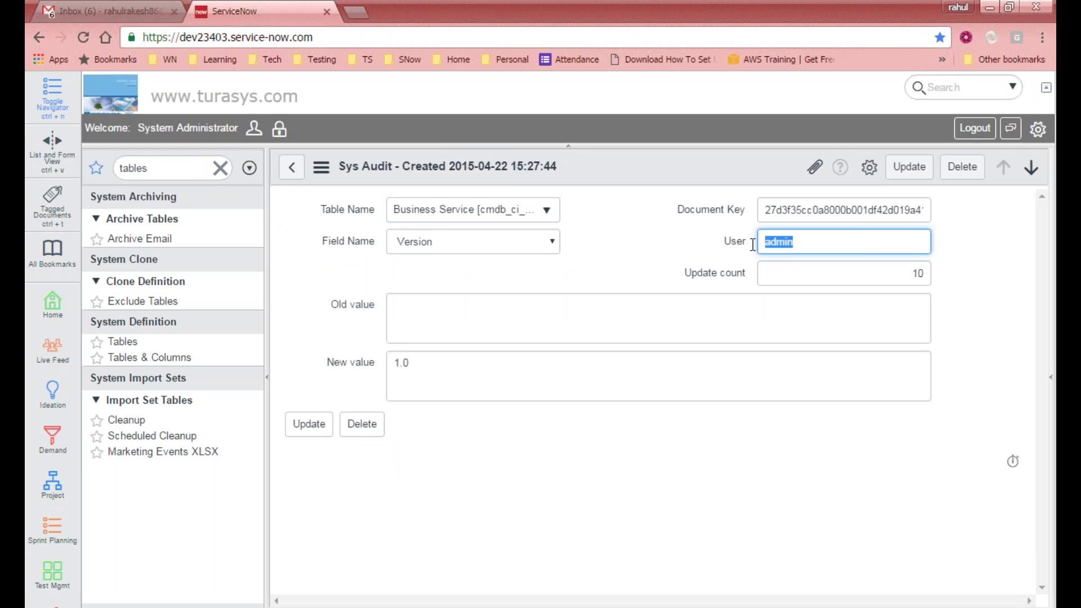
left_click(751, 246)
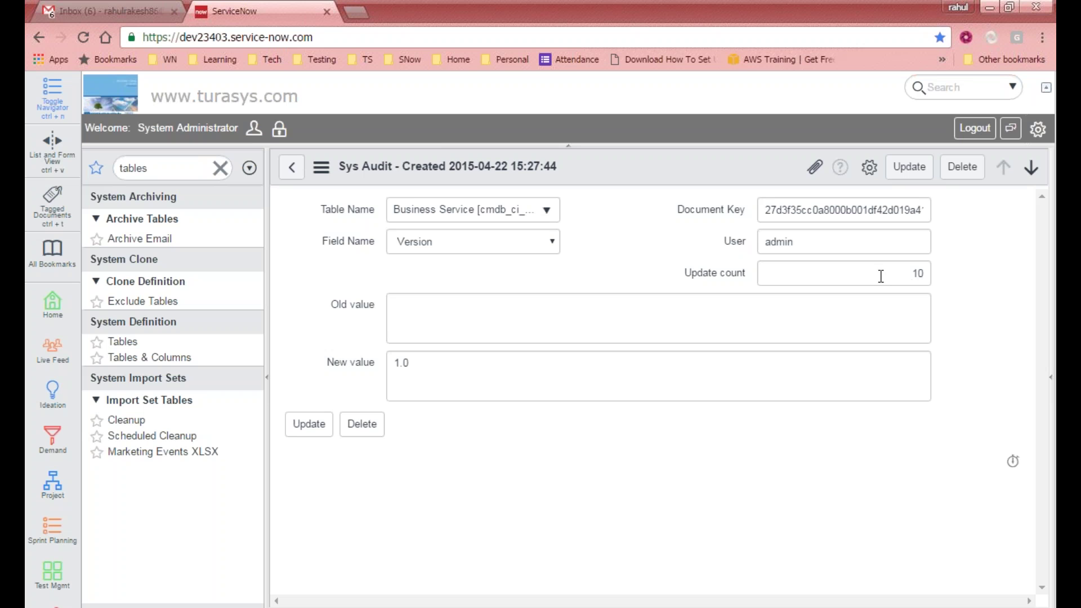
left_click_drag(885, 273, 943, 274)
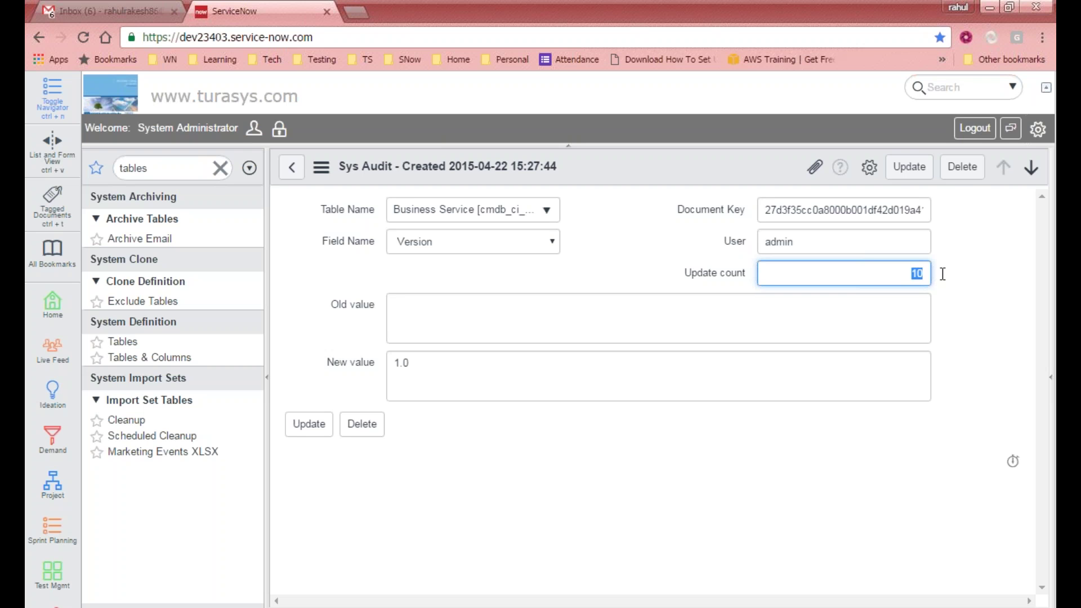
left_click(355, 364)
left_click_drag(437, 369, 386, 361)
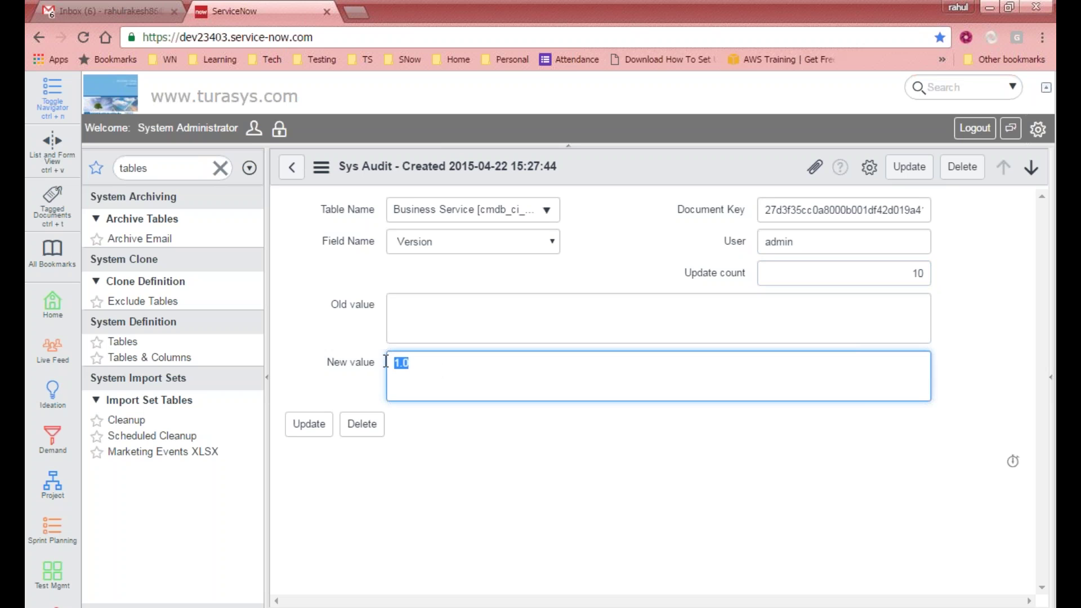
left_click(411, 323)
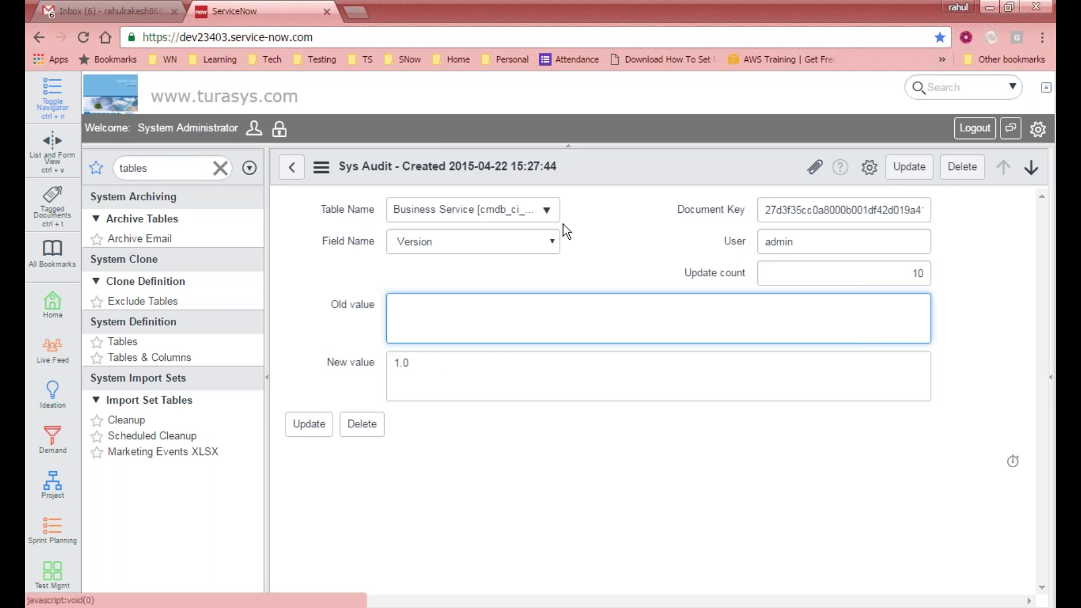
left_click_drag(764, 211, 976, 212)
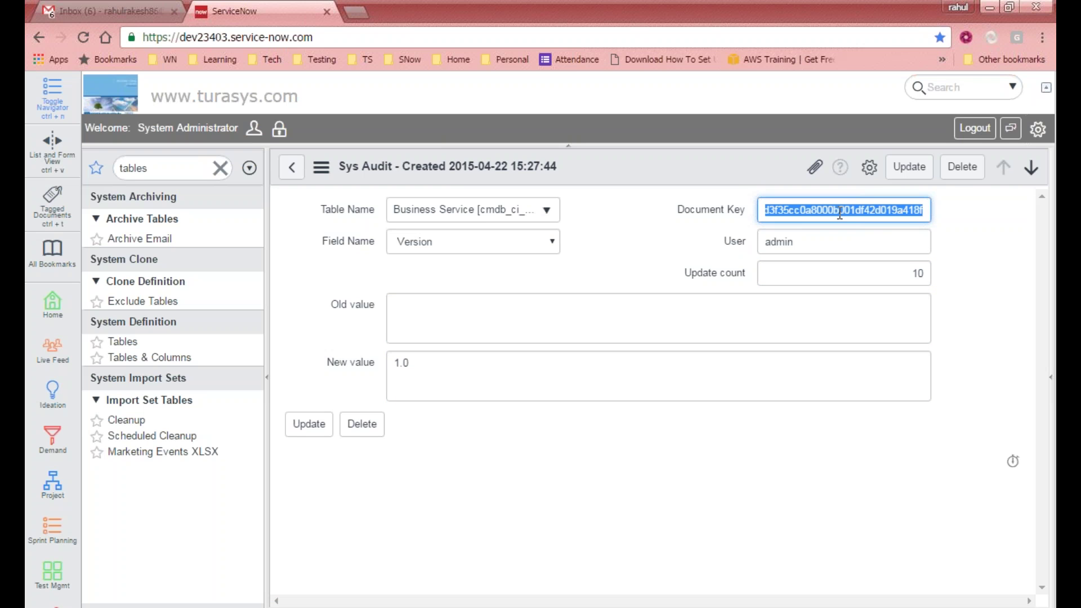
left_click(293, 168)
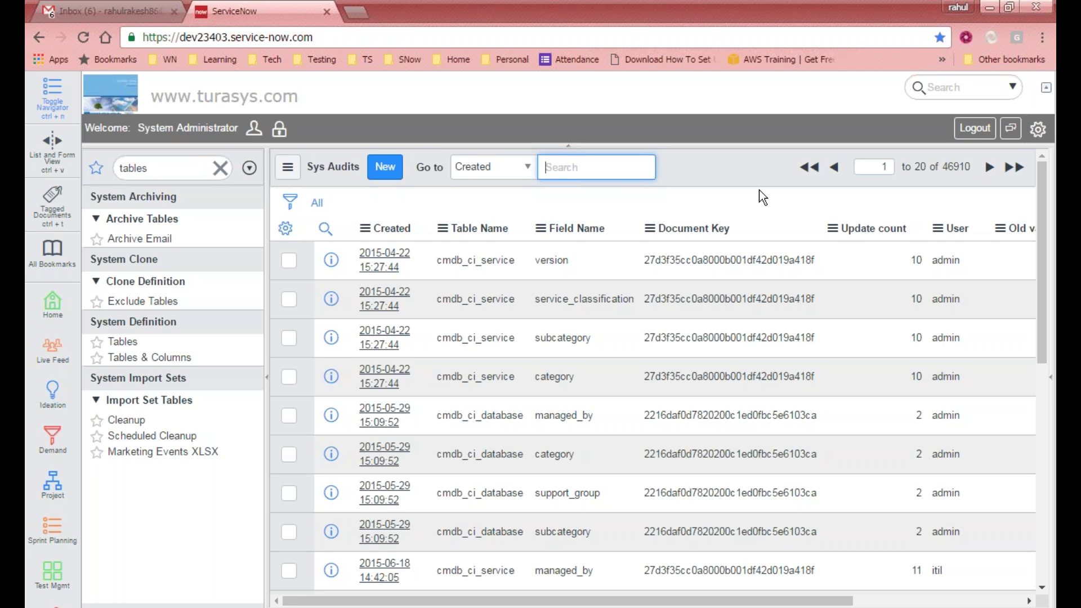
Step: Open the incident table's list by entering incident.list in the navigator filter
left_click(174, 175)
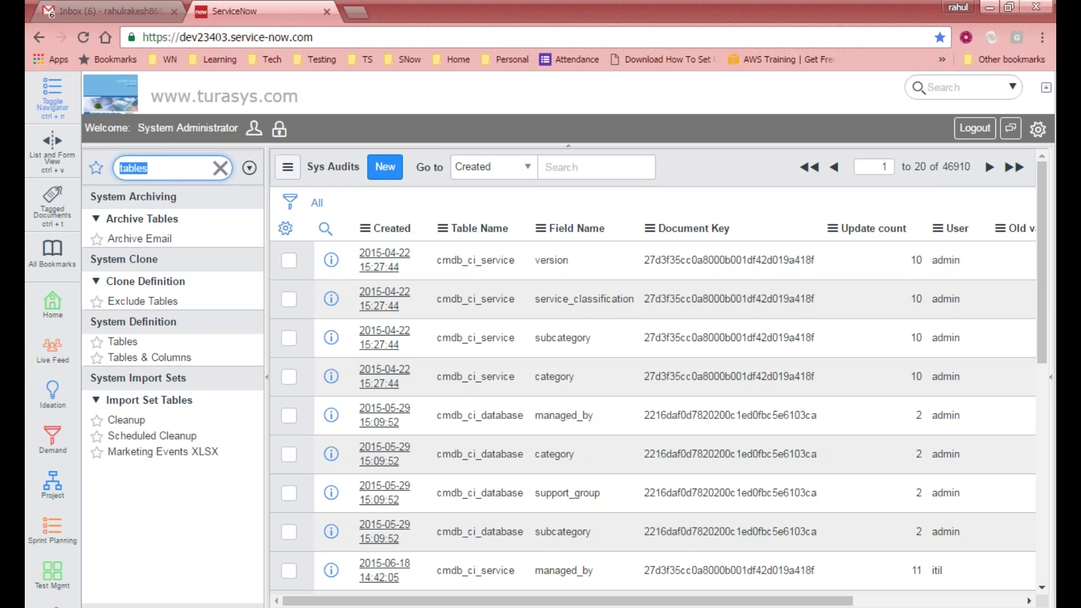
key("BackSpace")
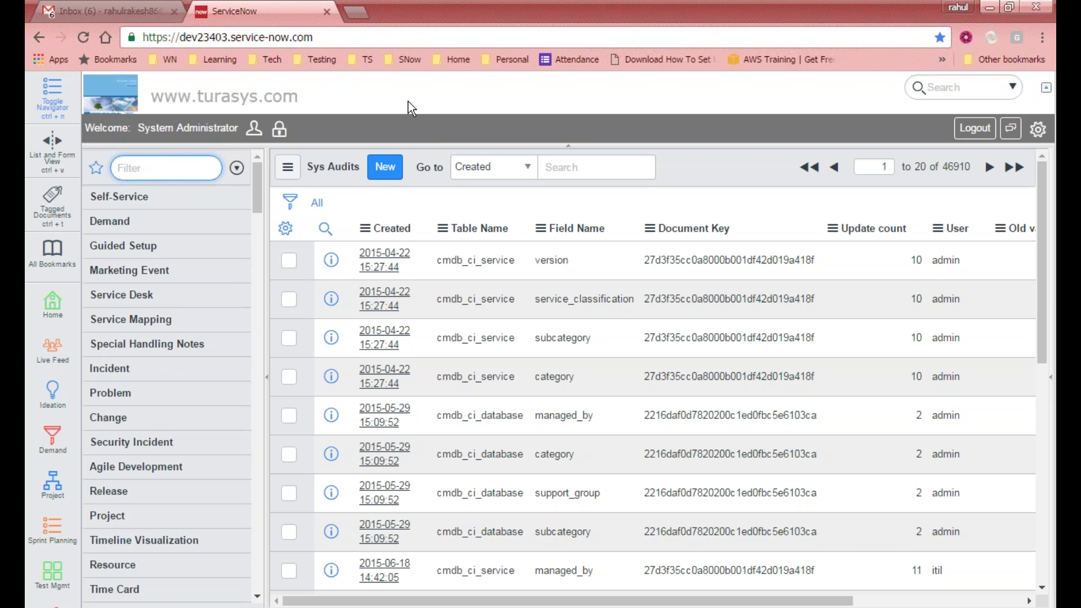
type("inciden")
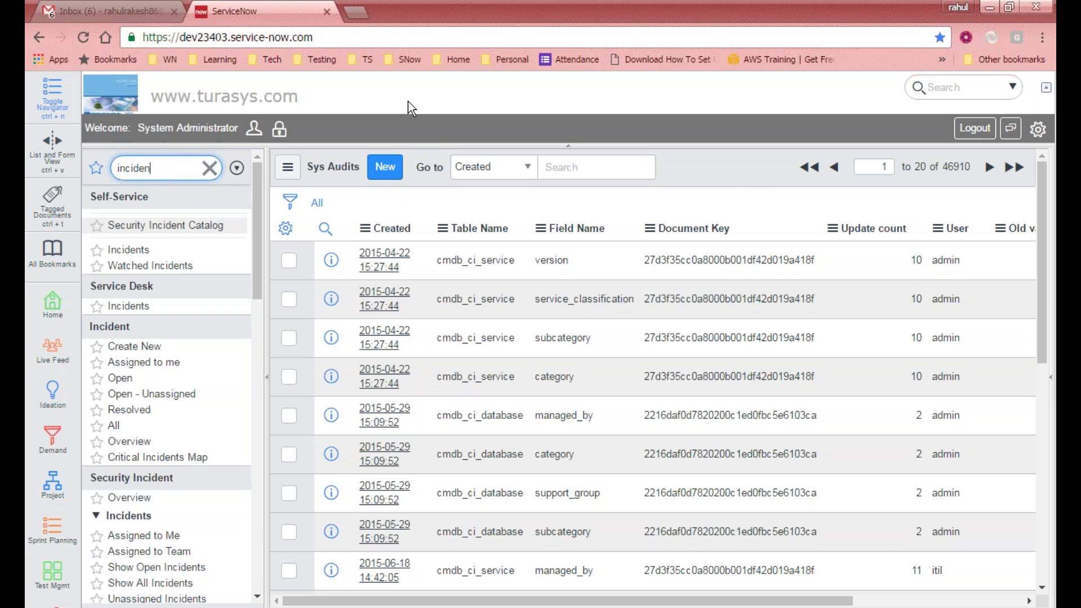
type("t.list")
key("Return")
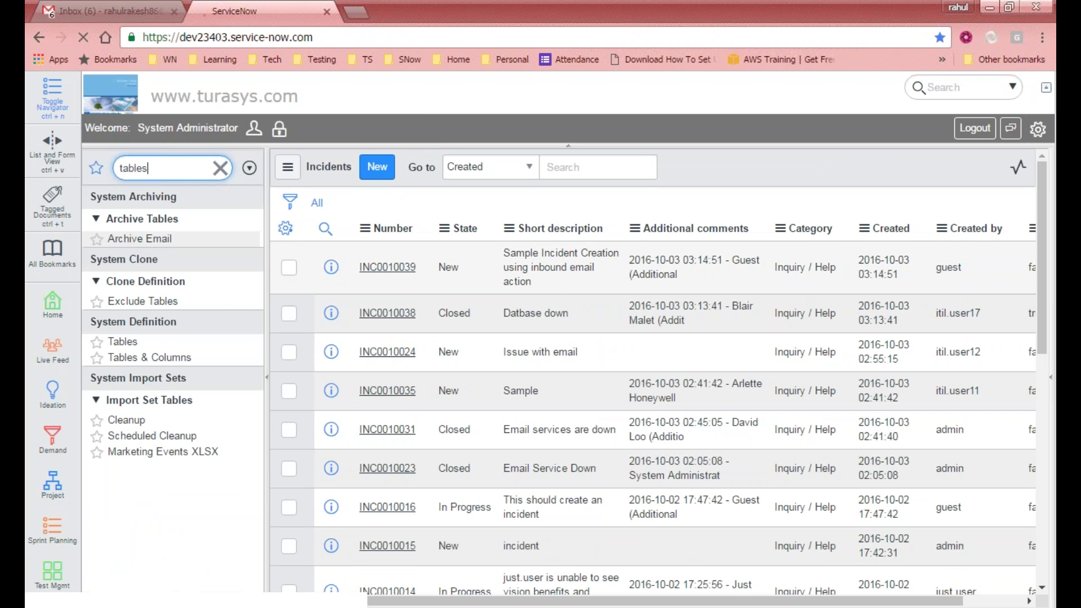
Step: Delete incident INC0010039 from the incidents list using the action for selected rows
left_click(290, 268)
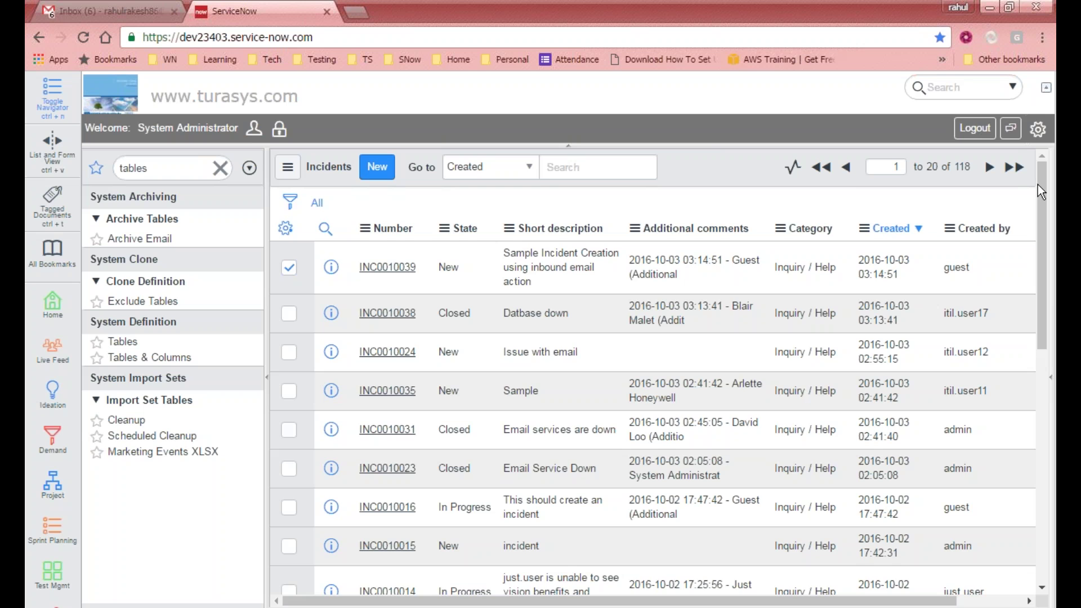
scroll(468, 559, "down", 8)
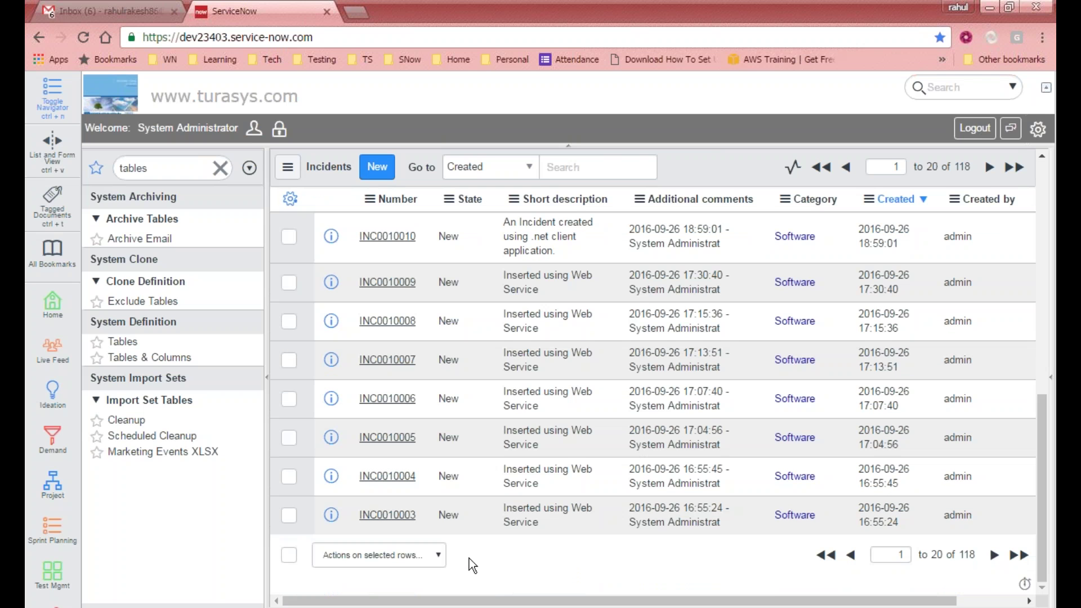
left_click(406, 554)
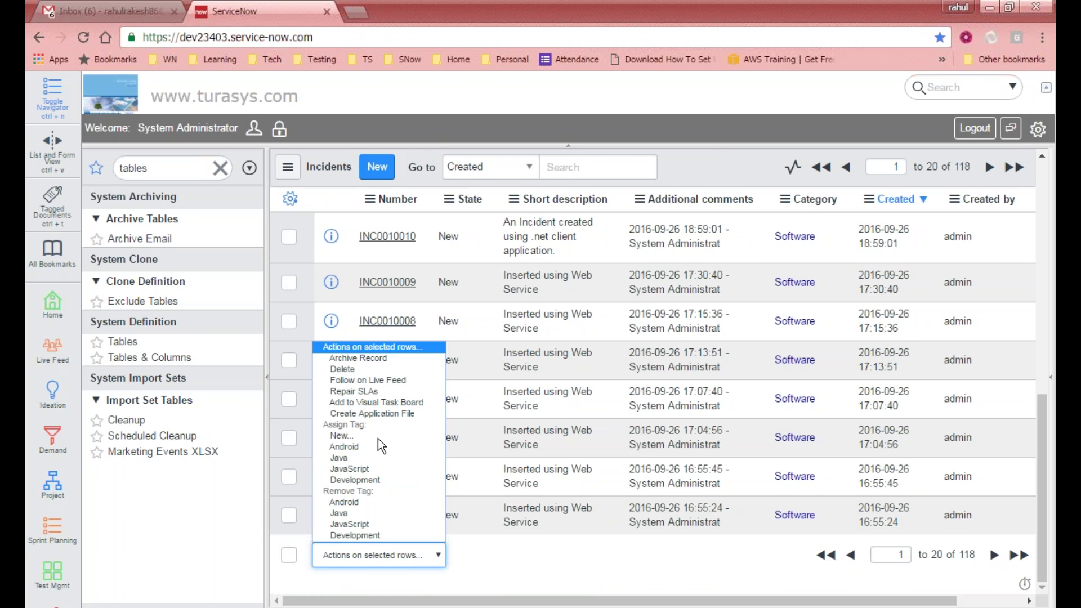
left_click(361, 369)
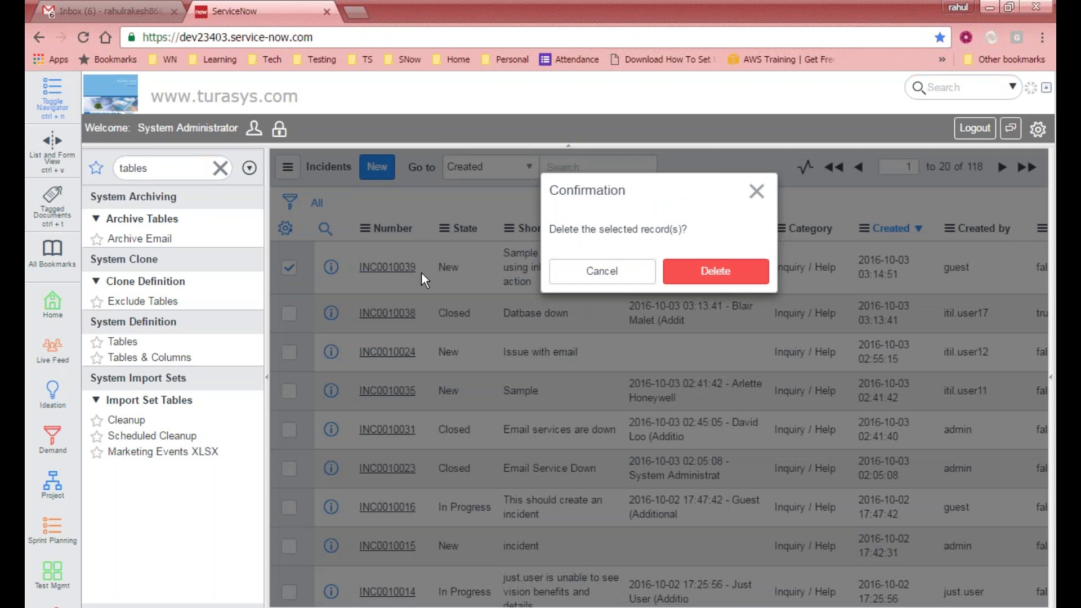
left_click(721, 279)
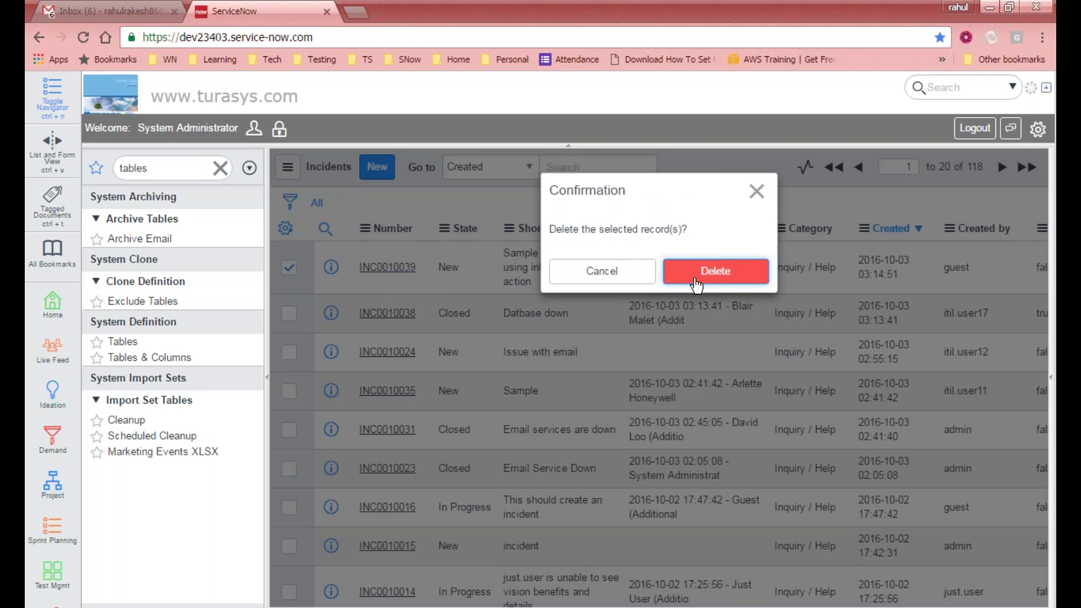
left_click(697, 285)
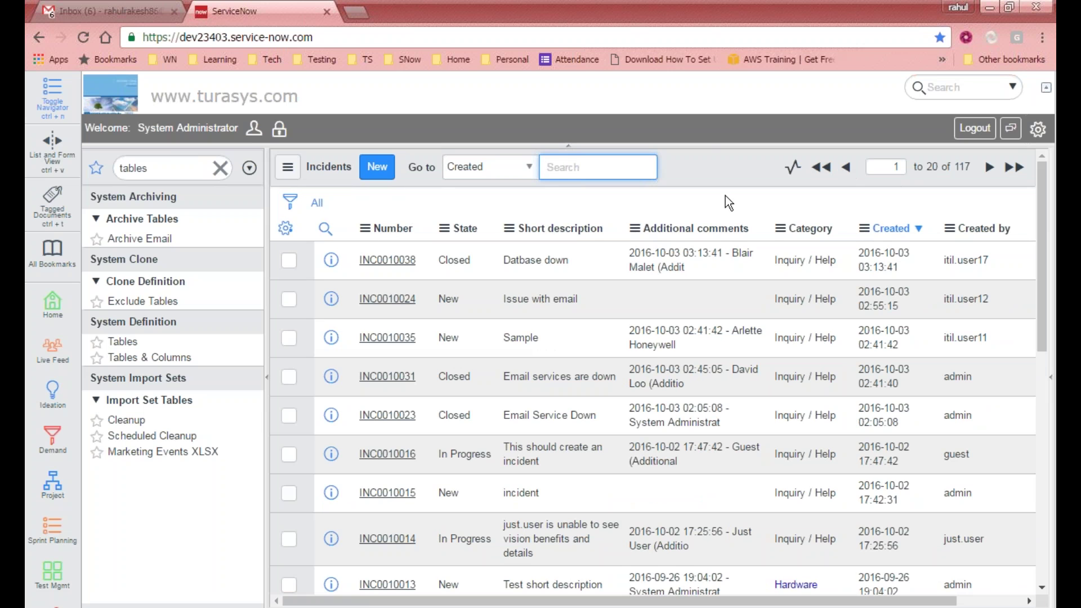
Step: Filter the navigator for "dele" and open Deleted Records under System Definition
left_click(169, 167)
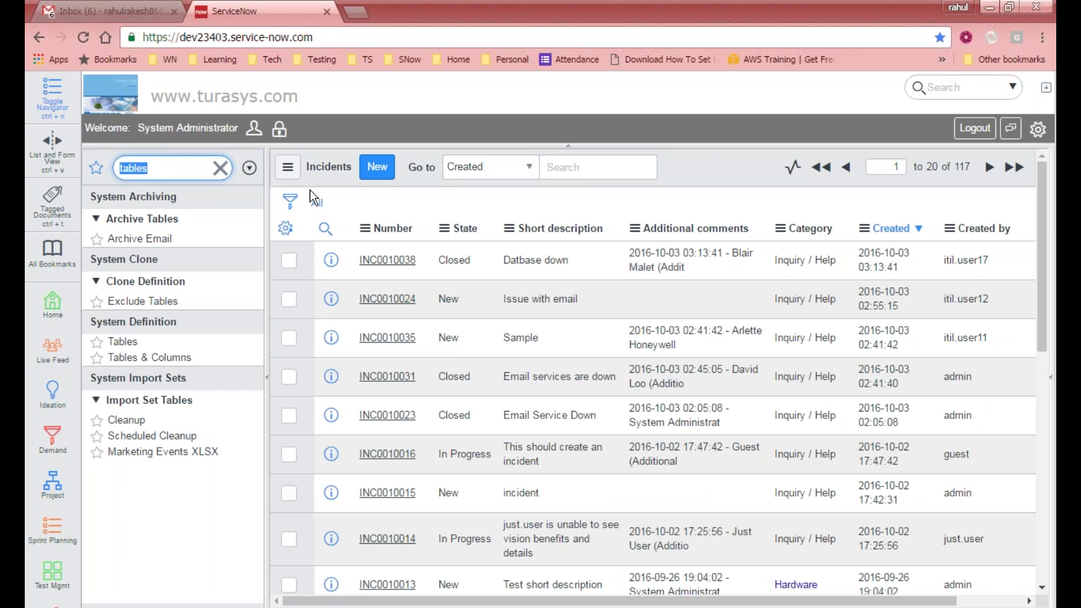
type("undele")
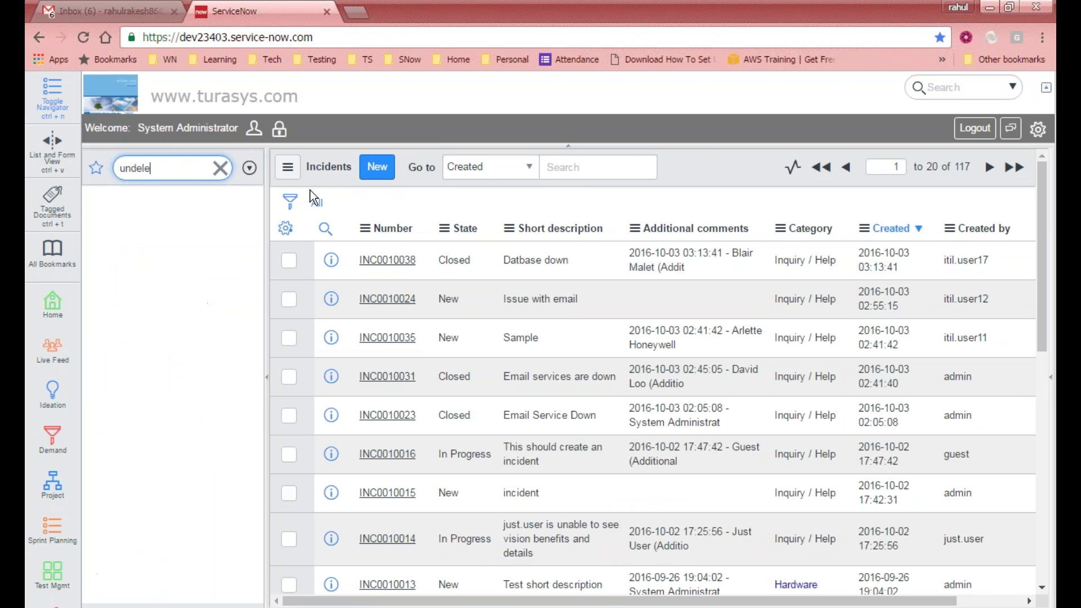
key("BackSpace")
key("ctrl+a")
type("dele")
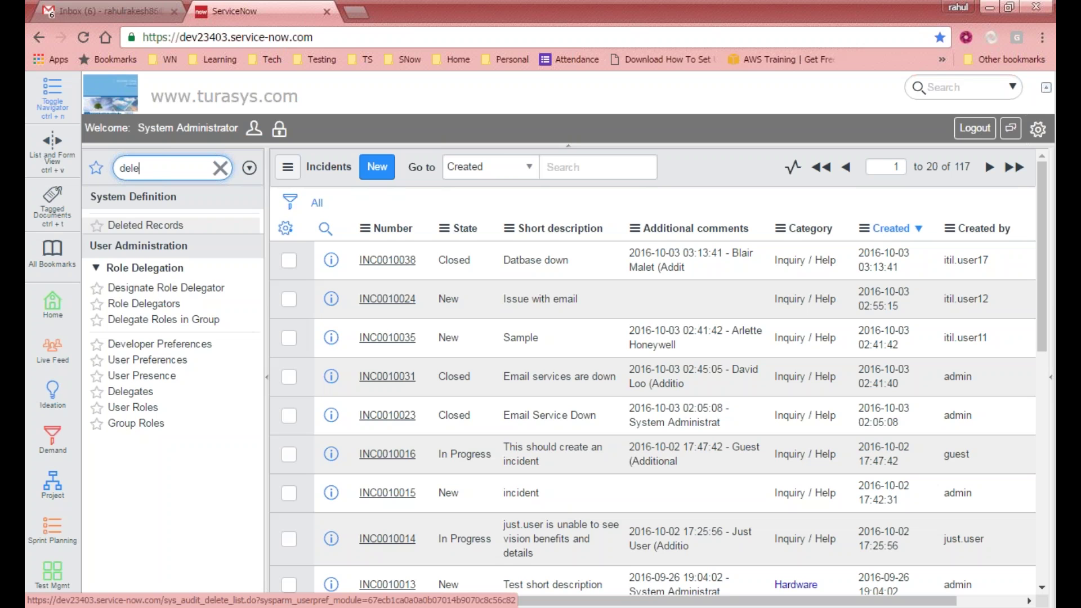
left_click(133, 227)
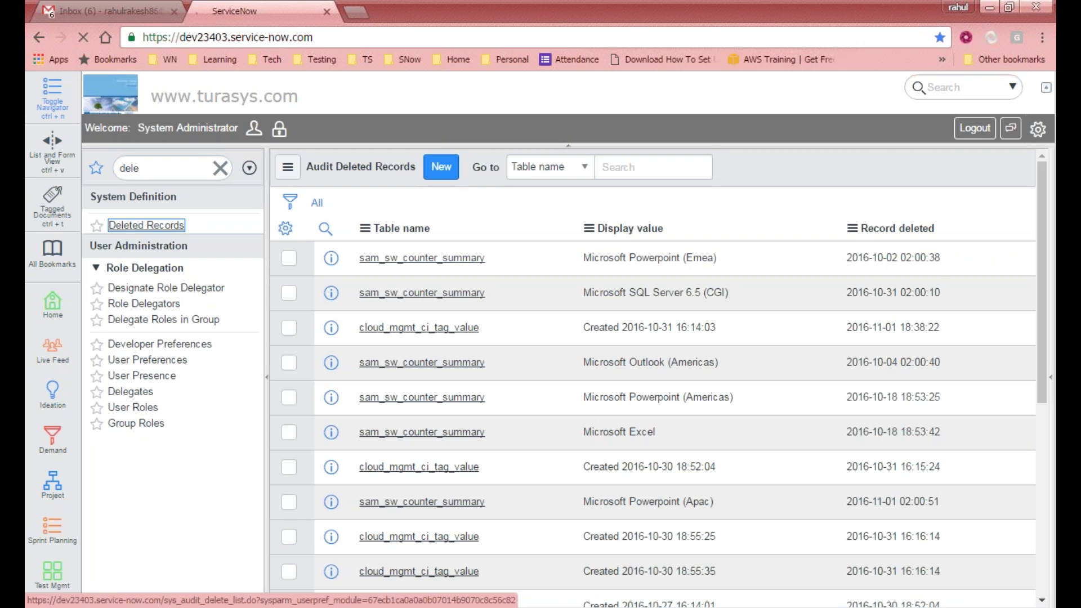
Step: Sort the audit deleted records by Record deleted, newest first, and open the entry for incident INC0010039
left_click(901, 231)
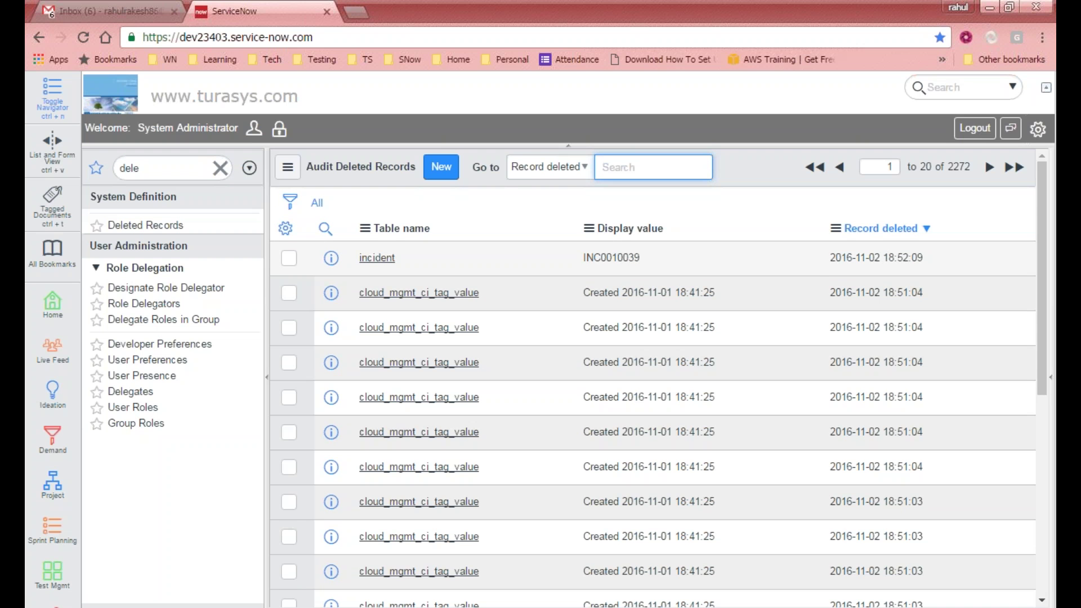
left_click_drag(923, 258, 829, 257)
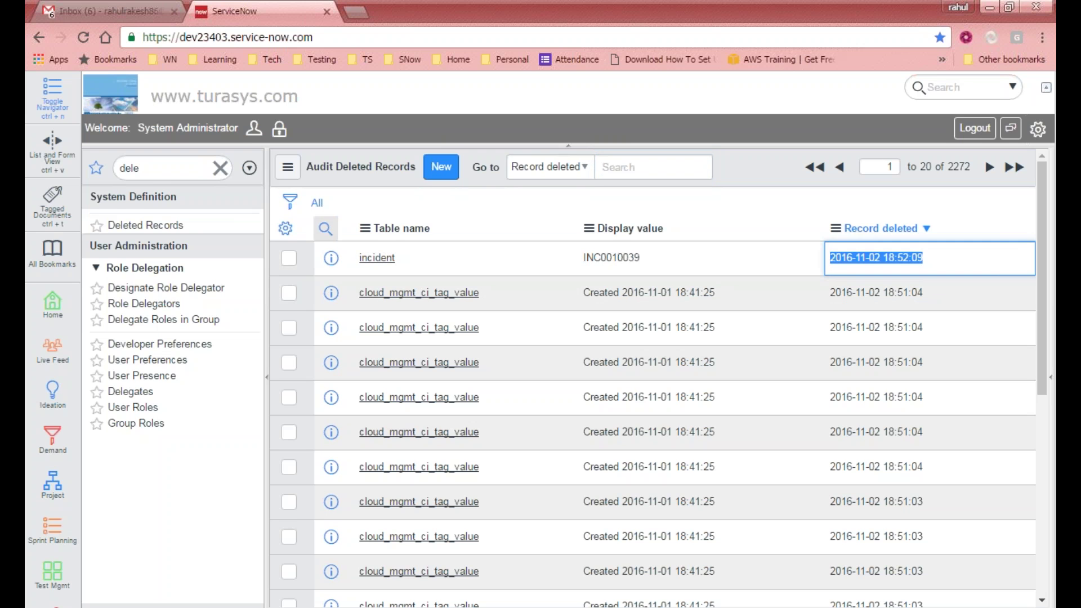
left_click(289, 258)
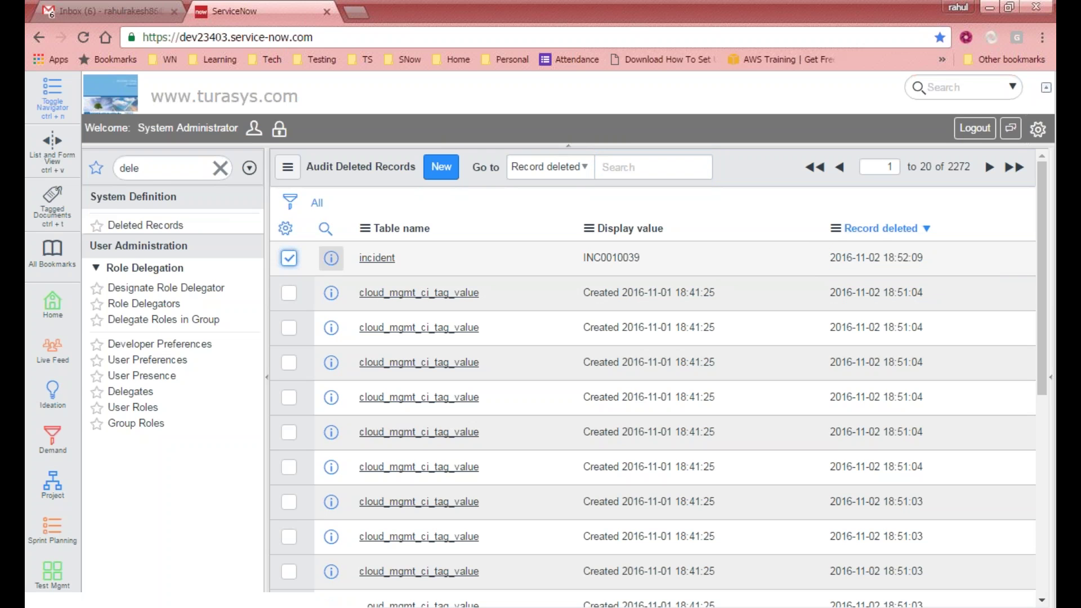
left_click(377, 261)
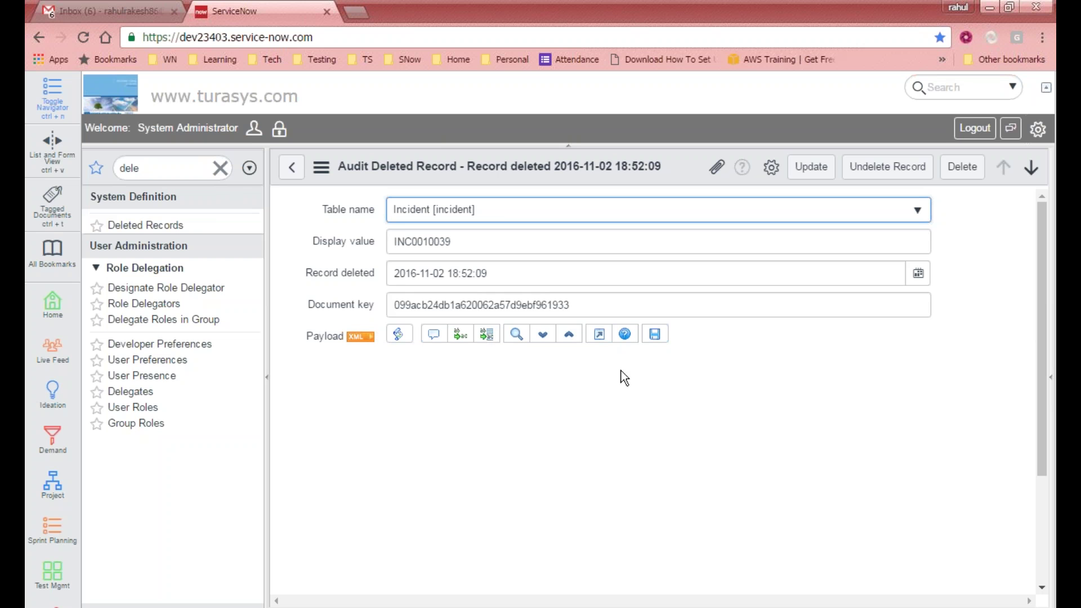
Step: Examine the full XML payload of the audit deleted record for incident INC0010039
left_click_drag(1039, 307, 1040, 448)
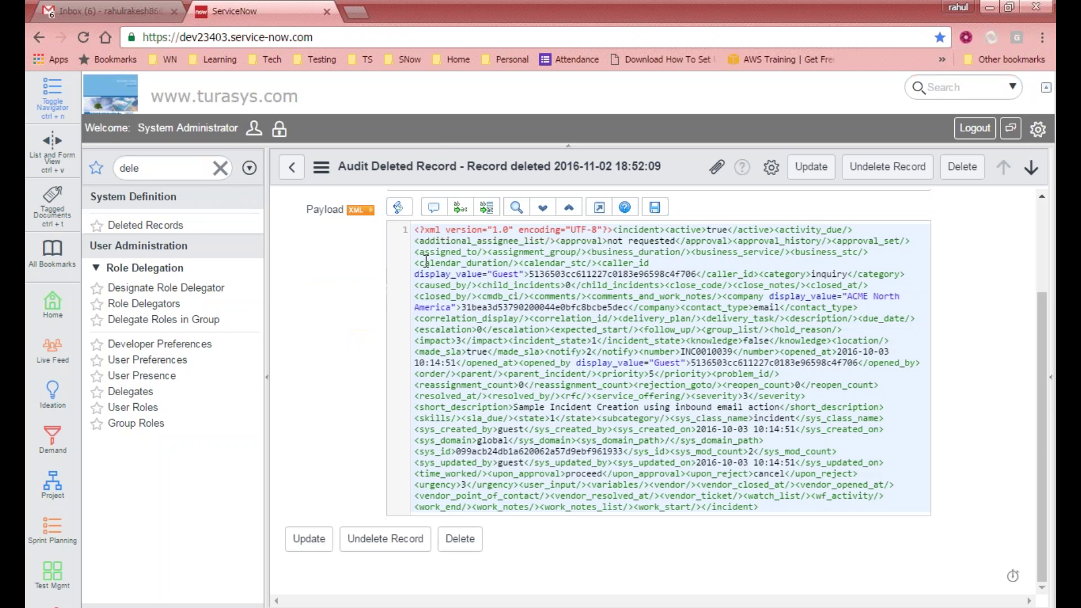
left_click(519, 317)
scroll(518, 316, "up", 3)
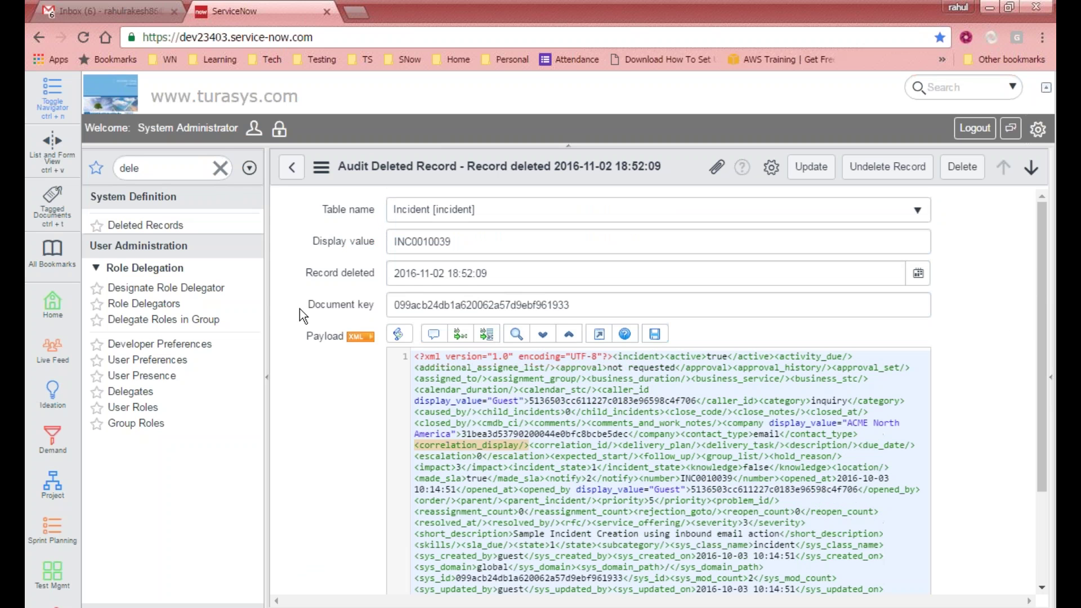
left_click_drag(411, 357, 835, 556)
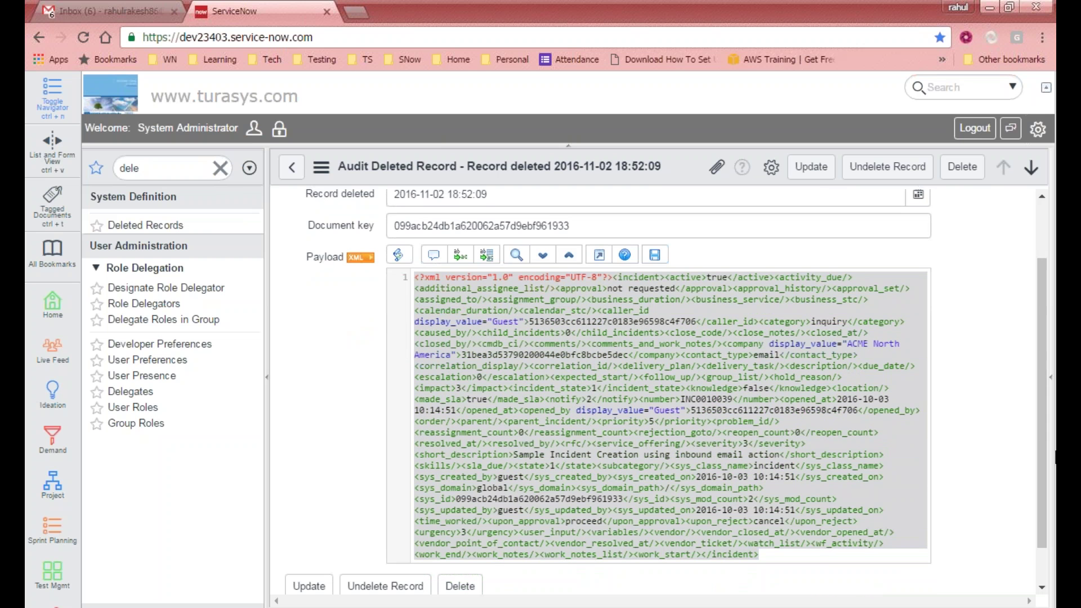
left_click_drag(1038, 454, 1041, 352)
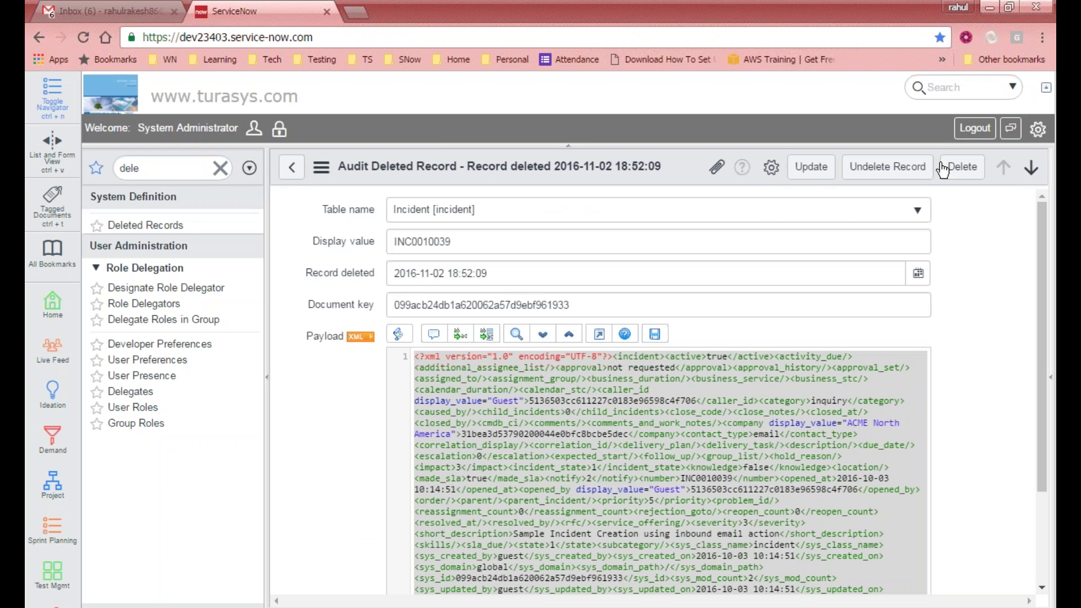
Step: Return to the audit deleted records list, select the INC0010039 entry and apply Undelete Records to it
left_click(292, 167)
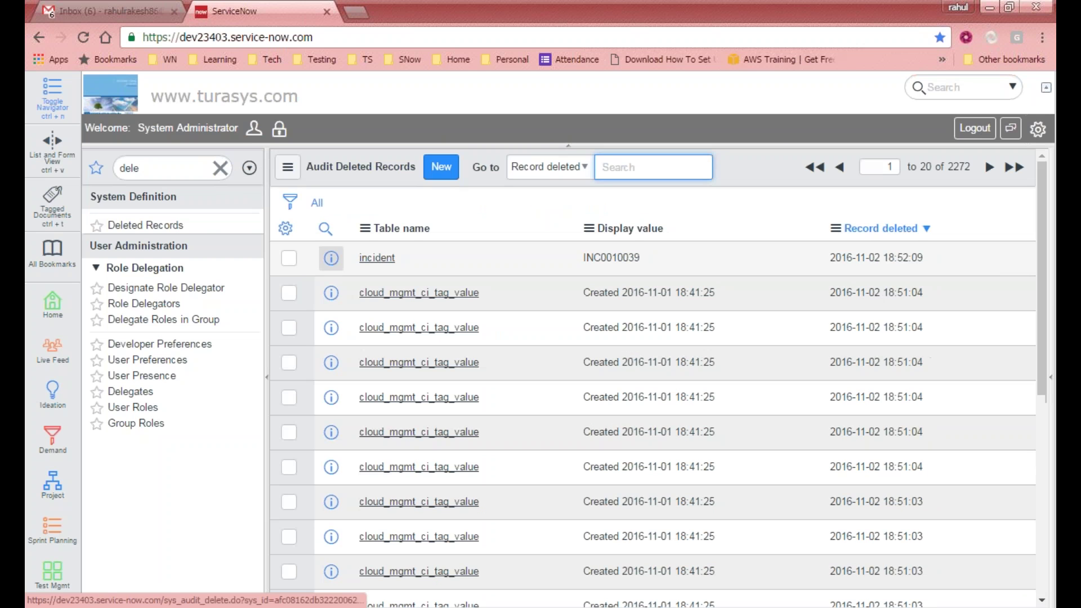
left_click(289, 258)
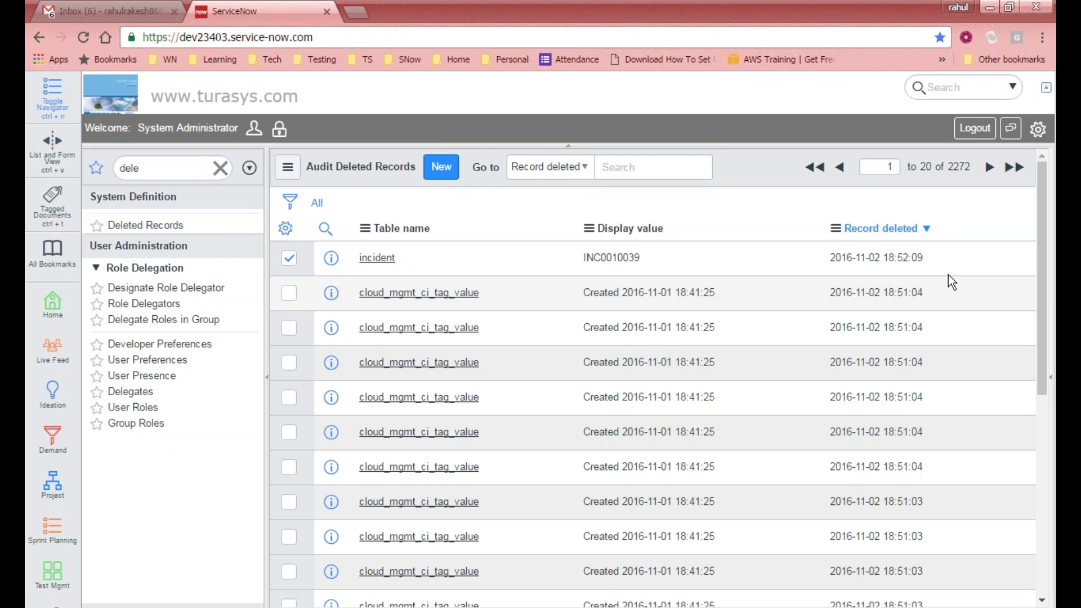
left_click_drag(1040, 243, 1044, 468)
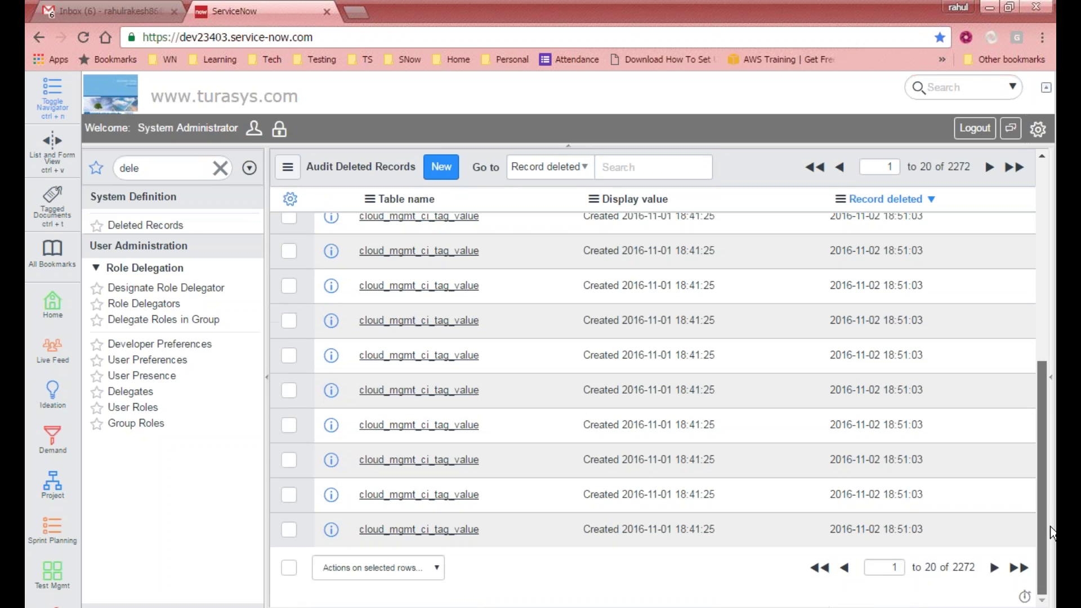
left_click(401, 570)
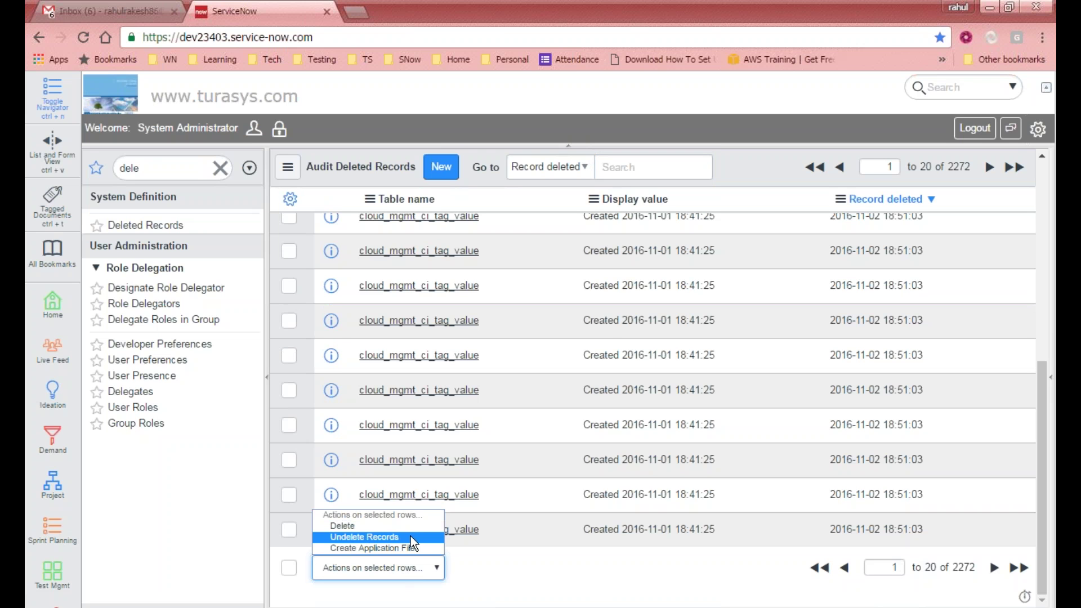
key("Return")
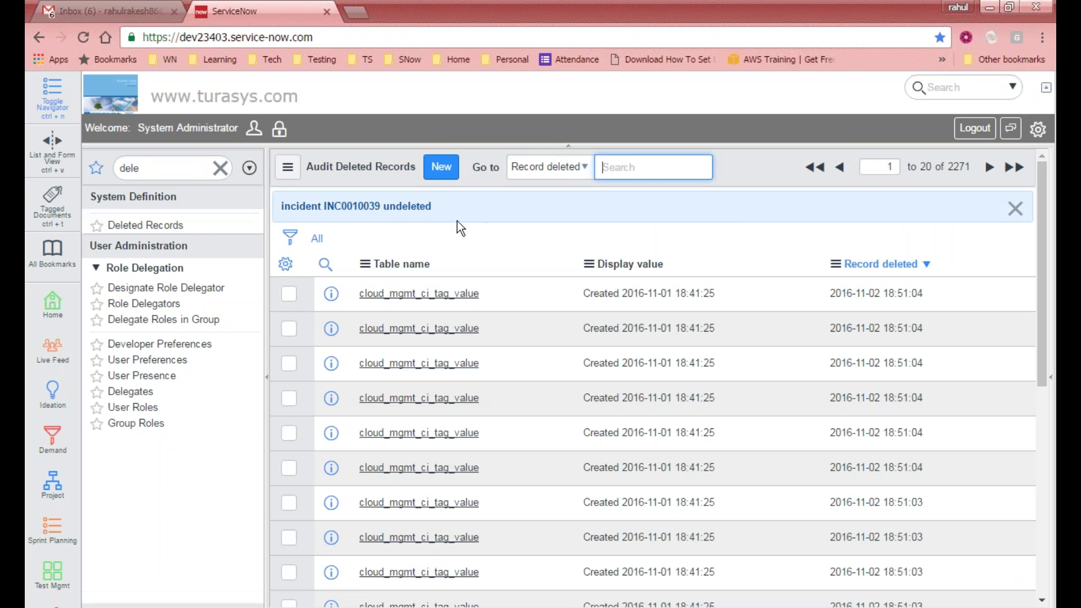
Step: Open the incidents list with incident.list in the navigator filter and check the record count and INC0010039
double_click(133, 169)
type("incident.list")
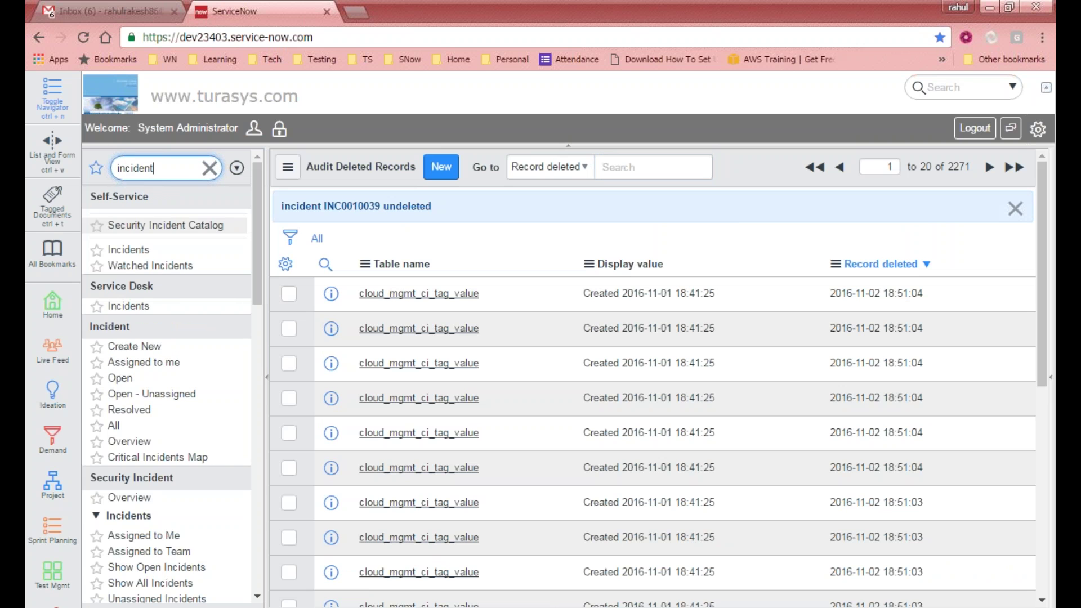
key("Return")
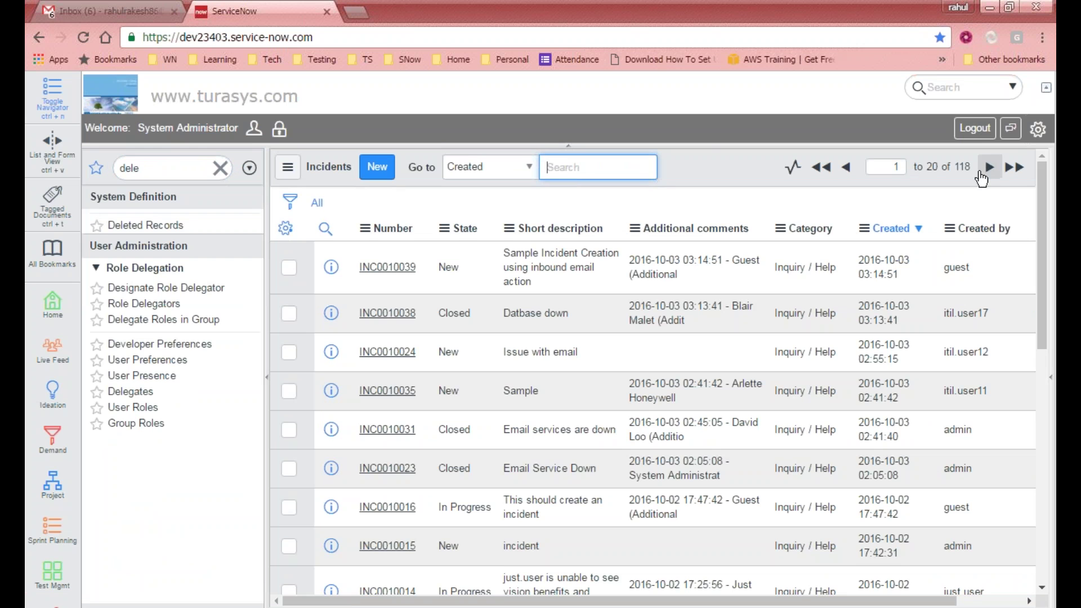
double_click(965, 166)
left_click_drag(957, 175, 956, 175)
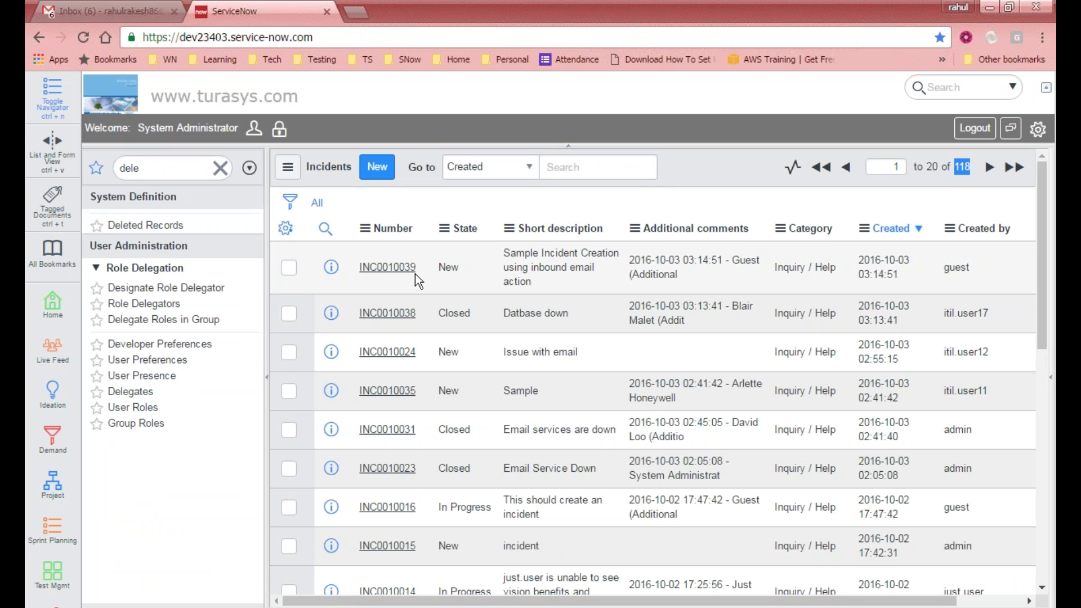
left_click_drag(417, 272, 357, 270)
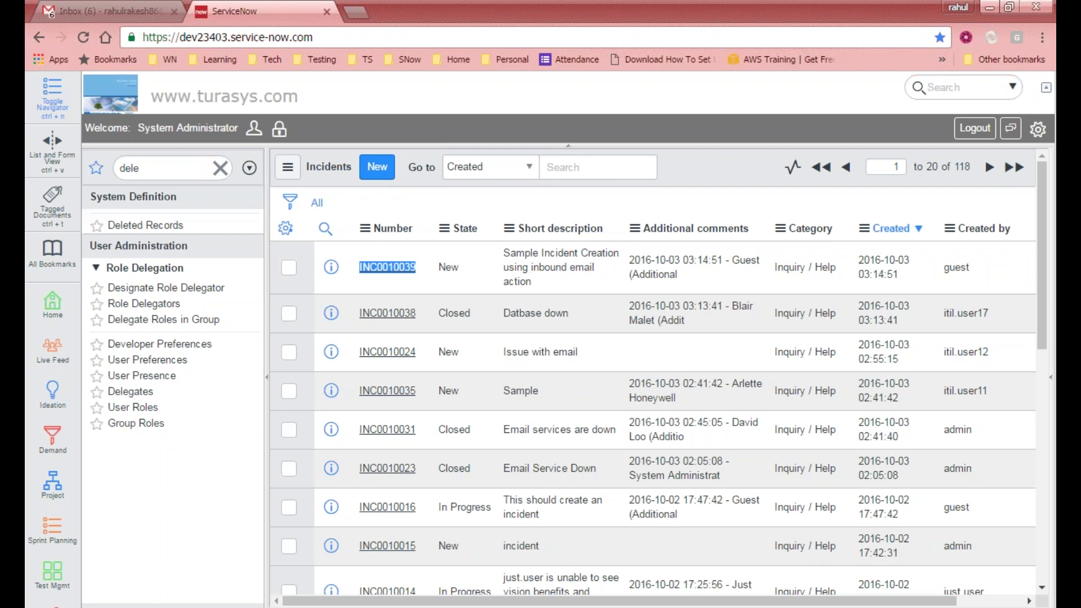
Step: Reopen the Deleted Records list to check whether INC0010039 is still there
left_click(156, 228)
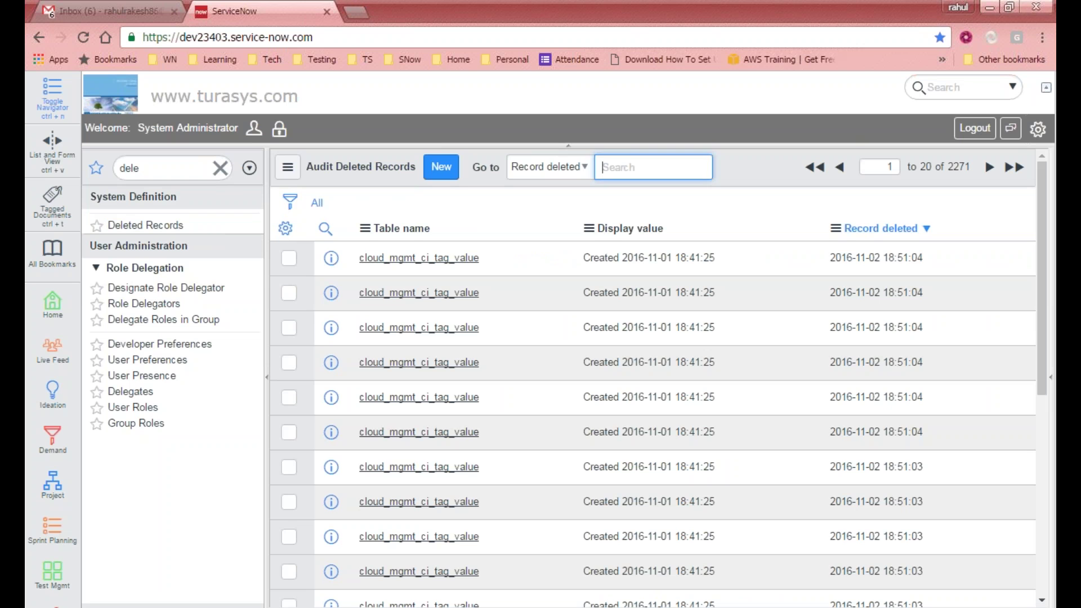
left_click(666, 22)
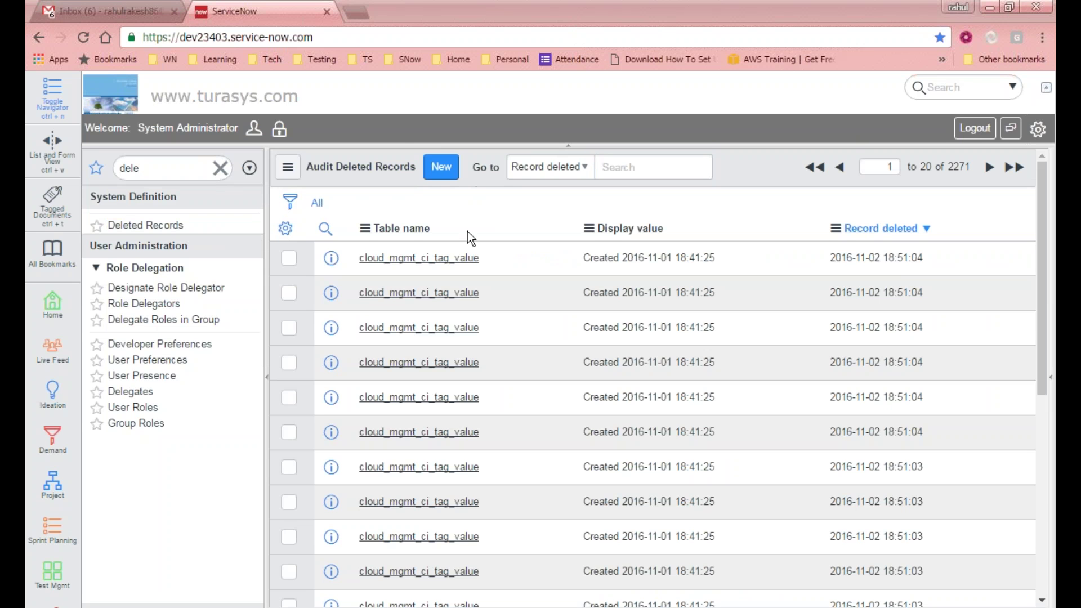
left_click(186, 169)
left_click(185, 169)
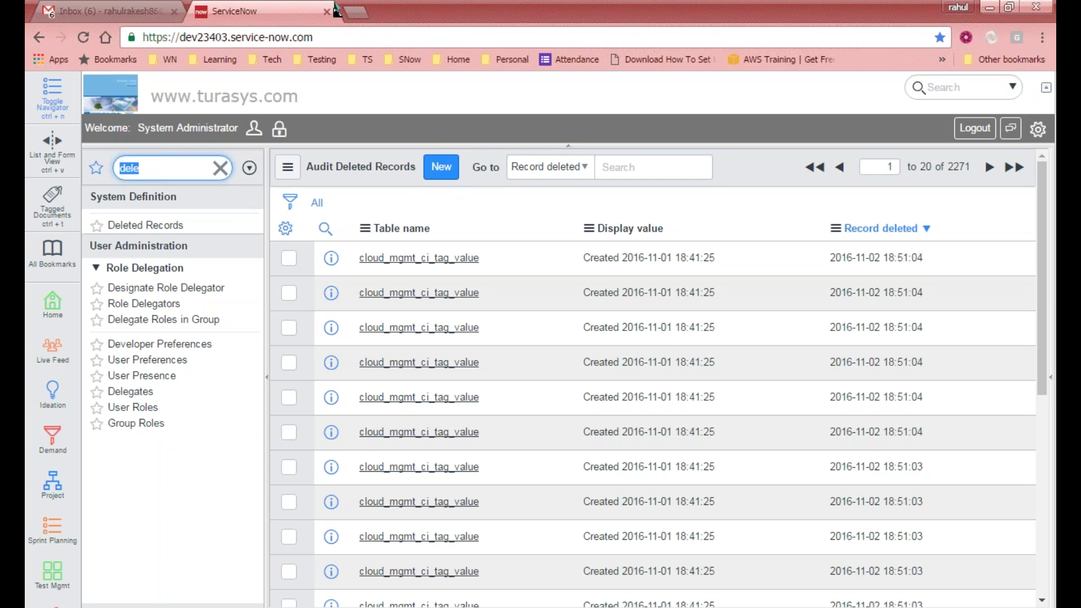
Step: Filter the navigator for "tables" and open Tables & Columns under System Definition
left_click(161, 167)
key("ctrl+a")
type("ta")
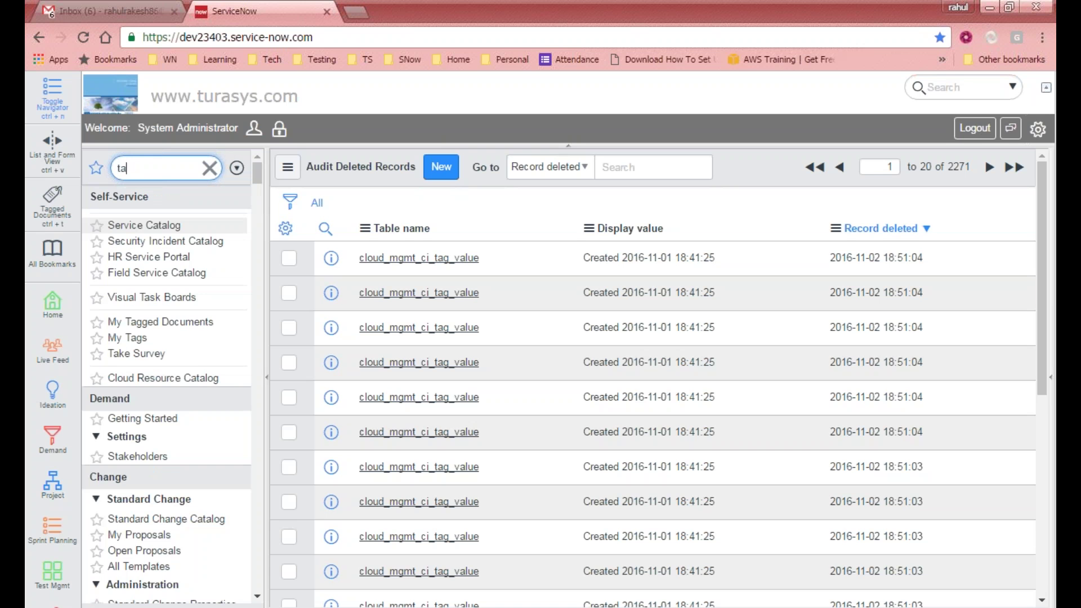
type("bles")
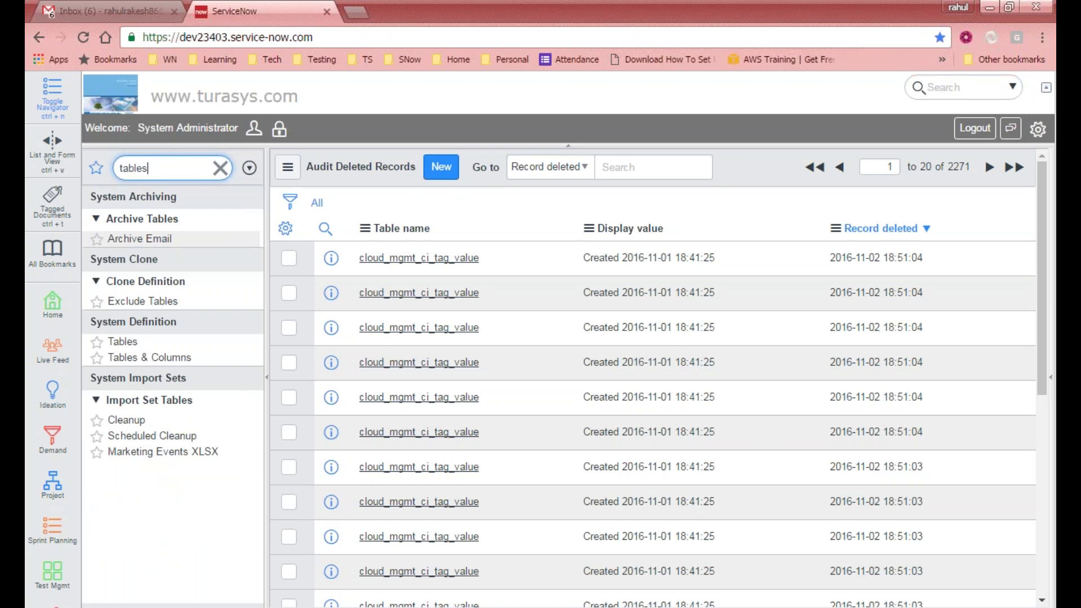
left_click(149, 358)
Step: Select the Active Directory Forest [cmdb_ci_endpoint_ad_forest] table and examine its columns, available table actions and index creator
left_click(413, 410)
left_click_drag(1043, 271, 1032, 478)
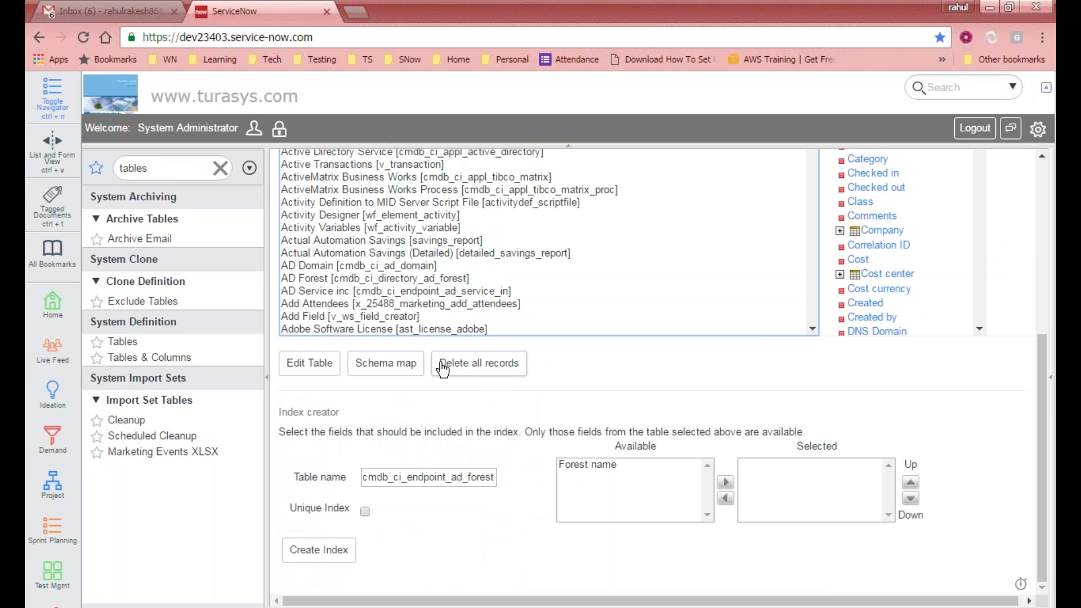
scroll(488, 273, "up", 5)
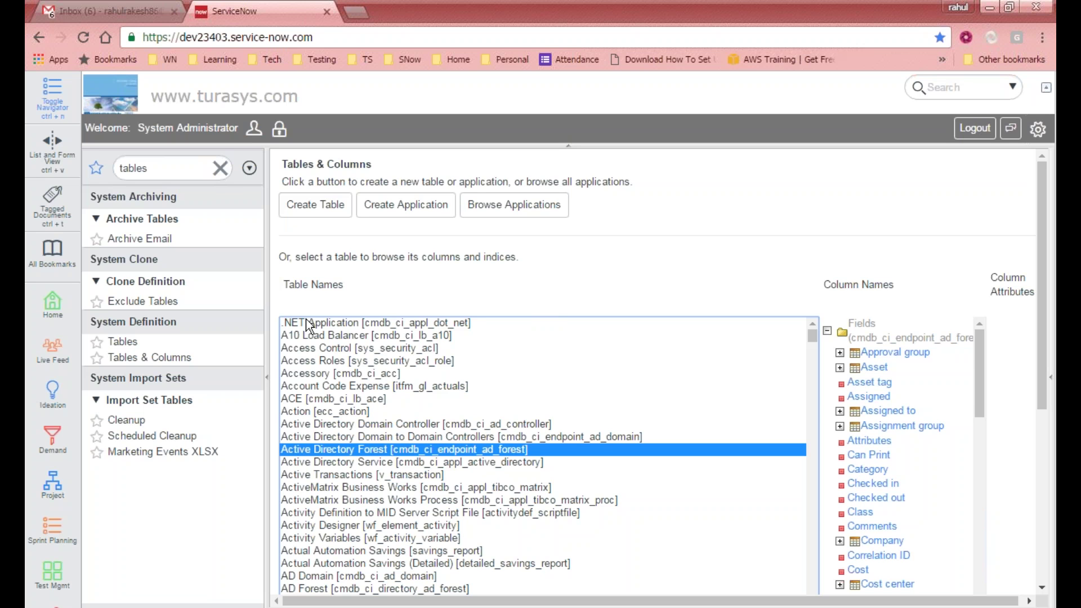
scroll(996, 484, "down", 5)
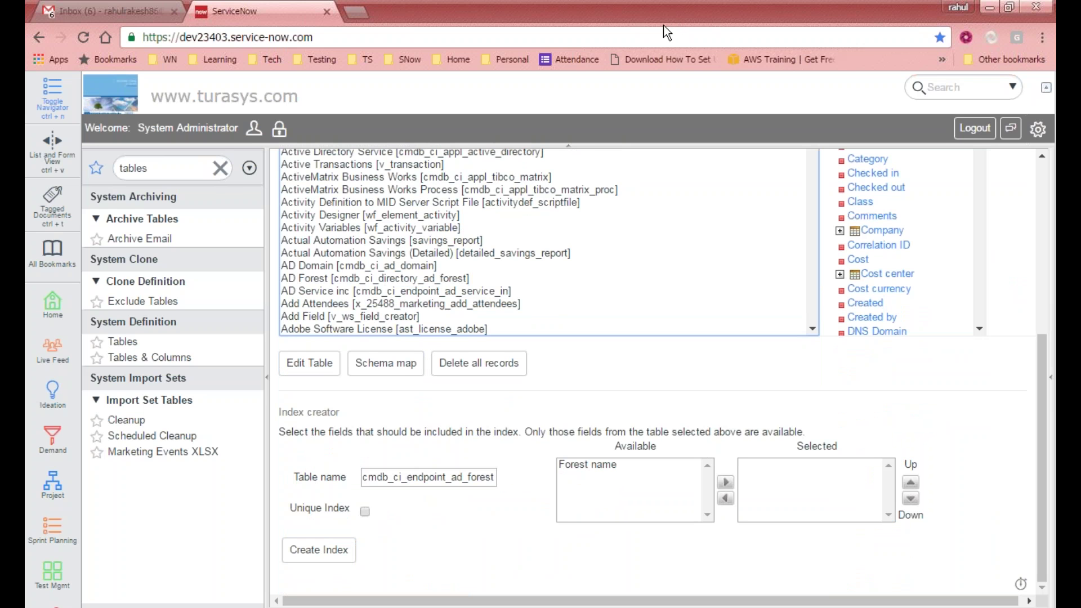
key("F10")
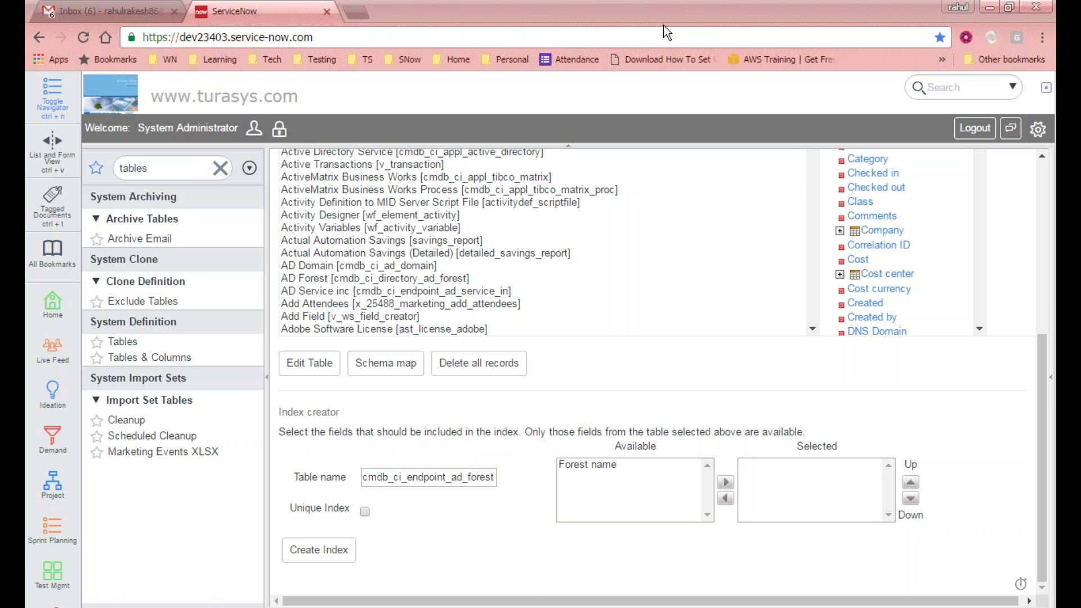
Step: Find Sample Table [u_sample_table] in the table names list and open its definition for editing
left_click(355, 228)
key("s")
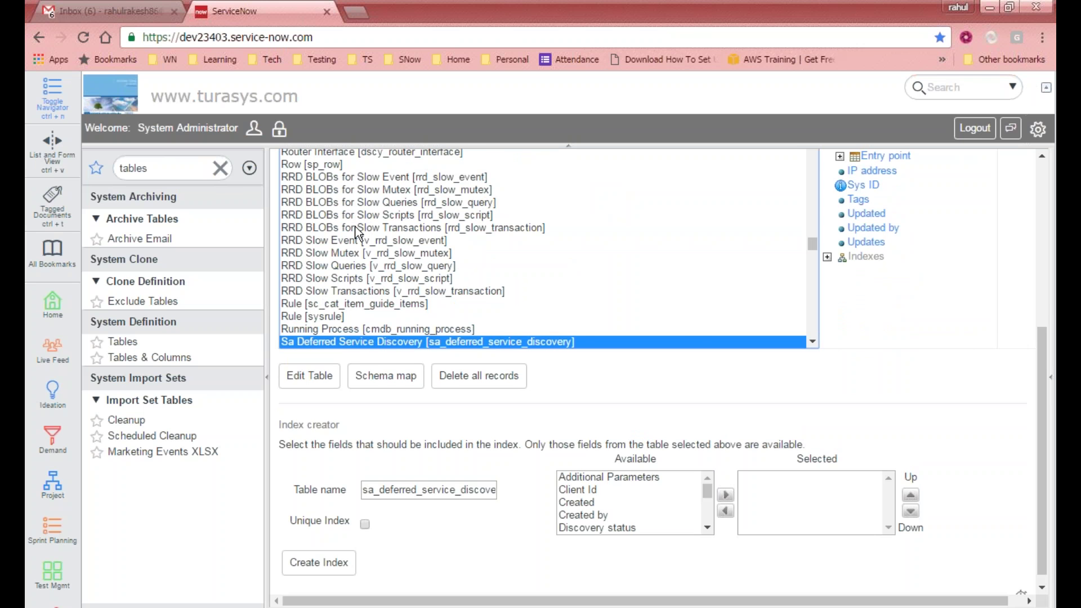
key("a")
key("m")
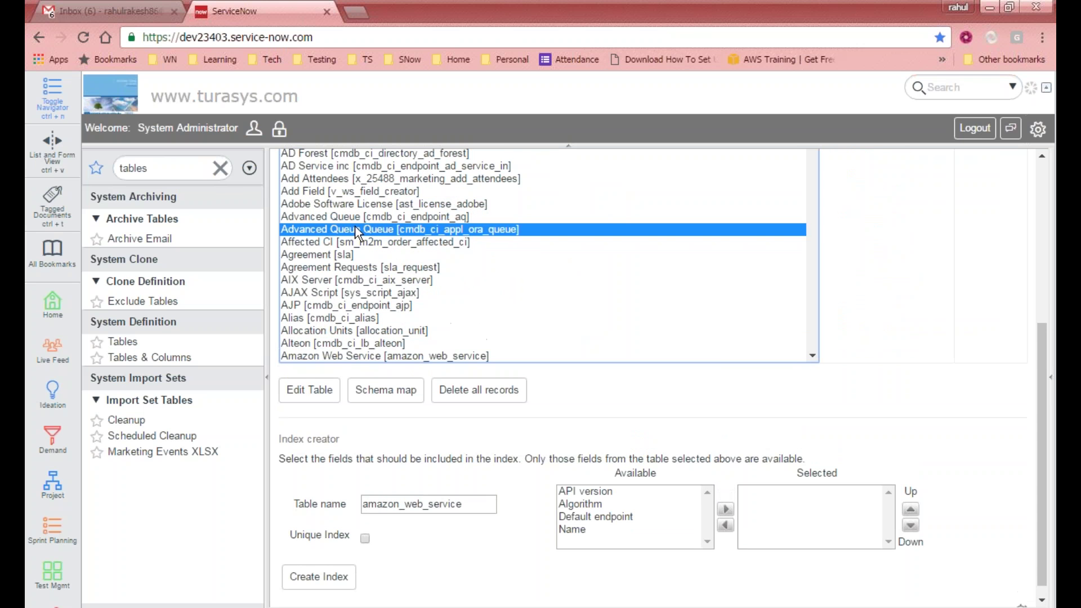
key("s")
key("a")
key("m")
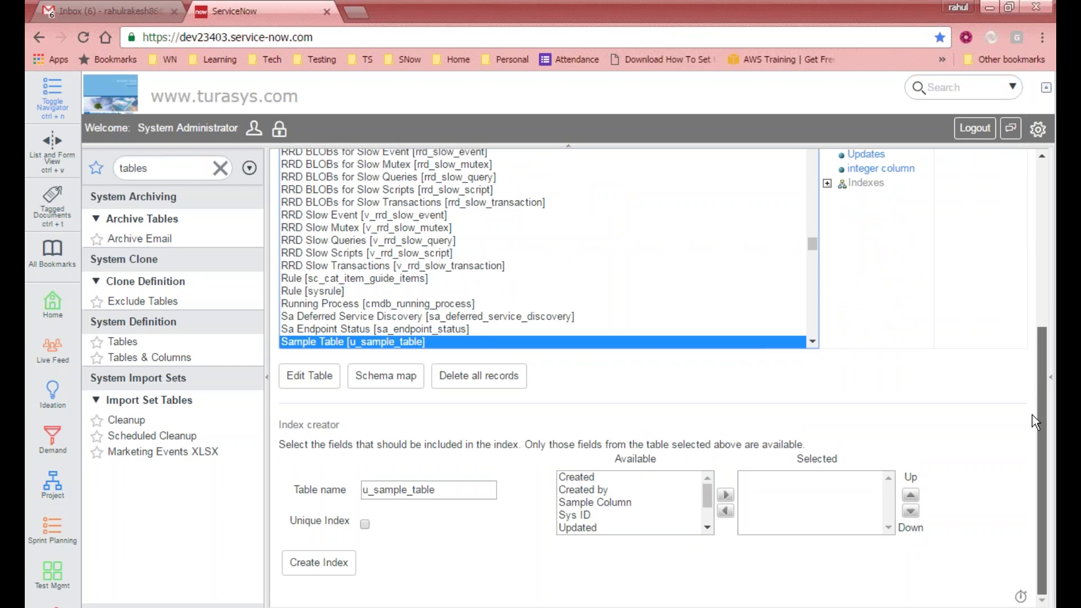
left_click(304, 383)
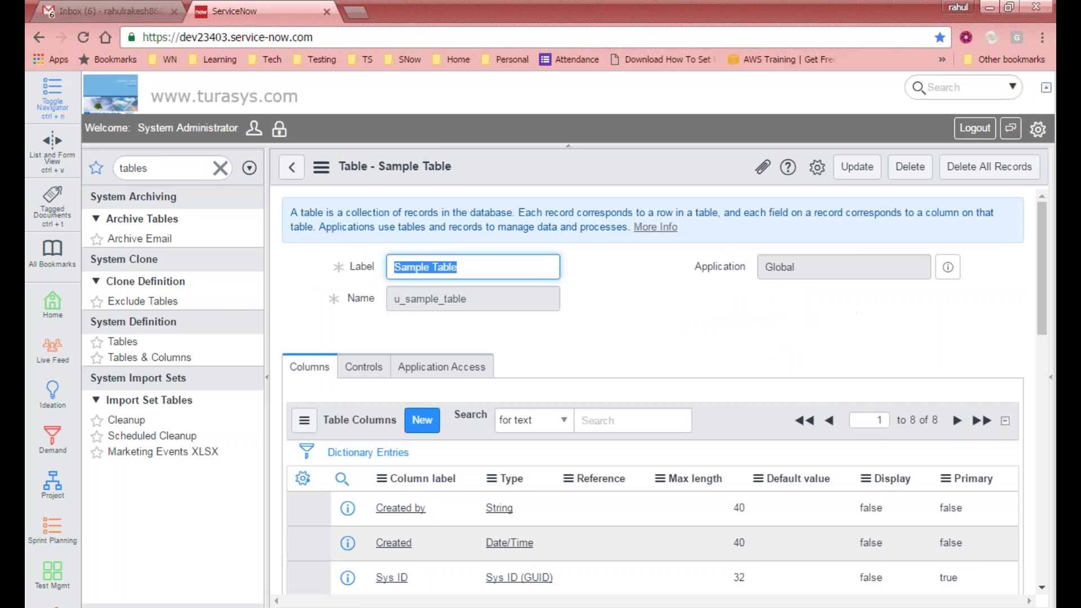
Step: Examine Sample Table's related links, access controls and Controls settings, then return to its columns
left_click_drag(1042, 237, 1018, 448)
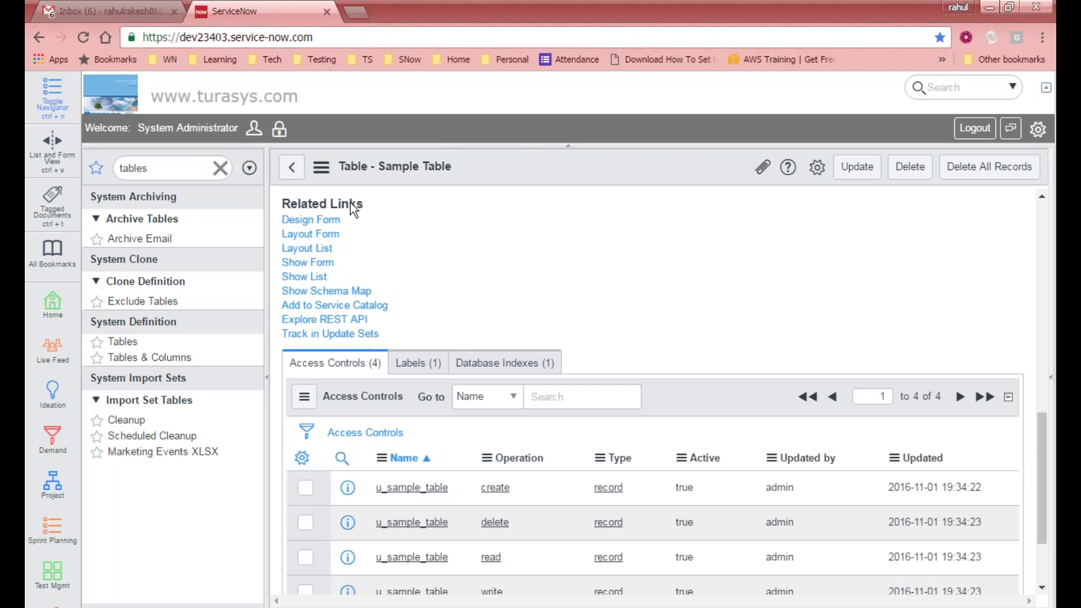
scroll(397, 208, "up", 1)
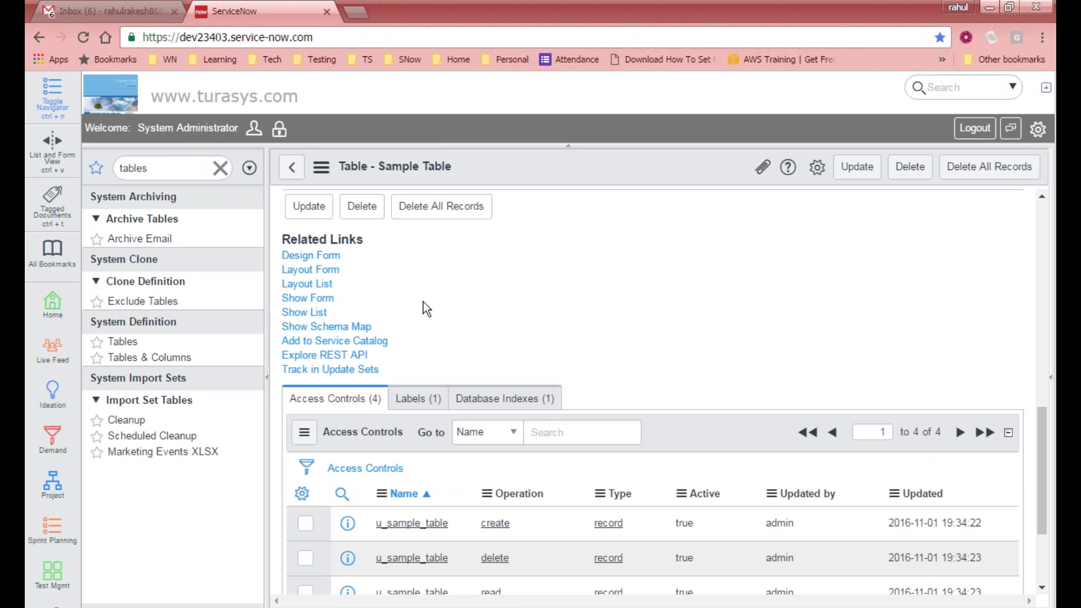
scroll(969, 412, "up", 10)
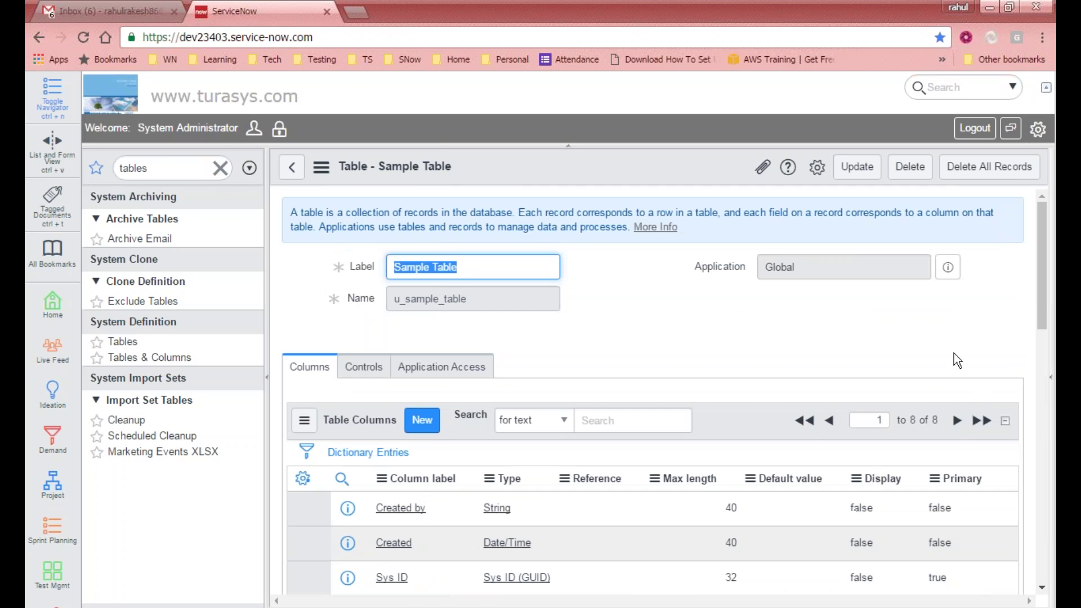
left_click(358, 369)
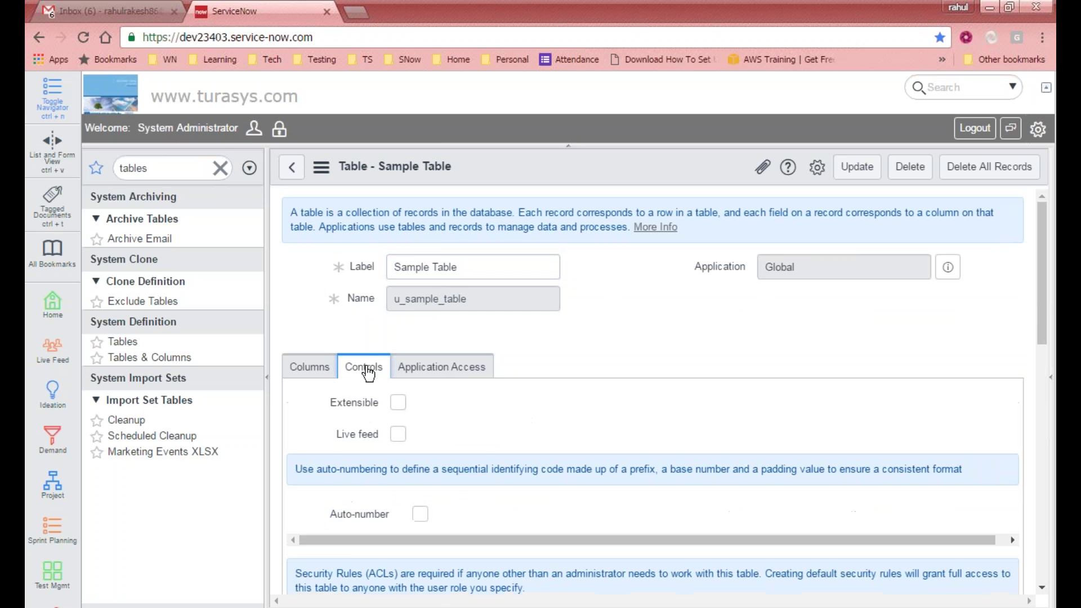
left_click(316, 367)
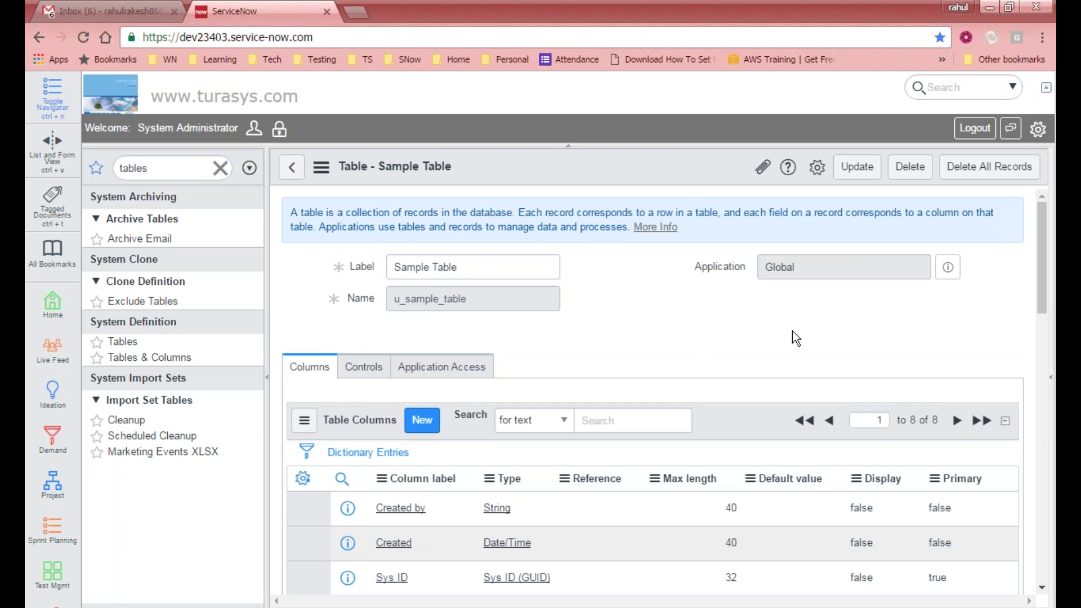
Step: Review Sample Table's columns and open Design Form from its related links
scroll(986, 298, "down", 5)
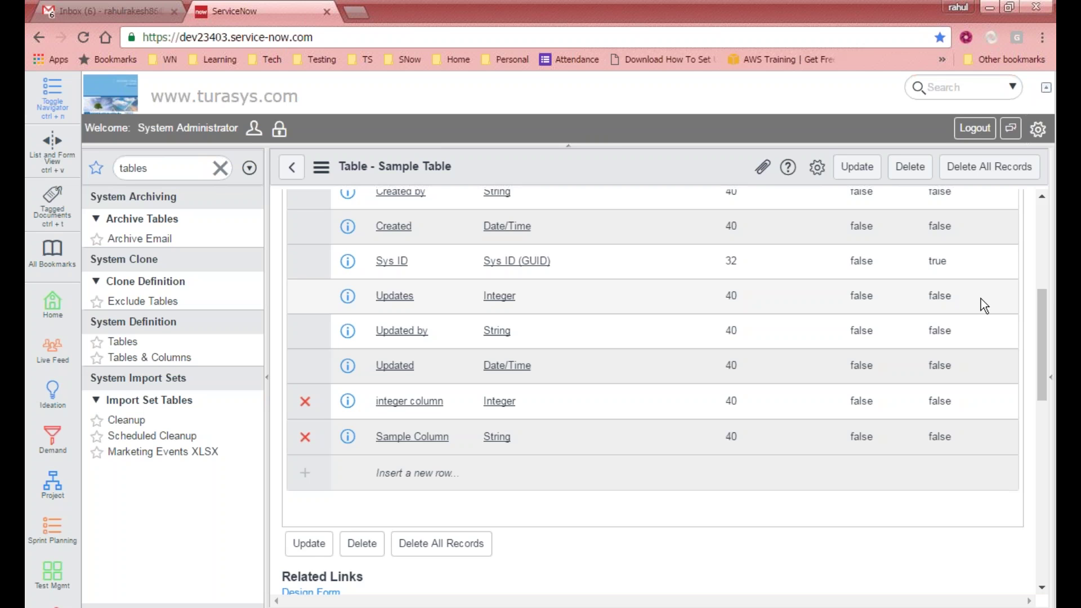
scroll(989, 296, "up", 5)
scroll(777, 304, "down", 5)
scroll(732, 304, "up", 5)
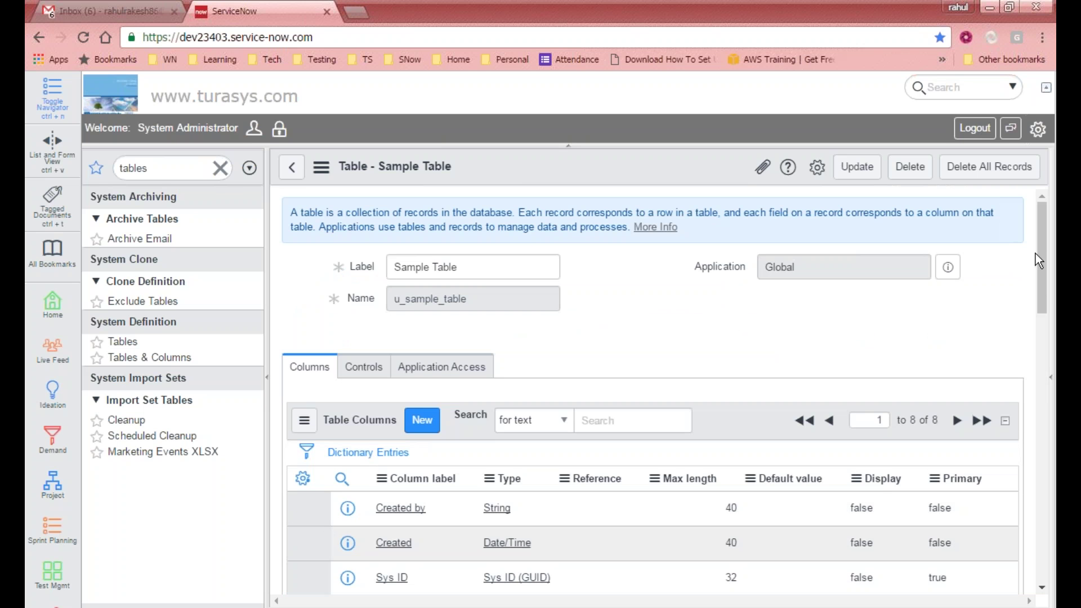
left_click_drag(1038, 252, 1029, 404)
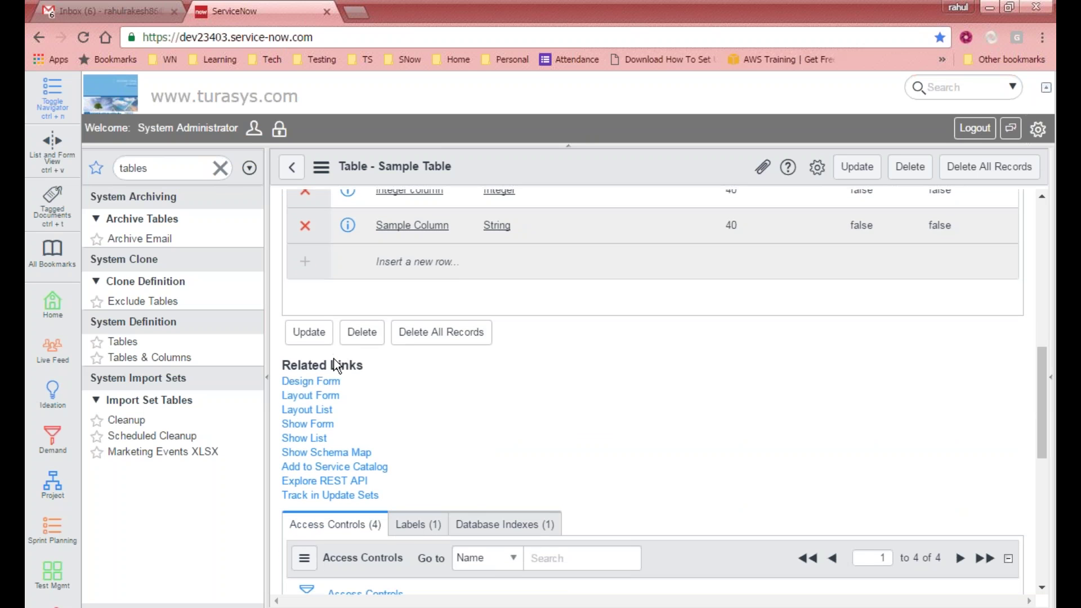
left_click(316, 381)
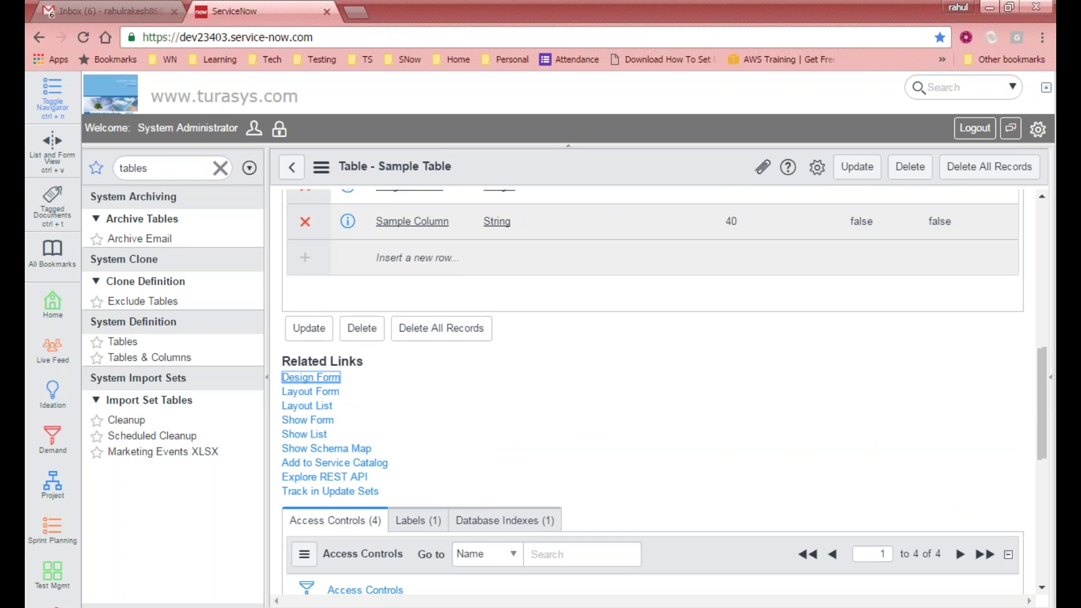
Step: Open the form designer for Sample Table, review the table's column list, and return to Form Design
left_click(312, 370)
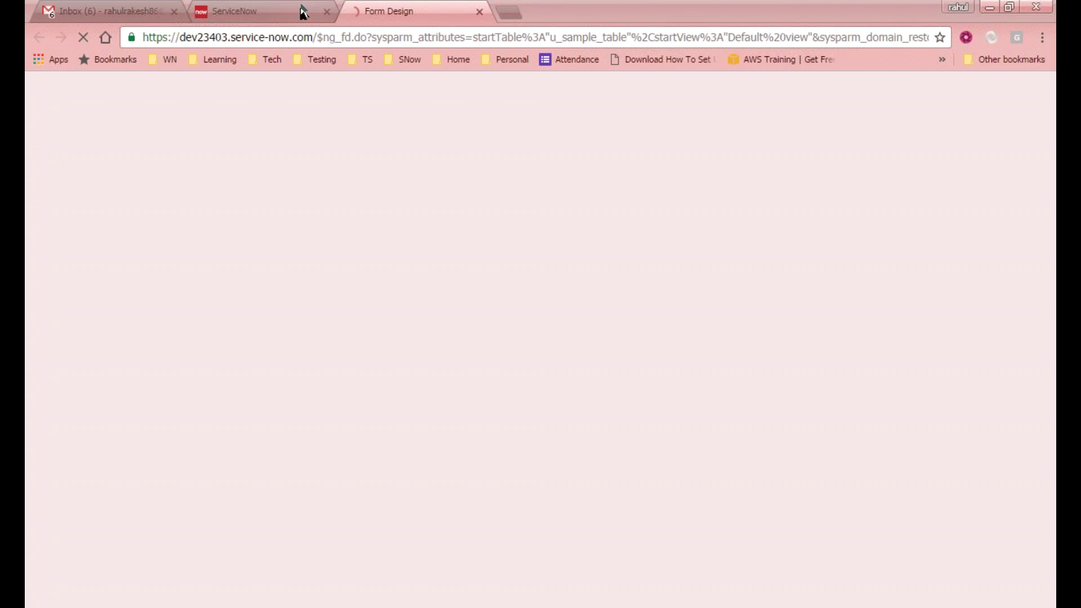
left_click(280, 11)
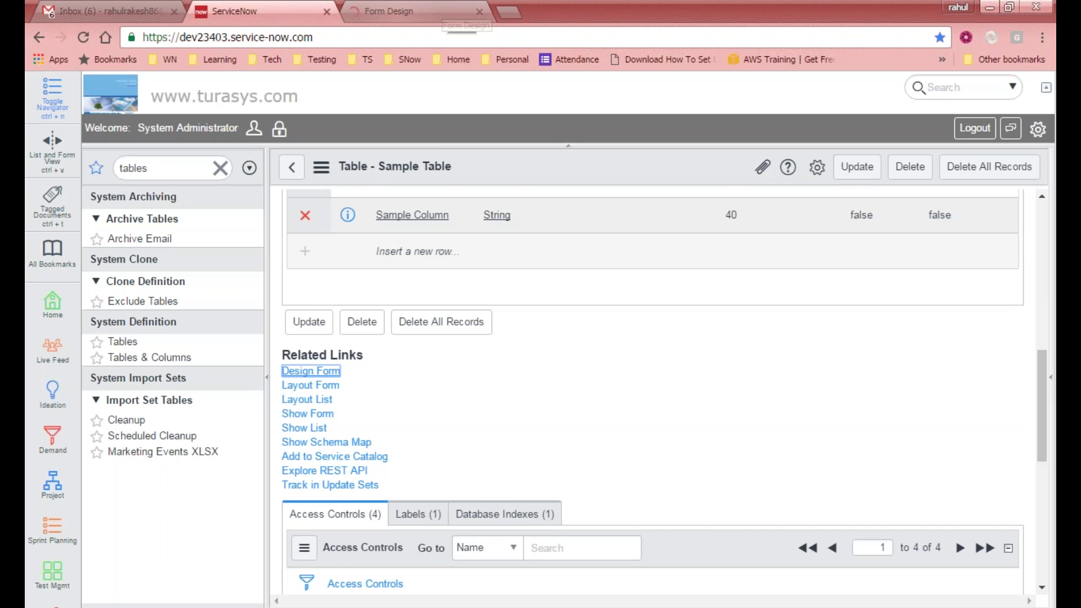
scroll(433, 425, "up", 7)
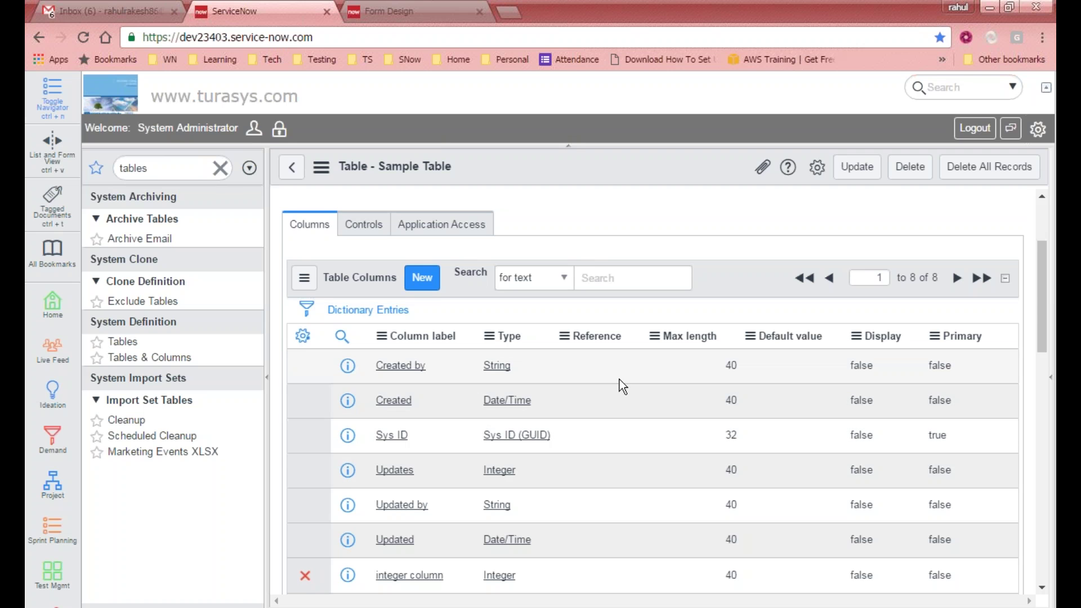
left_click(425, 12)
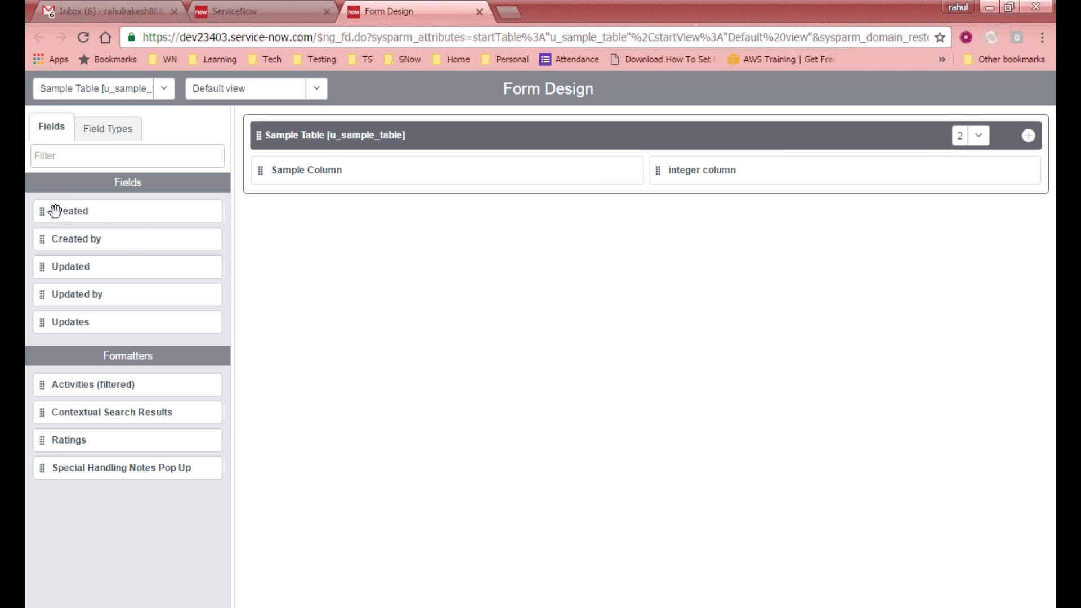
Step: Add the Created, Created by, Updated, Updated by and Updates fields and the Activities (filtered) formatter to the form's two-column section
left_click_drag(49, 210, 274, 211)
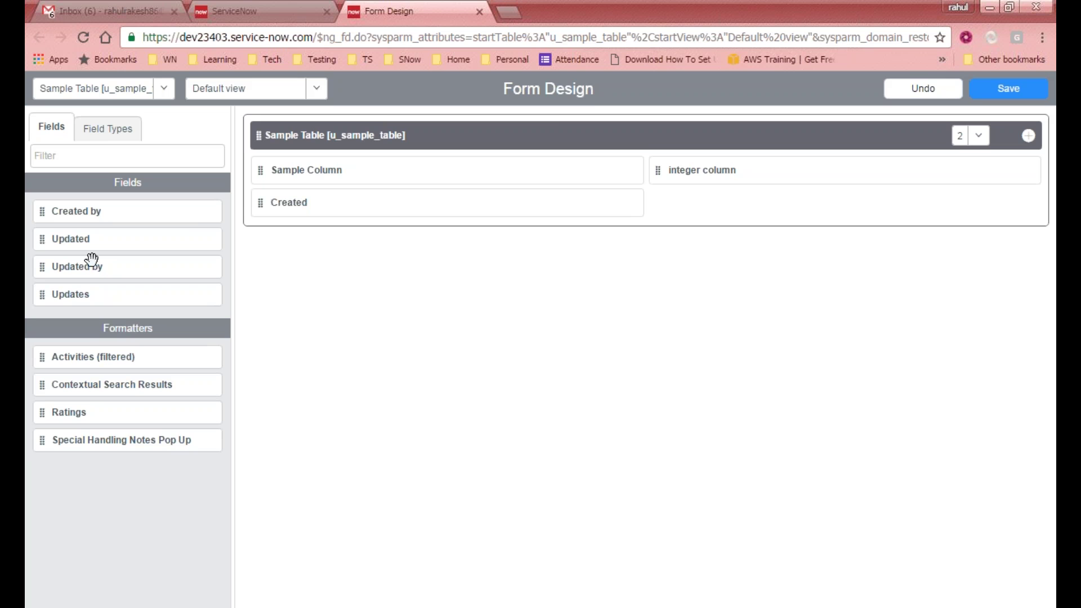
left_click_drag(49, 210, 678, 206)
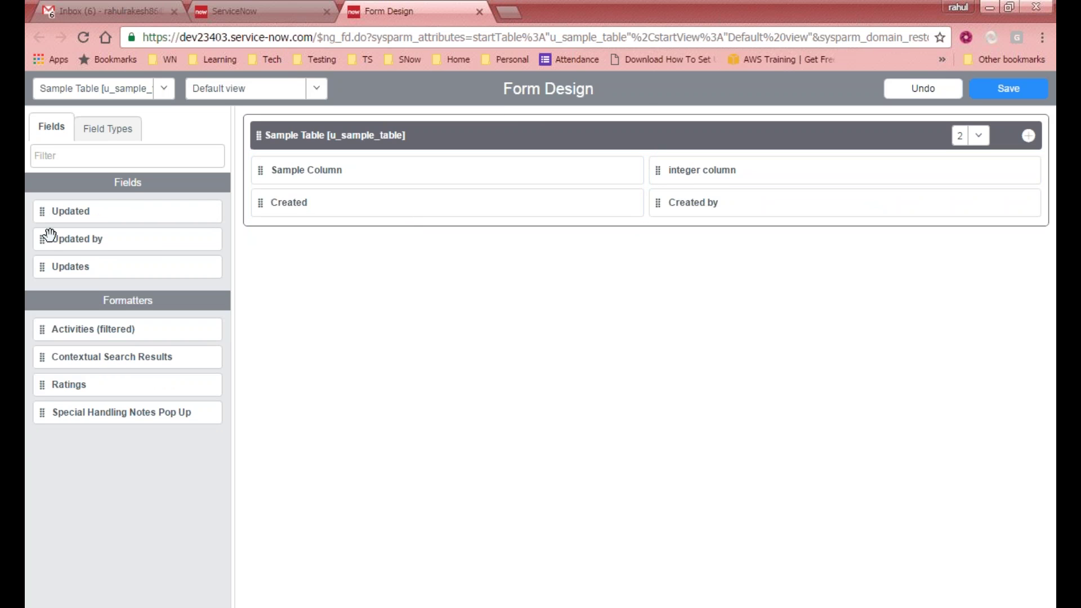
left_click_drag(140, 216, 276, 234)
left_click_drag(193, 216, 709, 236)
left_click_drag(135, 217, 360, 273)
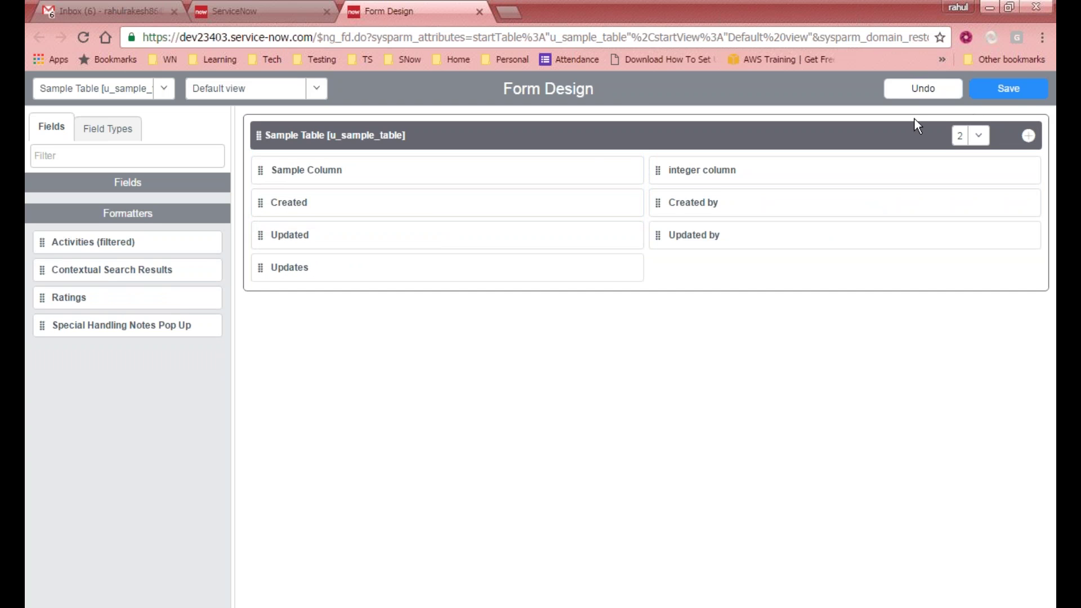
mouse_move(627, 150)
left_click_drag(57, 246, 264, 225)
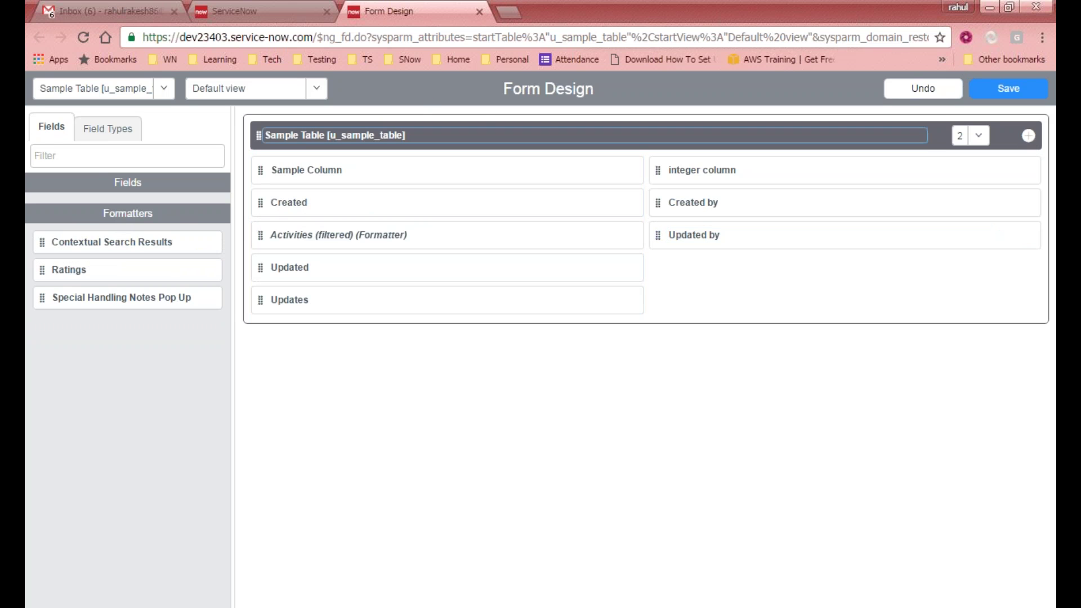
Step: Rename the form's Sample Table [u_sample_table] section as User Information
left_click(413, 136)
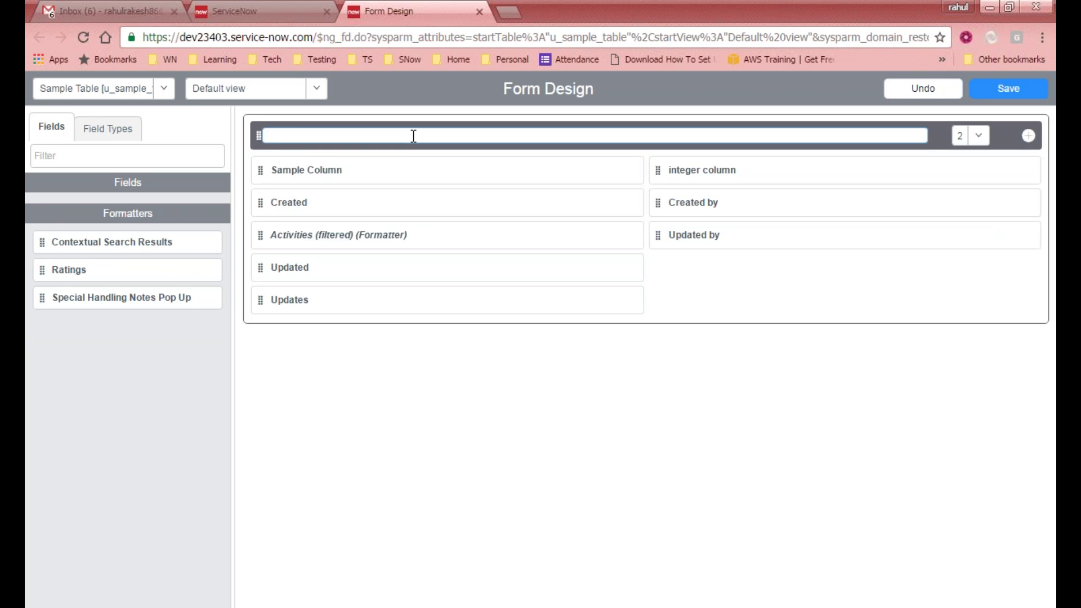
type("Inp")
type("Us")
type("er Inf")
type("ro")
key("BackSpace")
key("BackSpace")
type("ormation")
left_click(699, 331)
Step: Add a new section named Communication Information and move the Updates and Updated fields into its two columns
left_click(1028, 136)
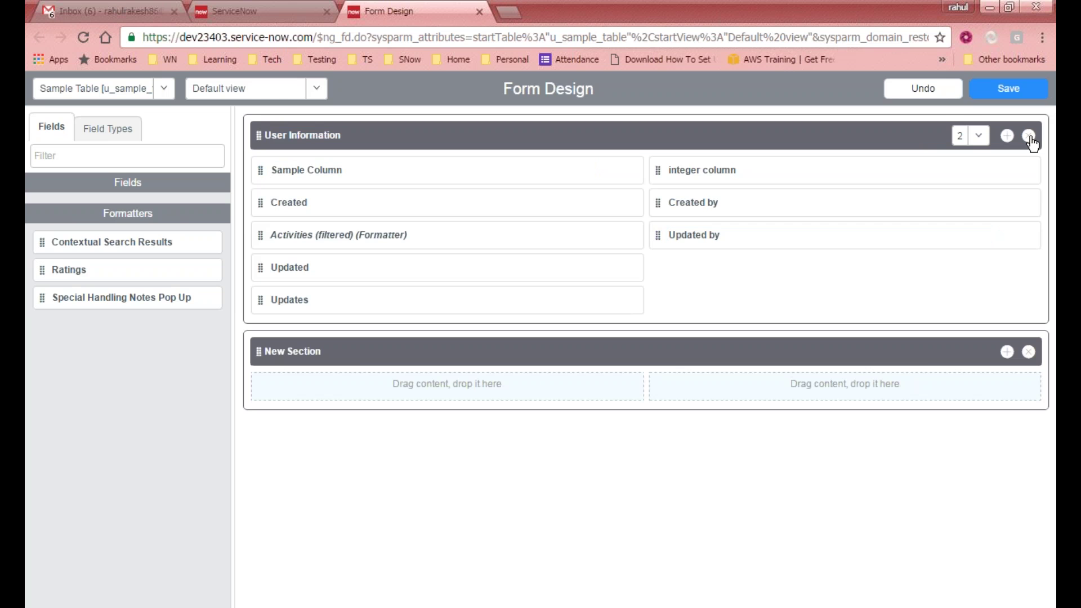
left_click(343, 351)
type("Communicatio")
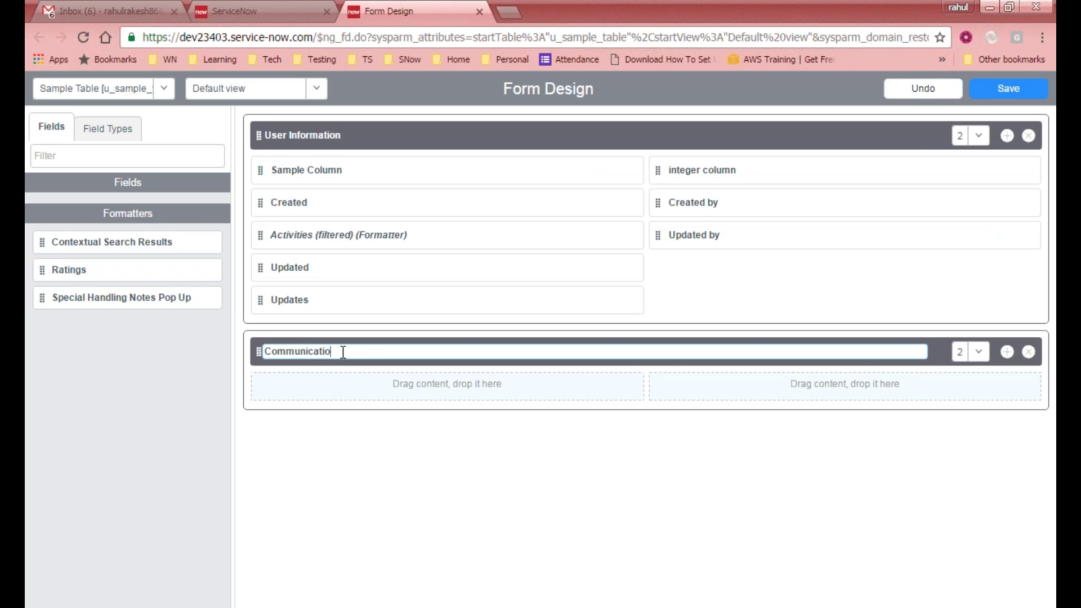
type("n Information")
left_click(536, 435)
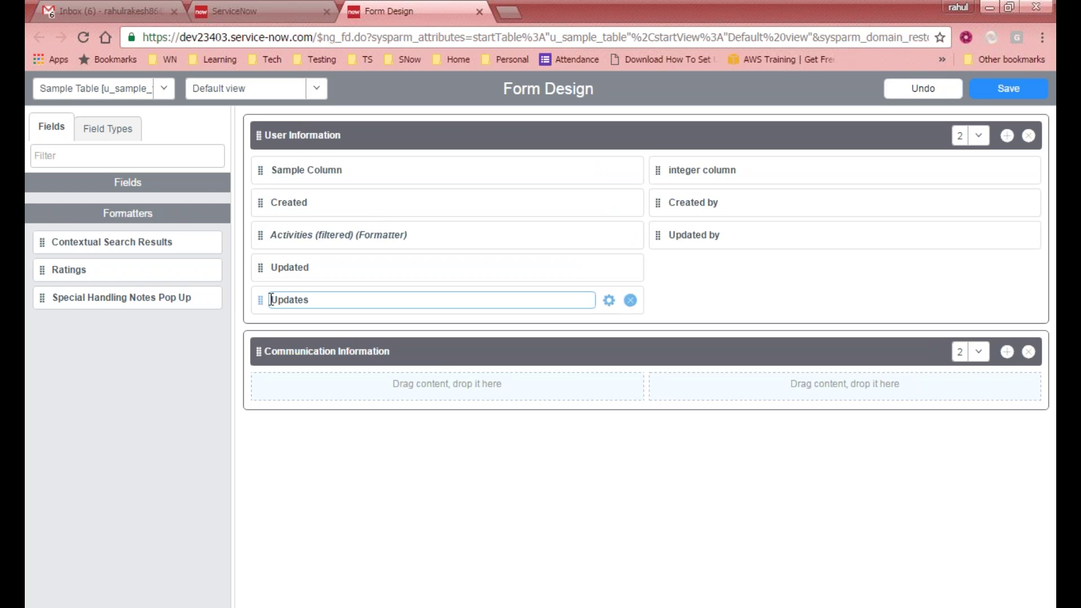
left_click_drag(251, 299, 261, 357)
left_click_drag(260, 267, 663, 319)
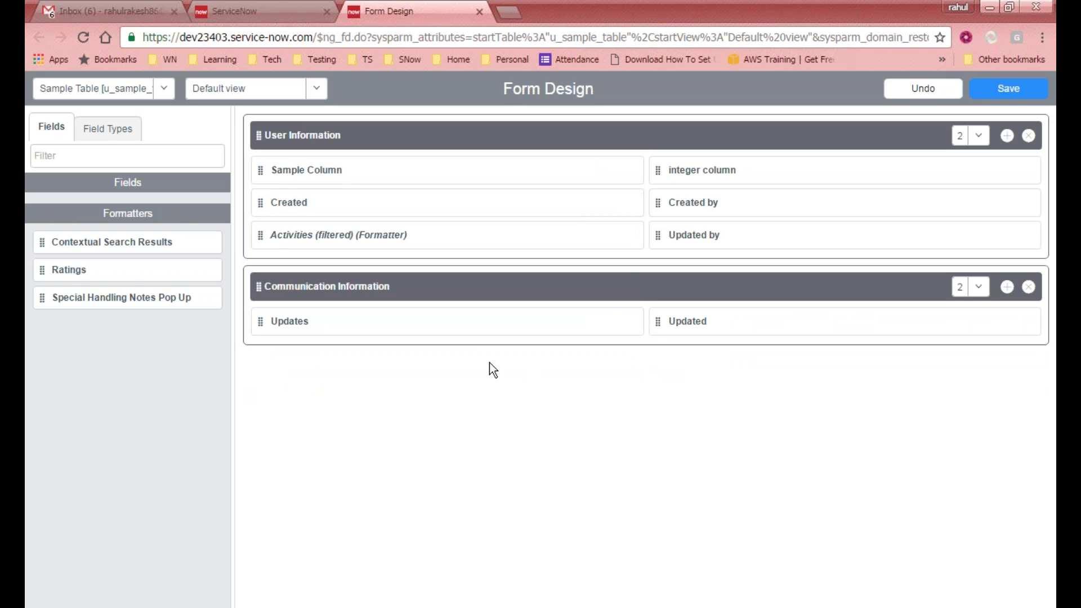
Step: Remove the Activities (filtered) formatter from User Information and move Updated by beneath Created
left_click(631, 236)
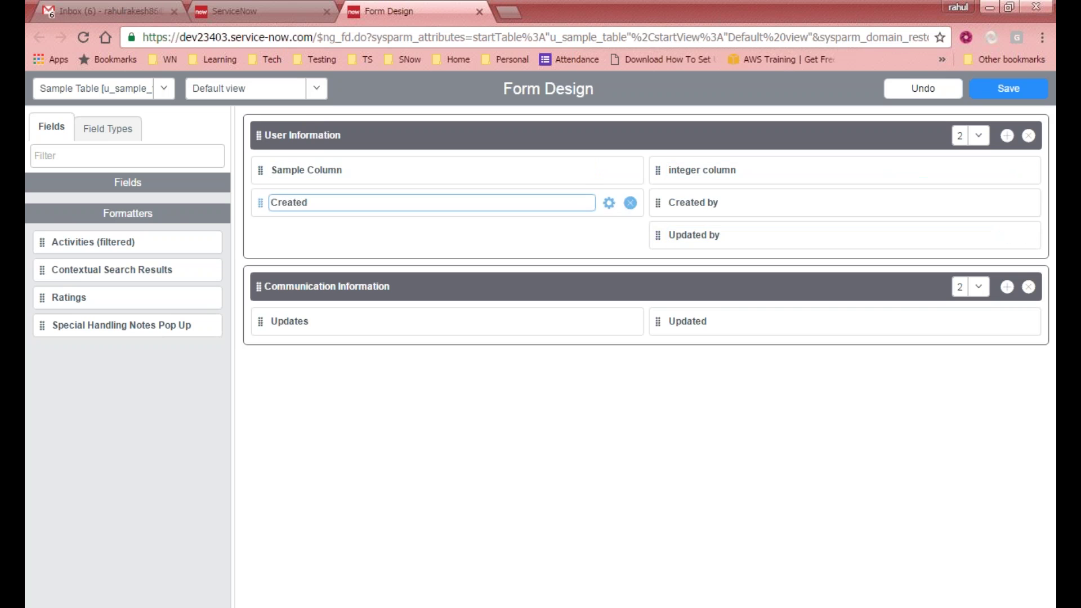
left_click_drag(650, 239, 293, 233)
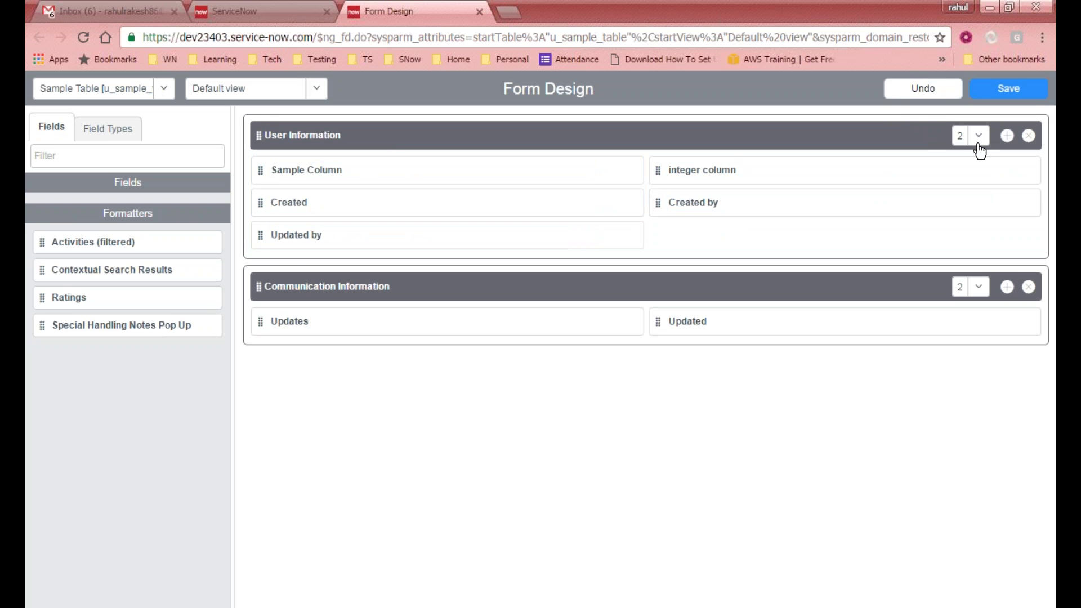
Step: Set both the User Information and Communication Information sections to a 1-column layout
left_click(978, 145)
left_click(963, 158)
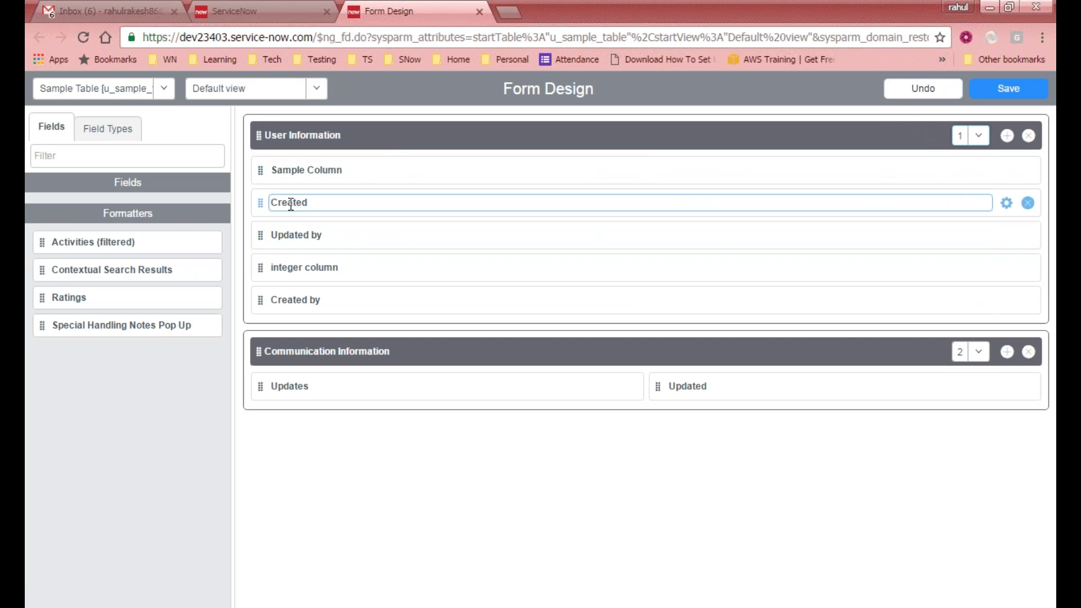
left_click(978, 355)
left_click(962, 375)
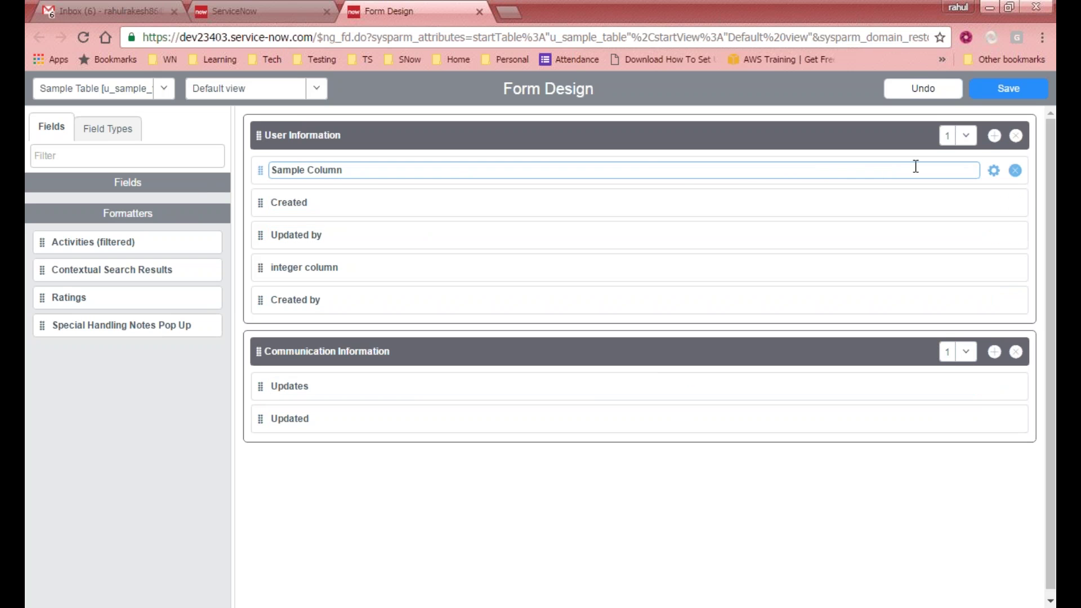
Step: Examine Sample Column's field properties, including max length, mandatory, read only, dependent and choices, and close them
left_click(994, 171)
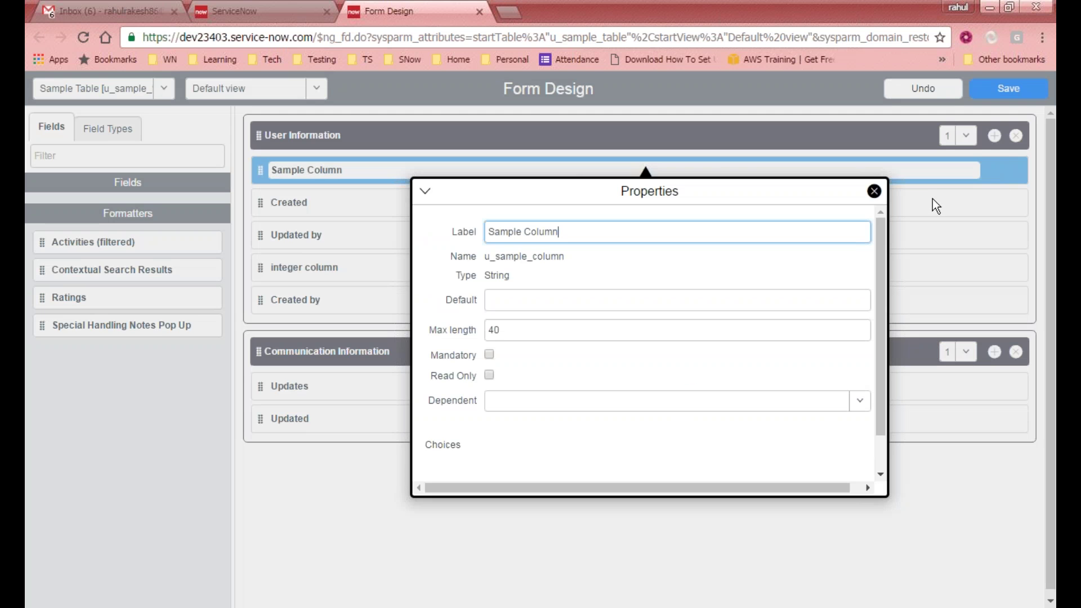
left_click(874, 192)
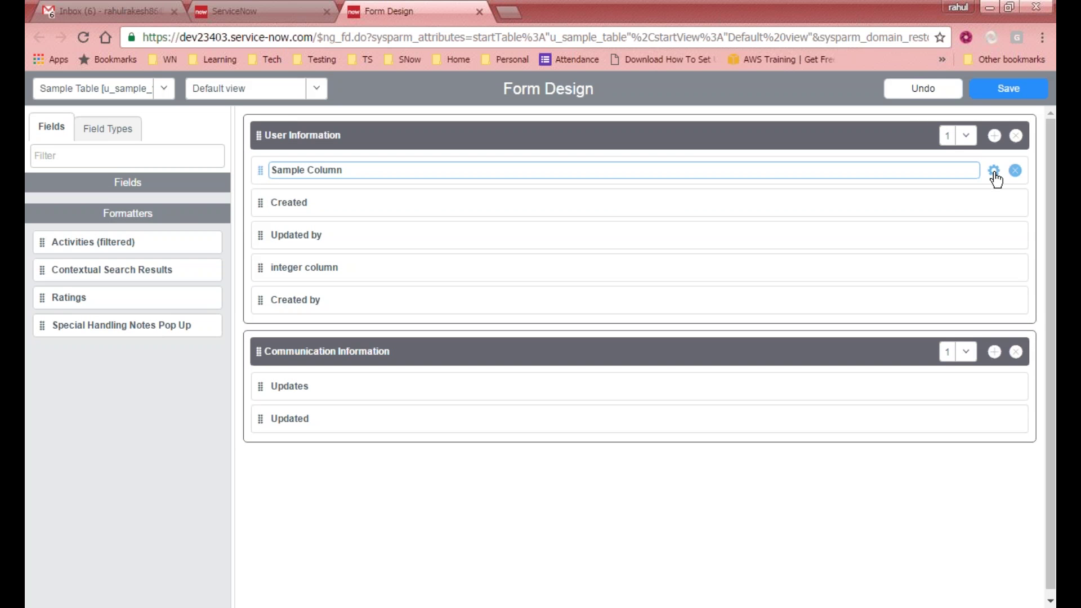
left_click(994, 171)
scroll(879, 221, "down", 2)
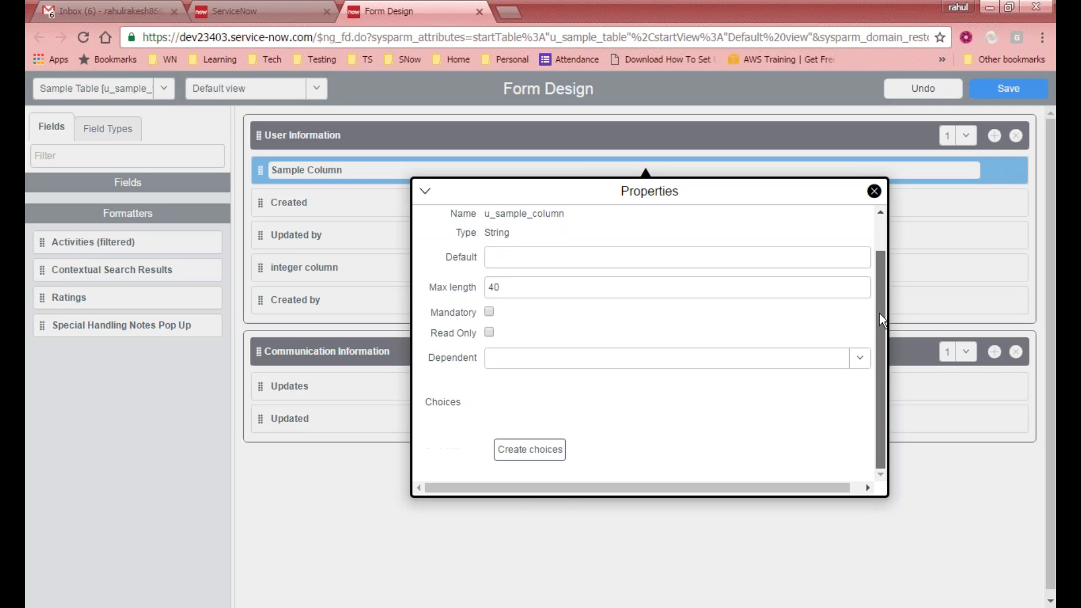
scroll(890, 258, "up", 1)
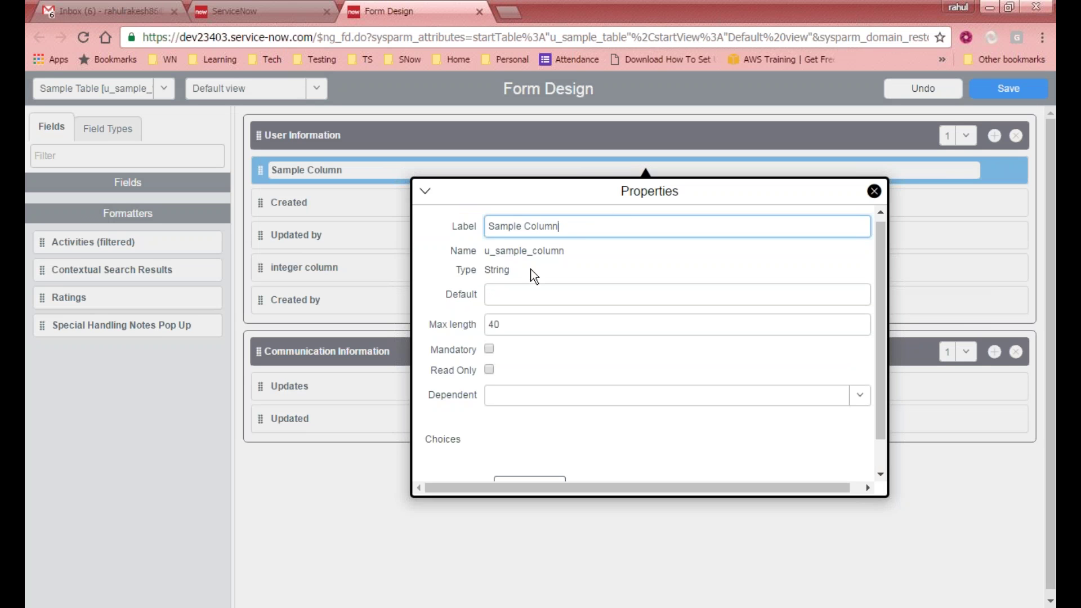
scroll(875, 276, "down", 1)
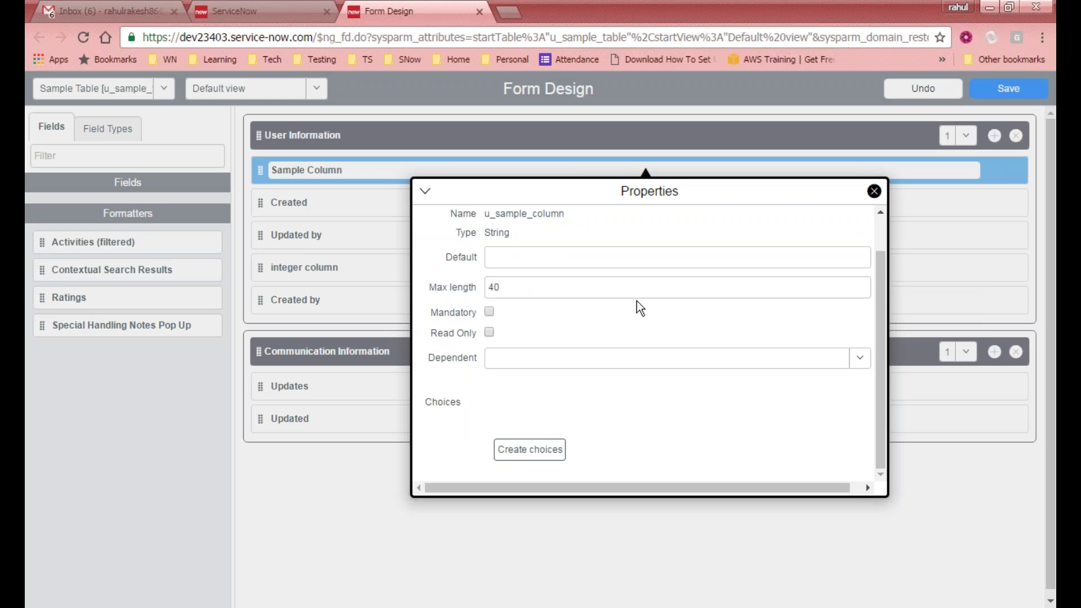
scroll(876, 306, "up", 1)
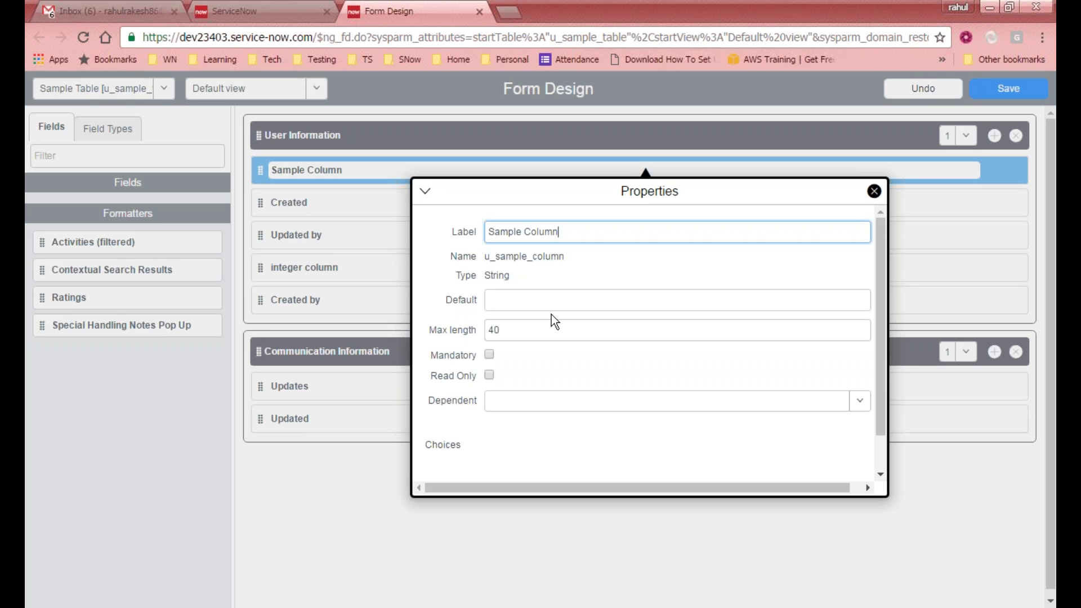
left_click(465, 330)
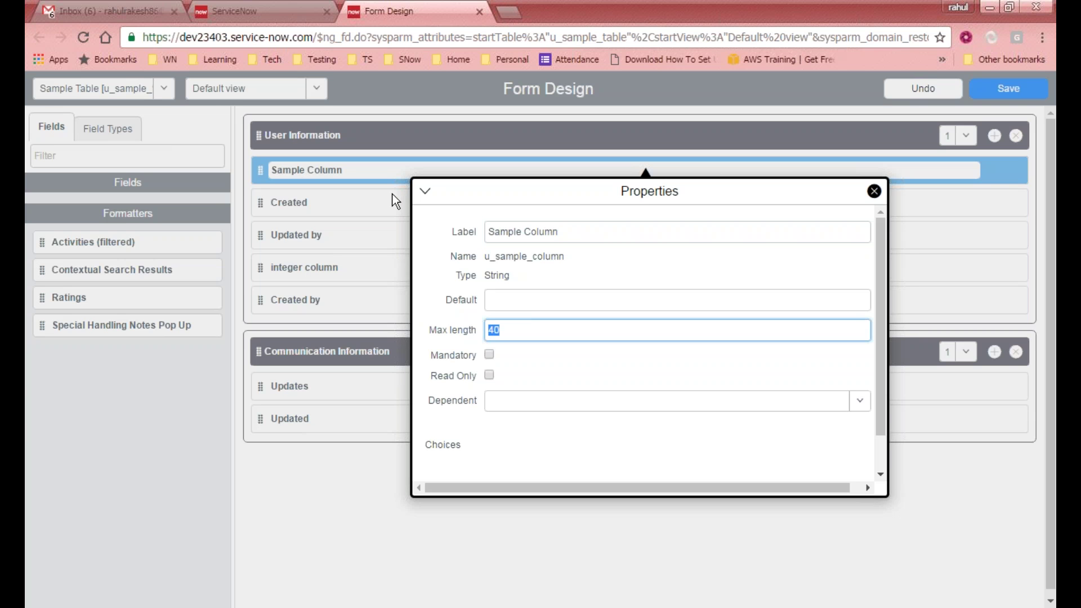
left_click_drag(882, 278, 878, 311)
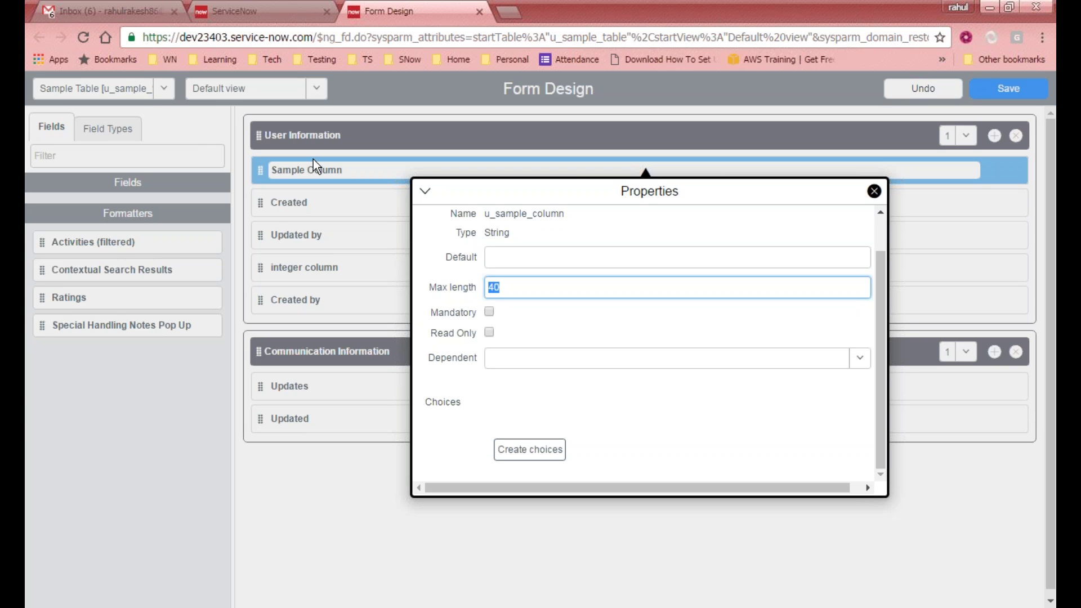
left_click(874, 191)
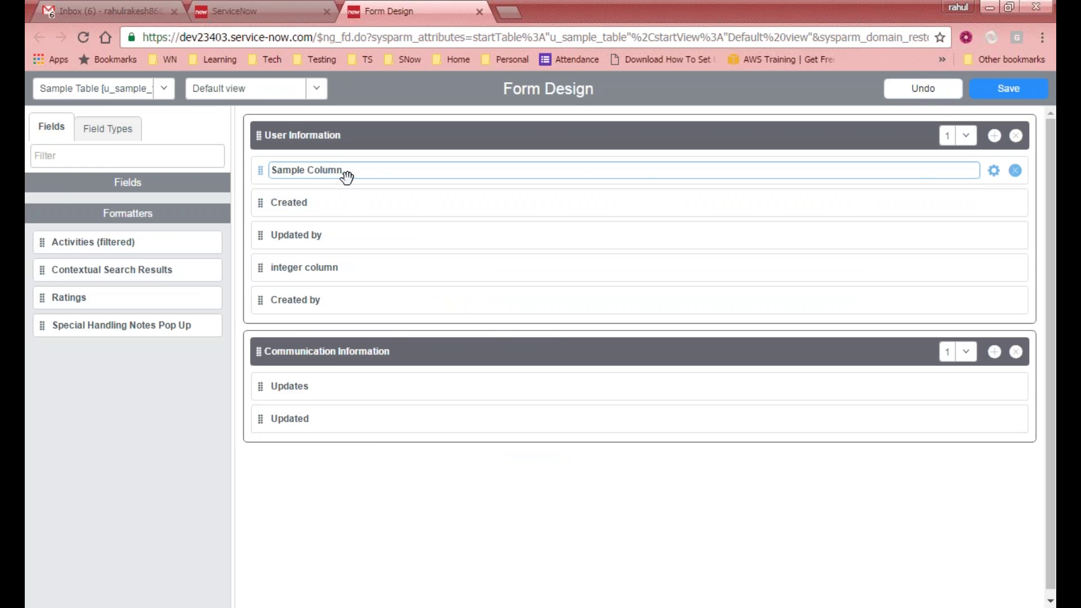
Step: Check the Sample Table definition again, then view the Created field's properties in Form Design
left_click(286, 13)
scroll(420, 483, "down", 3)
left_click(388, 12)
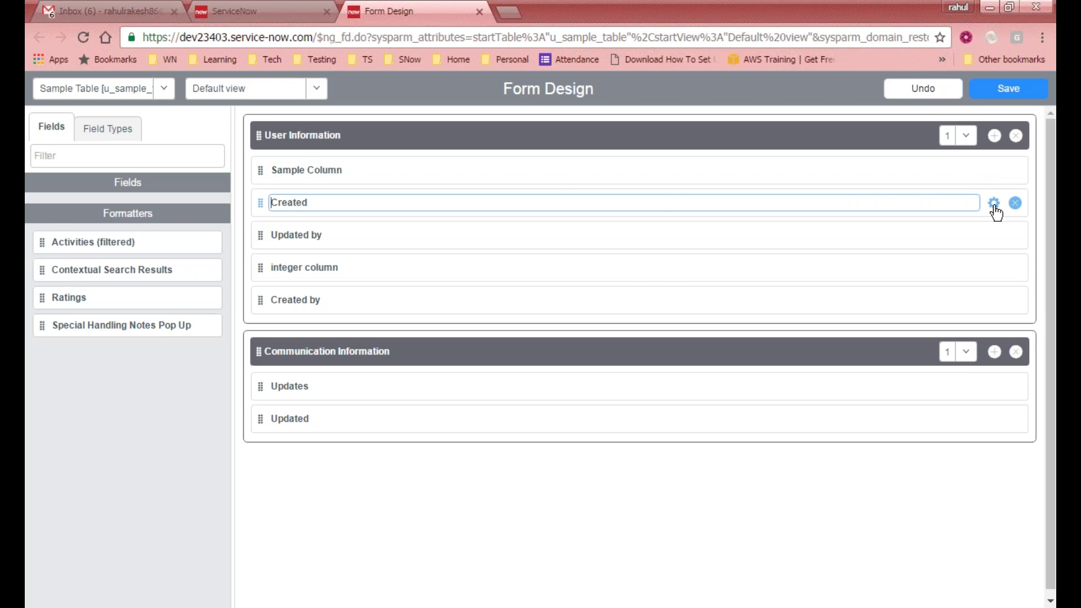
left_click(994, 203)
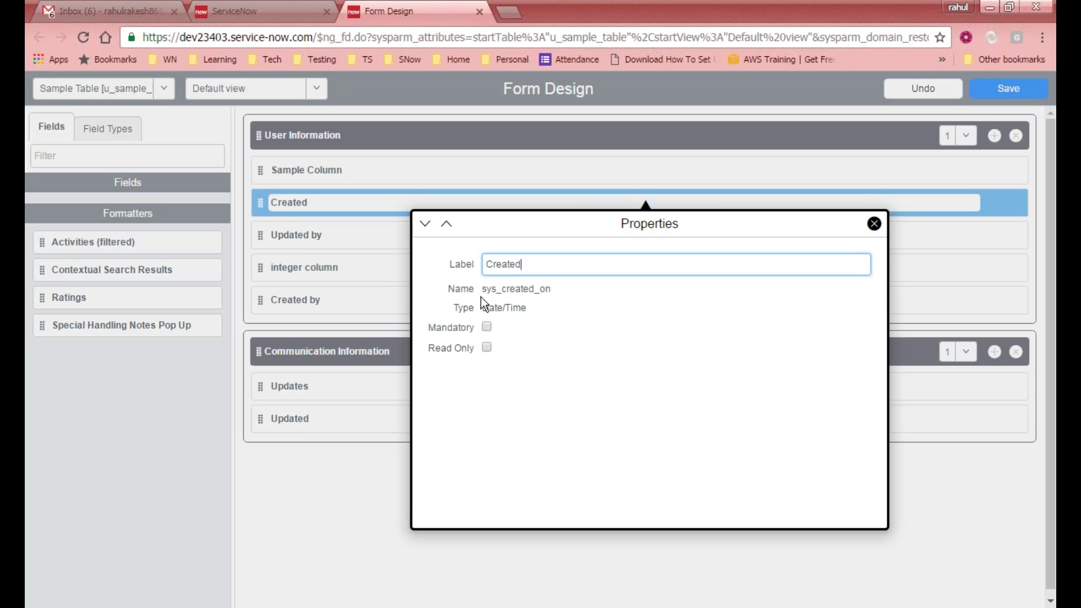
left_click(873, 223)
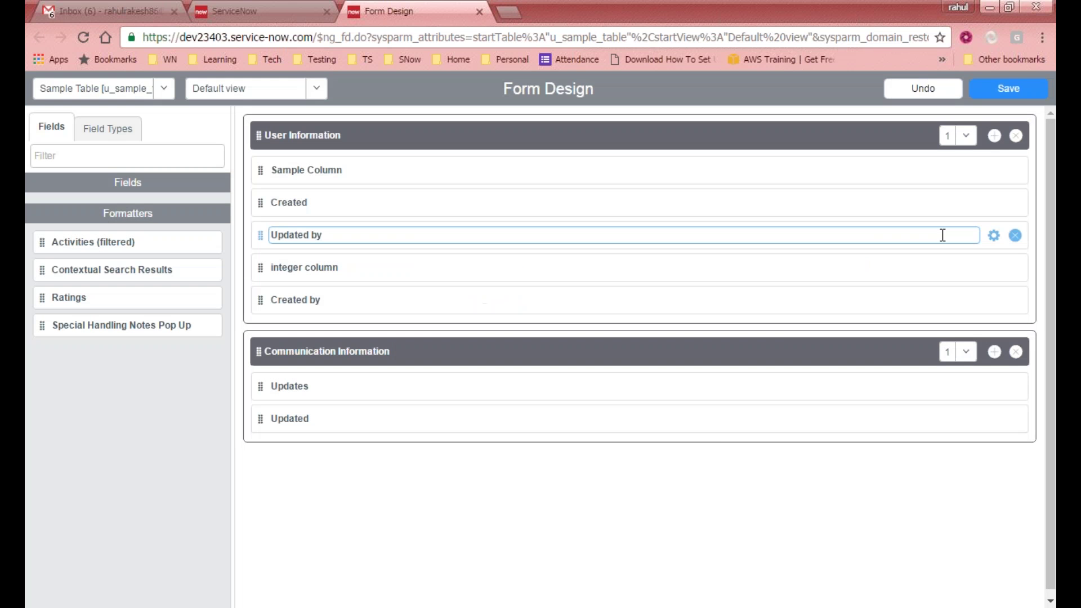
Step: Examine the Updated by field's properties and its available Dependent fields, then close them without choosing any
left_click(993, 236)
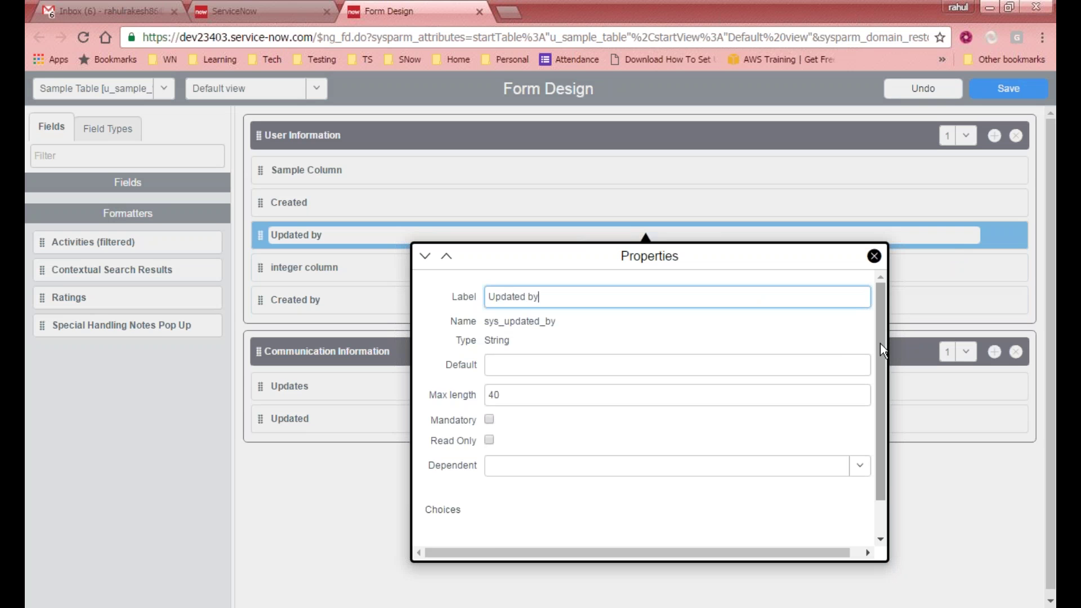
scroll(879, 341, "down", 1)
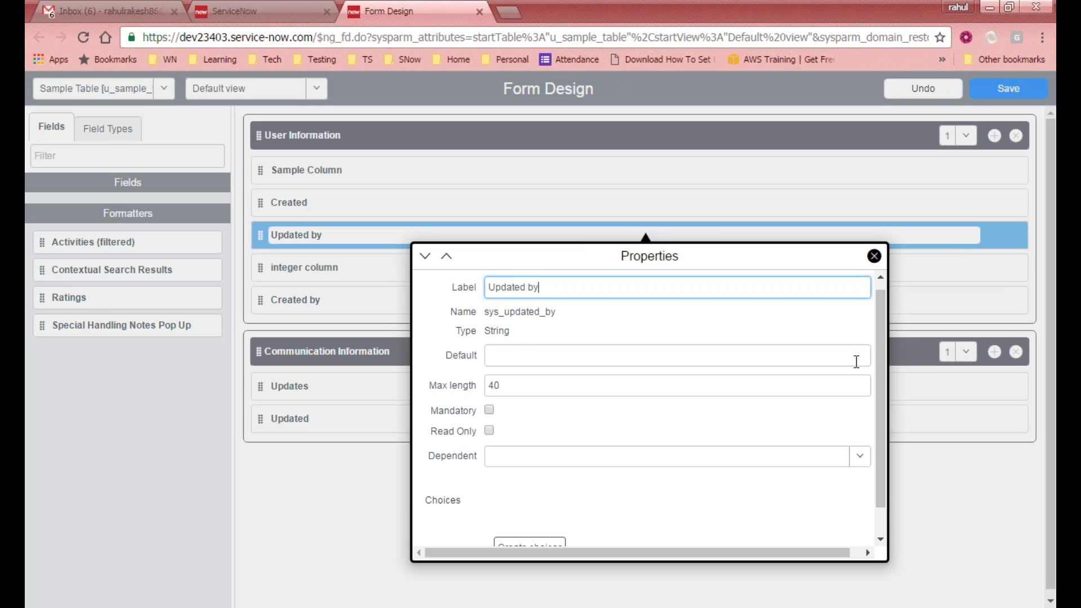
scroll(884, 374, "down", 1)
scroll(883, 373, "down", 2)
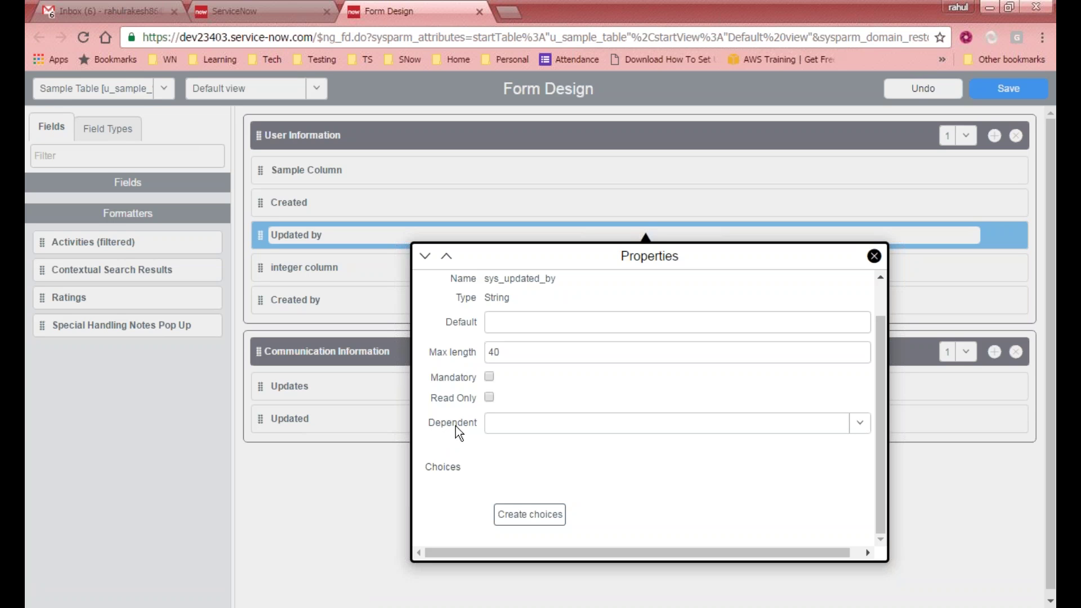
left_click(857, 425)
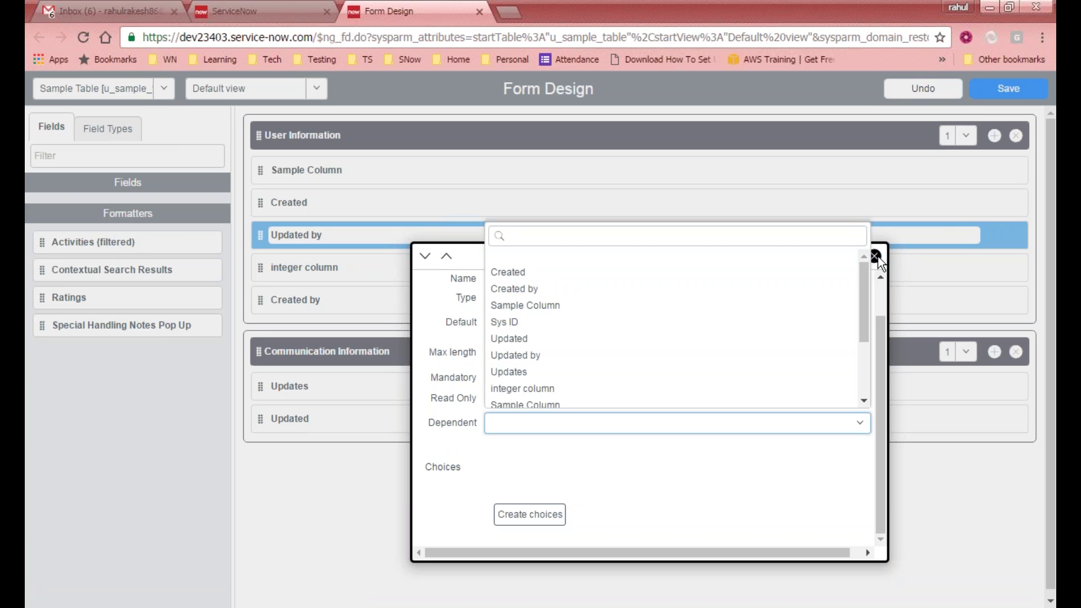
left_click(756, 489)
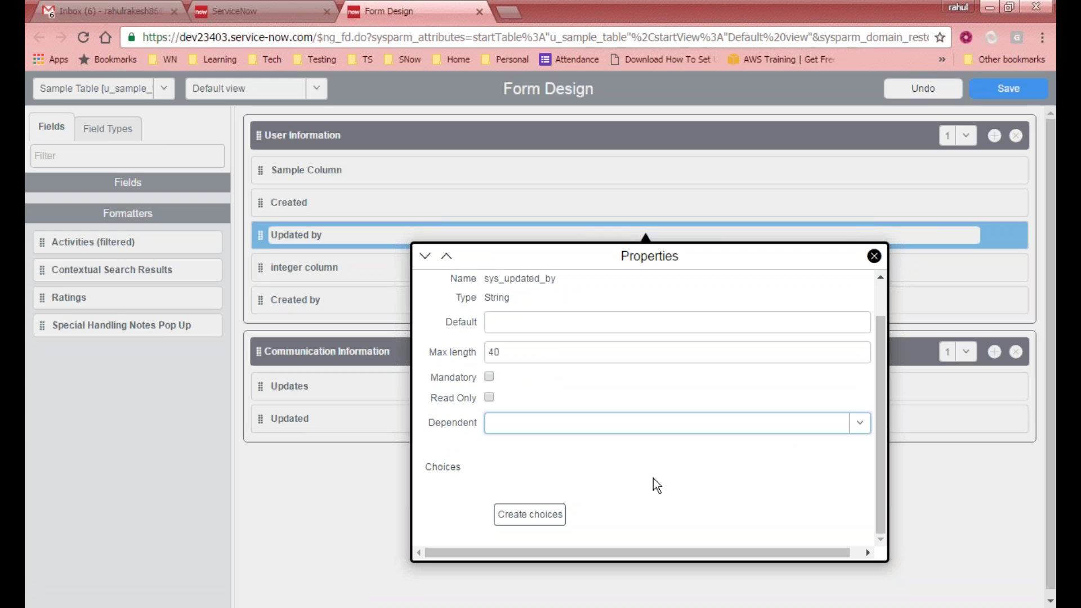
left_click(876, 255)
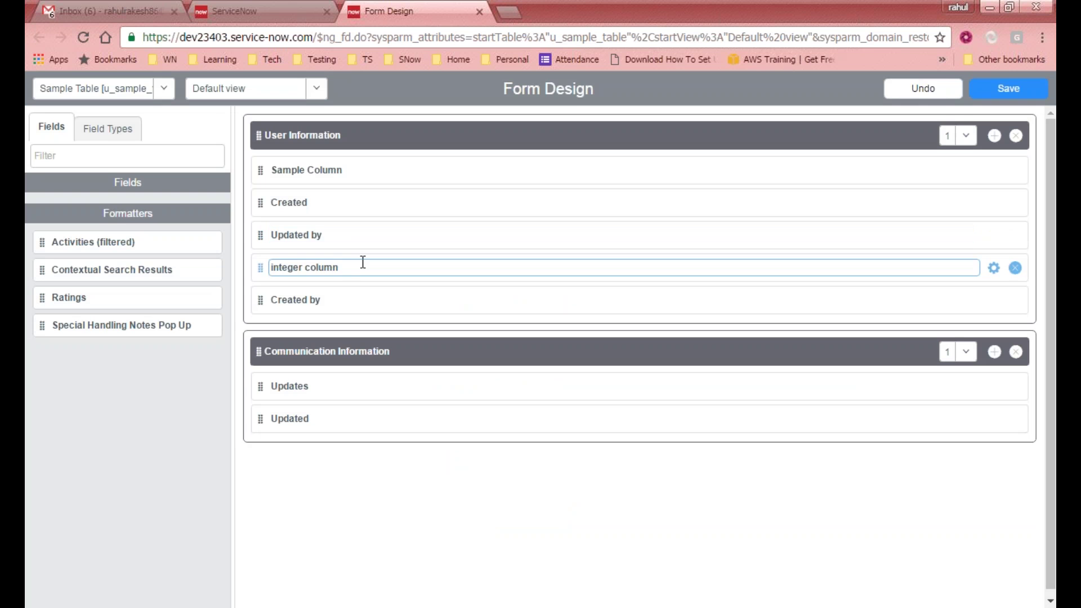
Step: Find the open incidents in ServiceNow and open the record "Sample Incident Creation using inbound email action"
left_click(264, 294)
left_click(262, 235)
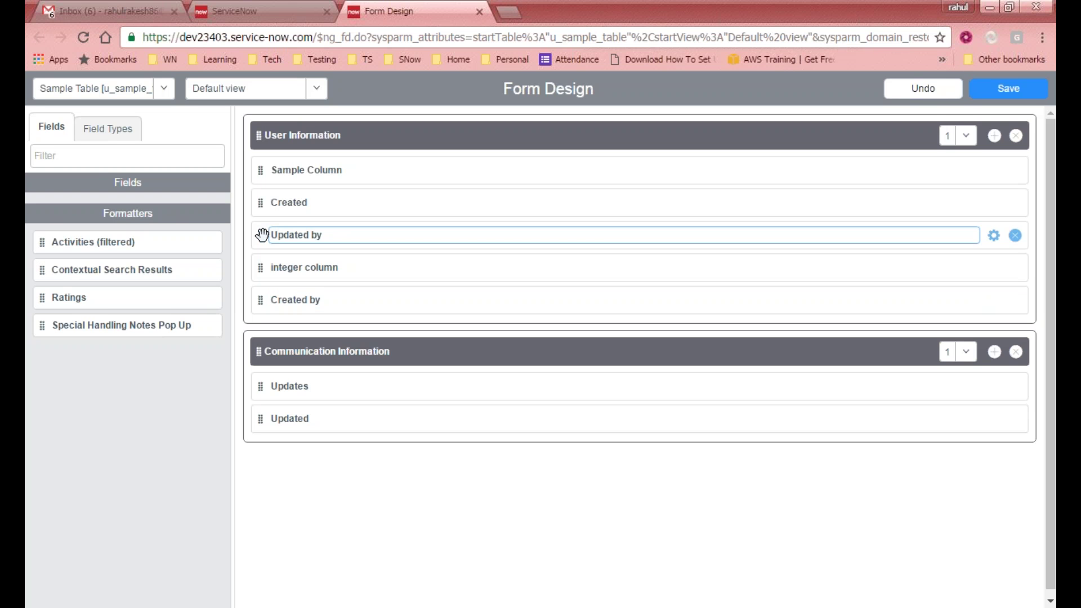
left_click(265, 12)
double_click(168, 165)
type("incident")
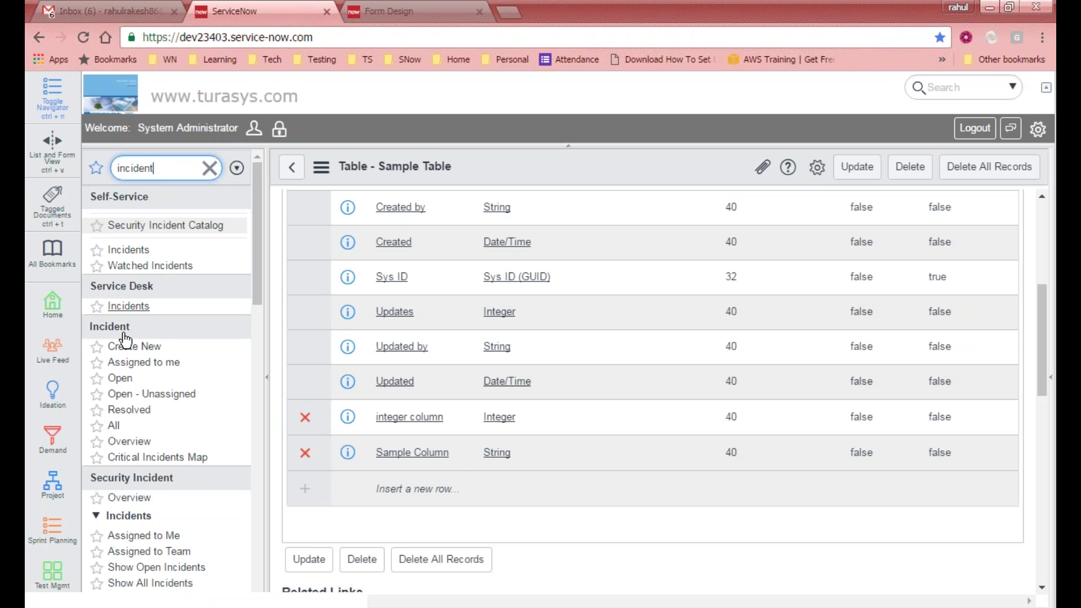
left_click(120, 378)
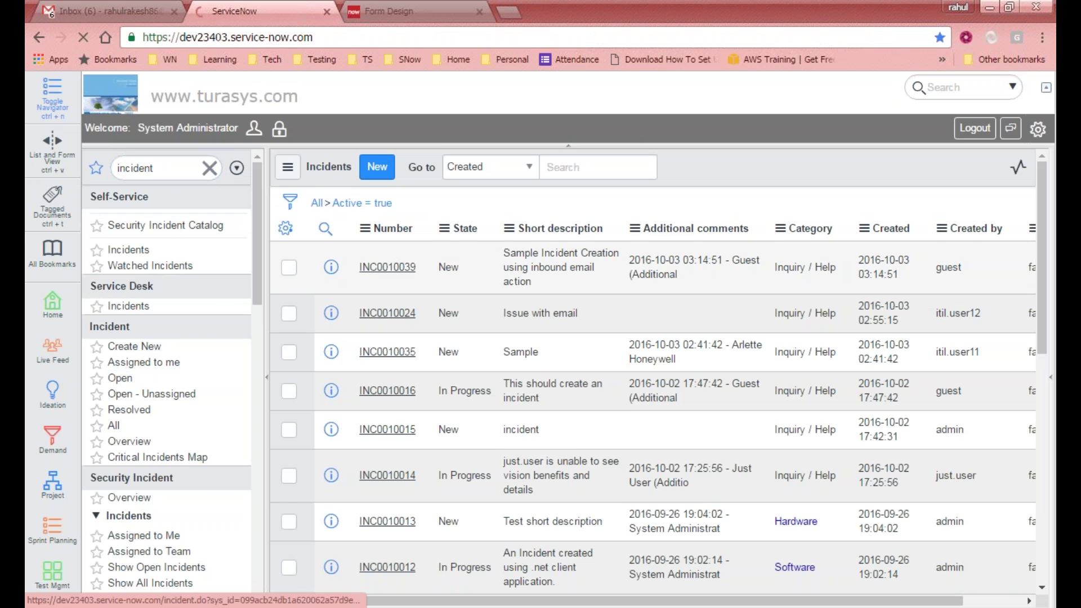
left_click(388, 267)
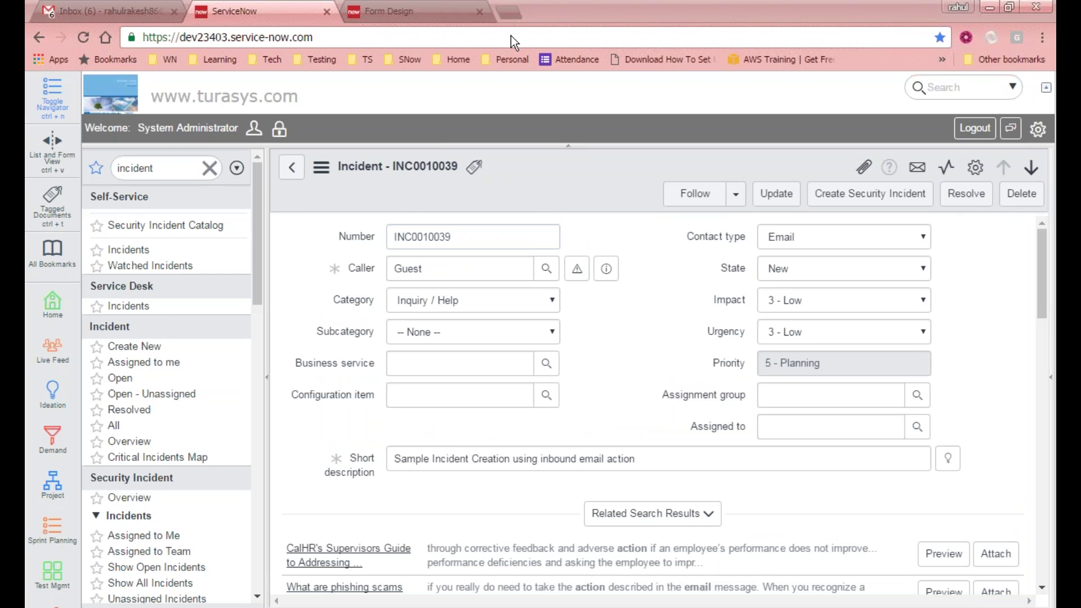
Step: Compare the incident form's layout with Sample Table's layout in Form Design
left_click(394, 12)
left_click(243, 10)
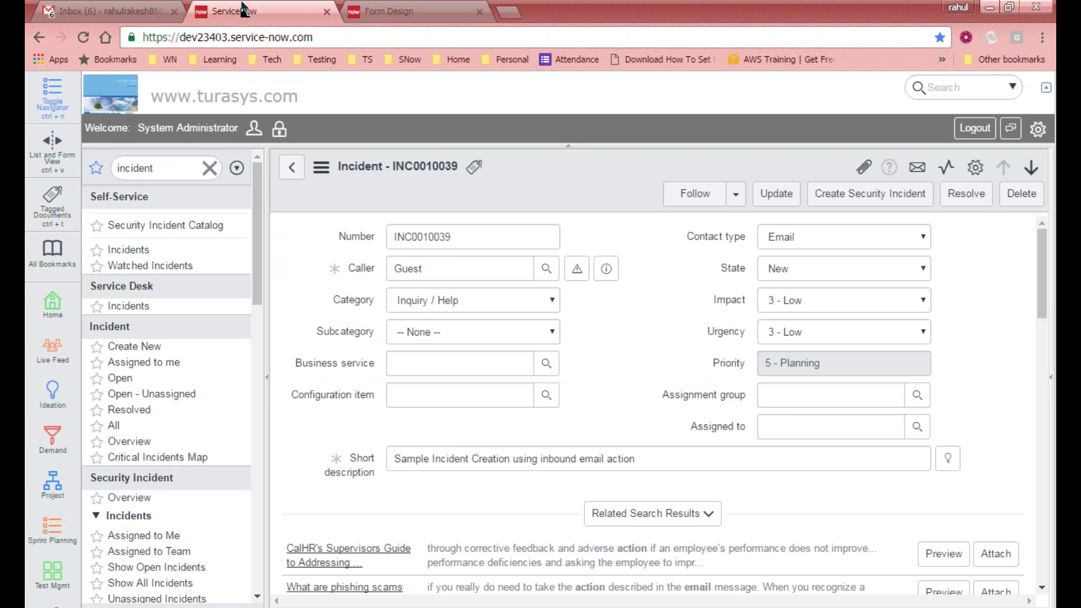
left_click(382, 10)
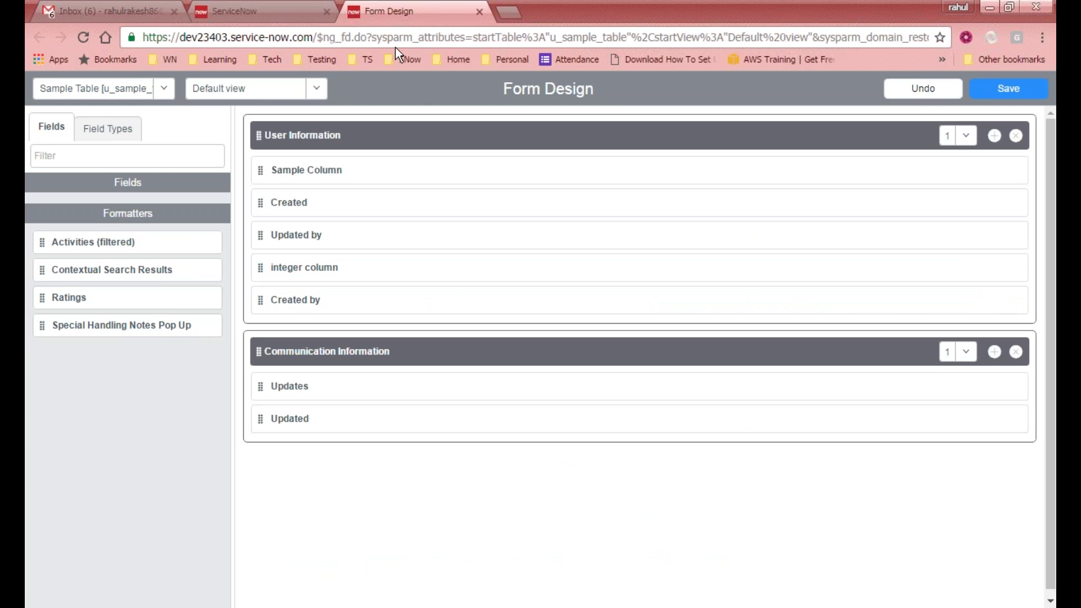
left_click(284, 11)
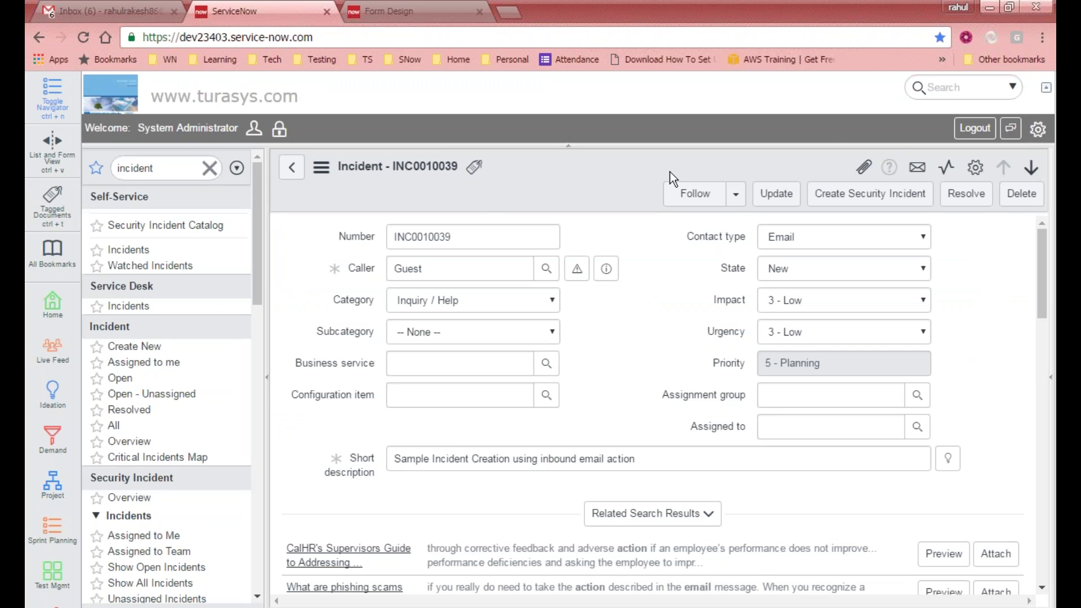
left_click(388, 10)
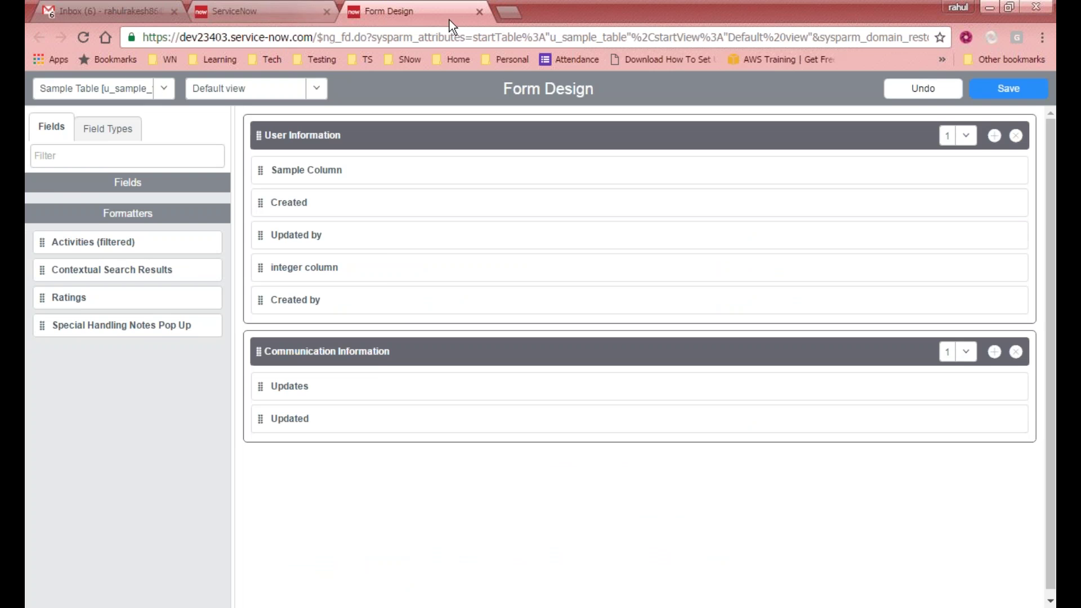
left_click(265, 10)
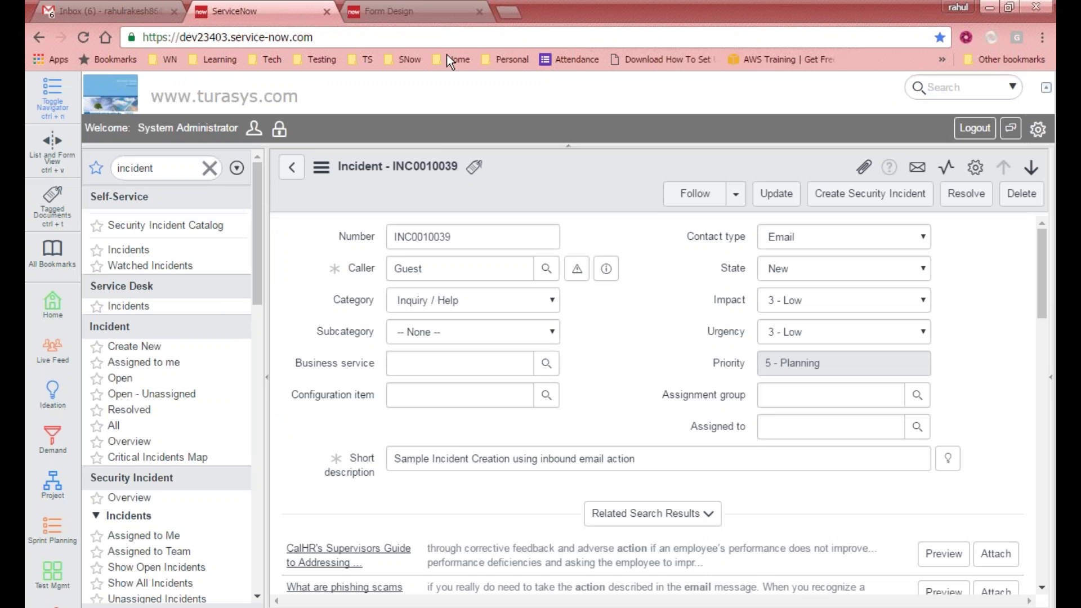
left_click(1037, 129)
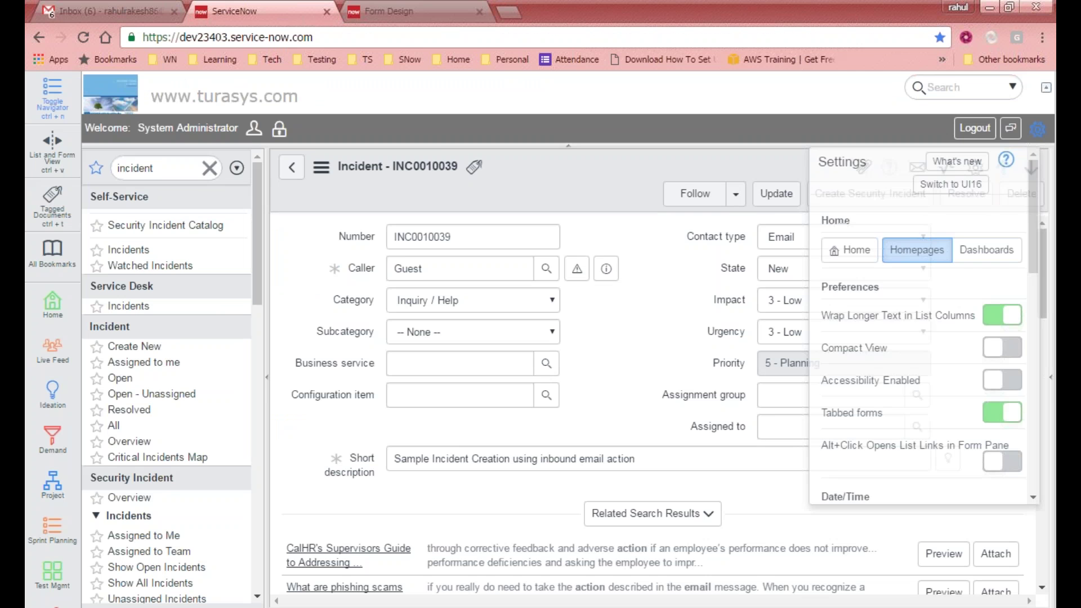
left_click_drag(1034, 248, 1030, 225)
left_click(1037, 129)
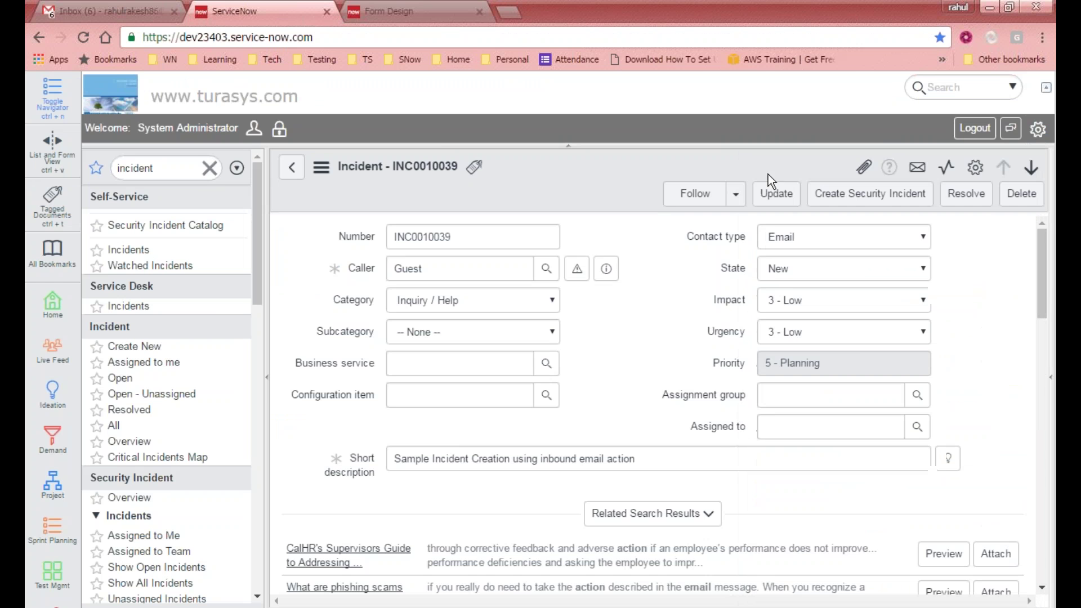
Step: Try hiding the Assigned to field on the incident form with Personalize Form, and restore it
left_click(975, 167)
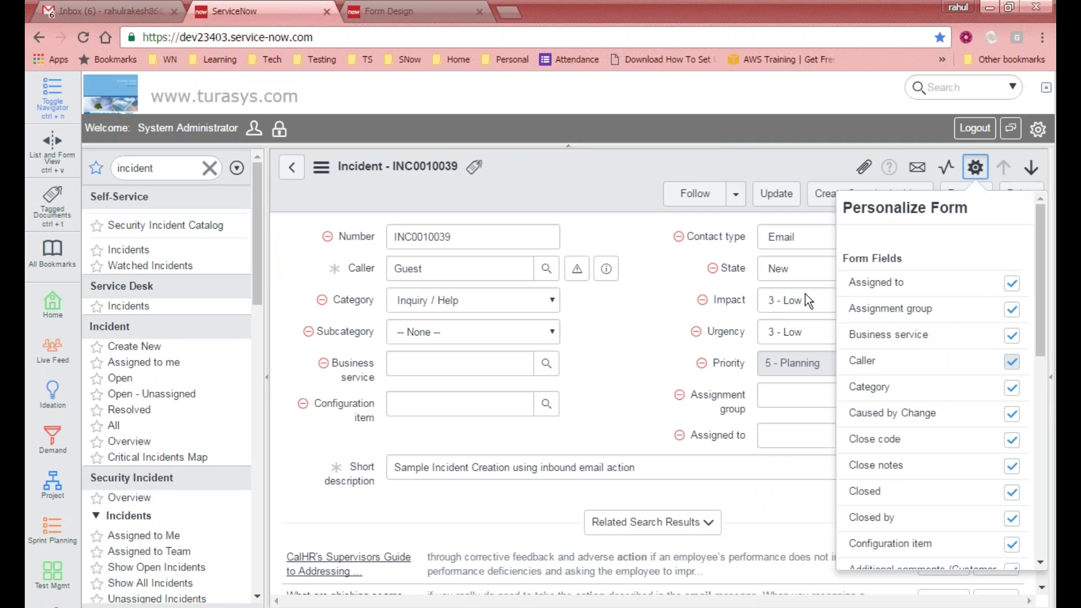
left_click(1015, 285)
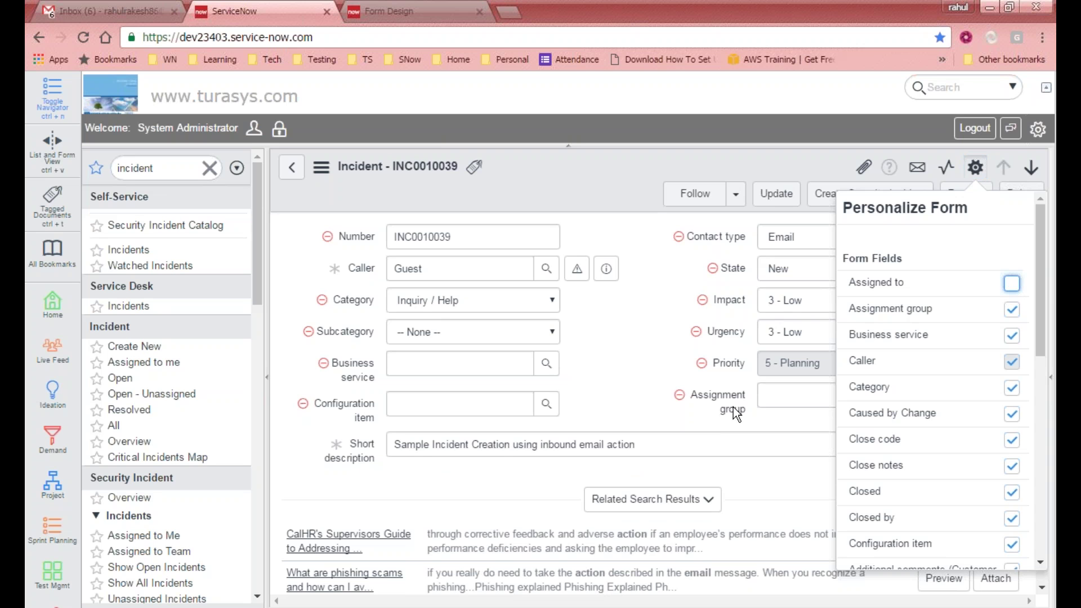
left_click(1015, 288)
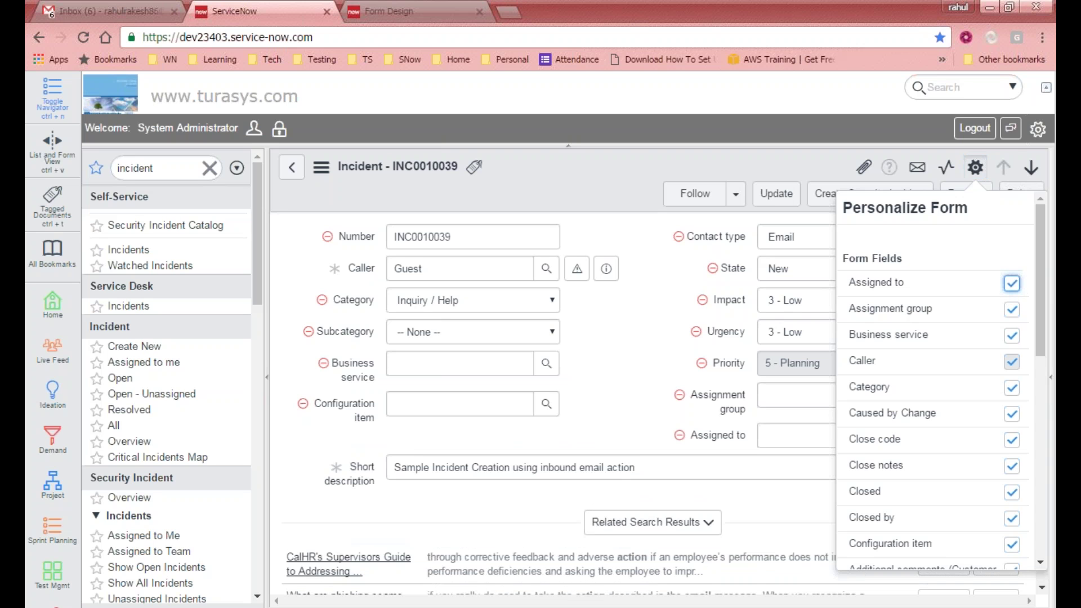
left_click(624, 382)
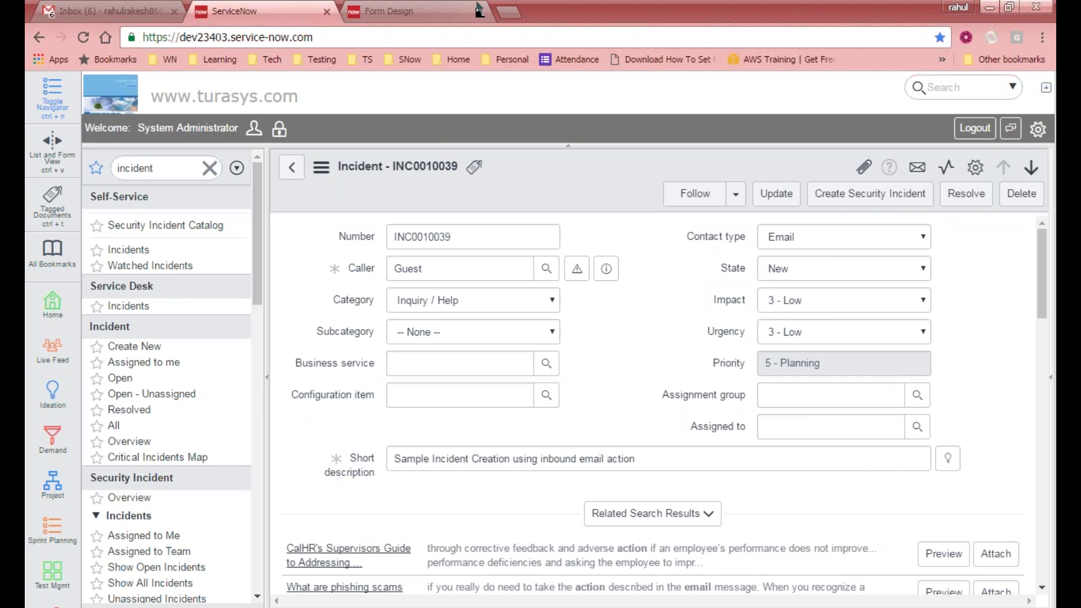
Step: Check Sample Table's sections and fields in Form Design again against the incident's fields
left_click(388, 11)
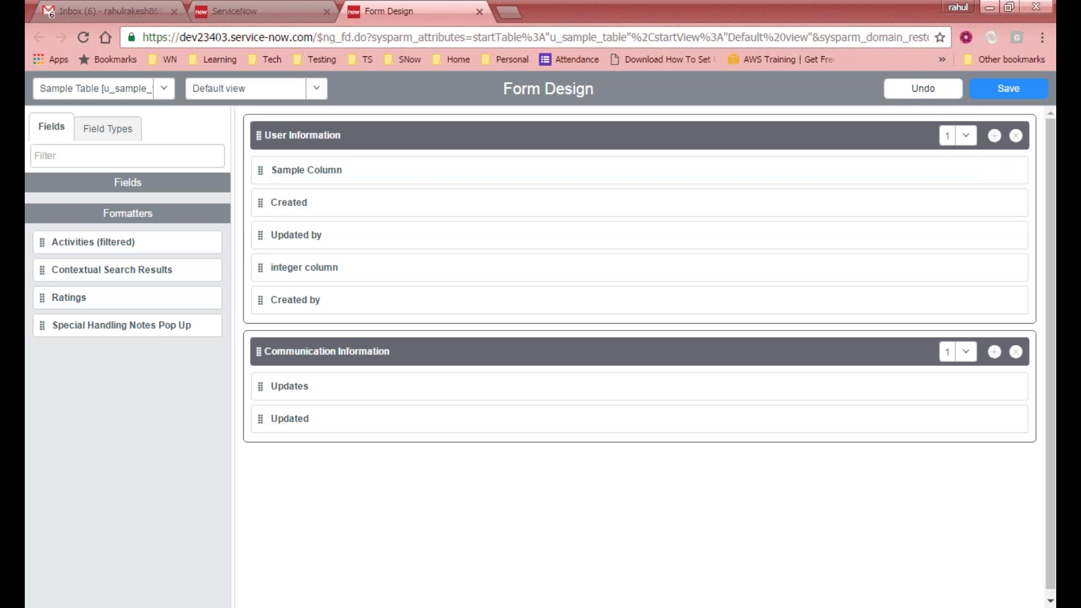
left_click(660, 16)
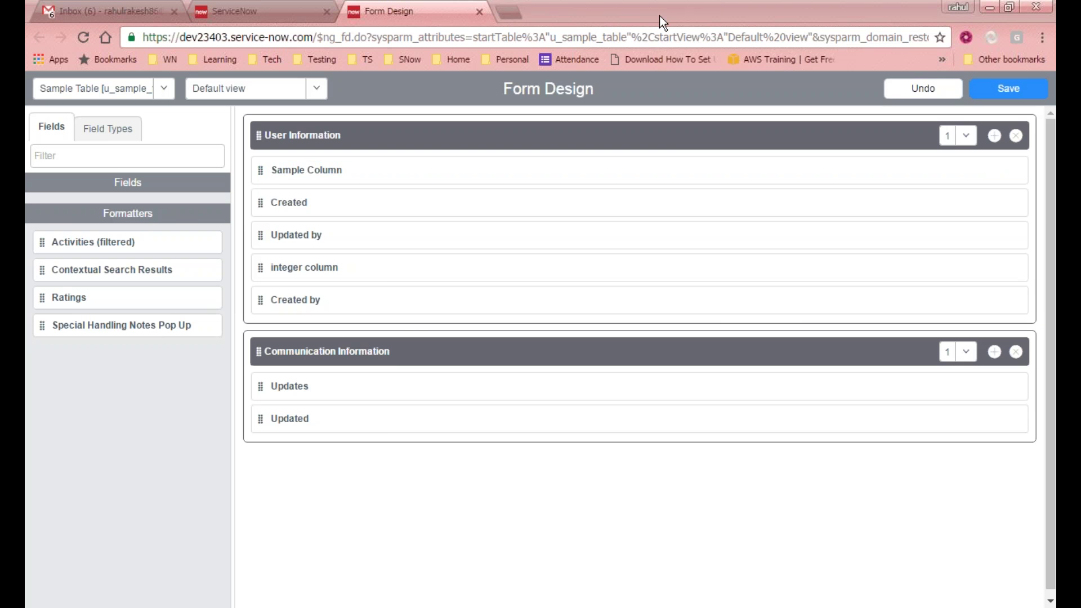
left_click(254, 11)
left_click(453, 9)
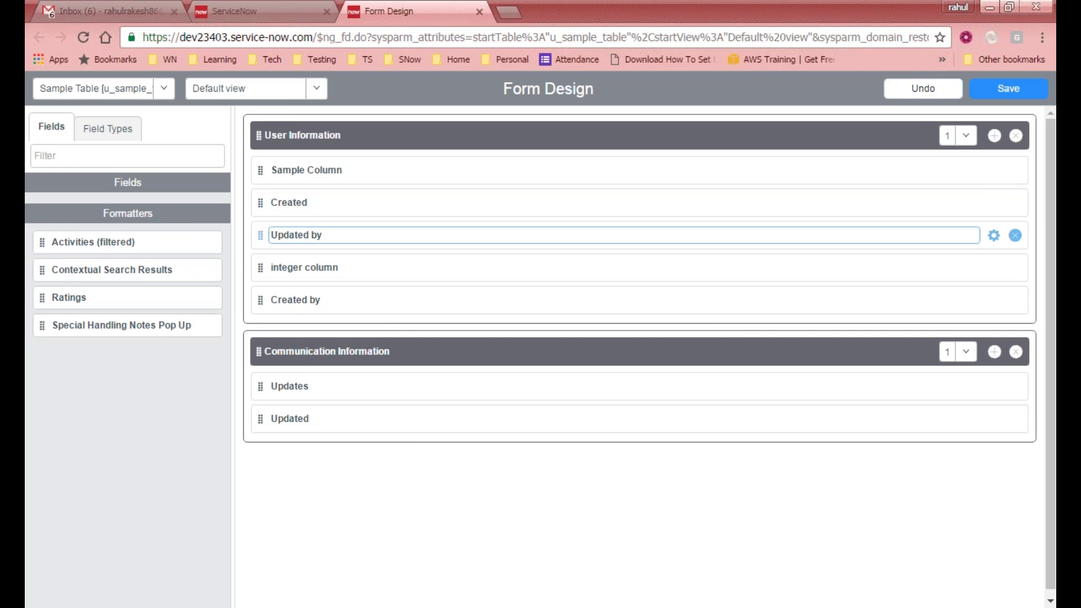
left_click(228, 11)
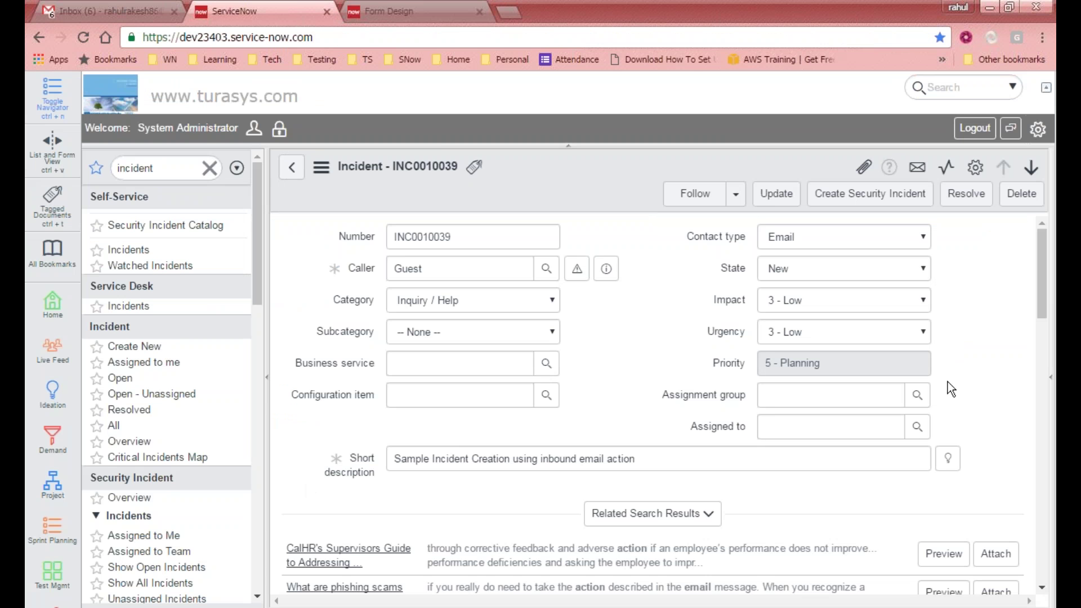
mouse_move(1048, 268)
left_mouse_down()
mouse_move(1039, 374)
mouse_move(1041, 264)
left_mouse_up()
Step: List all incidents and reopen "Sample Incident Creation using inbound email action" to view its form fields
left_click(114, 425)
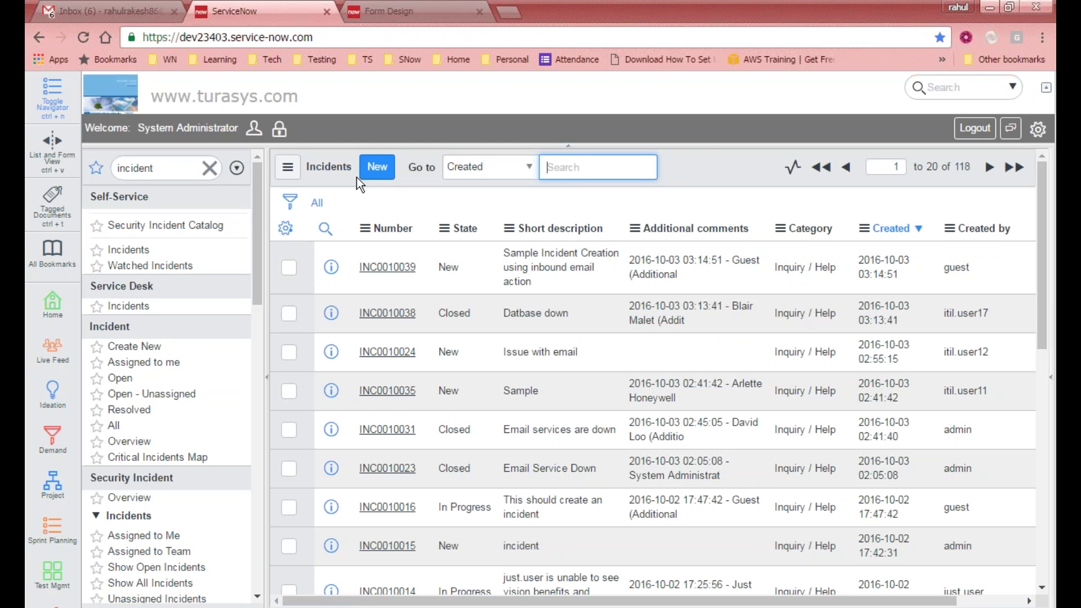
left_click(377, 167)
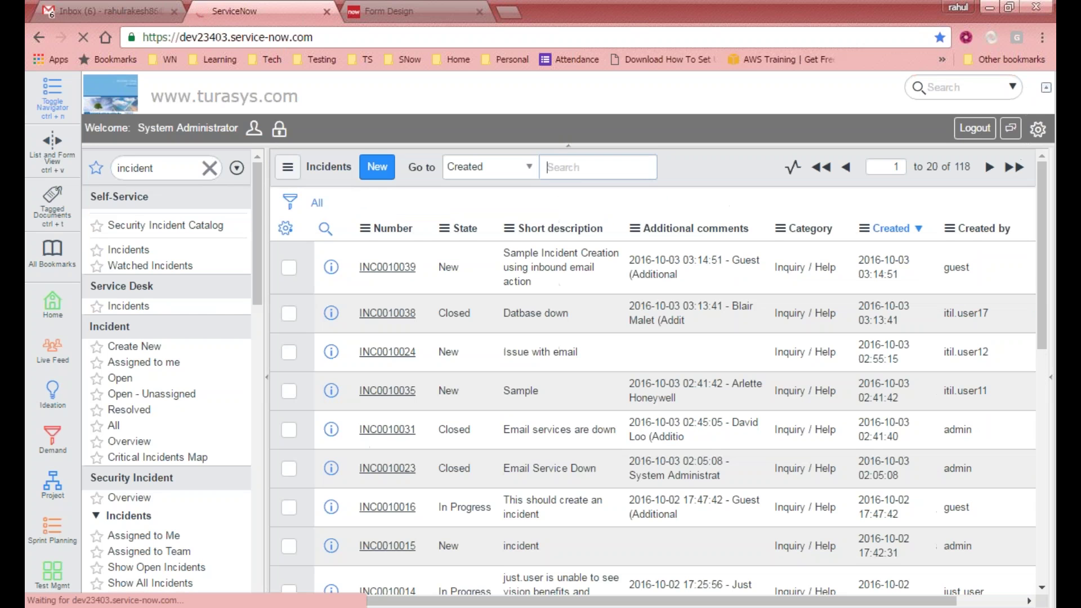
left_click(371, 267)
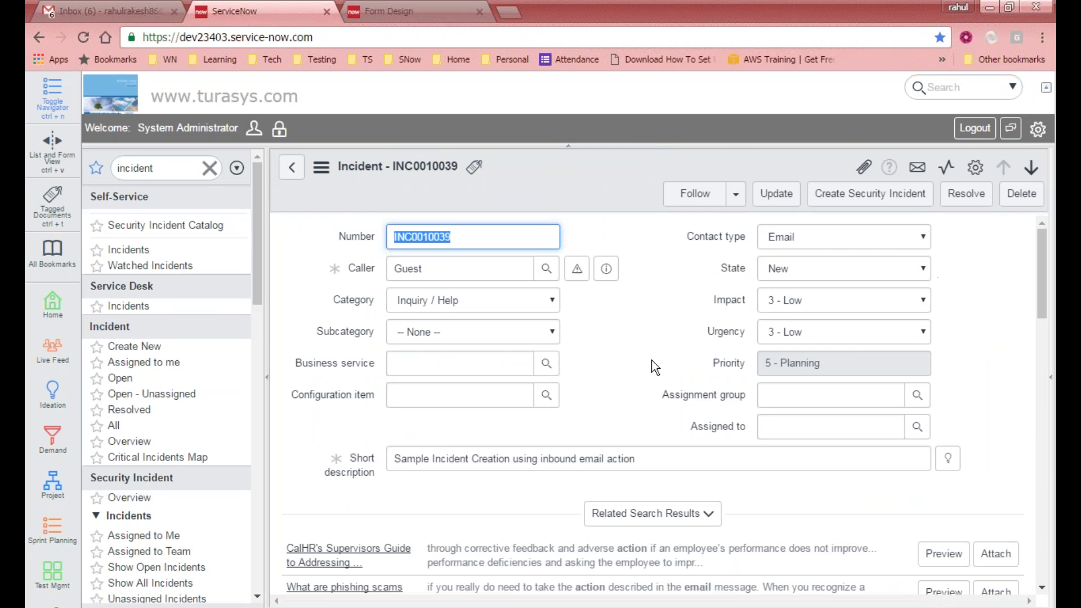
left_click_drag(1034, 253, 967, 293)
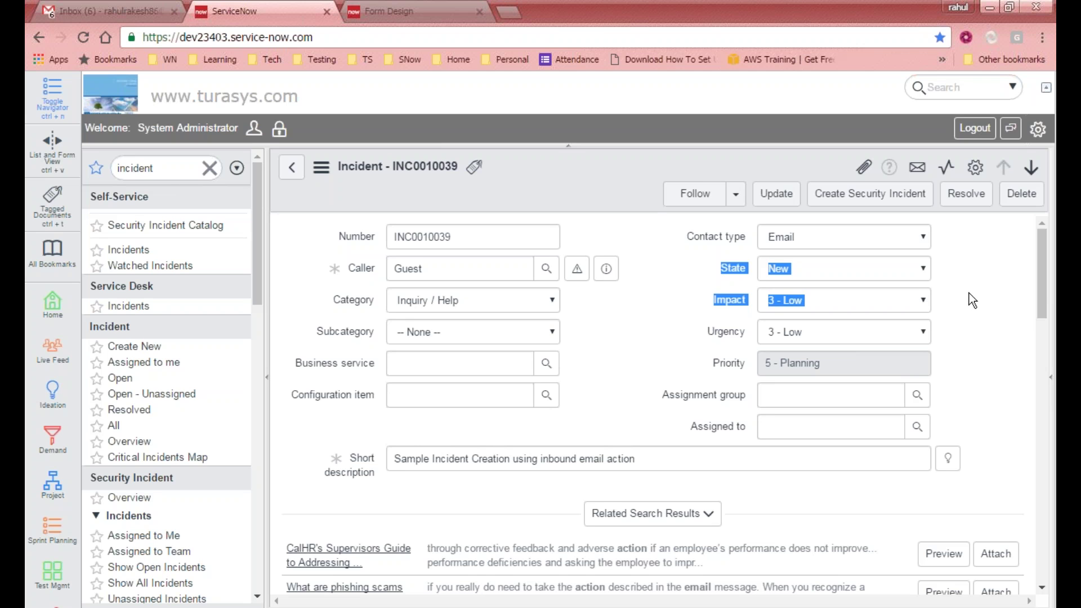
Step: Close Sample Table's Form Design and leave without saving its changes
left_click(423, 13)
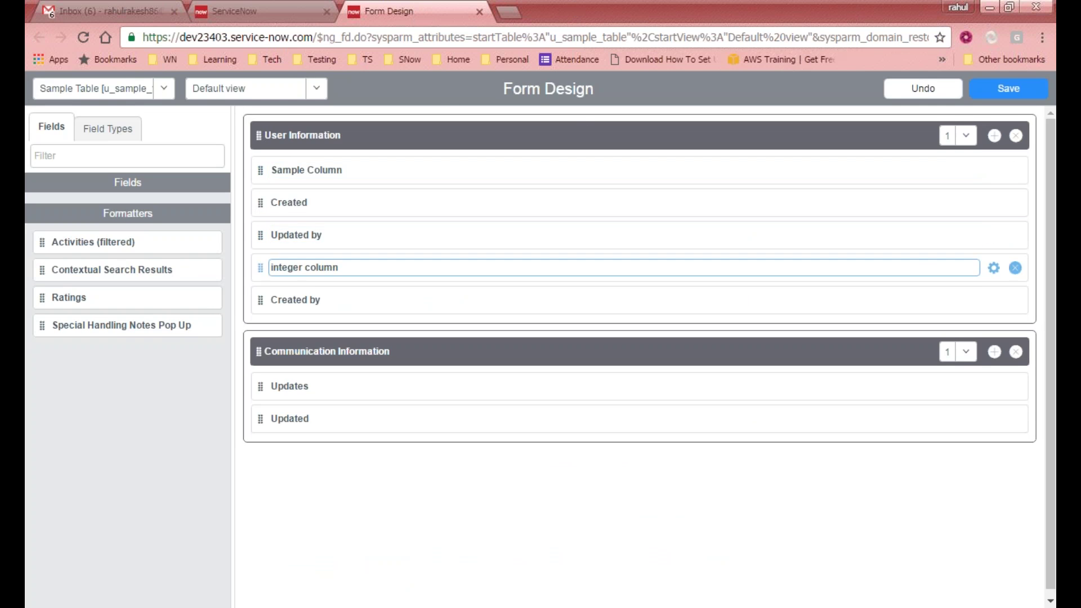
left_click(479, 11)
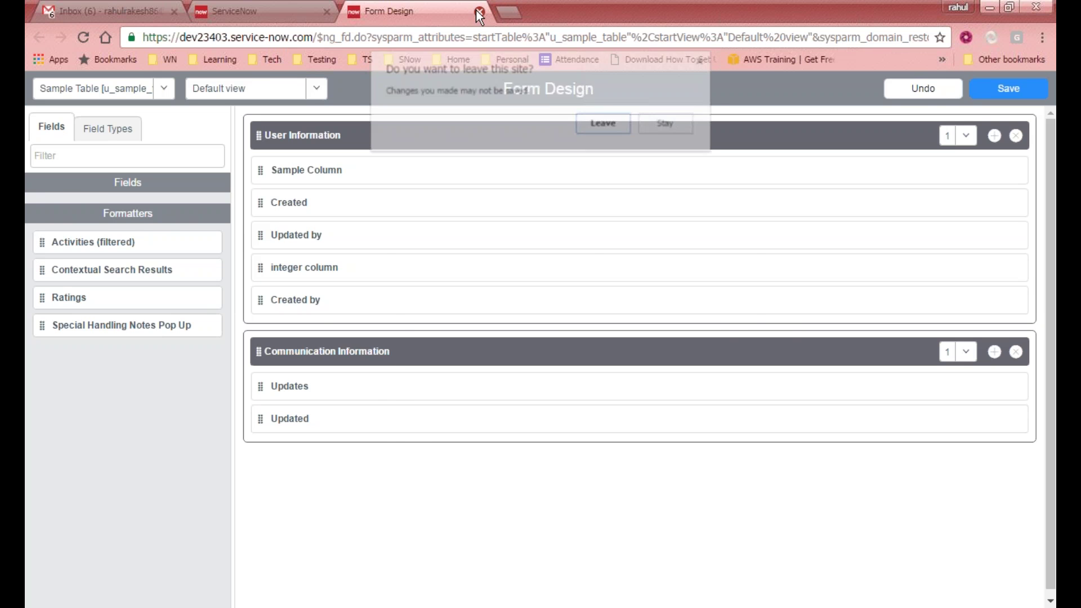
left_click(604, 124)
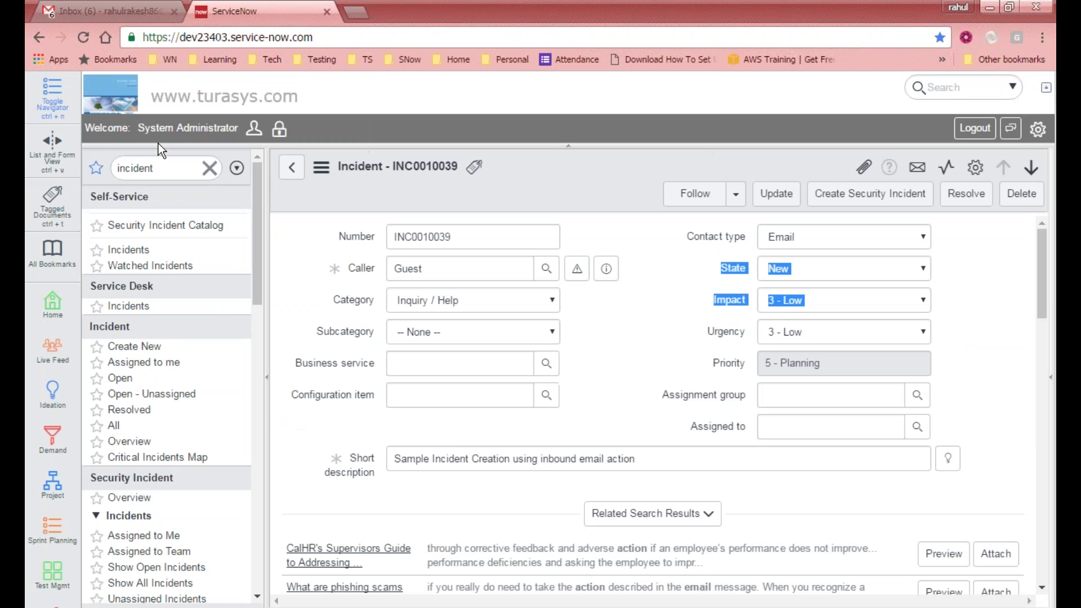
Step: Search the navigator for "market", list the Marketing Events and open a blank Marketing Event form to view its fields
type("market")
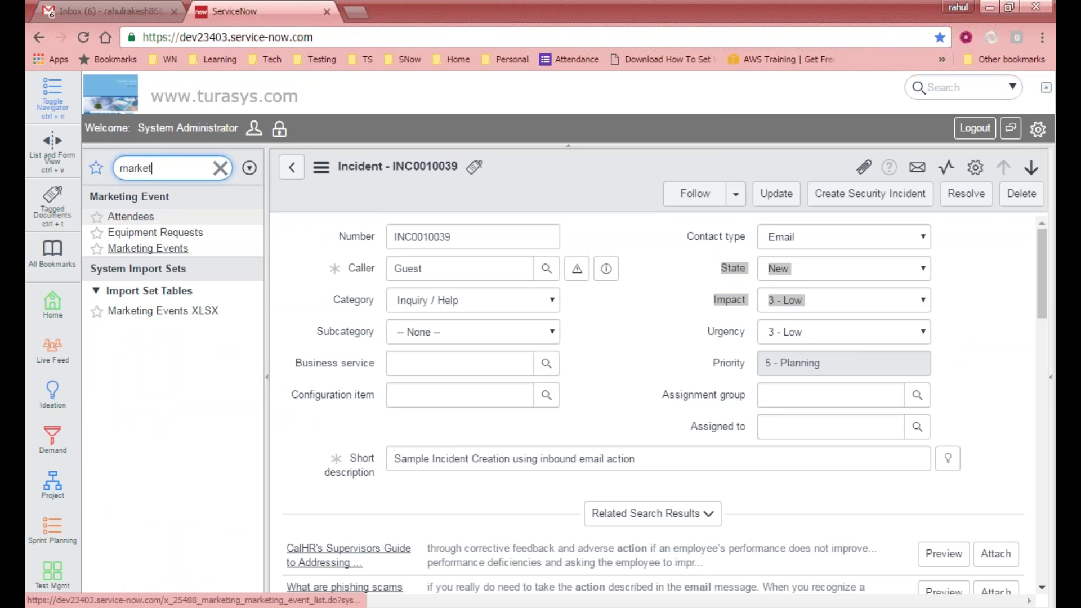
left_click(148, 249)
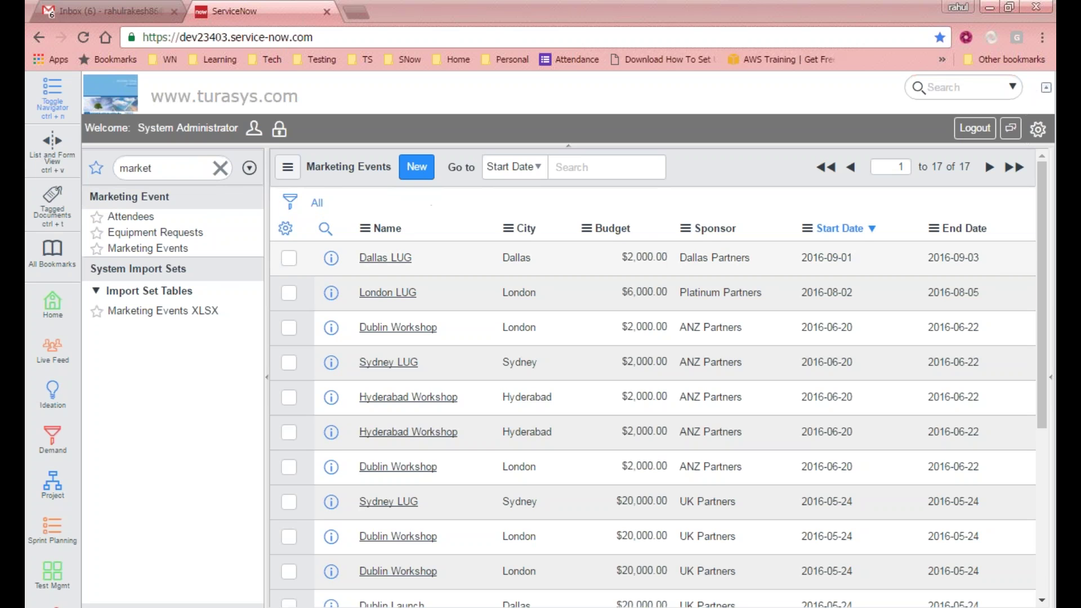
left_click(416, 167)
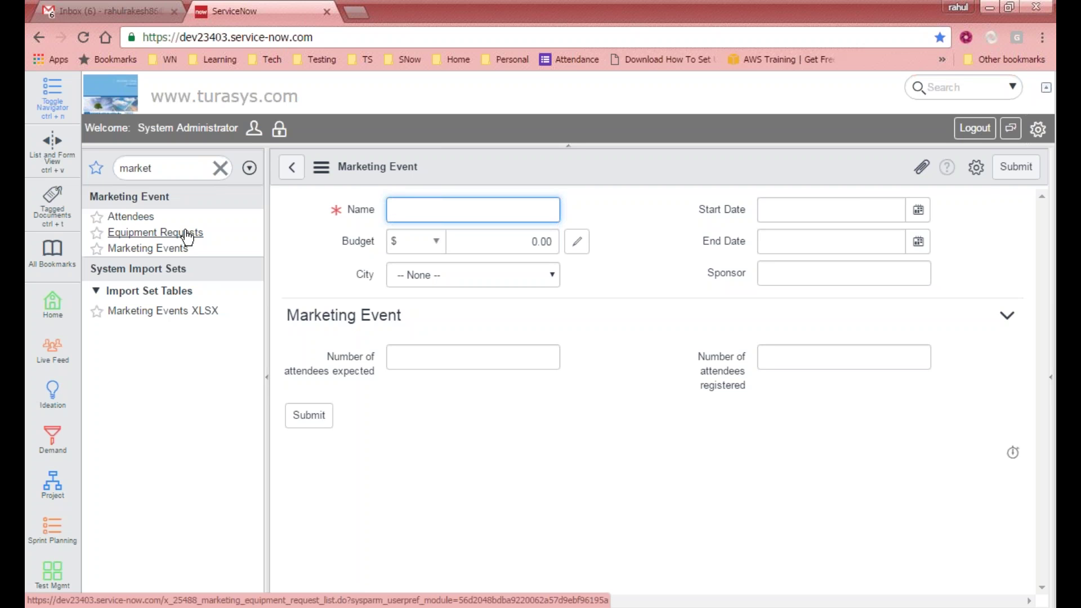
left_click(344, 163)
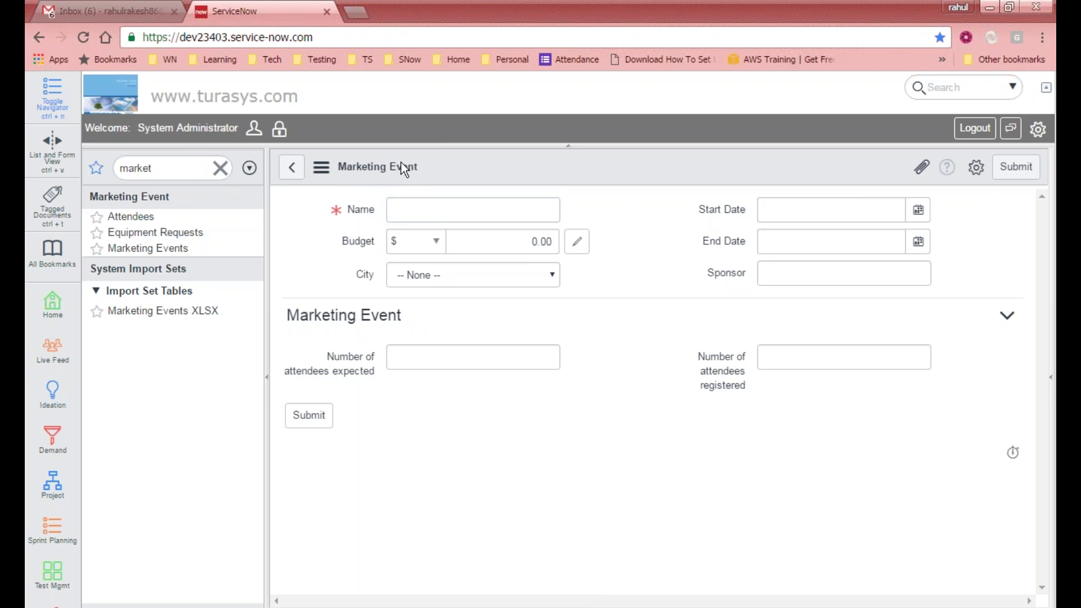
Step: Open Tables & Columns and select the Marketing Event table [x_25488_marketing_marketing_event] to view its columns
left_click(193, 174)
type("tables")
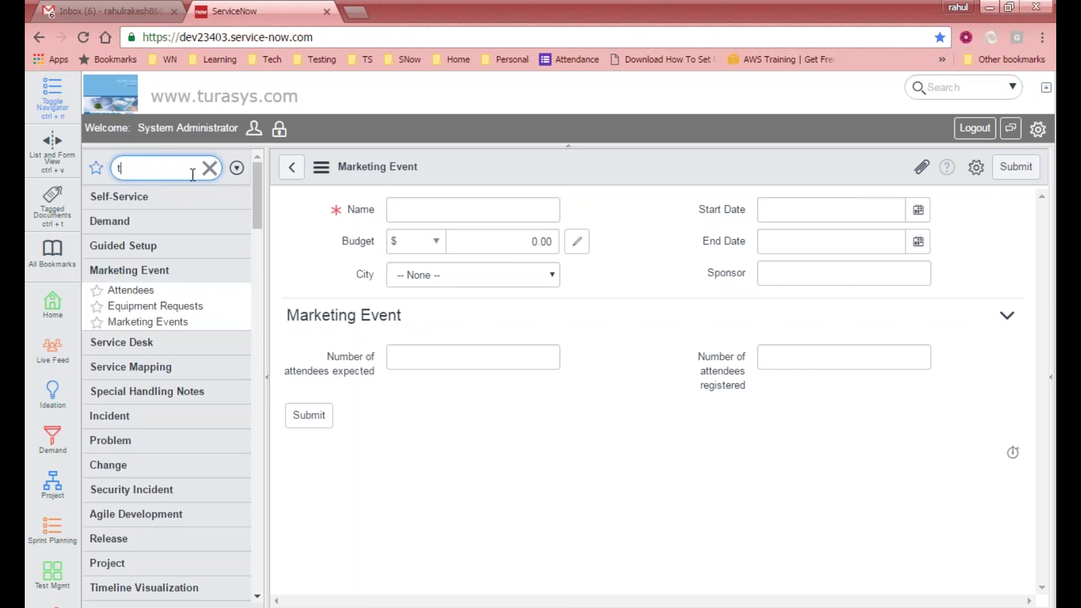
left_click(170, 360)
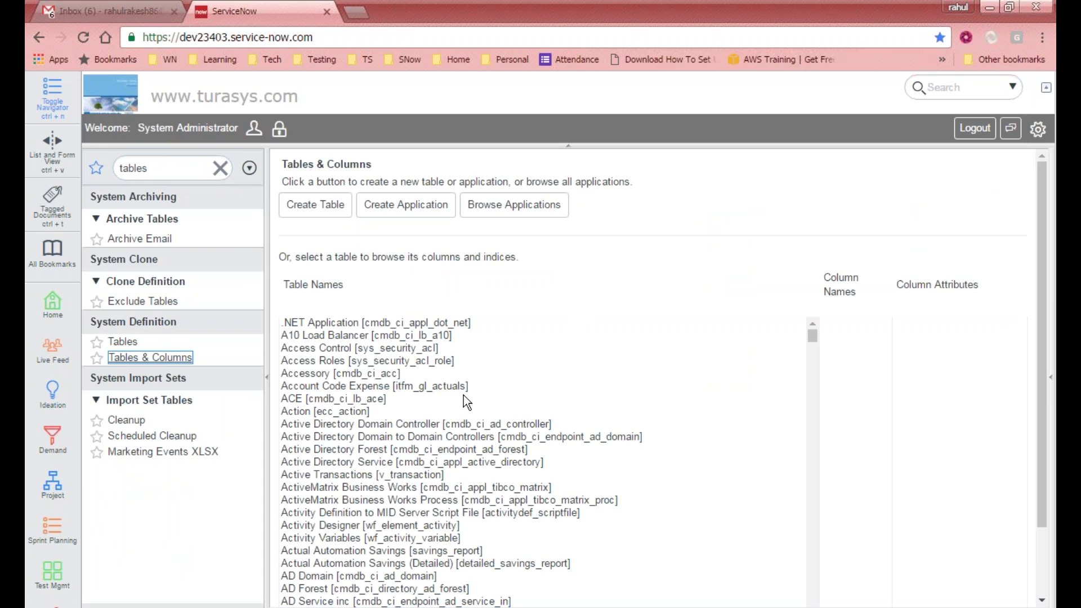
left_click(464, 396)
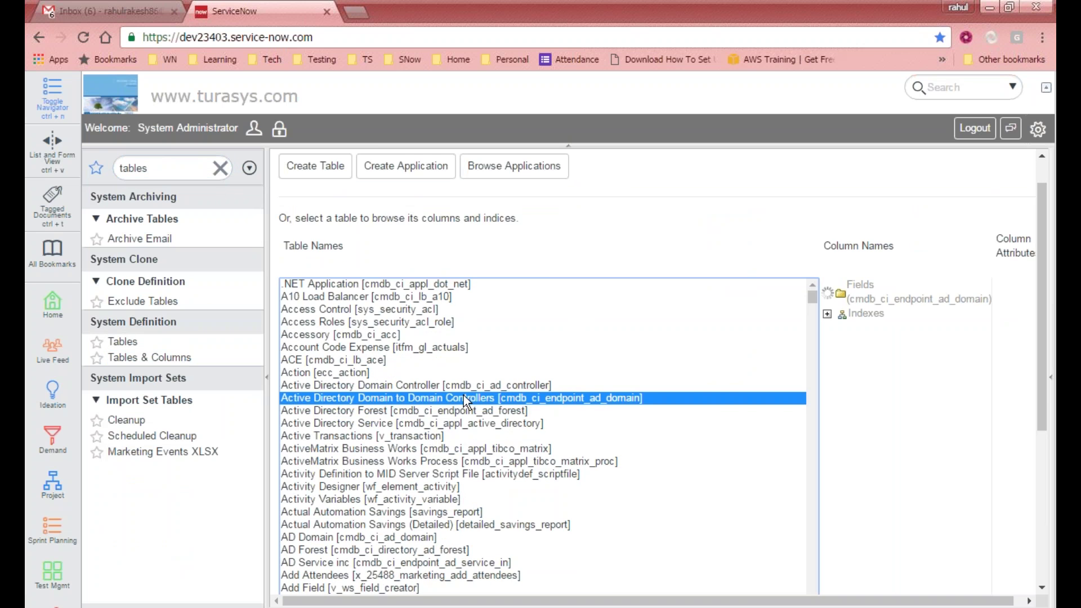
type("mar")
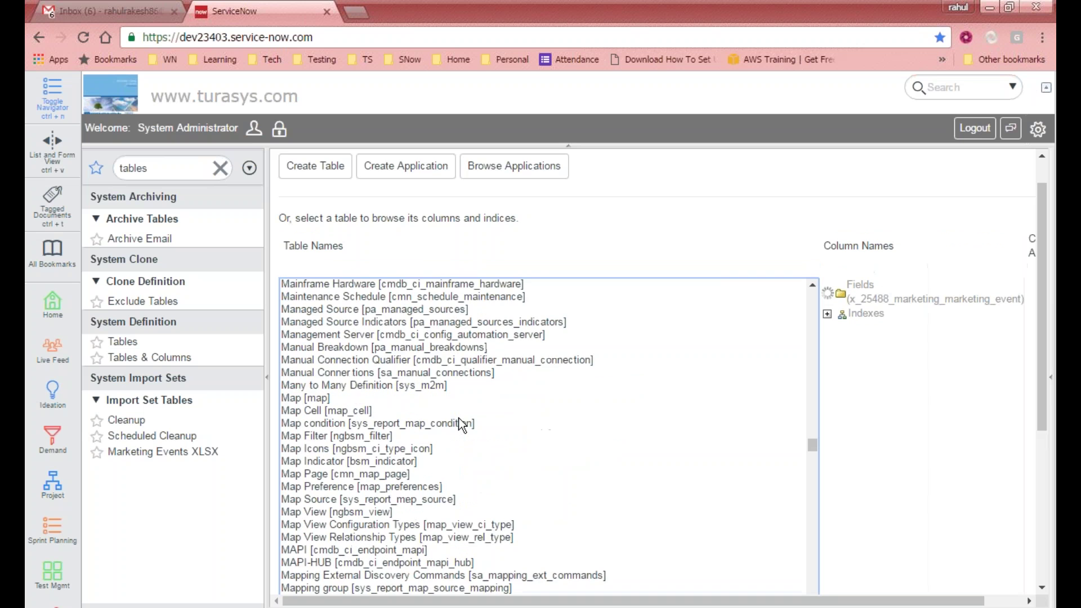
scroll(545, 457, "down", 6)
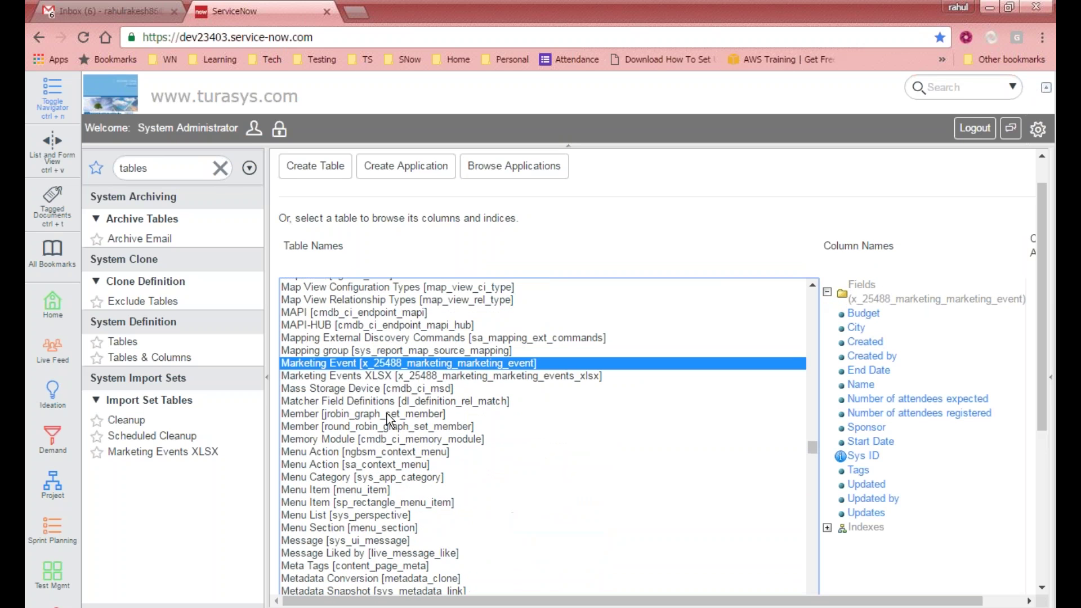
Step: Open the Marketing Event table's definition record and examine its label, name and application
scroll(1032, 398, "down", 3)
scroll(1032, 398, "down", 2)
left_click(313, 371)
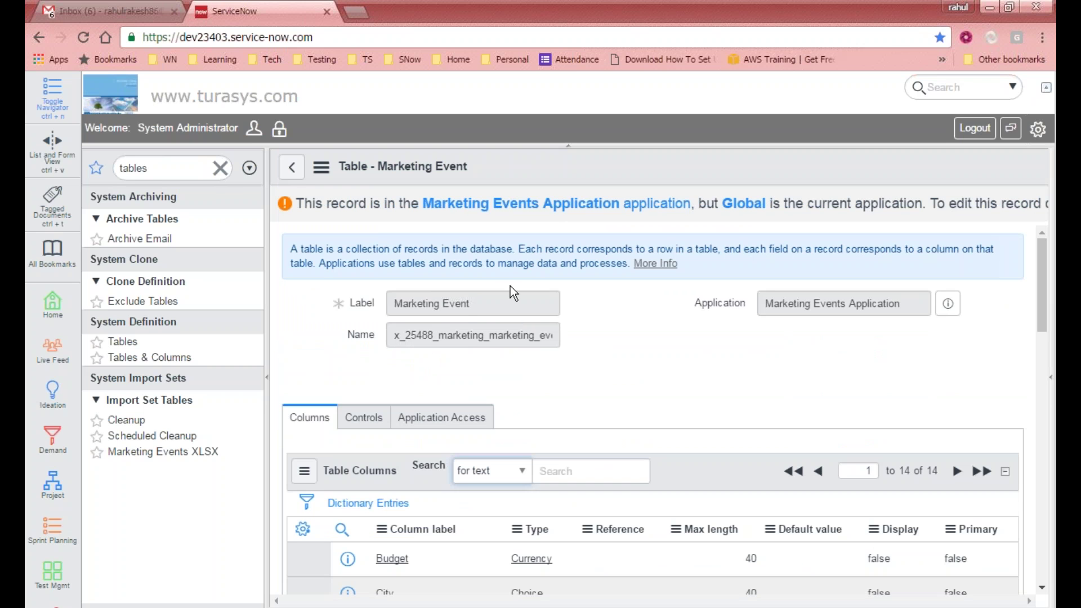
left_click_drag(482, 307, 569, 358)
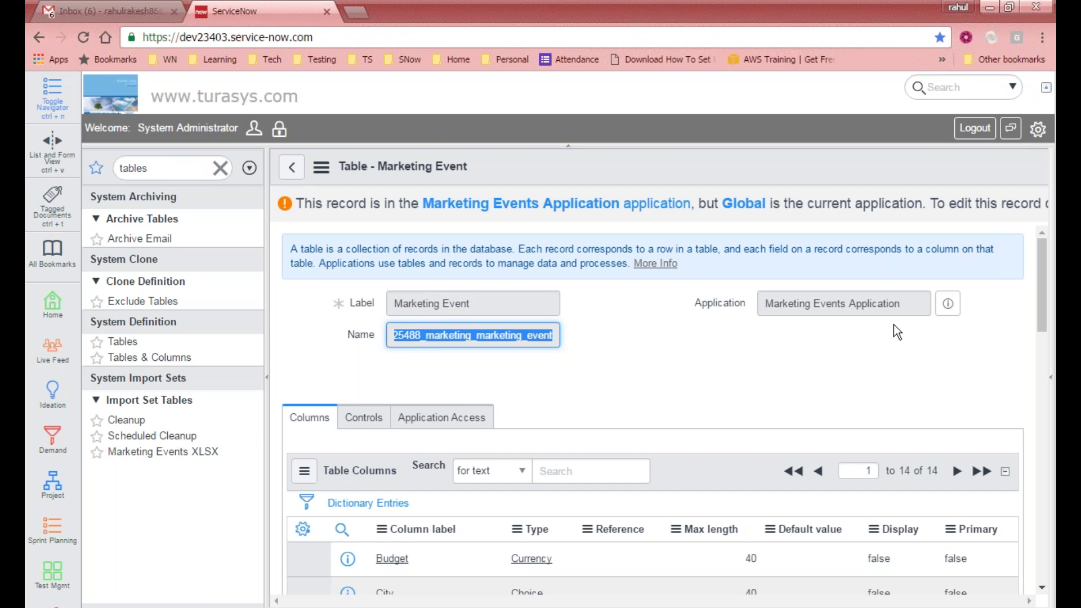
left_click(846, 349)
left_click_drag(764, 305, 910, 309)
left_click(906, 309)
left_click(826, 345)
left_click_drag(910, 305, 763, 304)
left_click(994, 331)
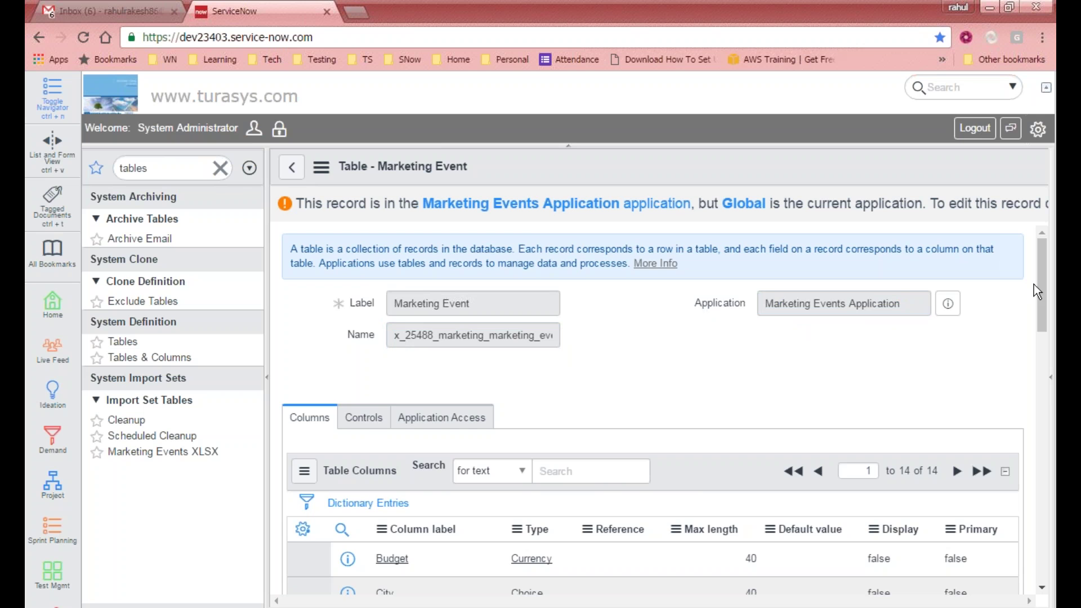
Step: Examine the column labels listed under Table Columns in the Marketing Event definition
left_click_drag(1036, 282, 1042, 377)
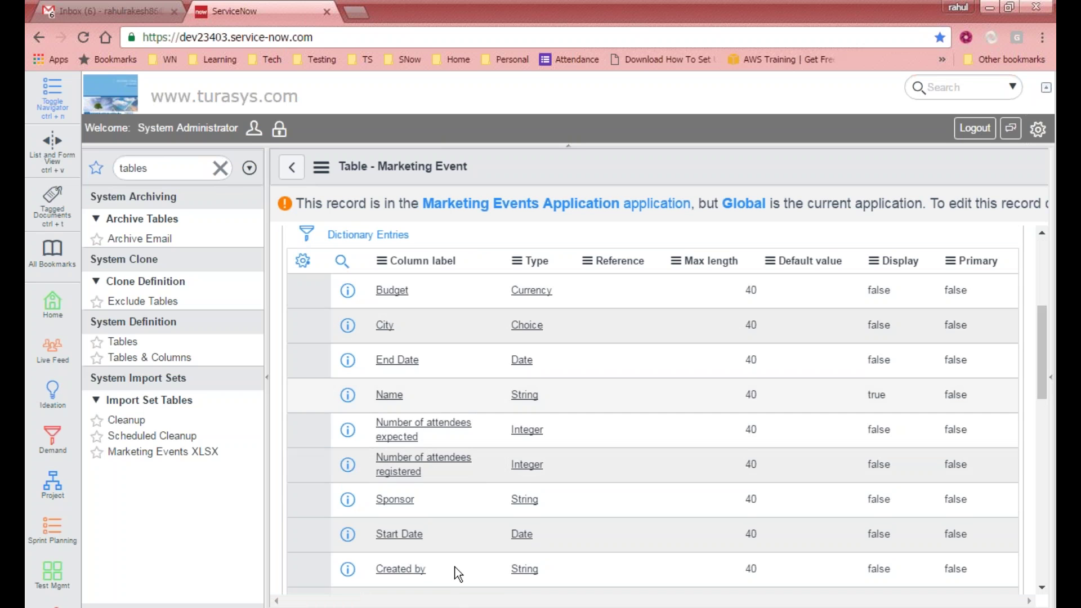
scroll(456, 549, "down", 1)
scroll(442, 513, "down", 1)
scroll(411, 530, "down", 3)
scroll(416, 545, "up", 4)
scroll(396, 438, "down", 1)
scroll(397, 438, "up", 3)
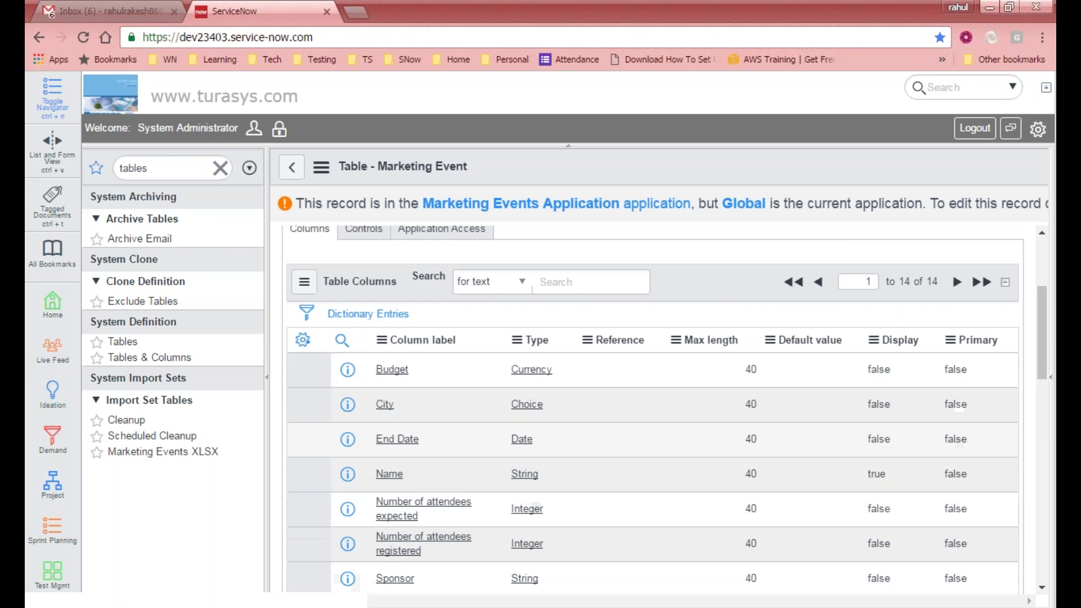
scroll(397, 441, "up", 1)
scroll(544, 333, "down", 1)
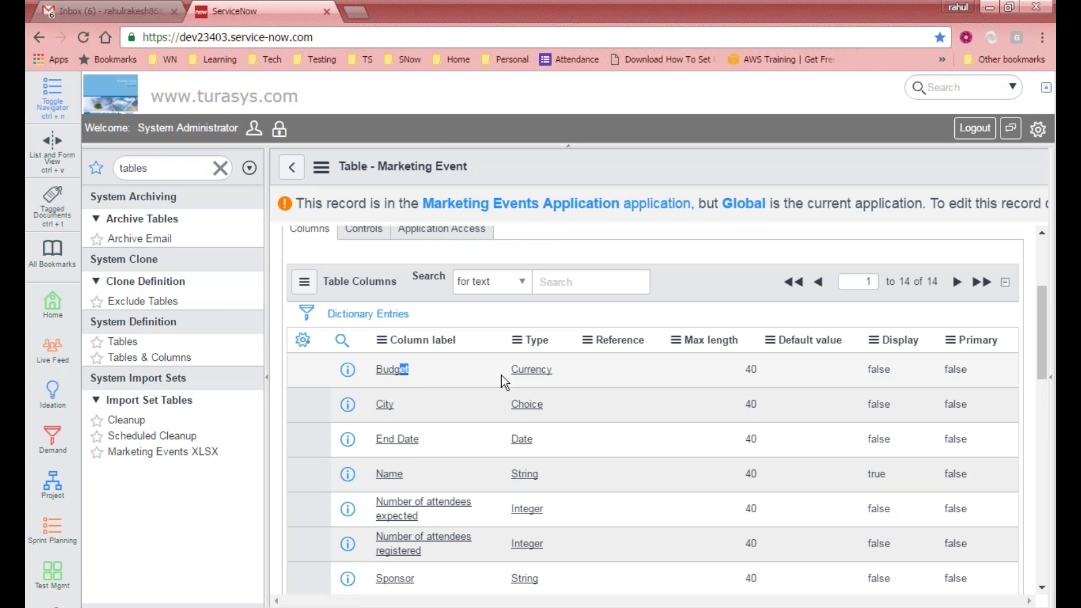
Step: Compare the data types of the Marketing Event columns, such as those of City, End Date and Start Date
left_click_drag(521, 404, 544, 404)
scroll(457, 421, "down", 3)
left_click_drag(528, 289, 542, 290)
scroll(521, 390, "down", 3)
scroll(579, 405, "up", 2)
scroll(579, 405, "up", 1)
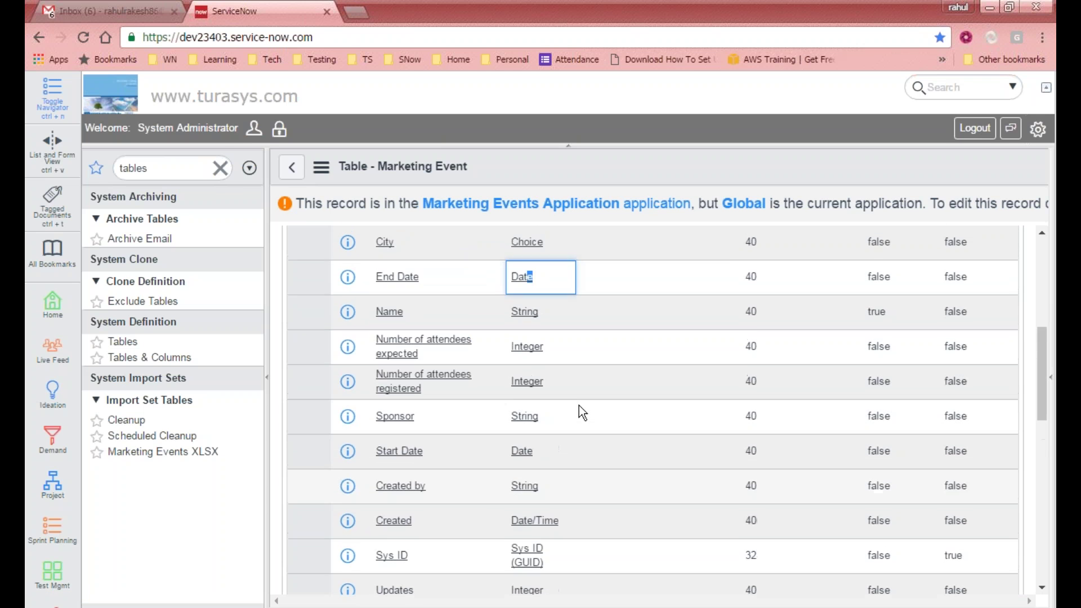
scroll(579, 406, "down", 5)
scroll(579, 405, "up", 4)
scroll(578, 406, "up", 3)
scroll(608, 440, "down", 4)
scroll(562, 439, "up", 3)
scroll(455, 476, "down", 1)
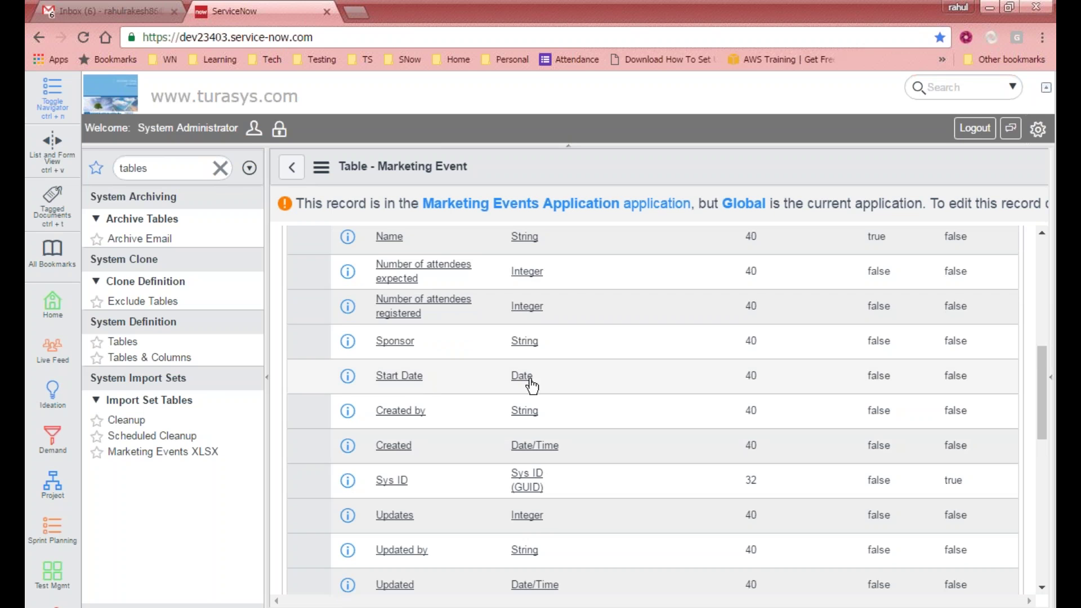
scroll(529, 380, "down", 3)
scroll(502, 382, "up", 5)
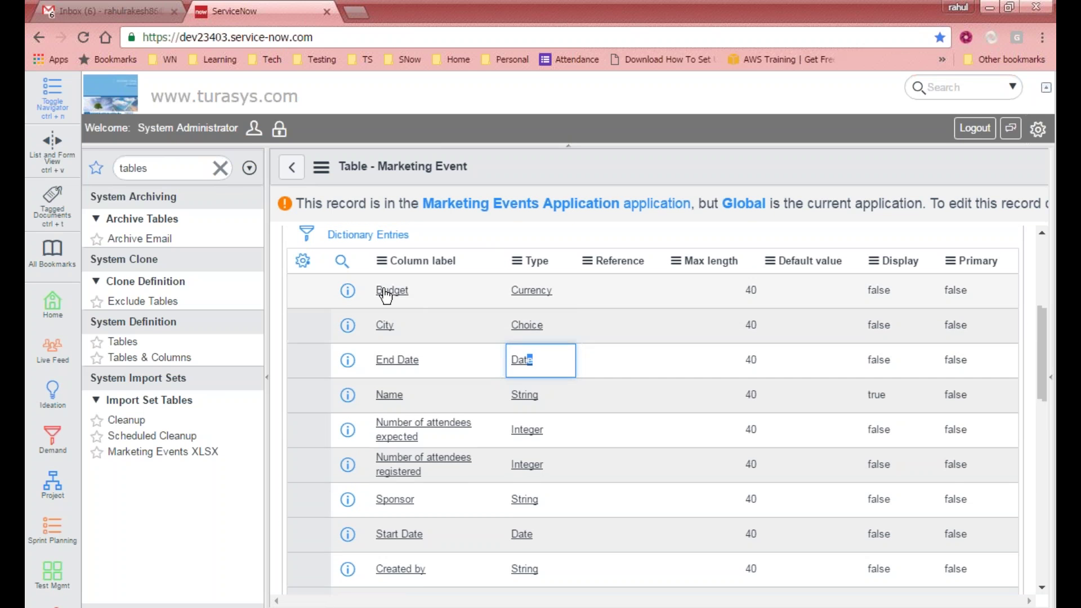
Step: Review the rest of the Marketing Event definition, including its Related Links and Access Controls, and return to its beginning
scroll(398, 288, "up", 5)
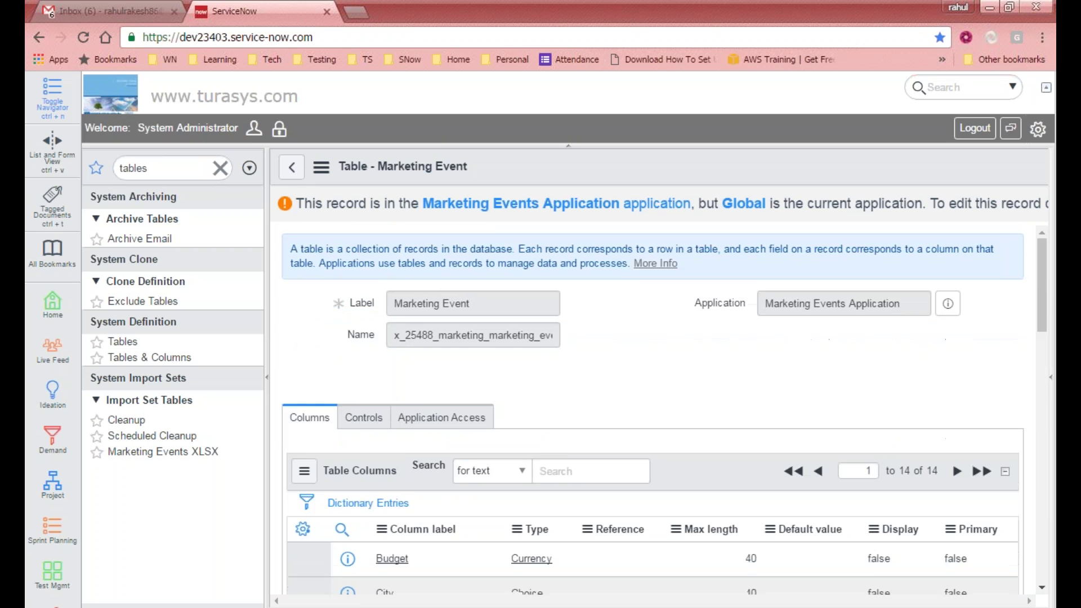
scroll(732, 346, "down", 10)
scroll(717, 342, "up", 1)
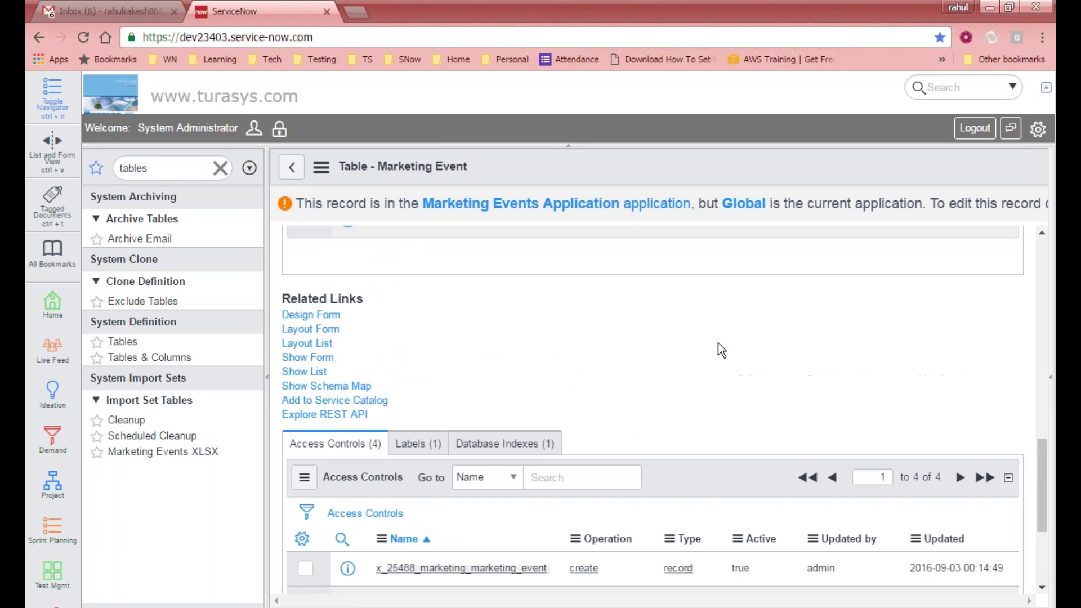
scroll(680, 239, "up", 4)
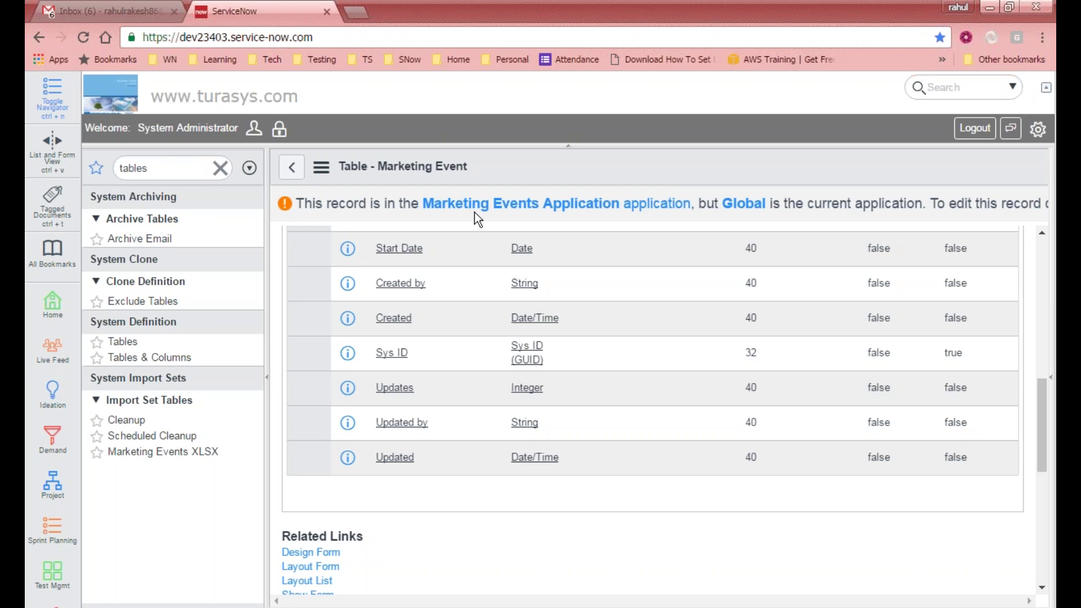
left_click_drag(1046, 416, 1046, 270)
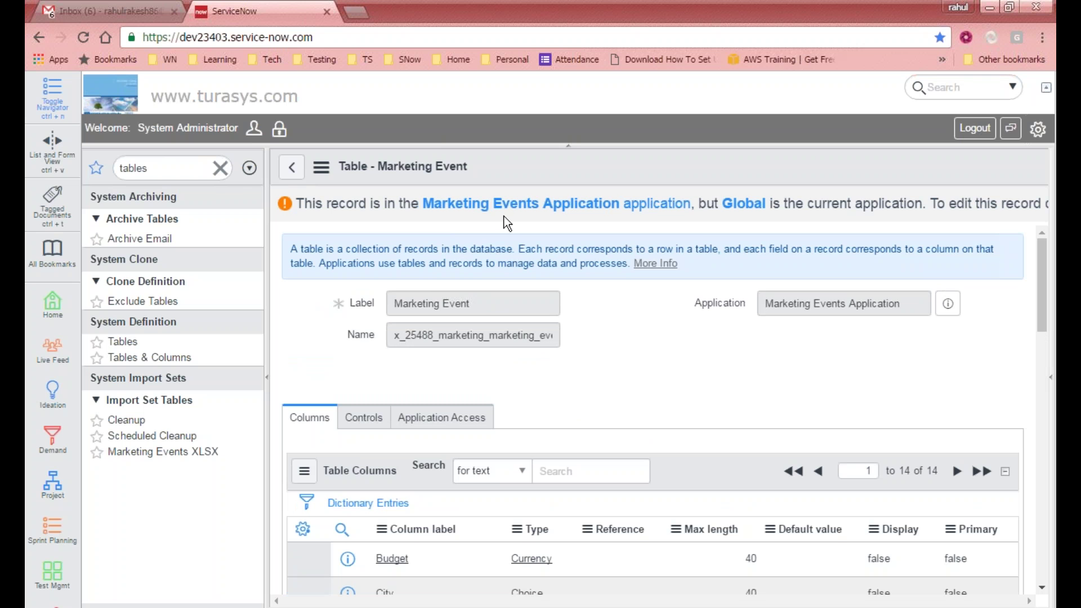
Step: Filter the navigator by "market" and list the Marketing Events records
left_click(185, 174)
type("market")
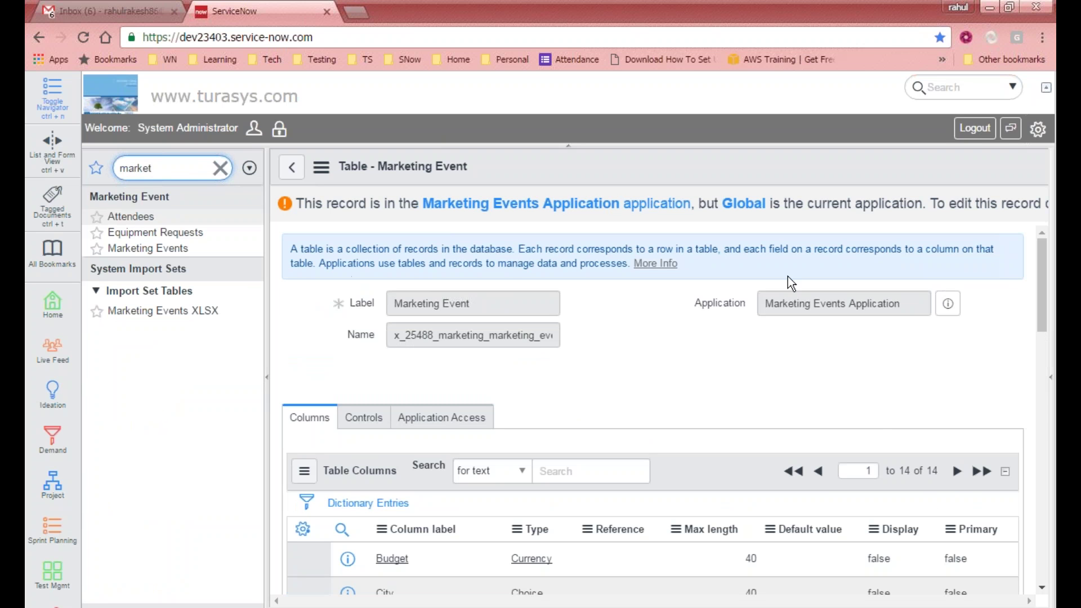
left_click(174, 248)
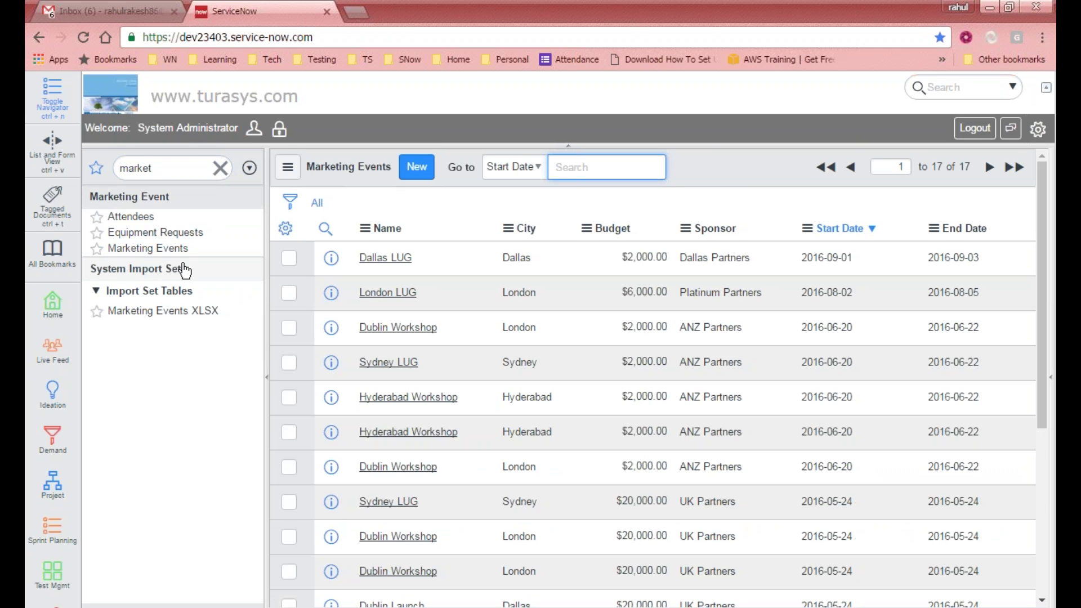
Step: Open the My Self Service homepage to look through its content, and return to the Marketing Events list
left_click(127, 95)
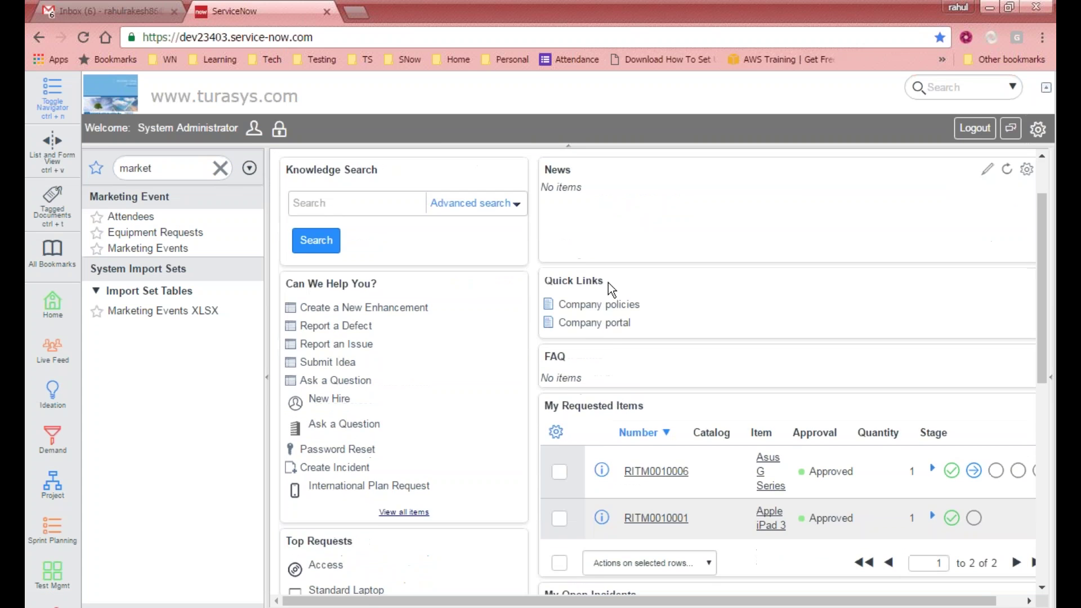
scroll(608, 282, "down", 1)
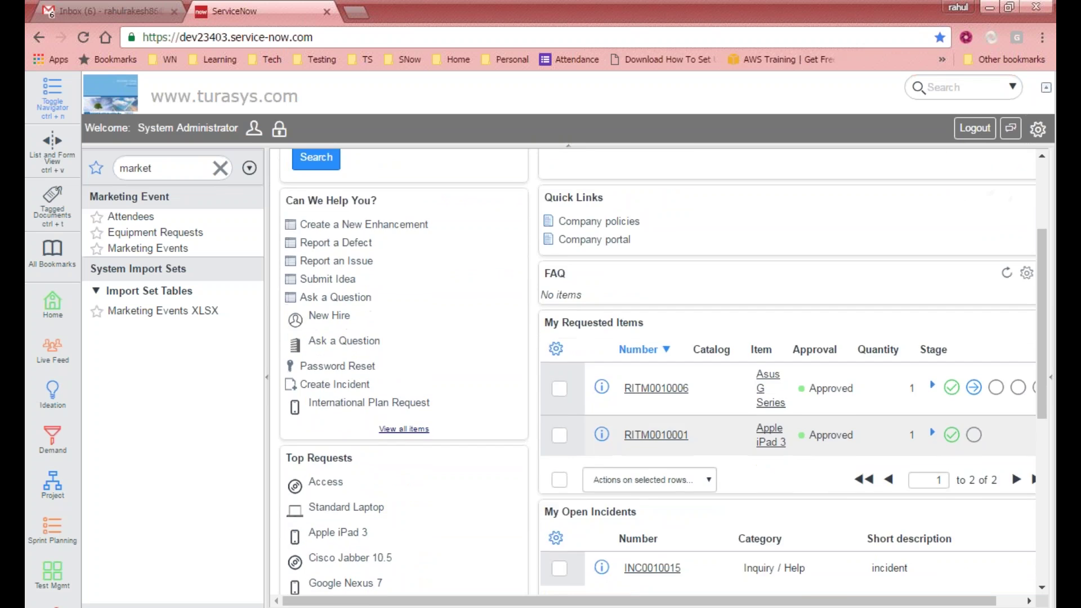
scroll(608, 283, "up", 2)
scroll(399, 203, "up", 1)
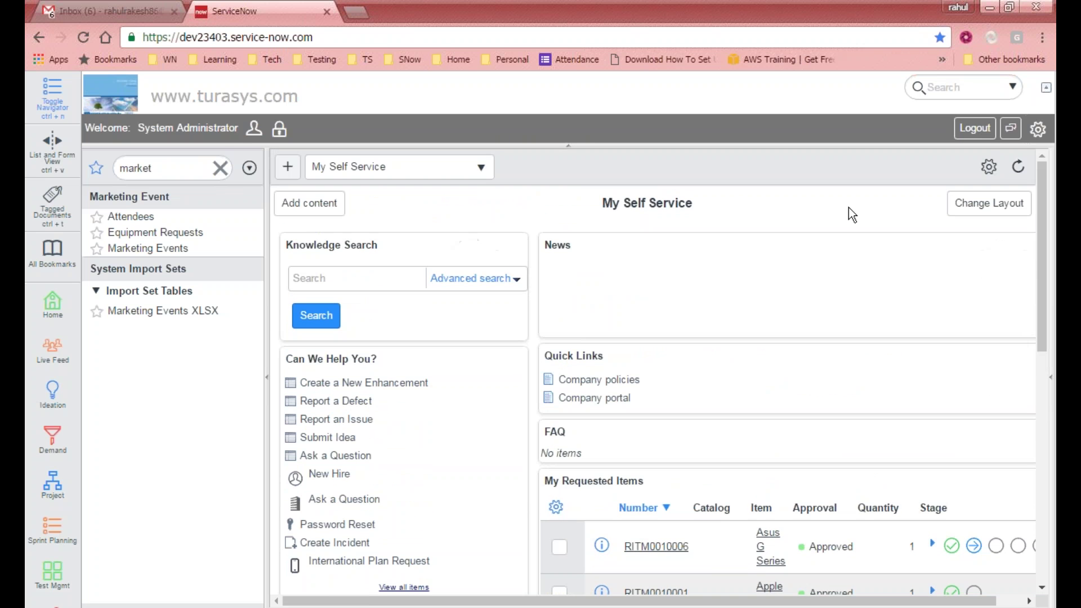
scroll(975, 414, "down", 4)
scroll(975, 414, "up", 1)
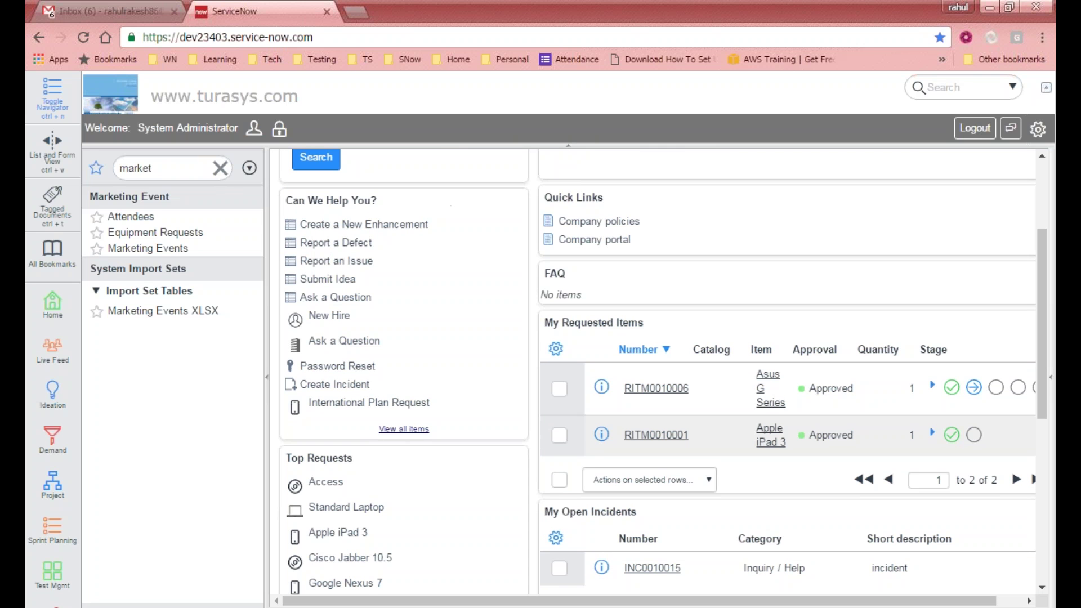
left_click(138, 242)
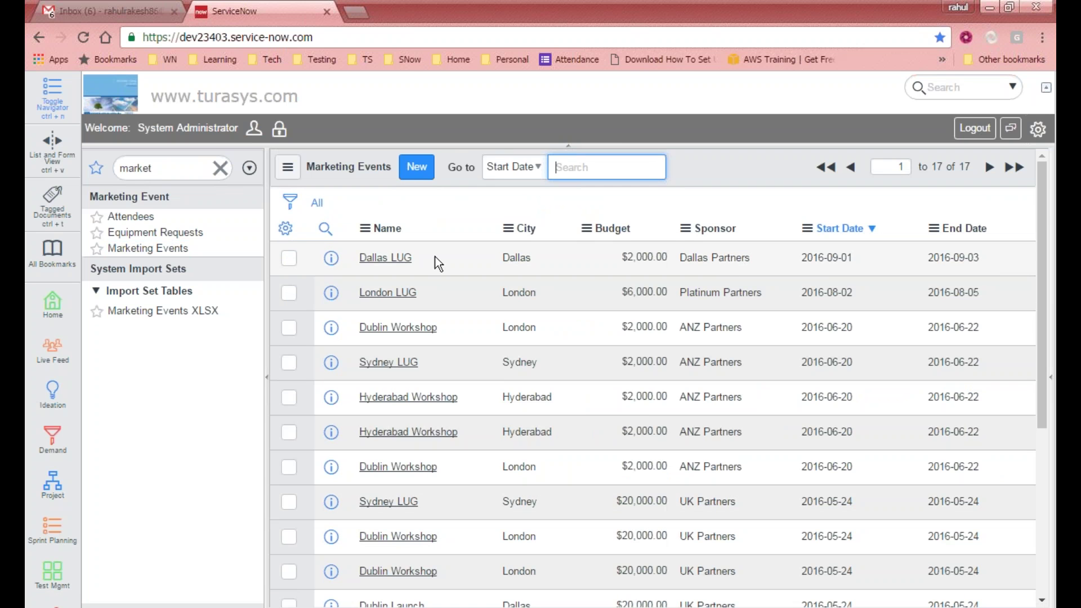
Step: Open the dev11937.service-now.com training instance from the SNow bookmarks in a new browser tab
left_click(360, 11)
left_click(404, 60)
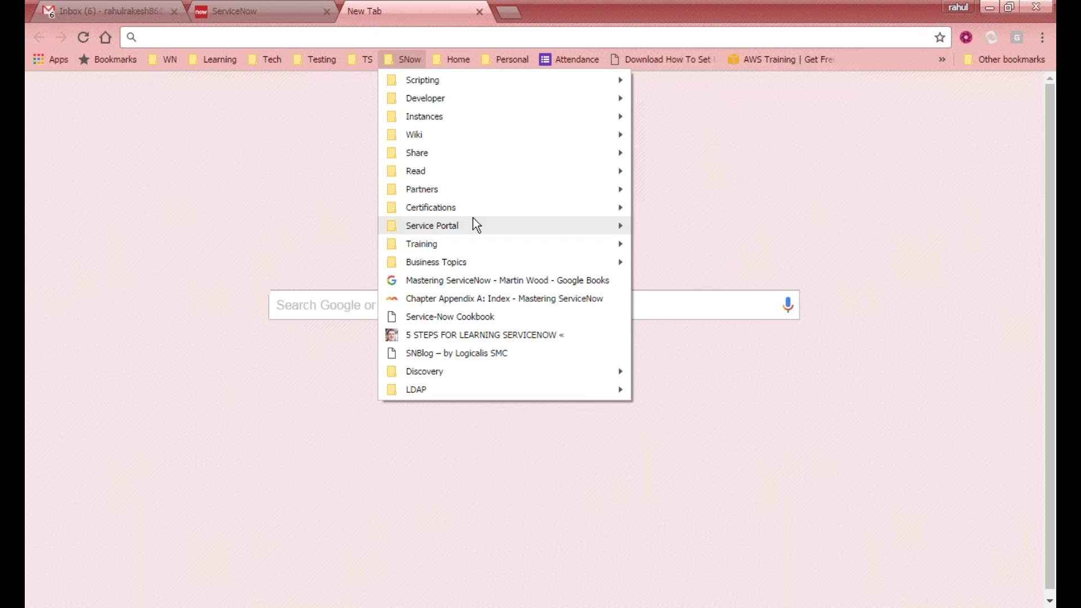
mouse_move(530, 117)
left_click(715, 242)
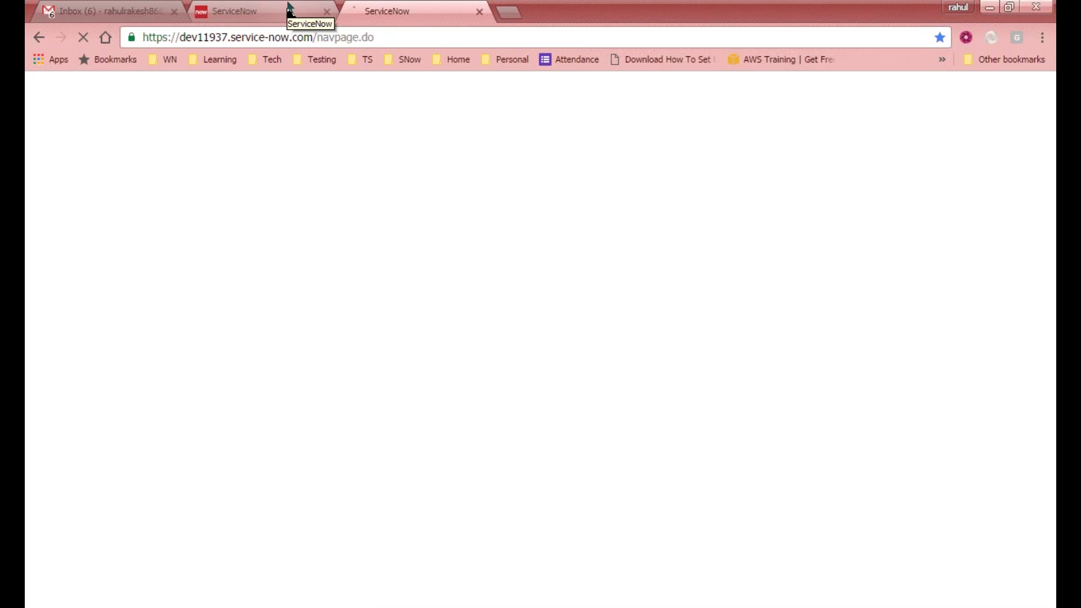
left_click(288, 8)
left_click(388, 9)
left_click(296, 9)
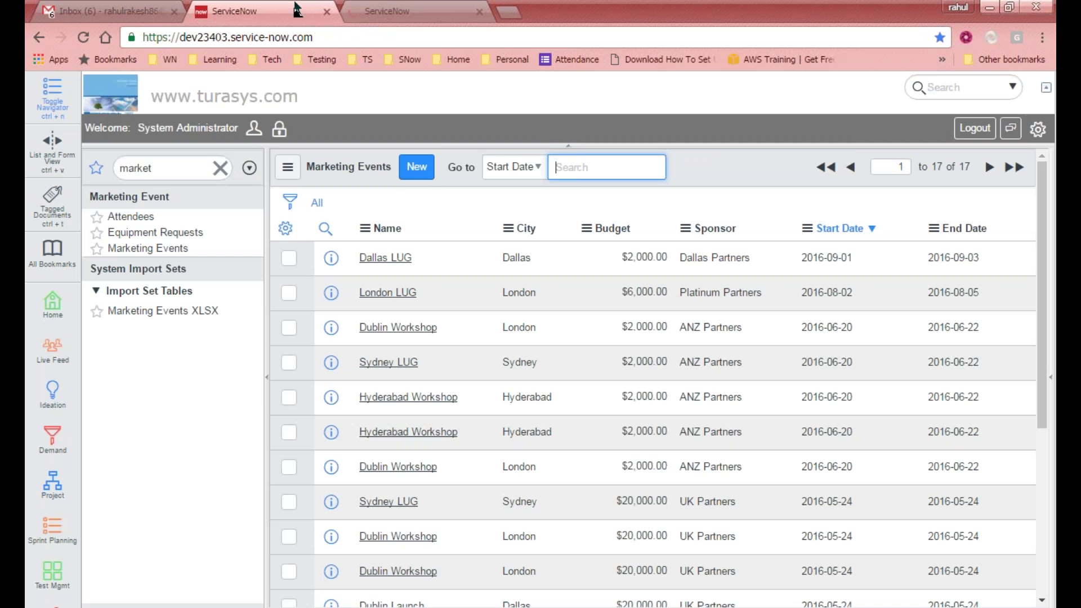
left_click(393, 11)
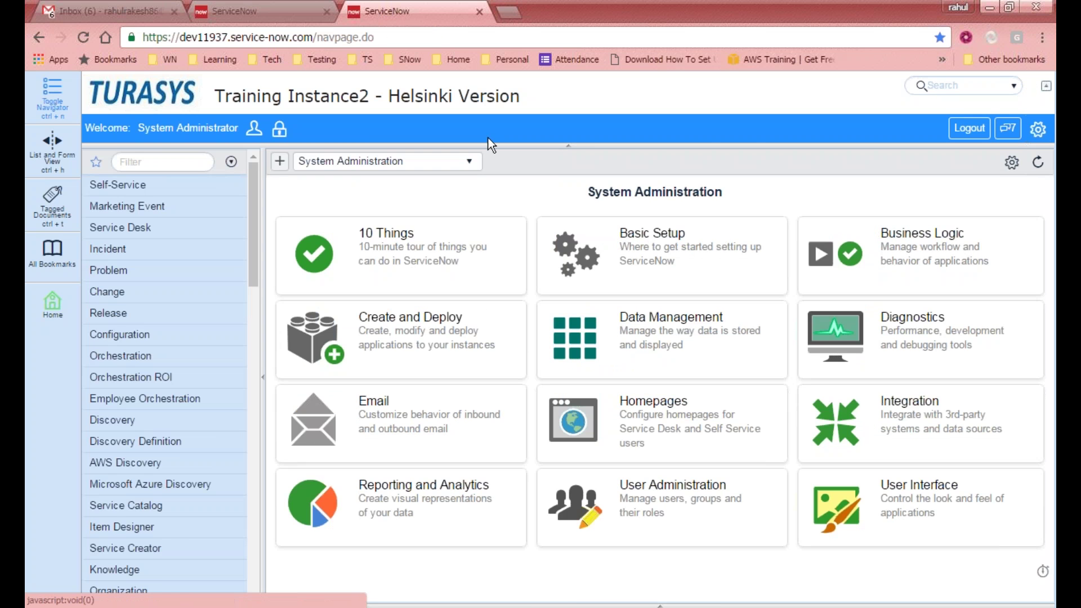
Step: Switch the training instance's homepage to Self Service and view its "Can We Help You?" items
left_click(377, 165)
scroll(363, 288, "down", 3)
scroll(417, 297, "down", 2)
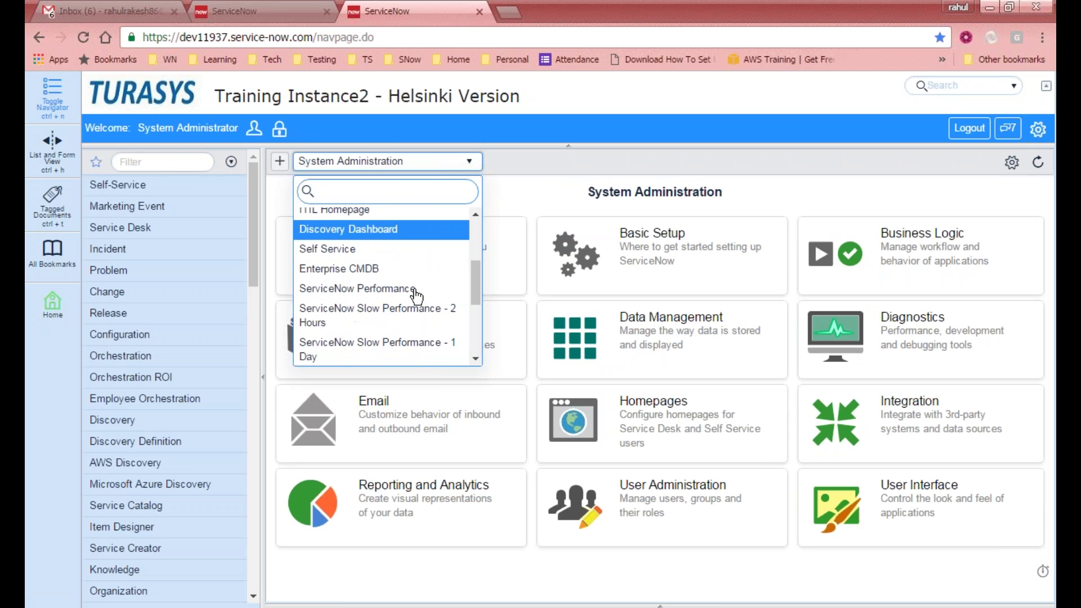
left_click(365, 234)
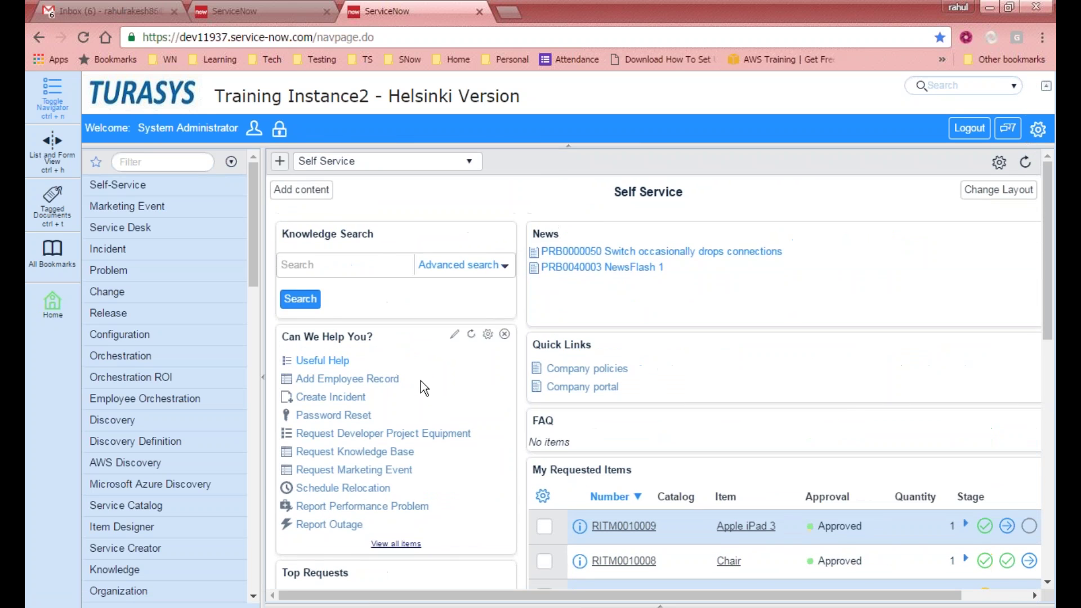
scroll(420, 380, "down", 1)
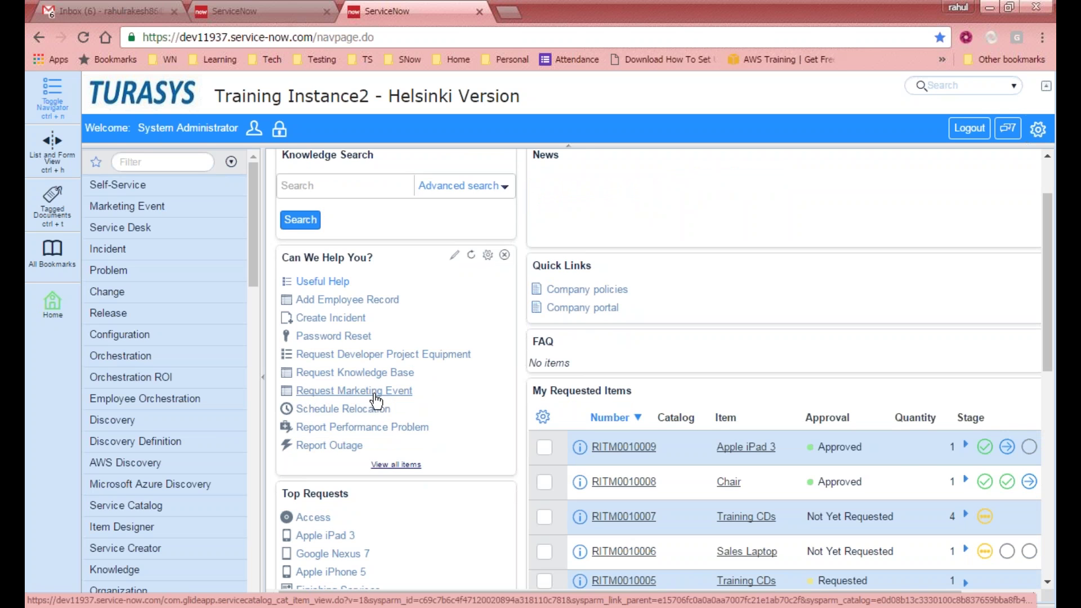
Step: List the Marketing Events of the training instance and return to the Self Service homepage
left_click(143, 206)
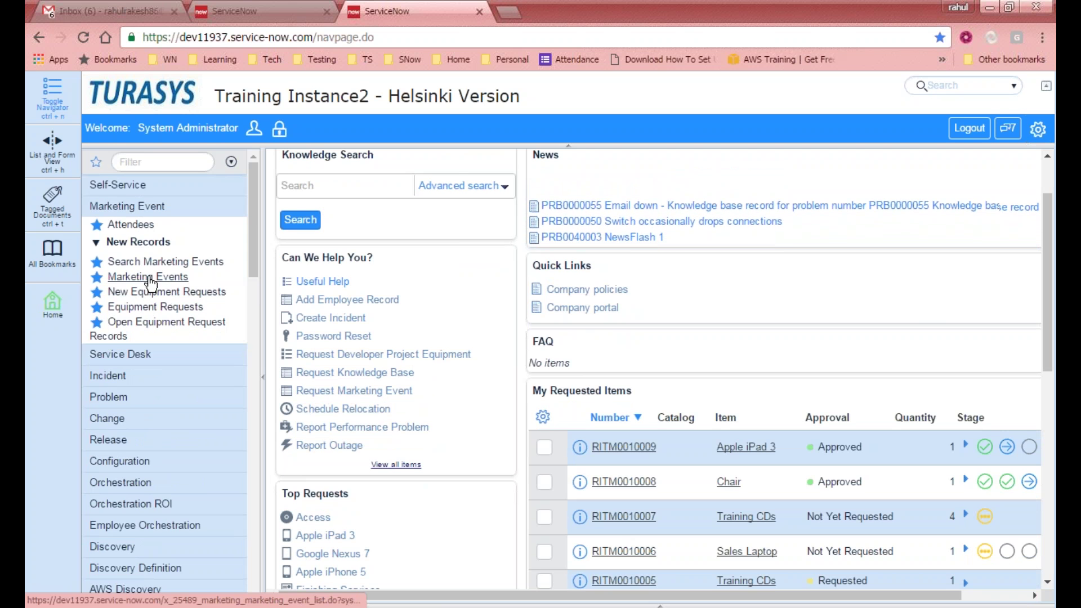
left_click(149, 277)
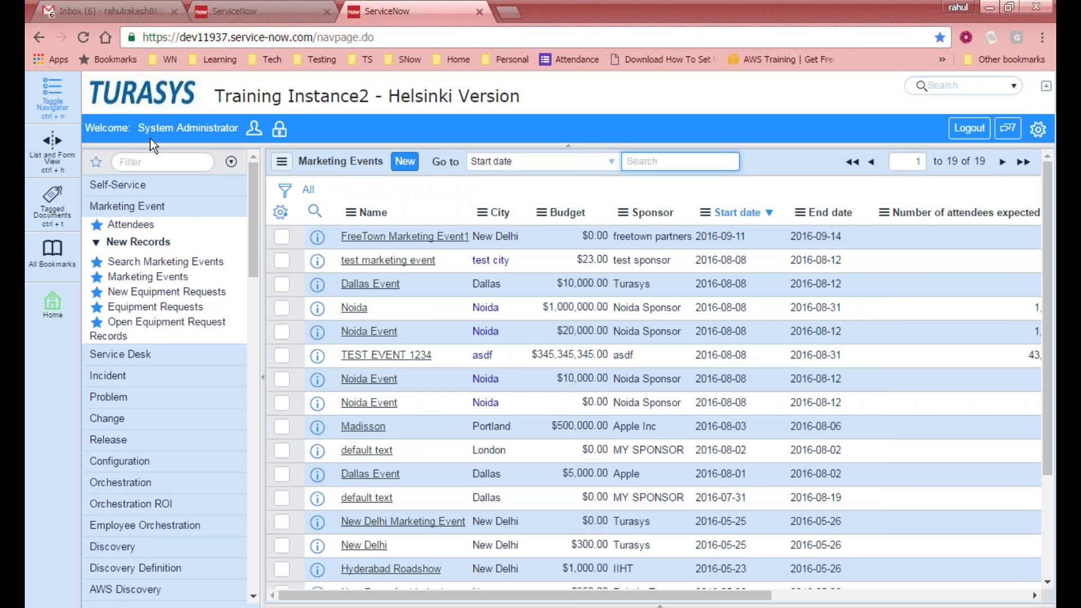
left_click(163, 97)
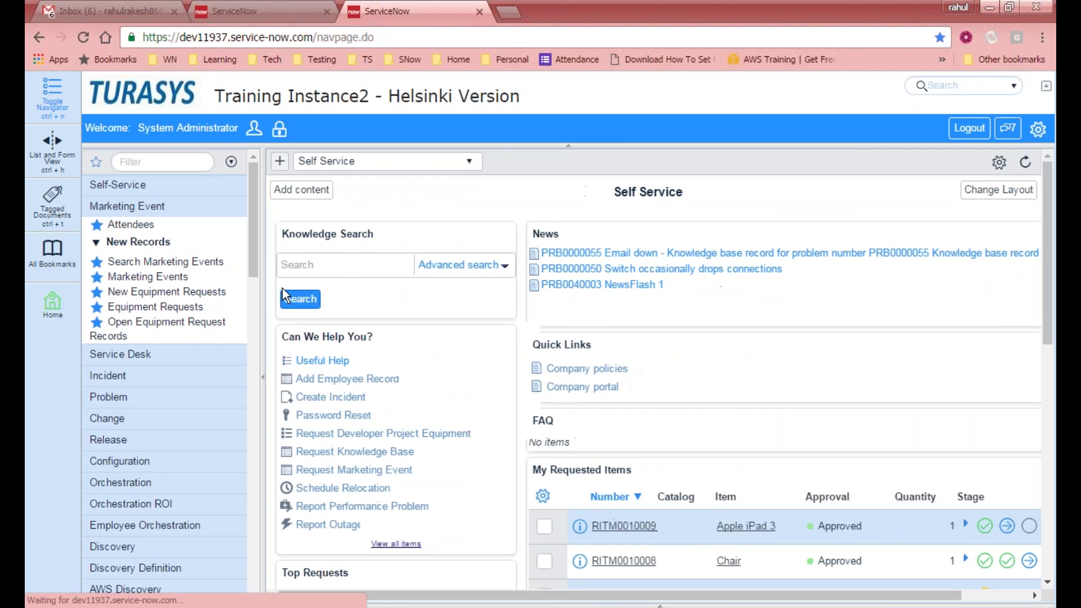
Step: Open the Request Marketing Event item and submit the request to create a marketing event
left_click(334, 472)
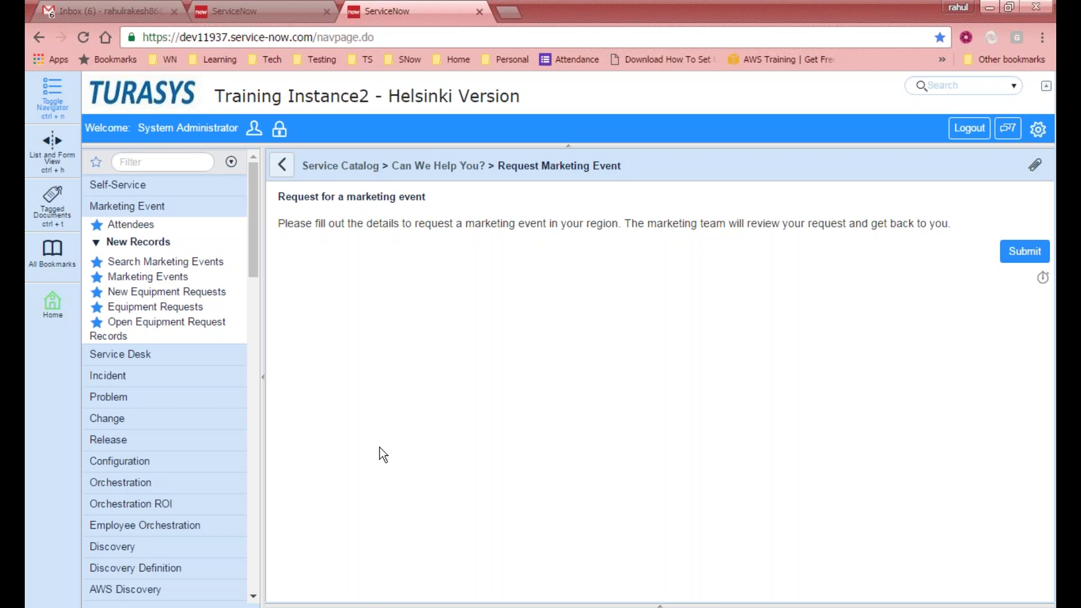
left_click(282, 165)
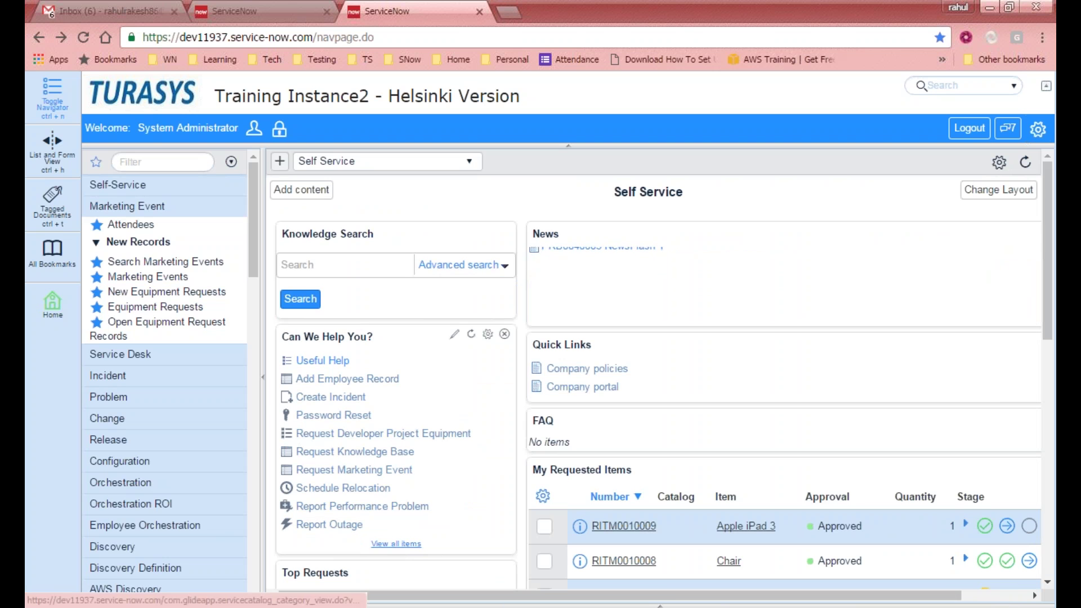
left_click(375, 471)
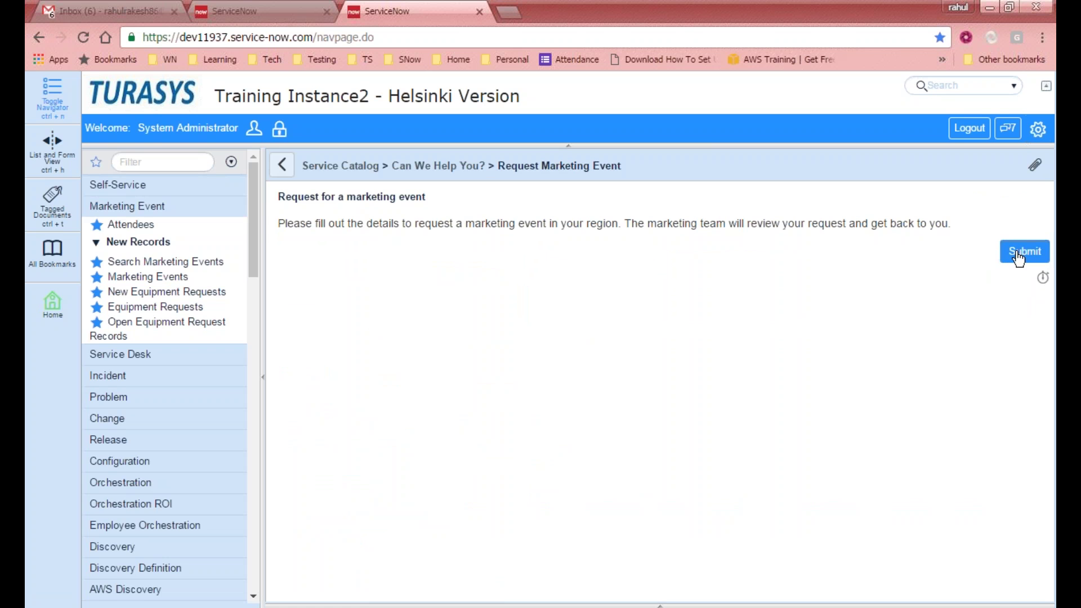
left_click(1025, 251)
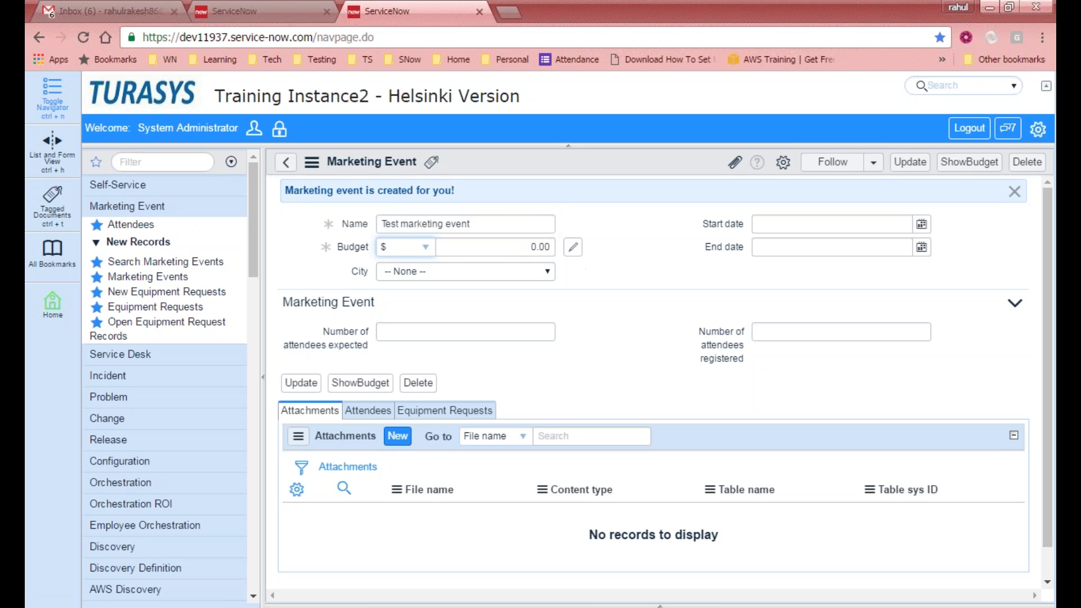
Step: View the Budget currency choices, set the event's budget to $12,321, and list the City choices
left_click(424, 249)
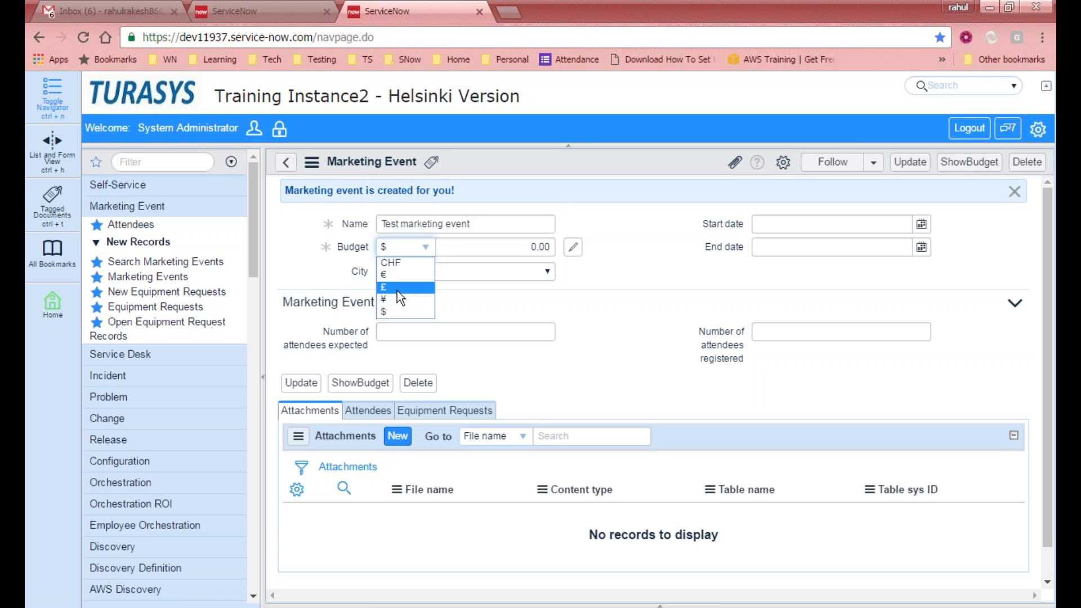
left_click(573, 273)
left_click(483, 248)
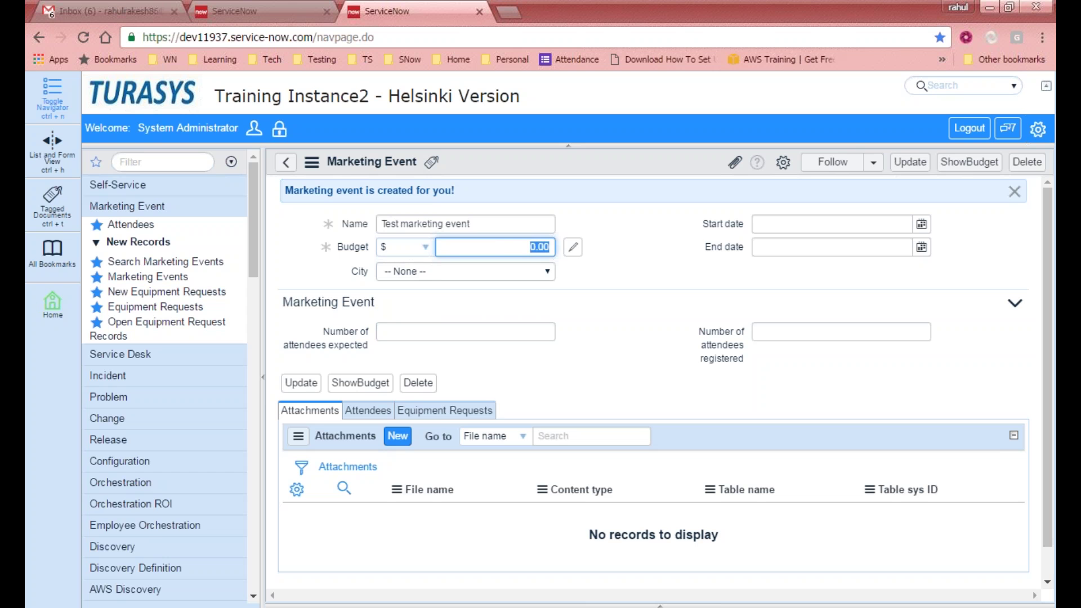
type("12321")
left_click(653, 290)
left_click(516, 272)
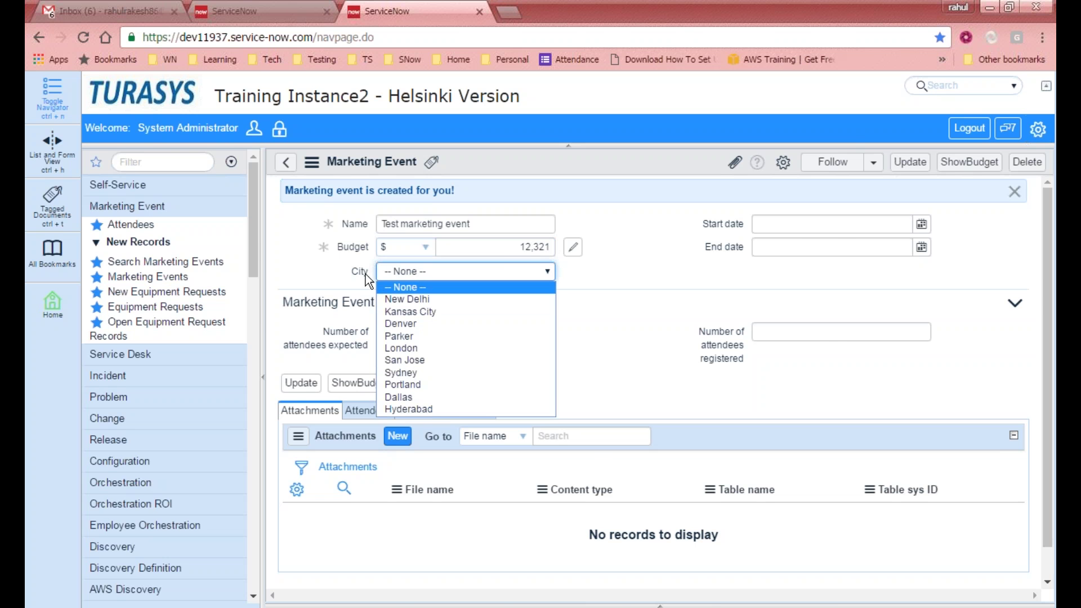
Step: In the dev23403 instance, open Tables & Columns and select the Marketing Event table to view its column names
left_click(262, 10)
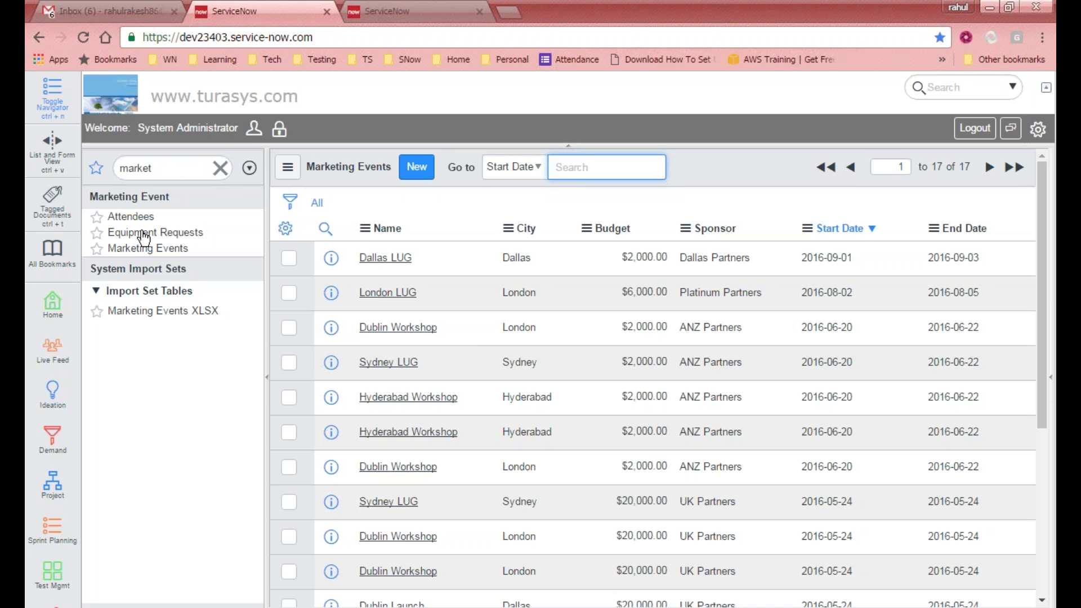
left_click(170, 179)
type("tables")
left_click(150, 356)
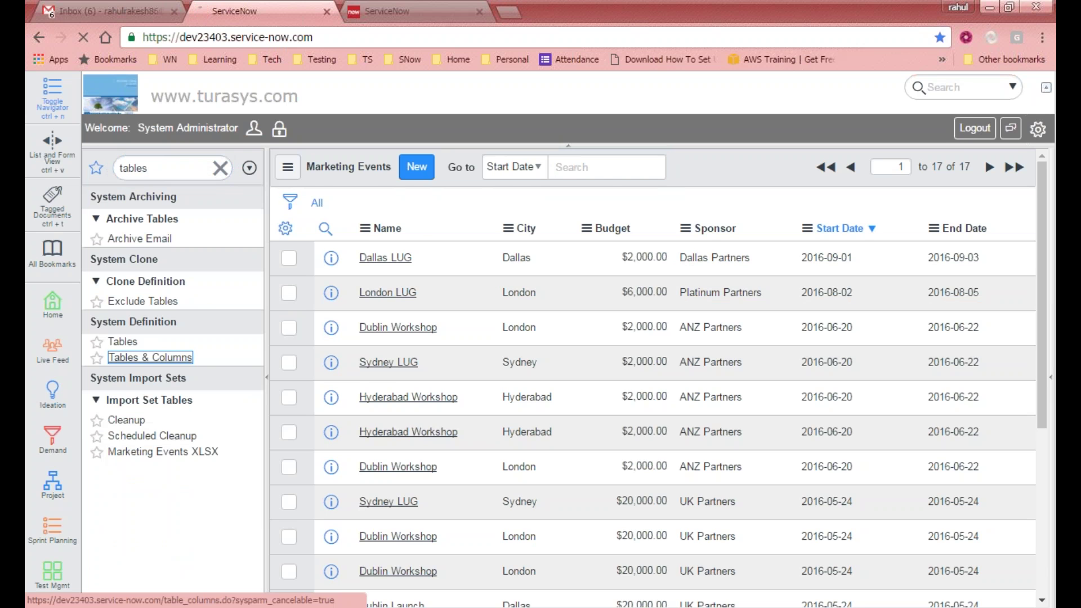
left_click(444, 437)
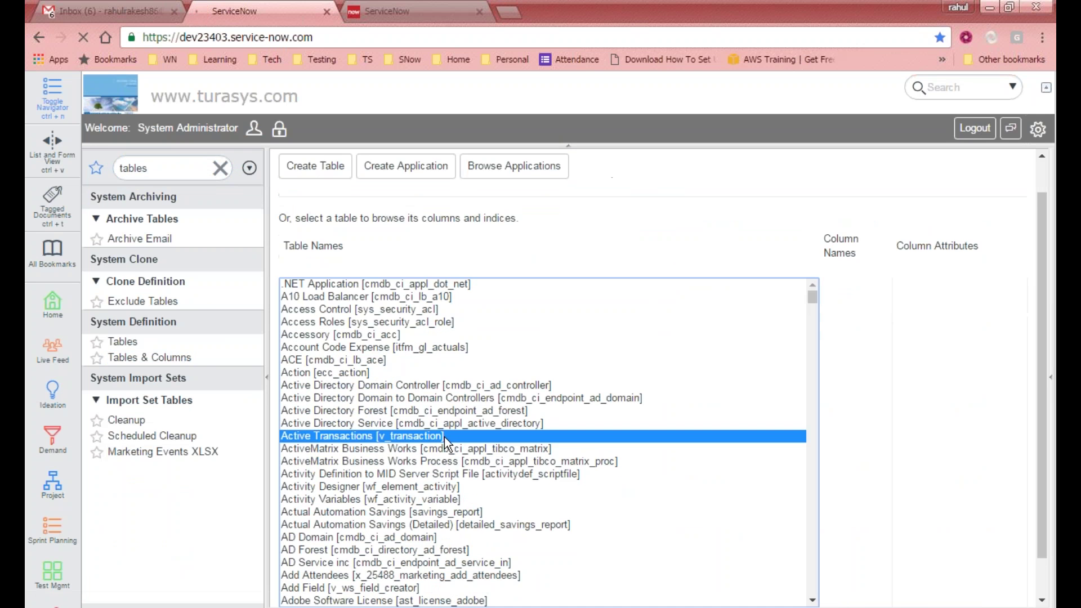
type("mar")
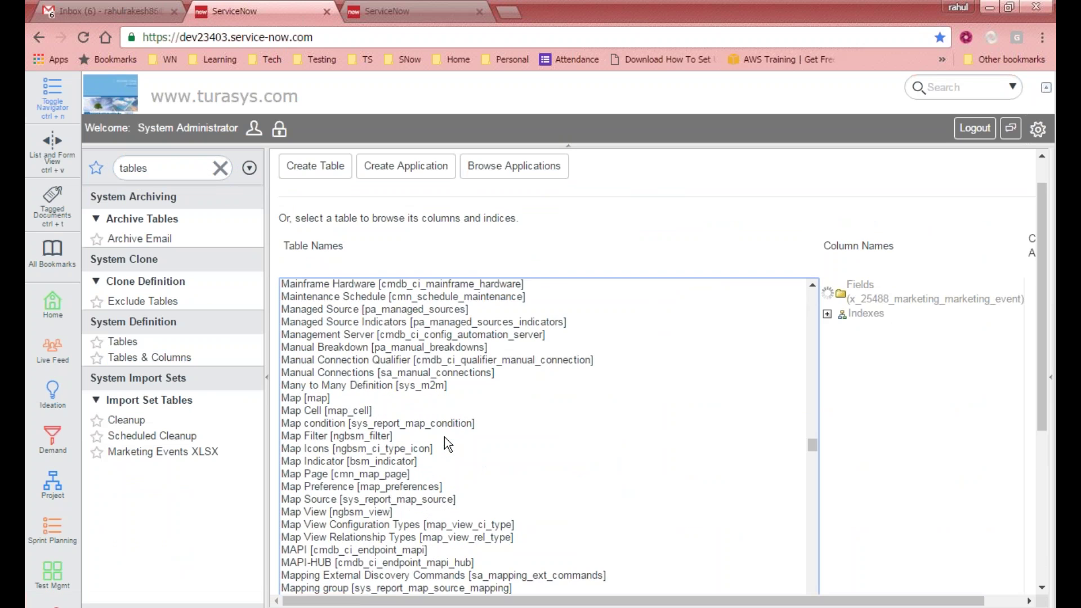
scroll(444, 437, "down", 2)
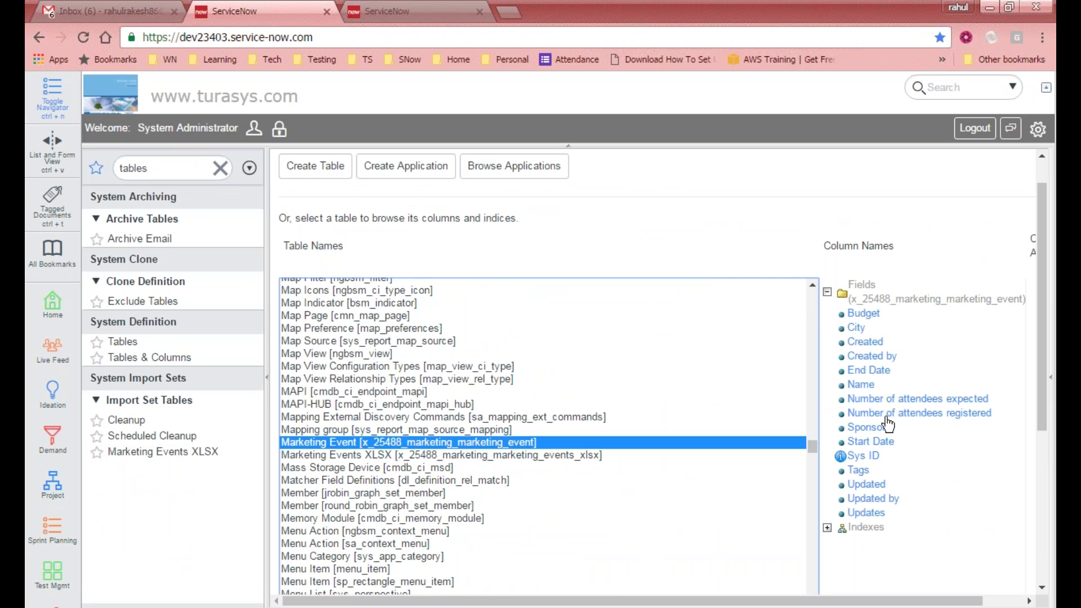
Step: Open the Marketing Event table definition from Tables & Columns and view its columns
left_click_drag(1049, 326, 1047, 481)
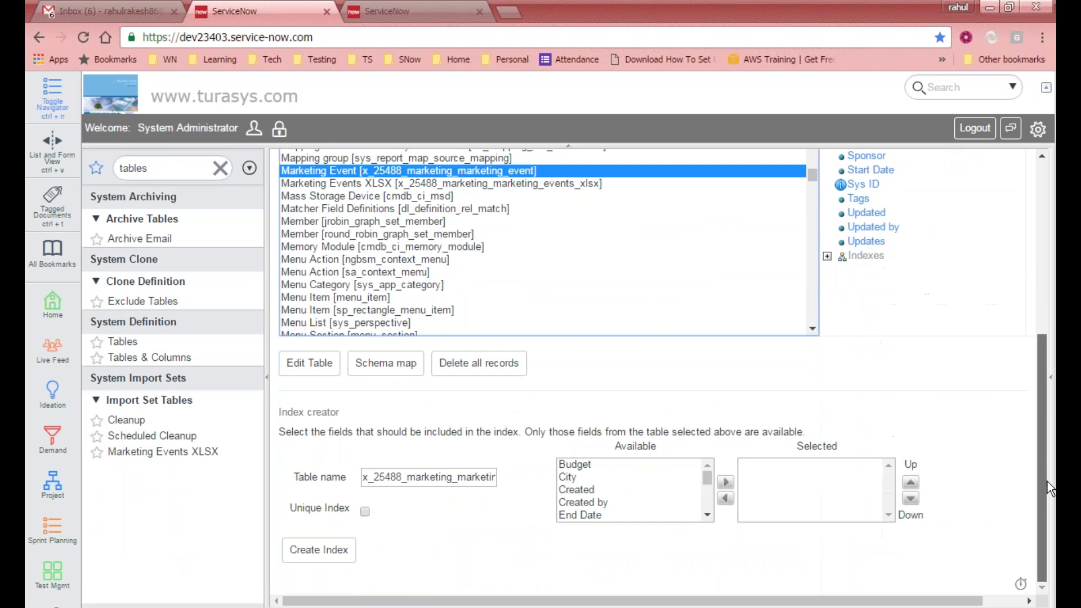
left_click(309, 363)
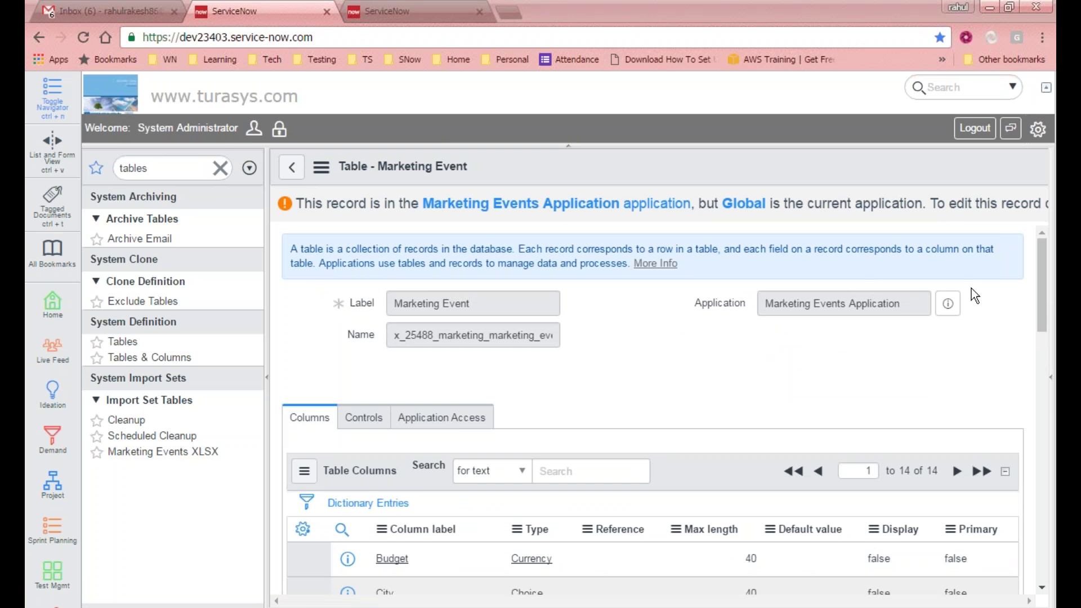
left_click_drag(1045, 309, 1044, 363)
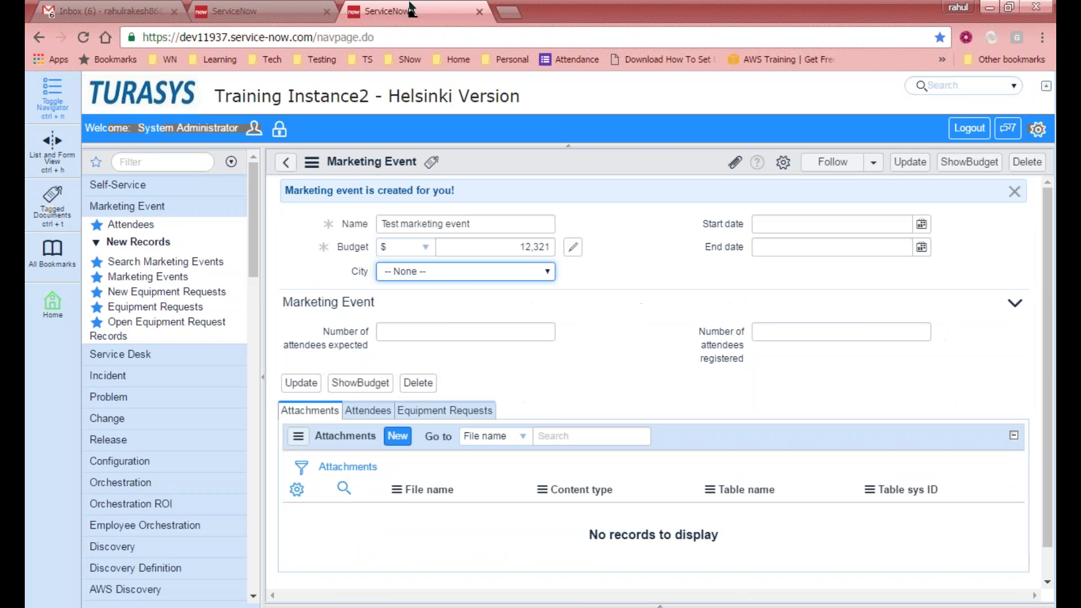
Step: Review the City choices on the dev11937 marketing event and set its start and end dates to 2016-11-02
left_click(488, 273)
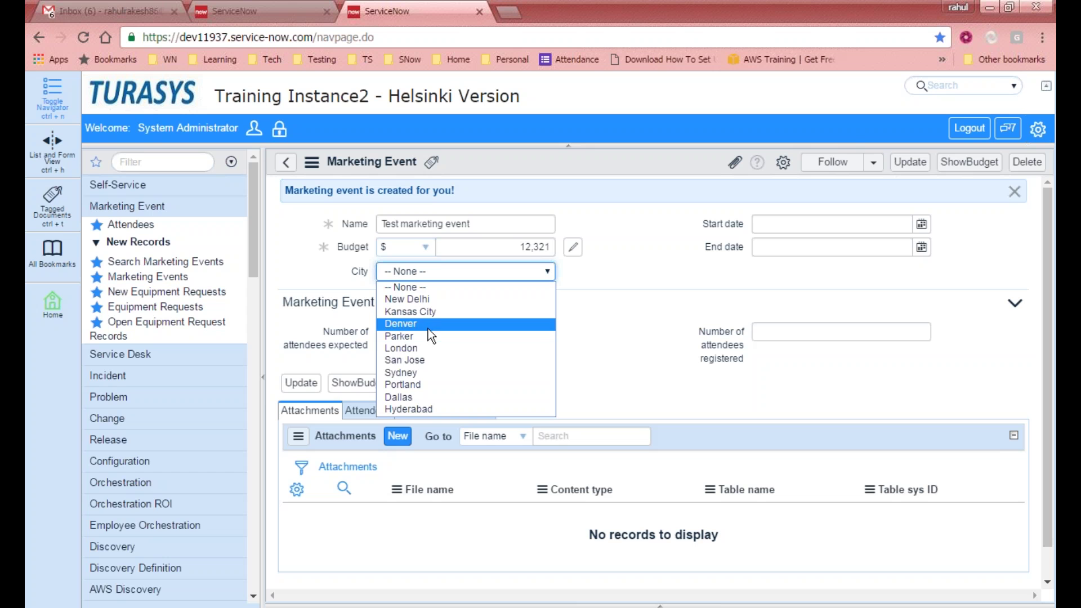
left_click(469, 261)
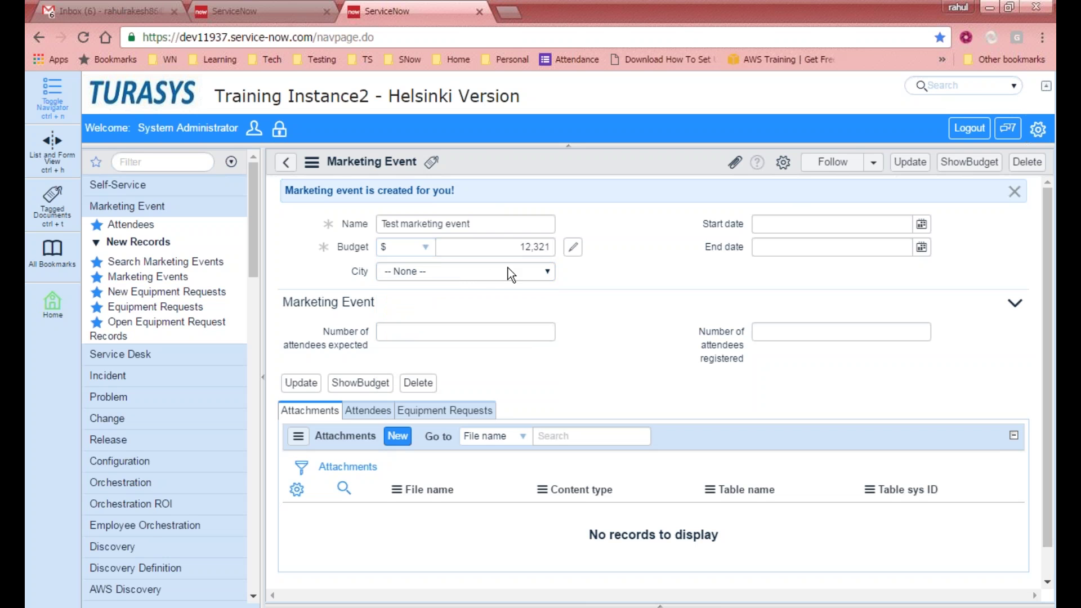
left_click(921, 225)
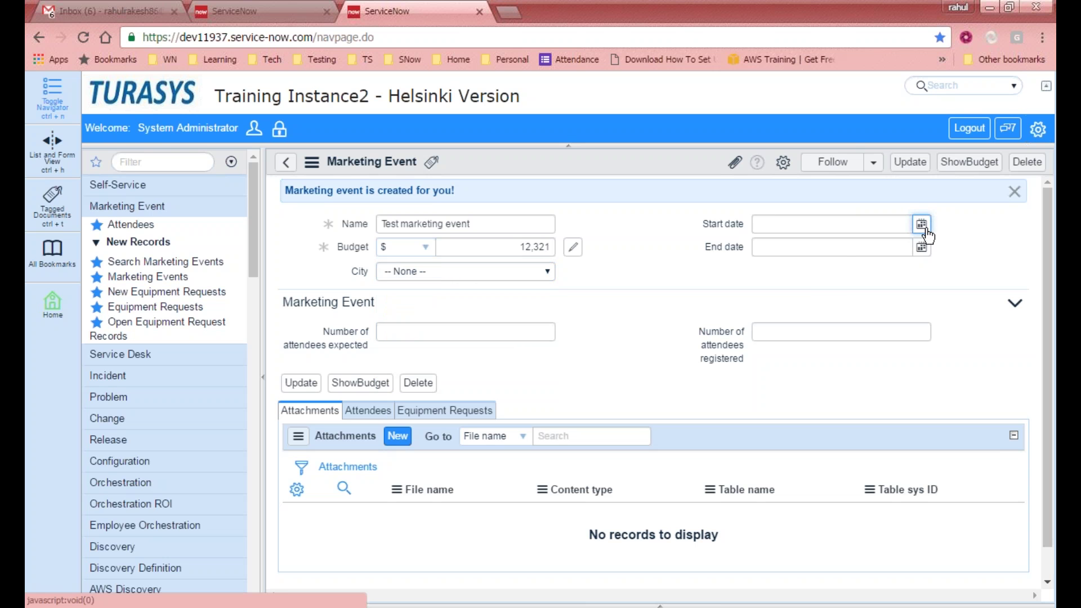
left_click(841, 290)
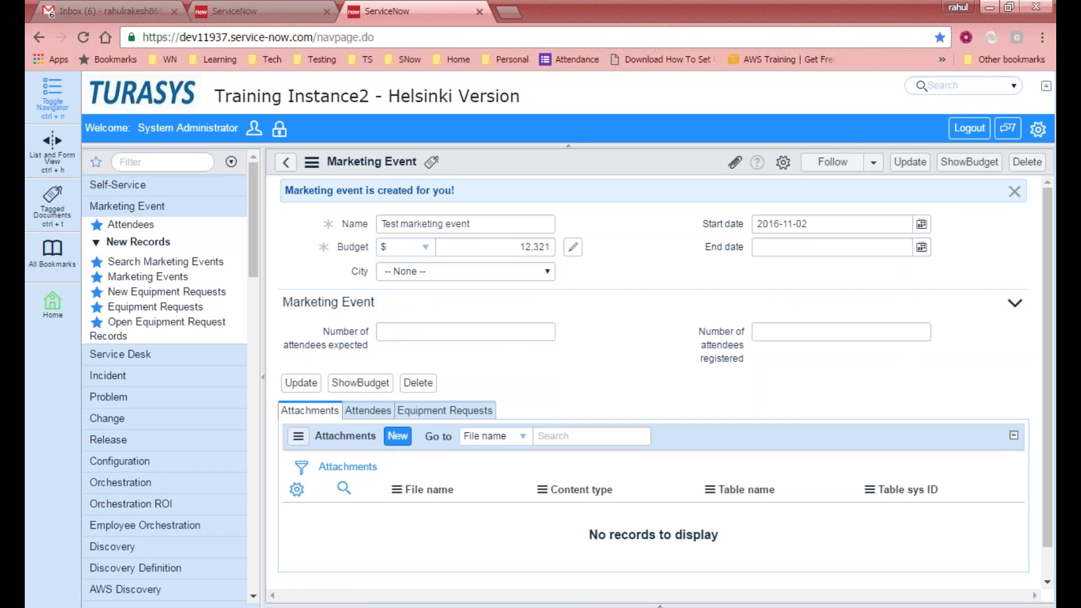
left_click(921, 247)
left_click(841, 308)
Step: Try to enter the text "asdfasdf" as the number of attendees expected and the number of attendees registered
left_click(400, 332)
type("asdfasdf")
left_click(864, 333)
type("asdfasdf")
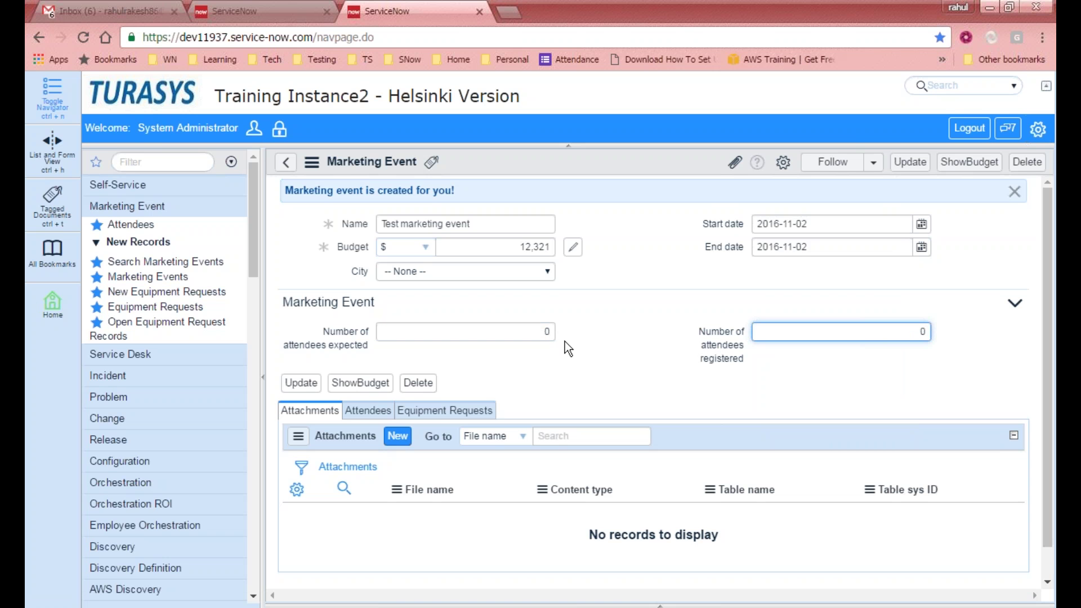
scroll(545, 303, "down", 1)
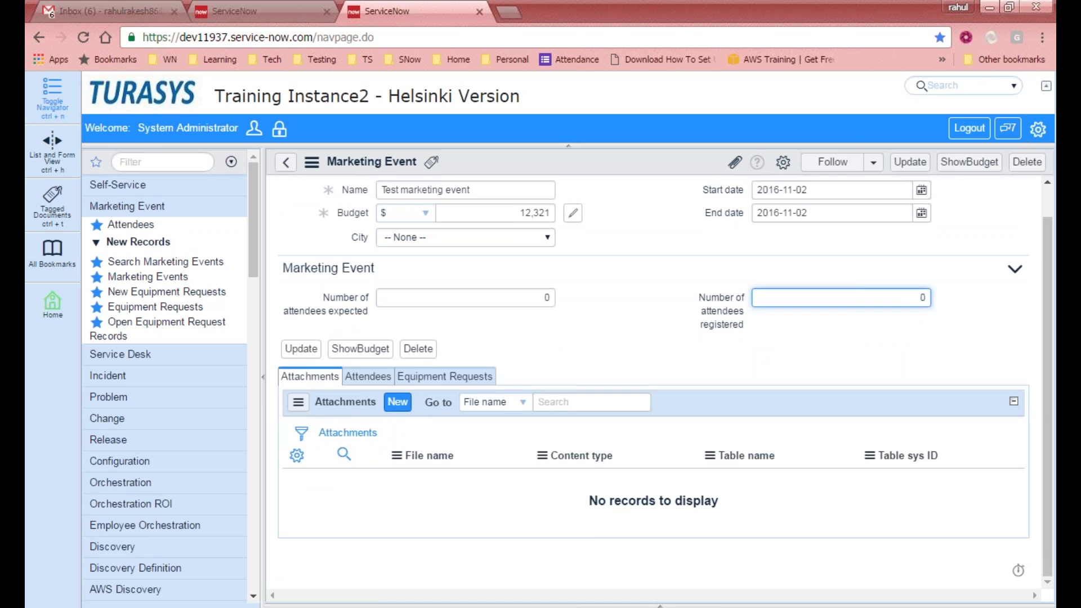
scroll(394, 303, "up", 1)
Step: Leave the marketing event without saving its changes, open Attendees, and start a new attendee record
left_click(130, 224)
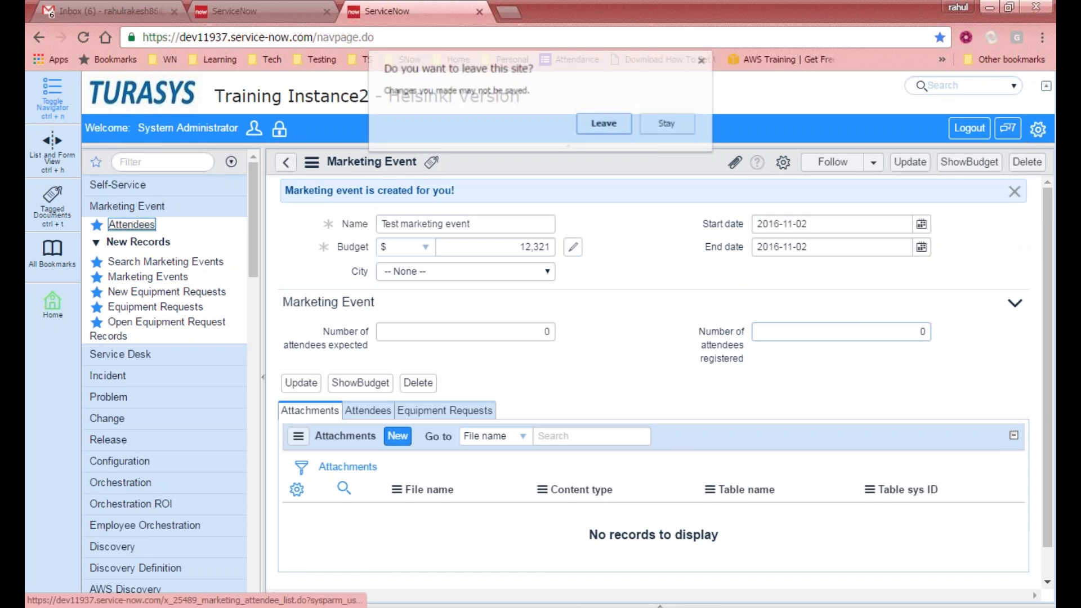
left_click(598, 125)
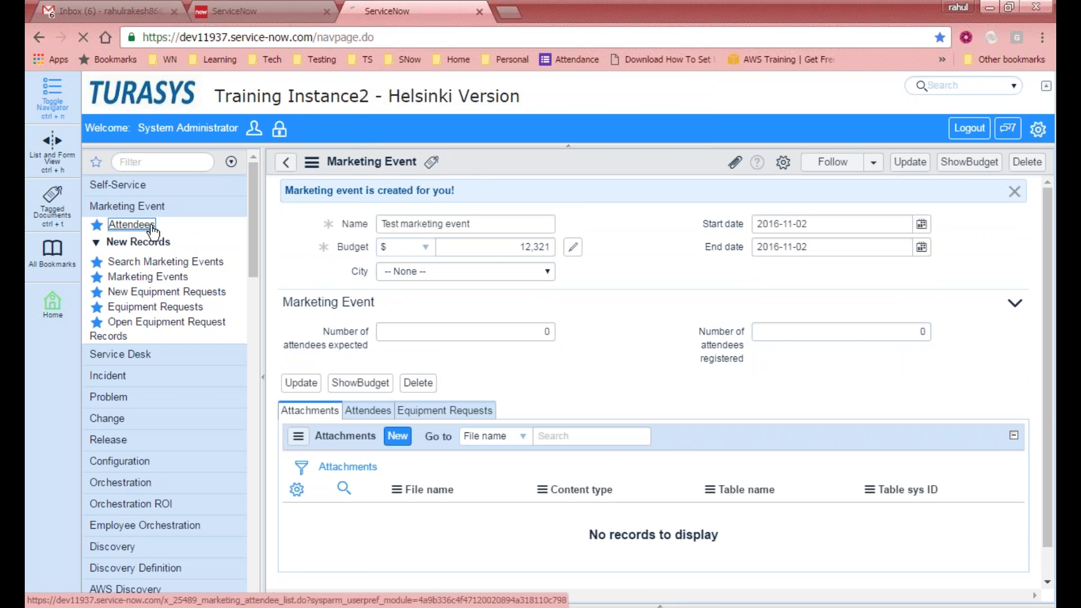
left_click(368, 161)
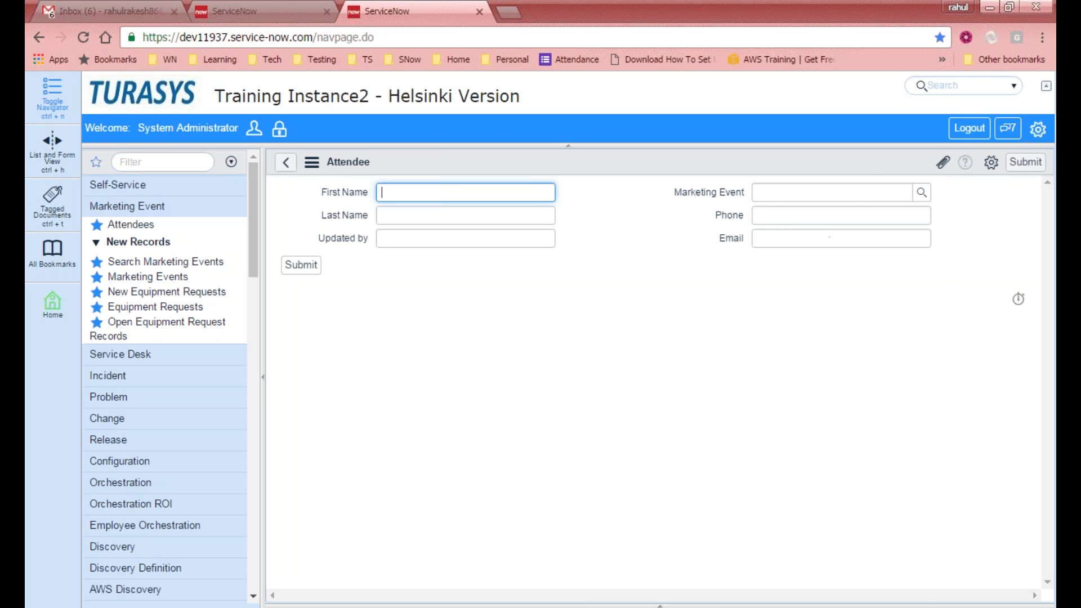
Step: Browse the marketing events offered by the attendee's Marketing Event lookup and close the list without choosing one
left_click(921, 193)
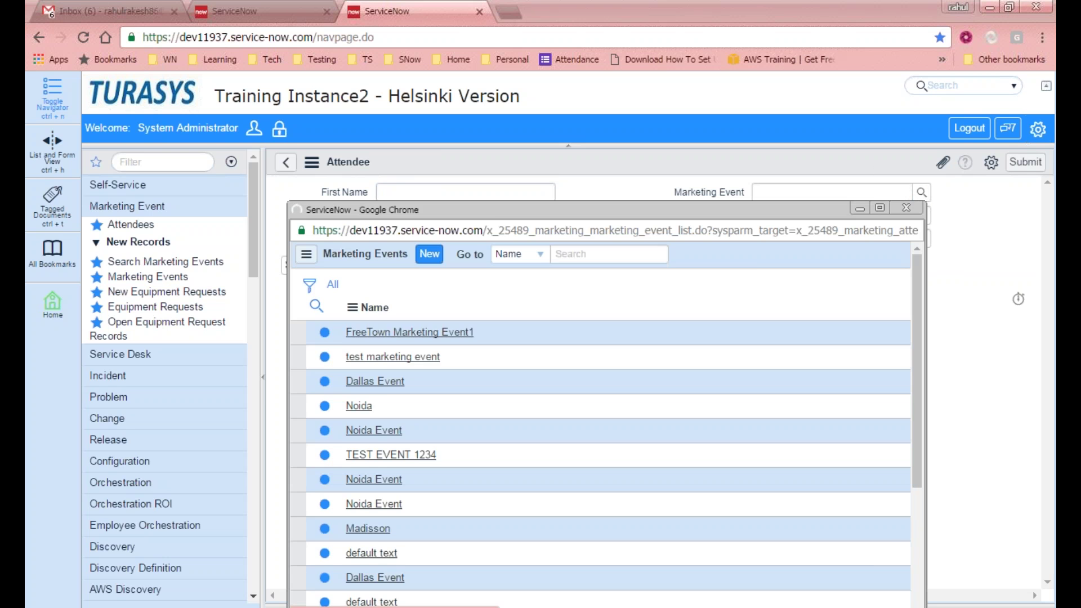
left_click_drag(481, 216, 496, 109)
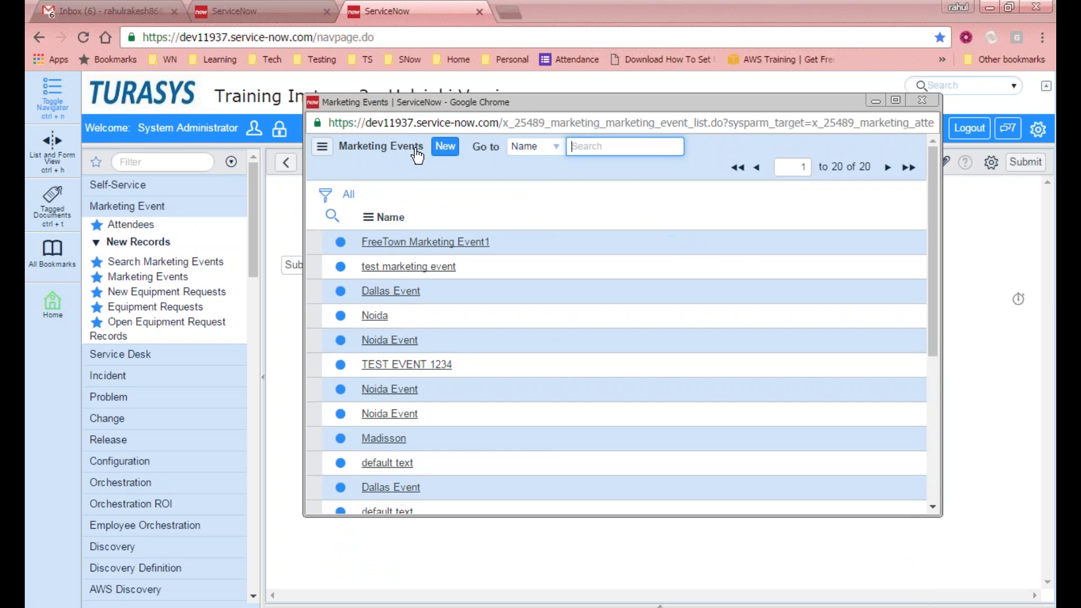
scroll(555, 453, "down", 5)
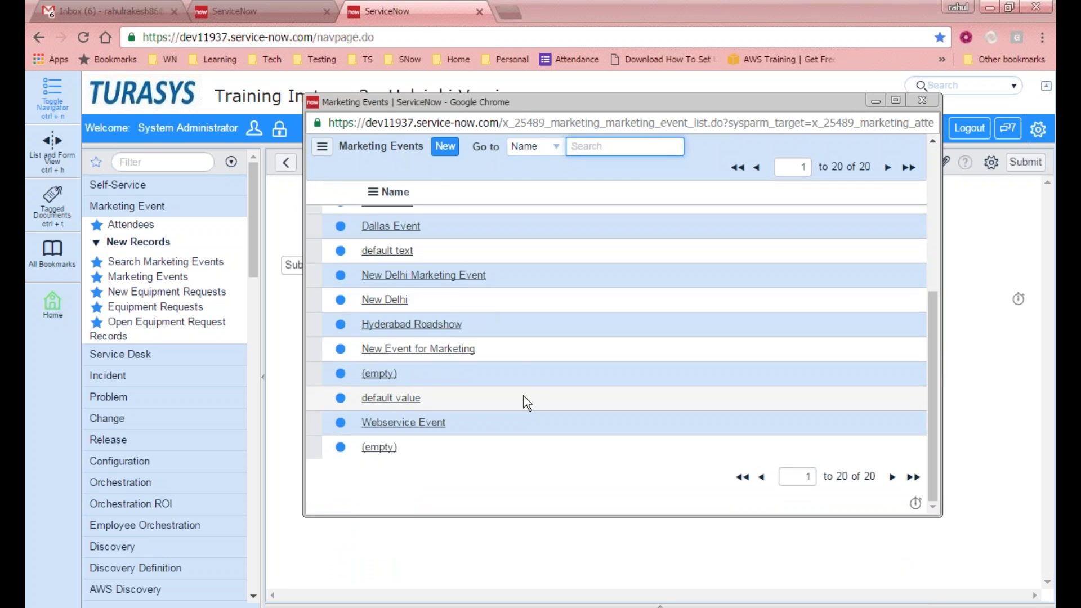
scroll(462, 277, "up", 5)
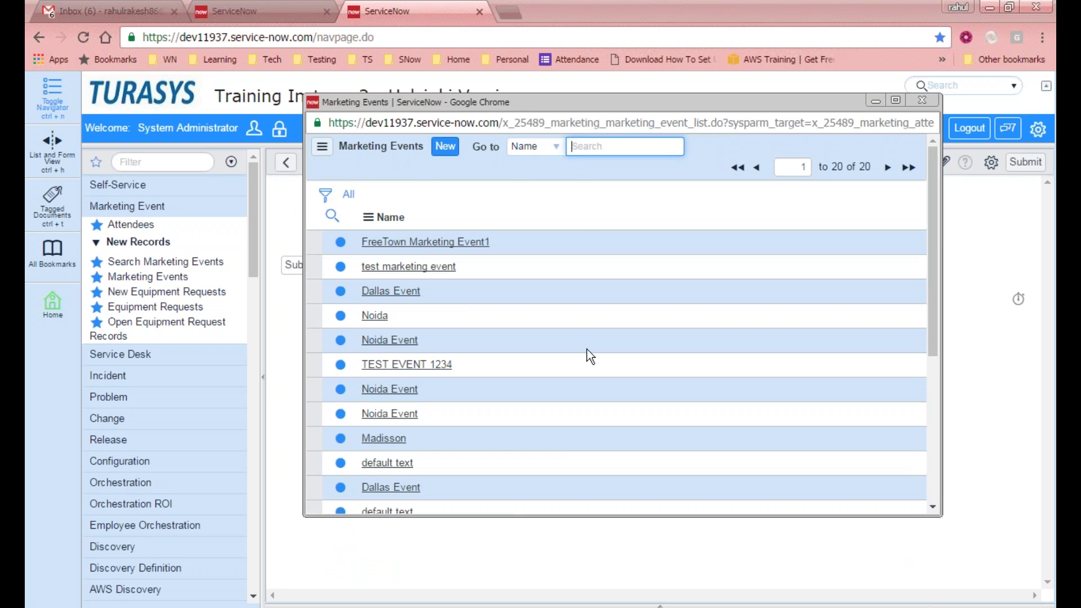
left_click_drag(931, 240, 929, 259)
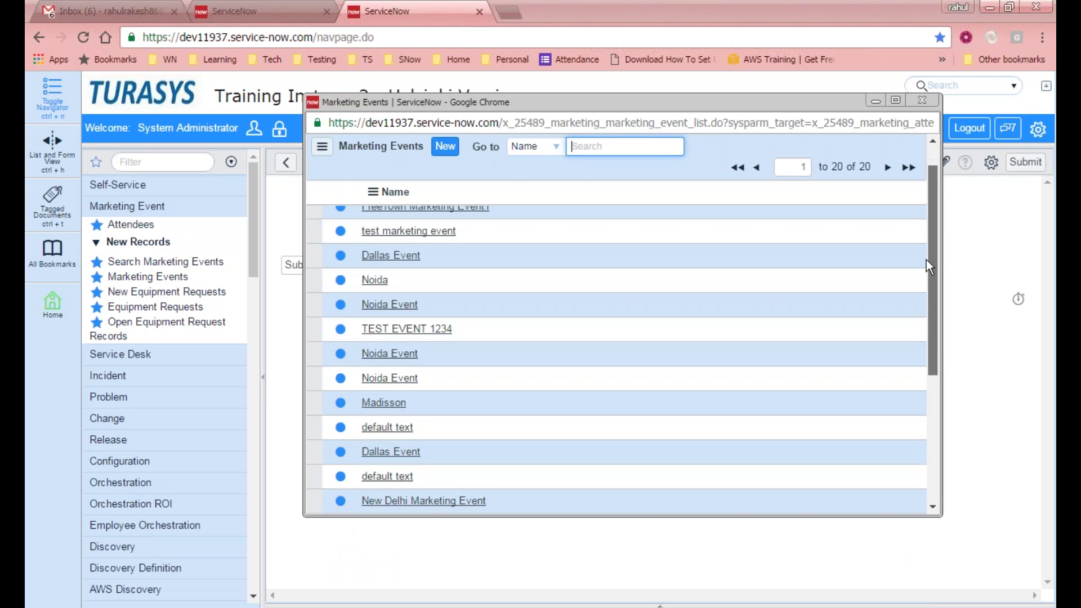
left_click_drag(942, 304, 885, 302)
scroll(619, 276, "up", 2)
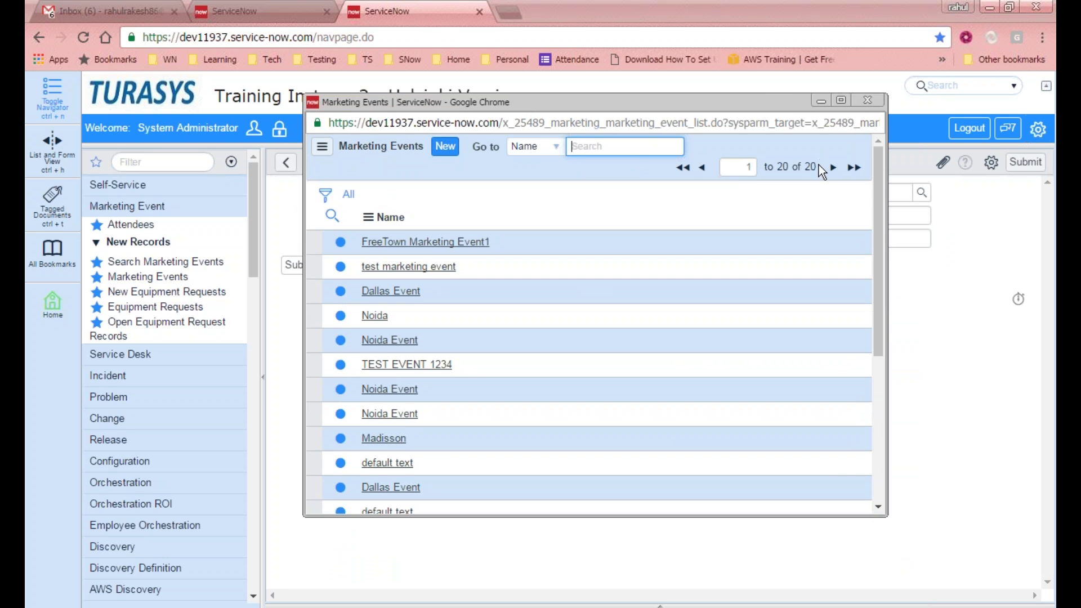
left_click(870, 100)
Step: Set the new attendee's Marketing Event reference to "test marketing event" from the lookup list
left_click(922, 192)
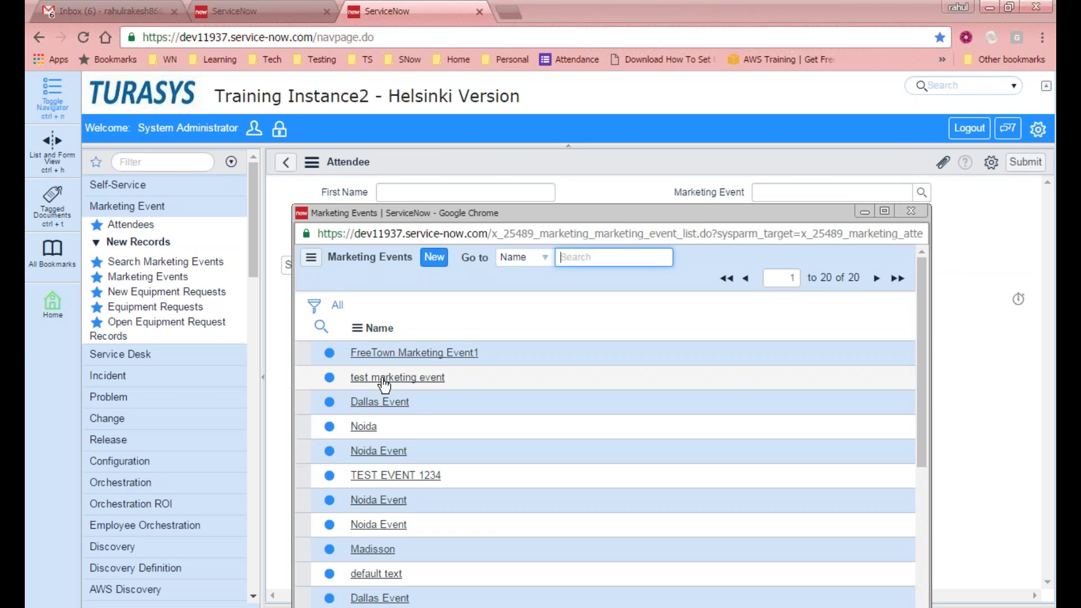
left_click(384, 363)
left_click(874, 196)
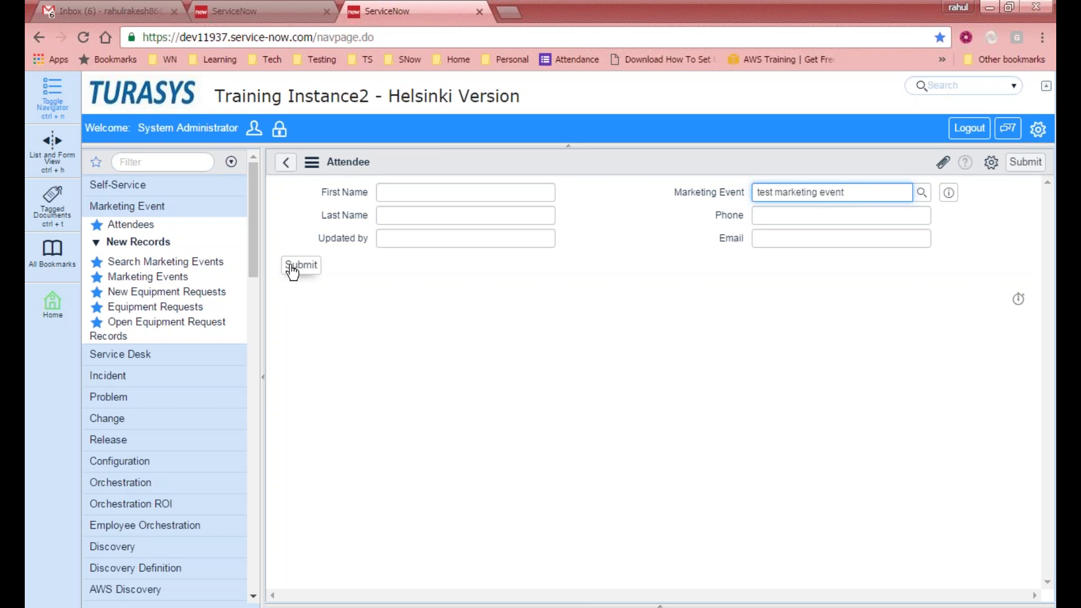
left_click(652, 18)
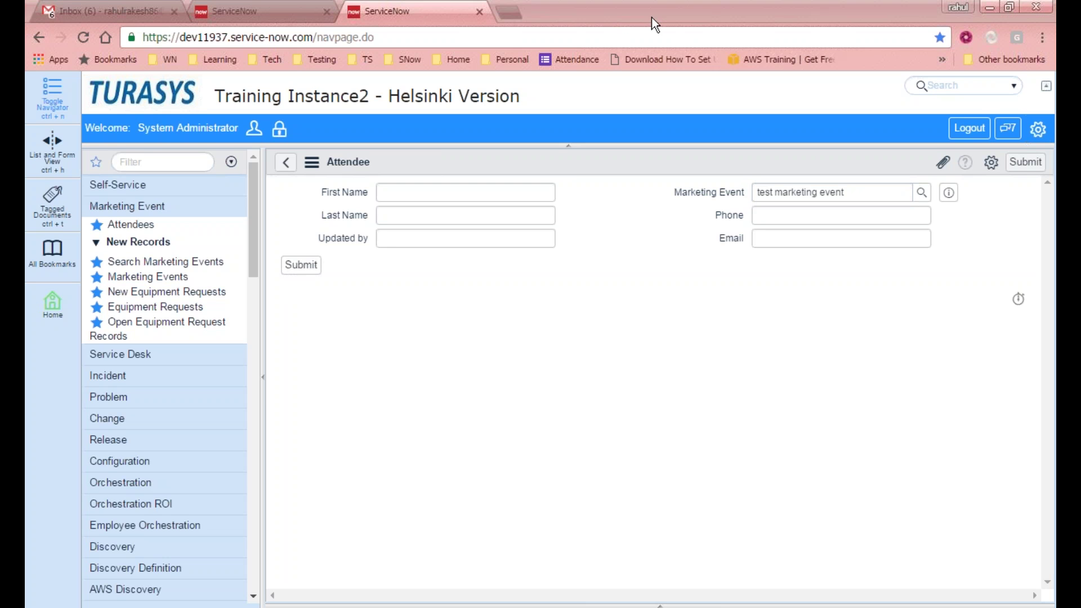
left_click(583, 299)
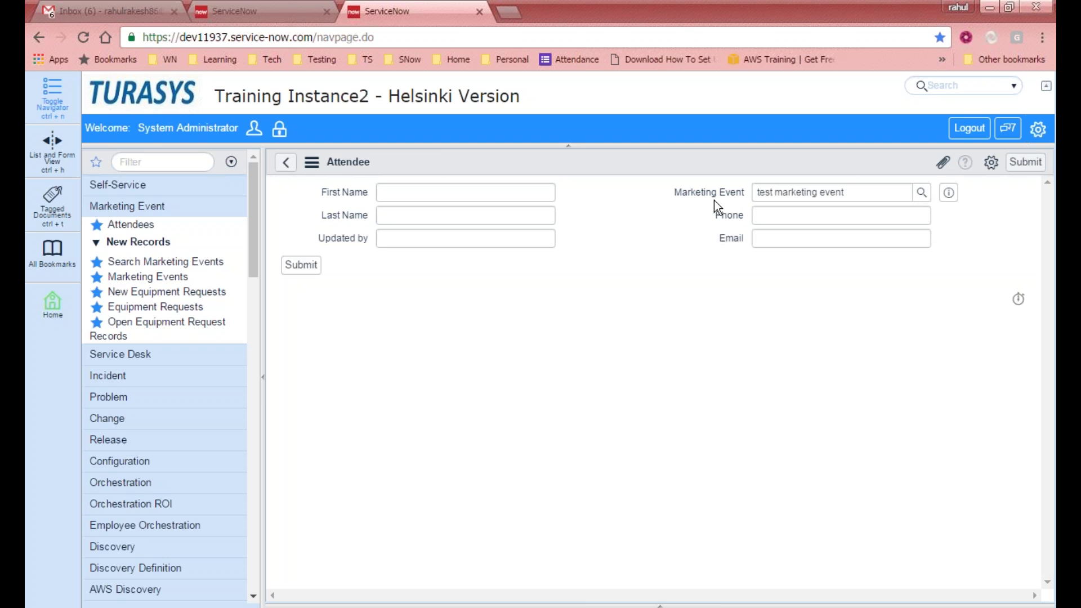
Step: Look at the Marketing Event lookup list again and close it, keeping the chosen event
left_click(921, 193)
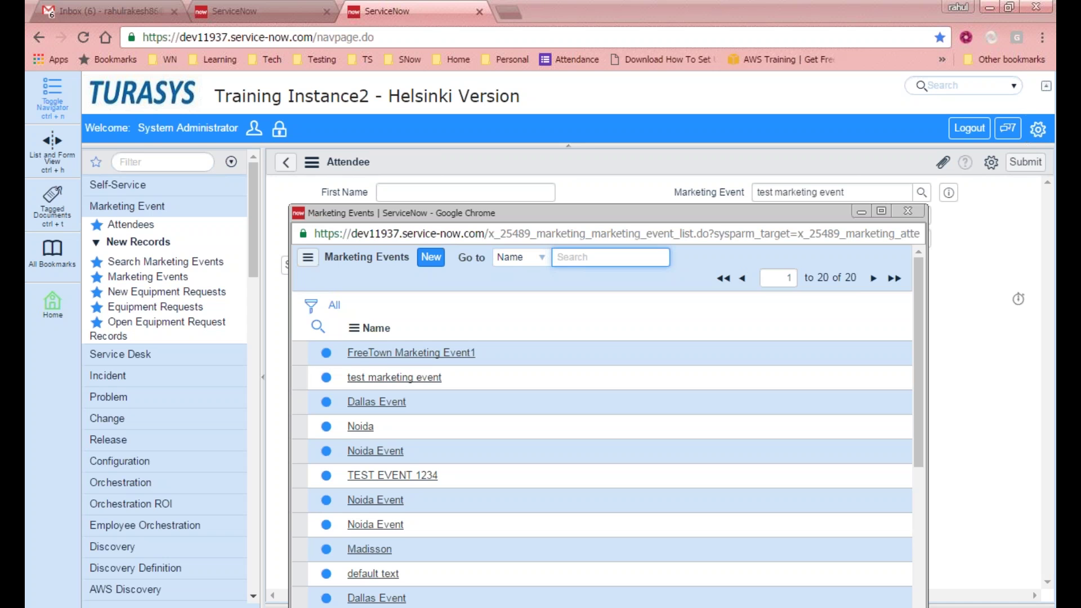
left_click(916, 214)
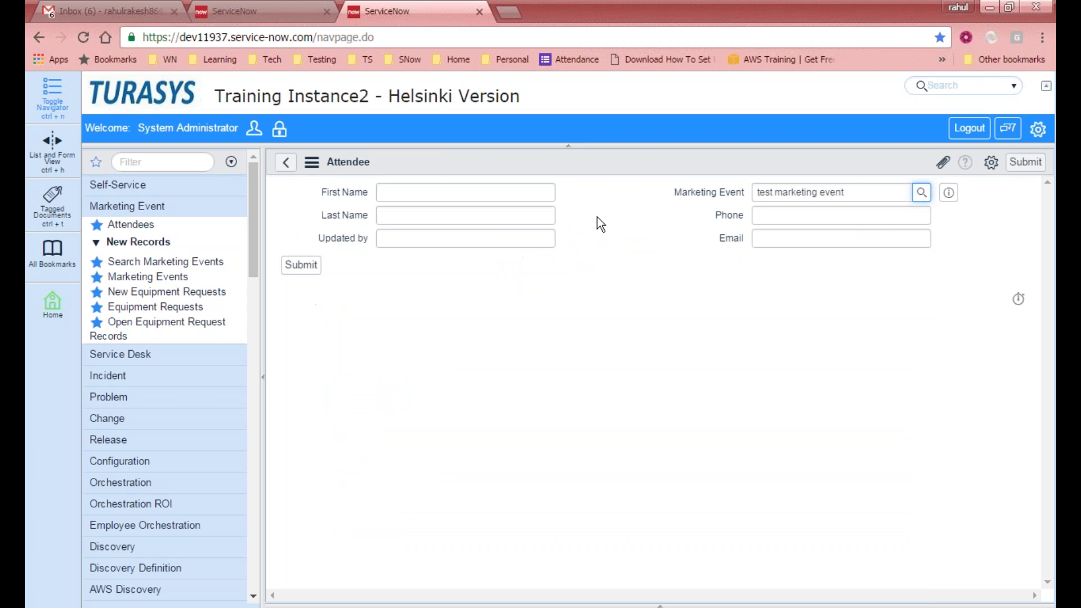
left_click(508, 312)
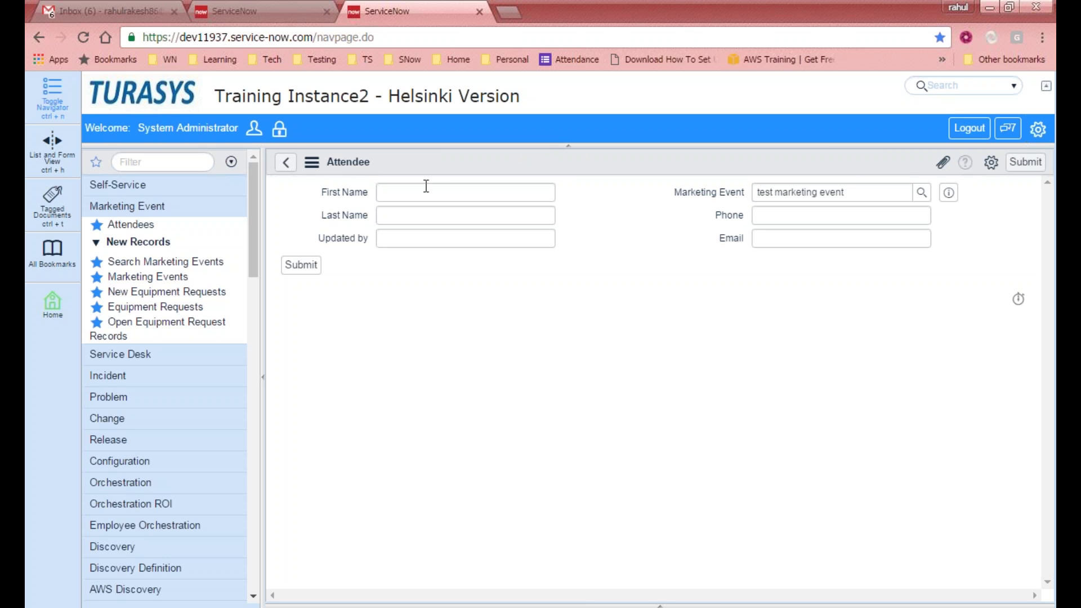
Step: View the Marketing Event table definition in the dev23403 instance and return to the attendee form
left_click(306, 13)
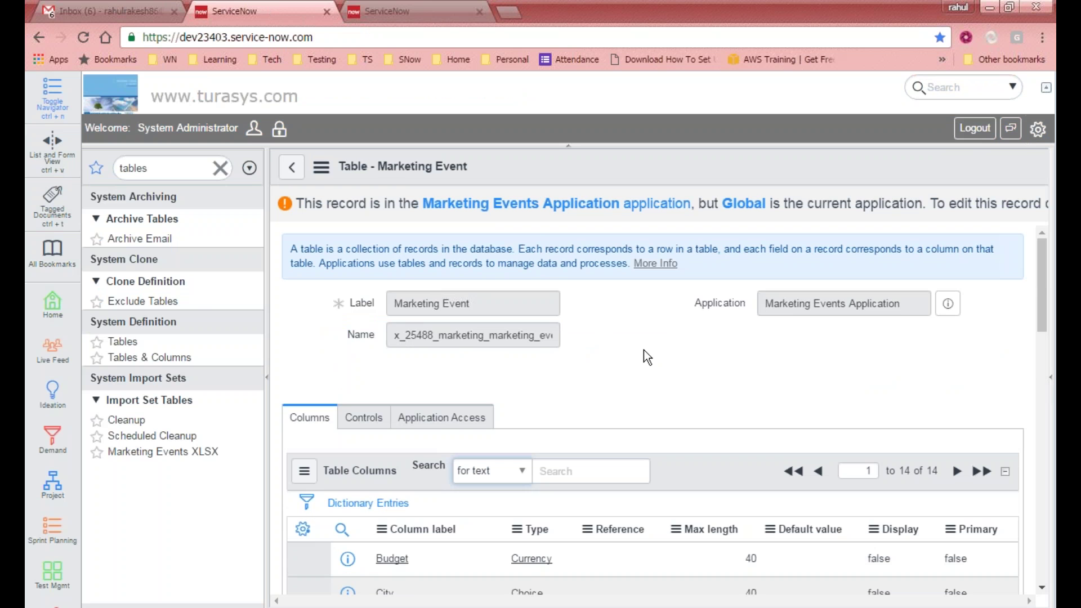
left_click(389, 9)
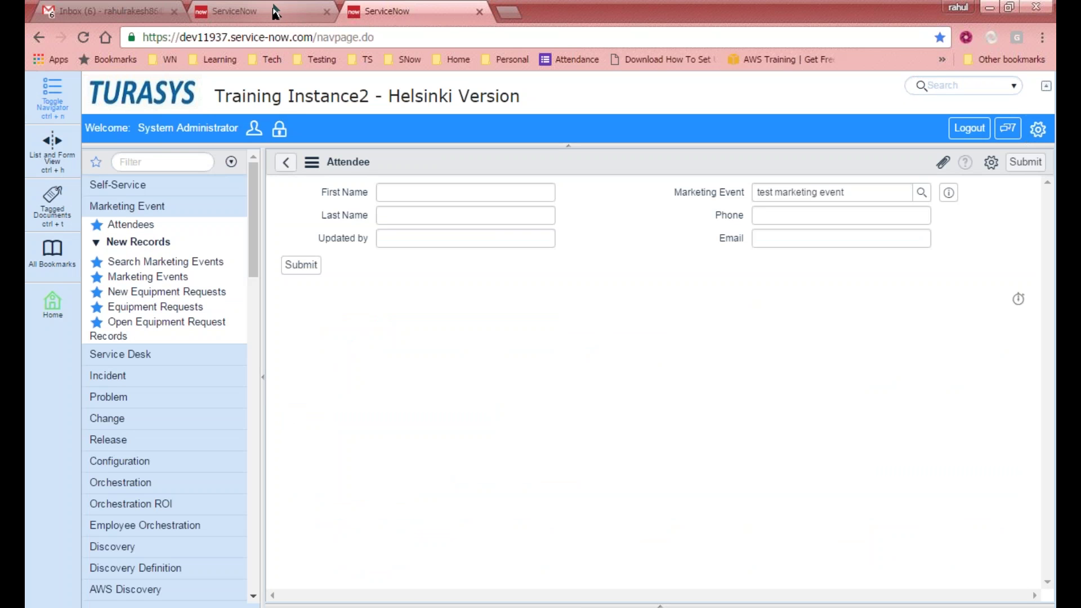
Step: Switch to the dev23403 instance and open the Sample Table definition from its Tables & Columns list
left_click(253, 12)
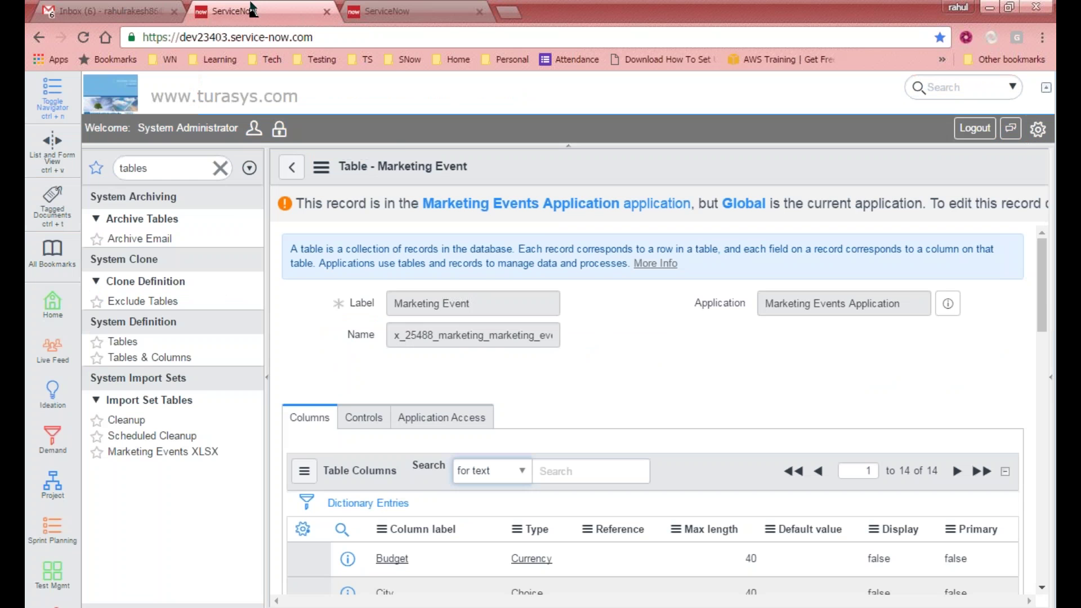
left_click(143, 358)
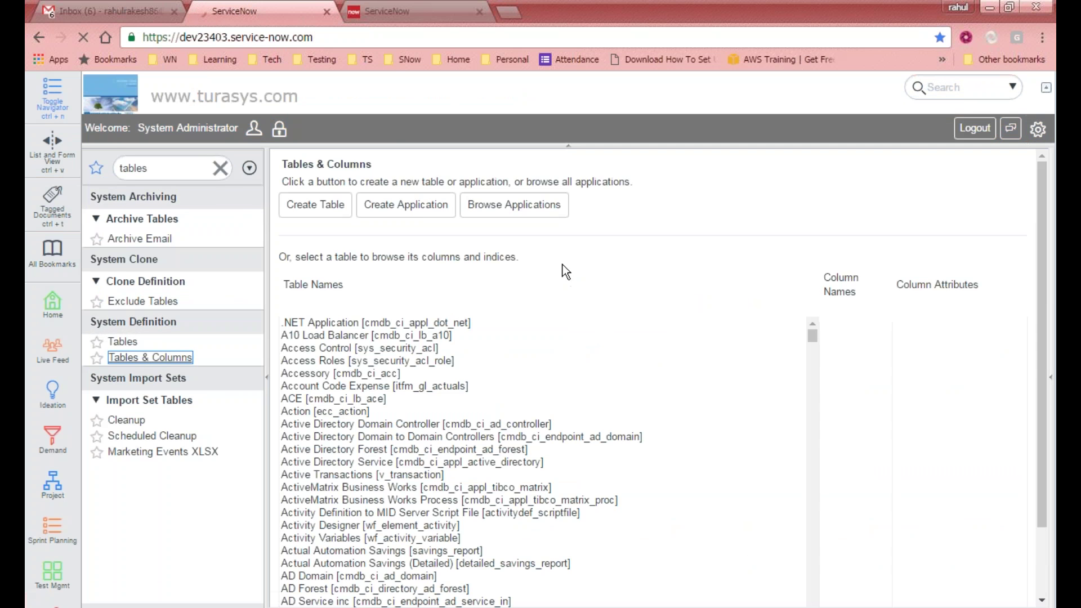
scroll(388, 467, "down", 1)
left_click(383, 462)
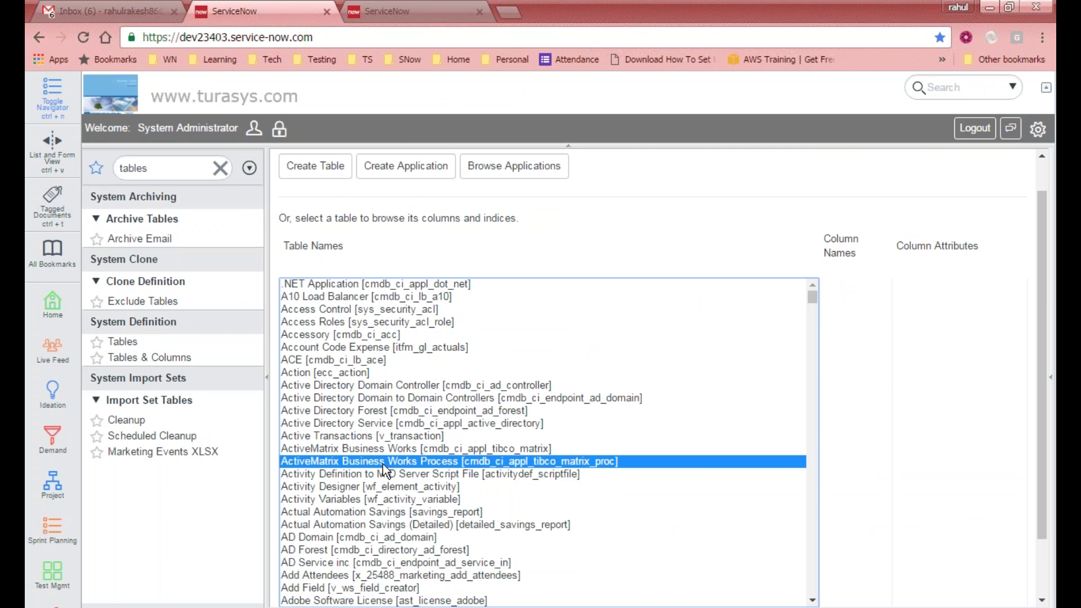
left_click_drag(1038, 278, 1050, 433)
left_click(308, 377)
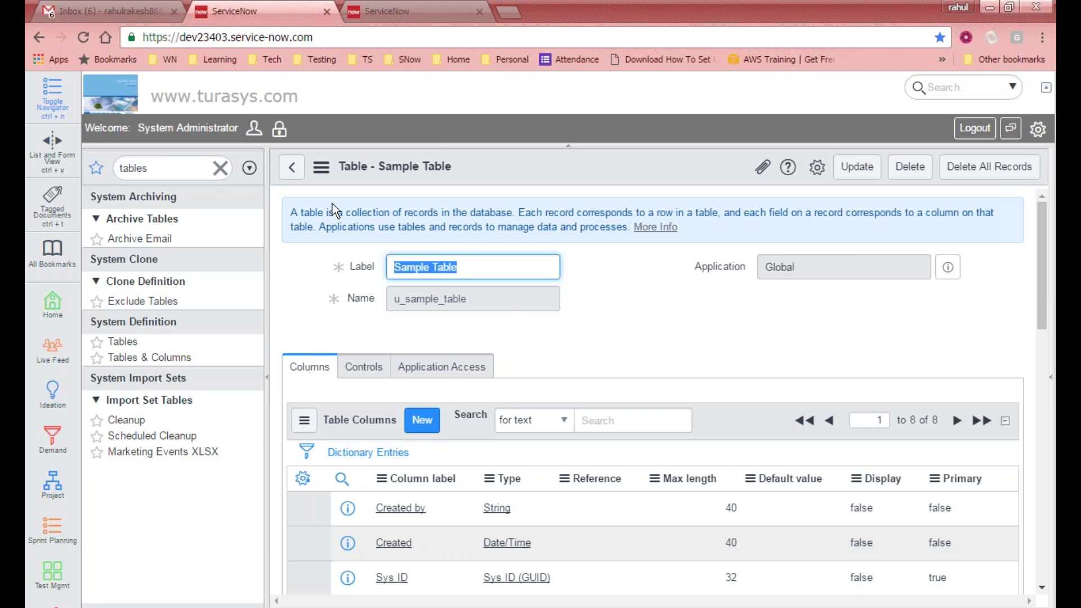
Step: Clear the application navigator's filter to list all applications
double_click(148, 168)
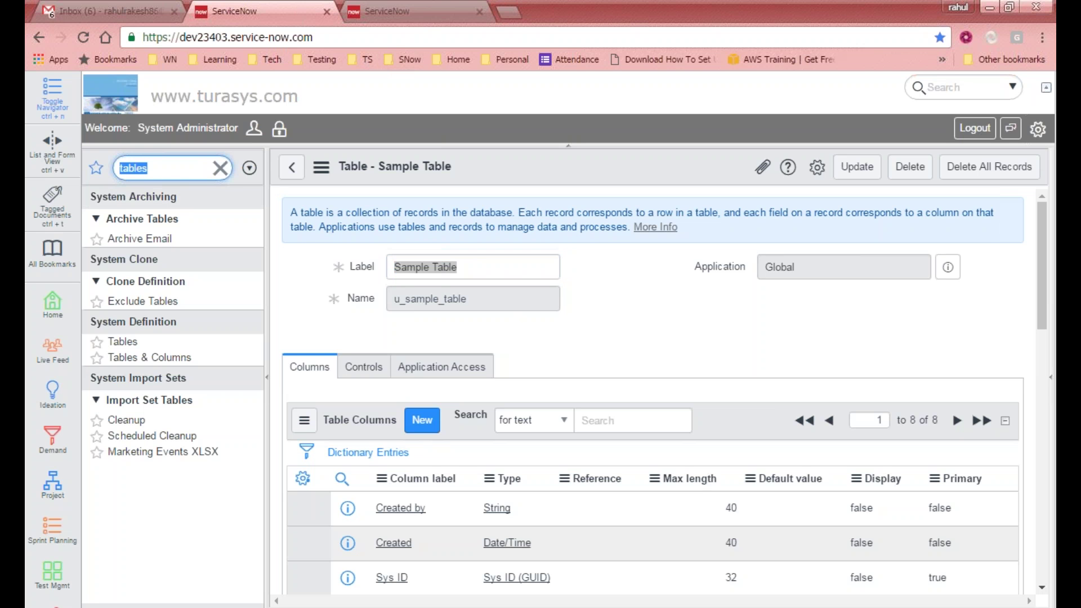
left_click(220, 168)
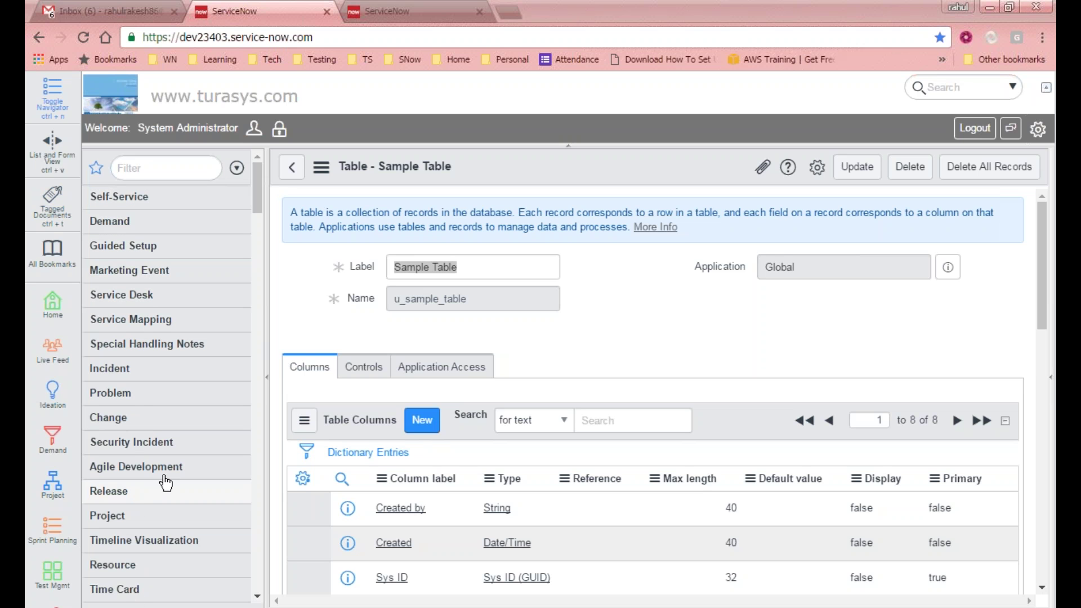
Step: Open the Marketing Event application's Attendees list and bring up a blank attendee form
left_click(135, 270)
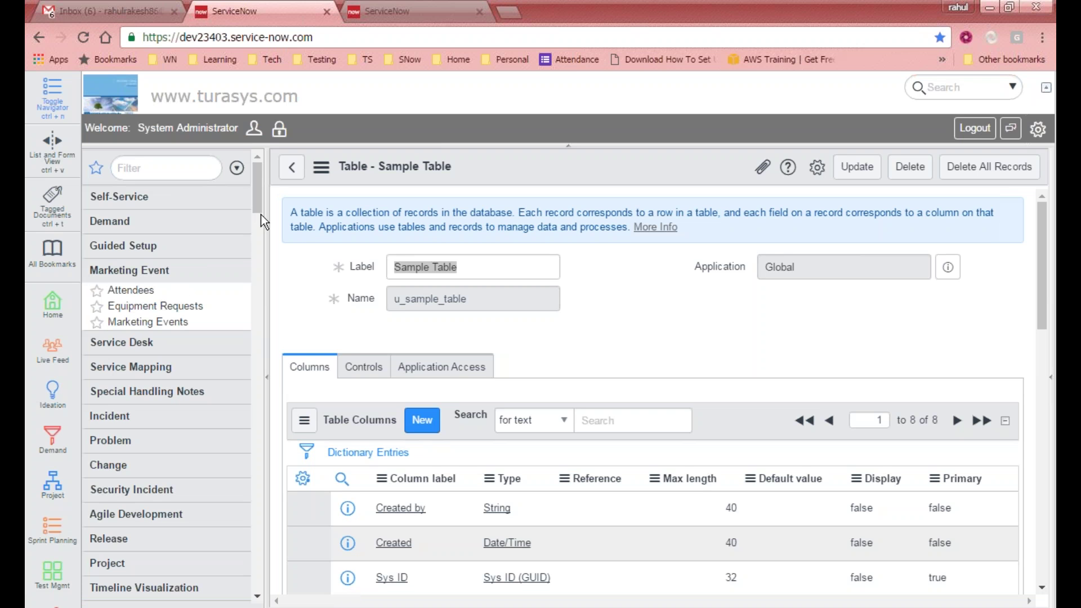
left_click(130, 274)
left_click(129, 274)
left_click(130, 292)
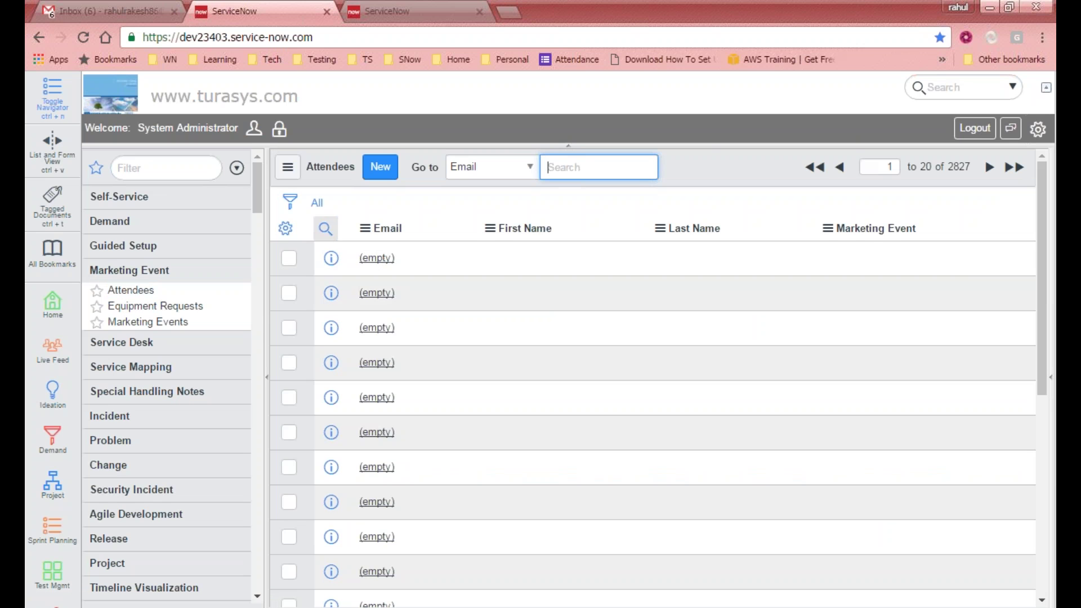
left_click(378, 170)
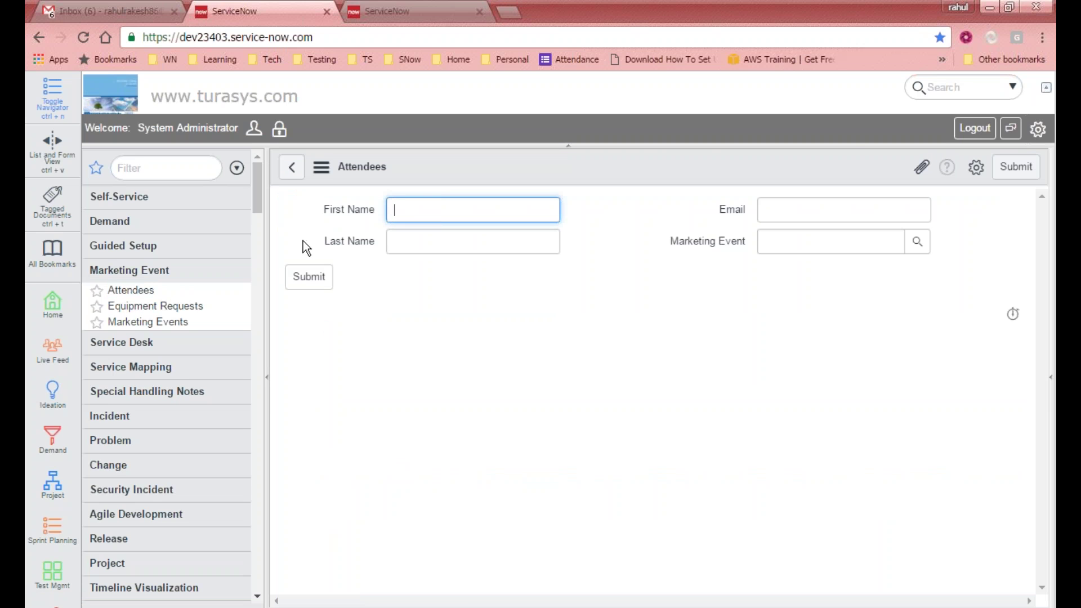
Step: Start a new Equipment Request record and open Form Design for its form
left_click(145, 307)
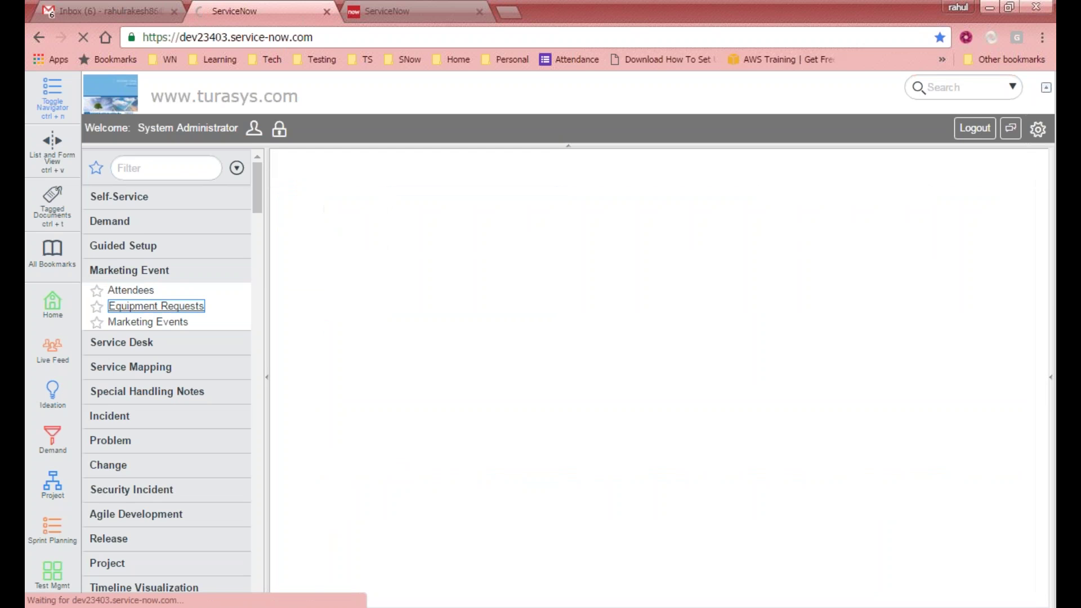
left_click(440, 177)
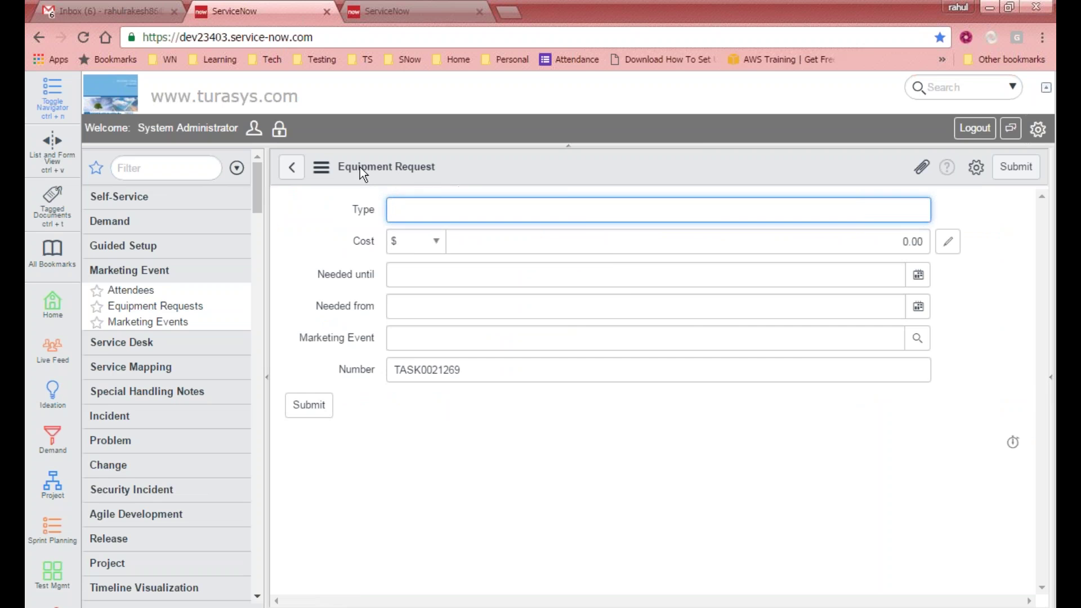
right_click(566, 167)
mouse_move(609, 198)
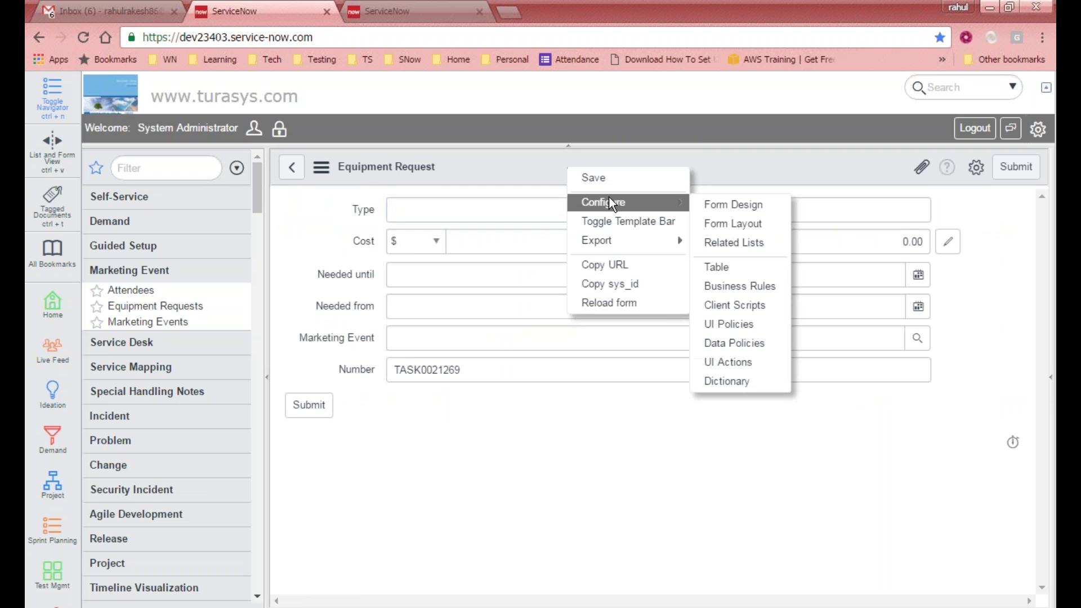
left_click(748, 206)
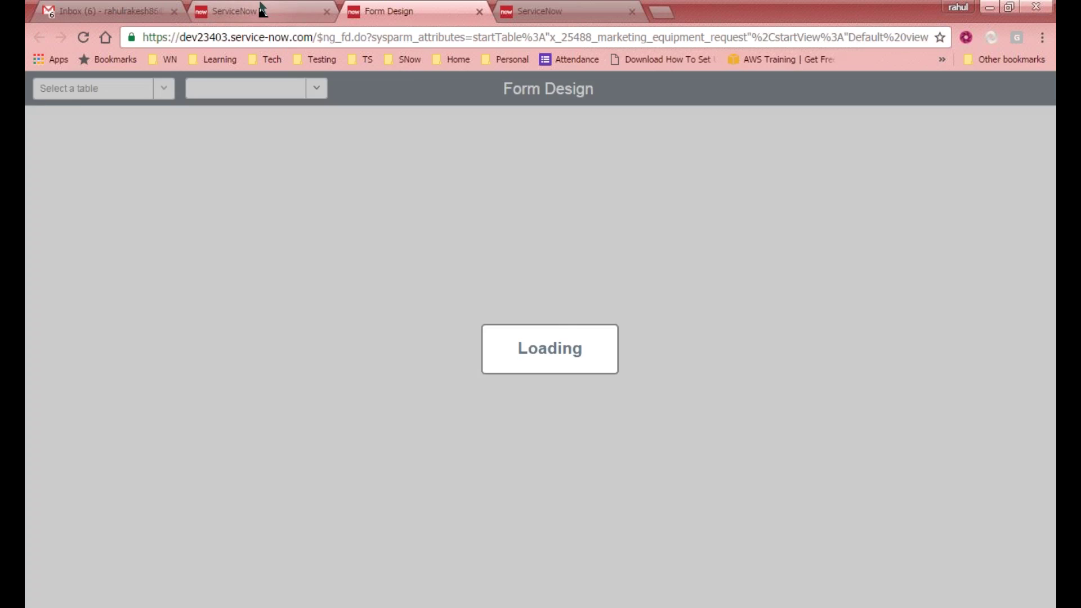
Step: Revisit the Equipment Request form's configuration options and examine the available fields in its Form Design
left_click(262, 10)
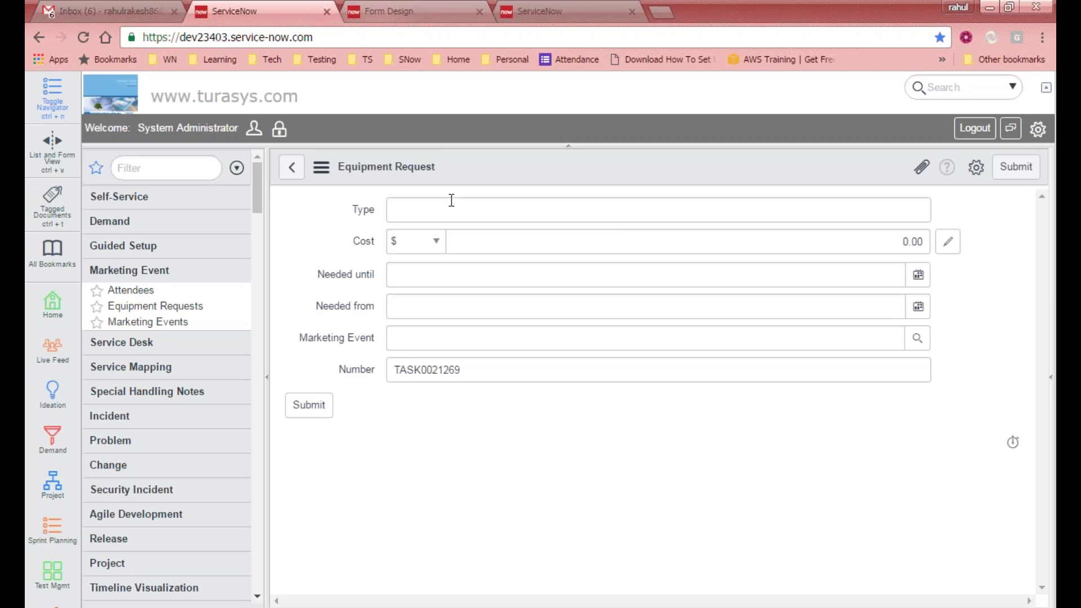
right_click(490, 161)
mouse_move(551, 190)
left_click(676, 193)
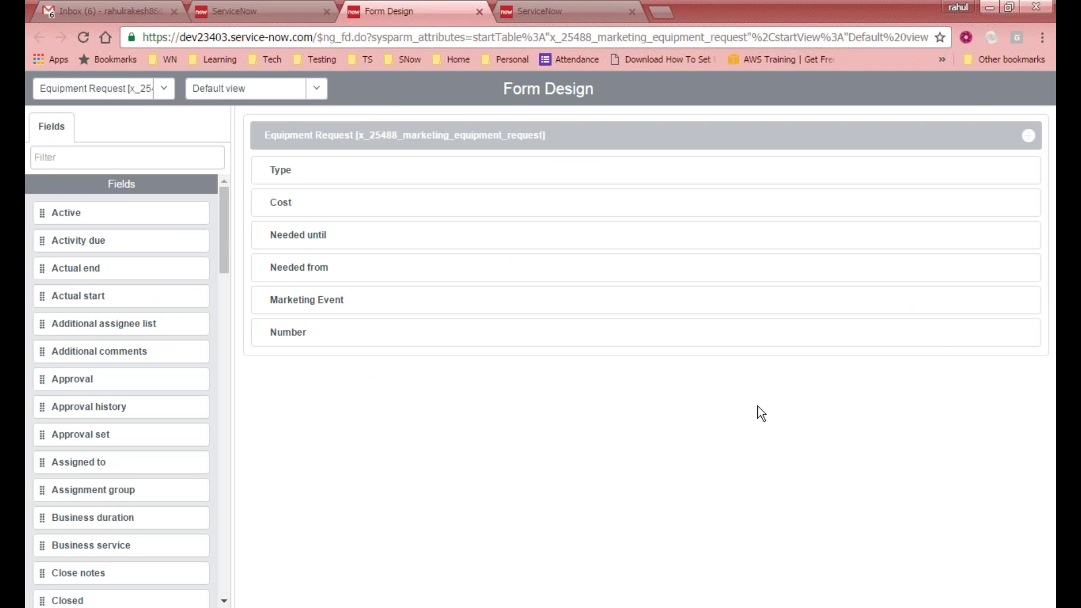
left_click_drag(225, 232, 227, 176)
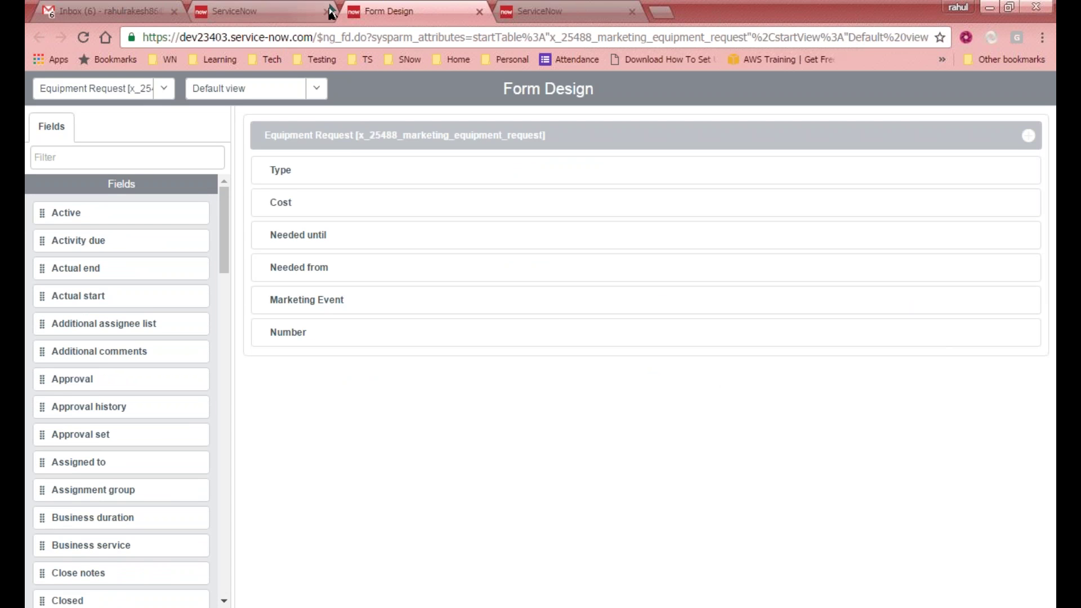
Step: Set the current application to Marketing Events Application in the system settings and reload the Form Design page
left_click(256, 9)
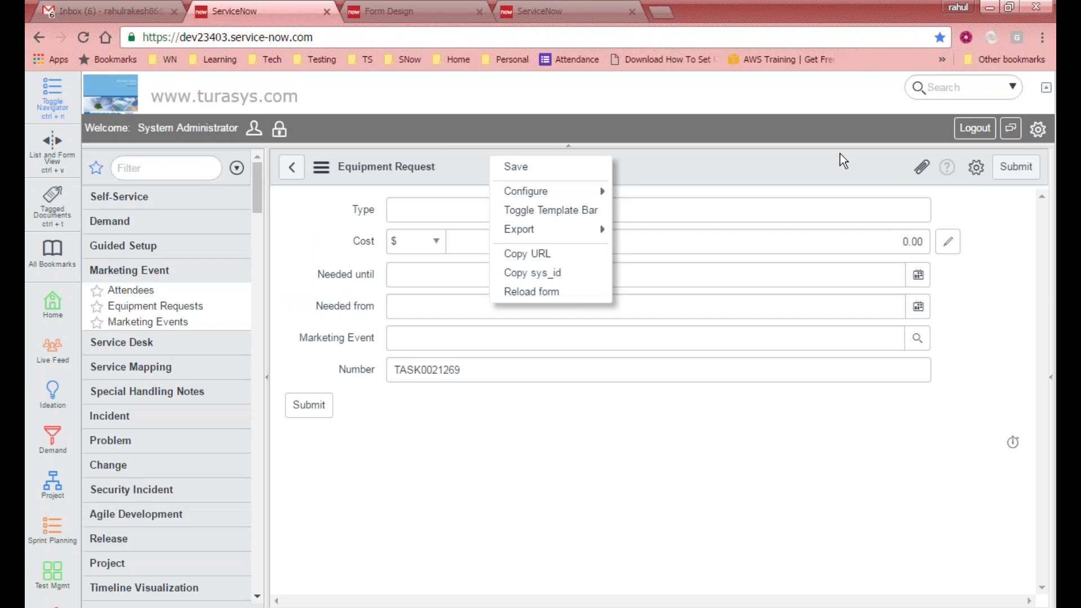
left_click(1038, 130)
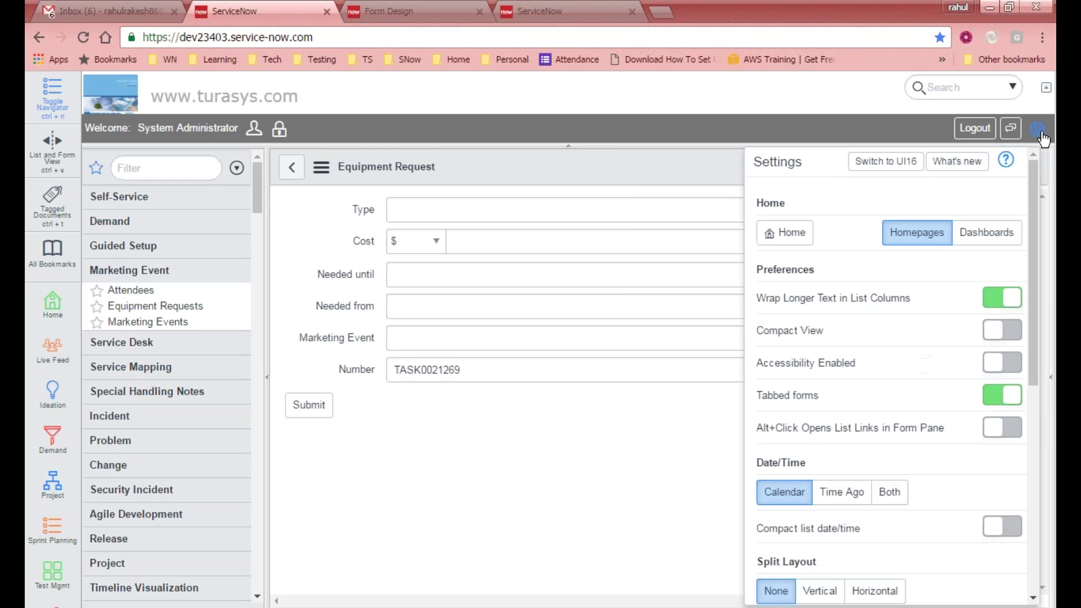
left_click_drag(1033, 274, 1029, 421)
left_click(826, 431)
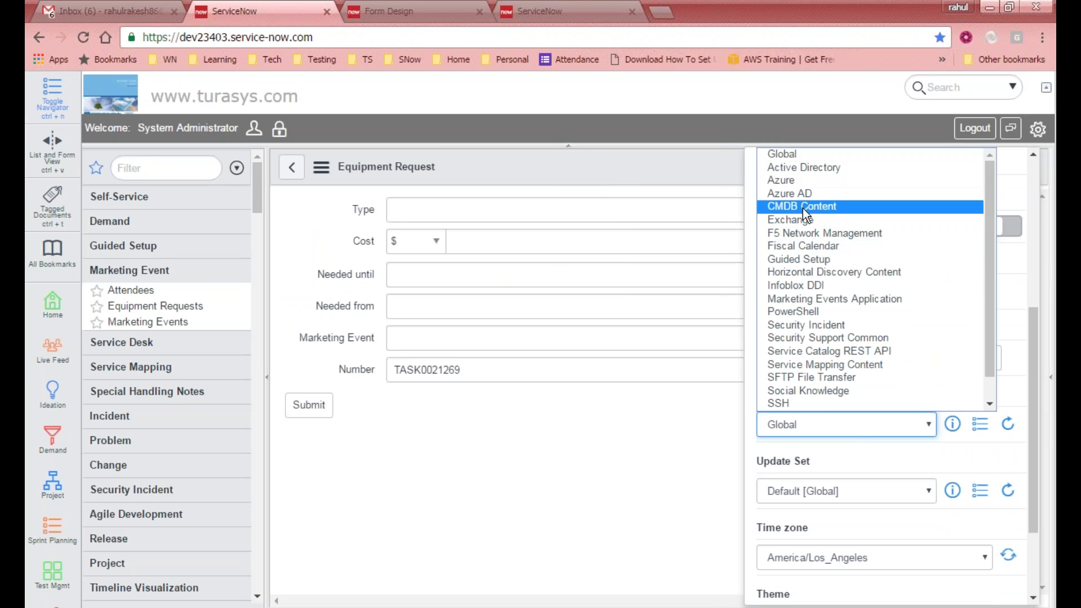
left_click(807, 298)
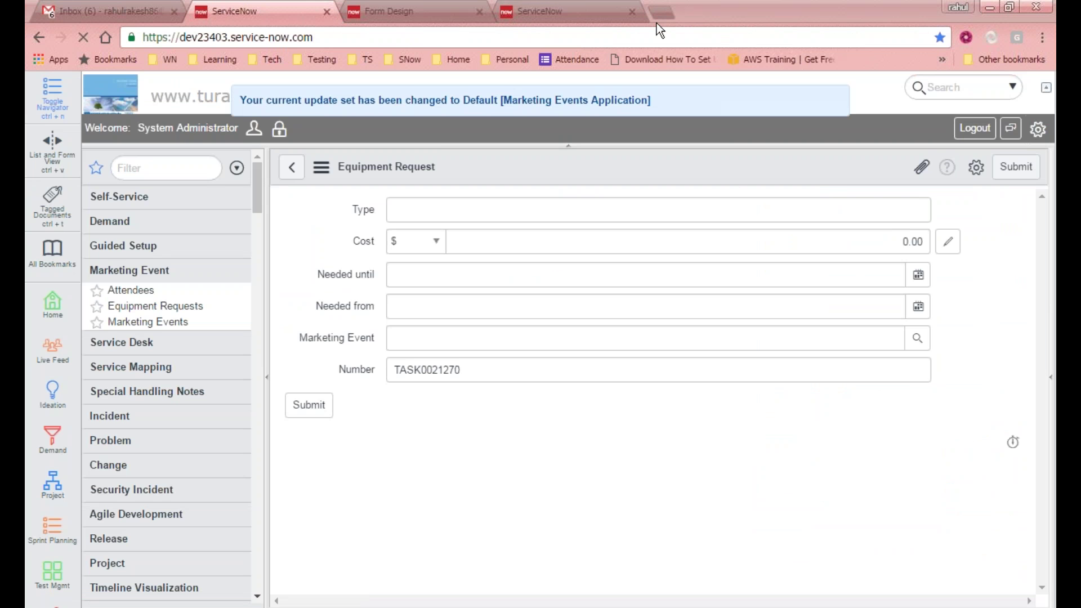
left_click(459, 12)
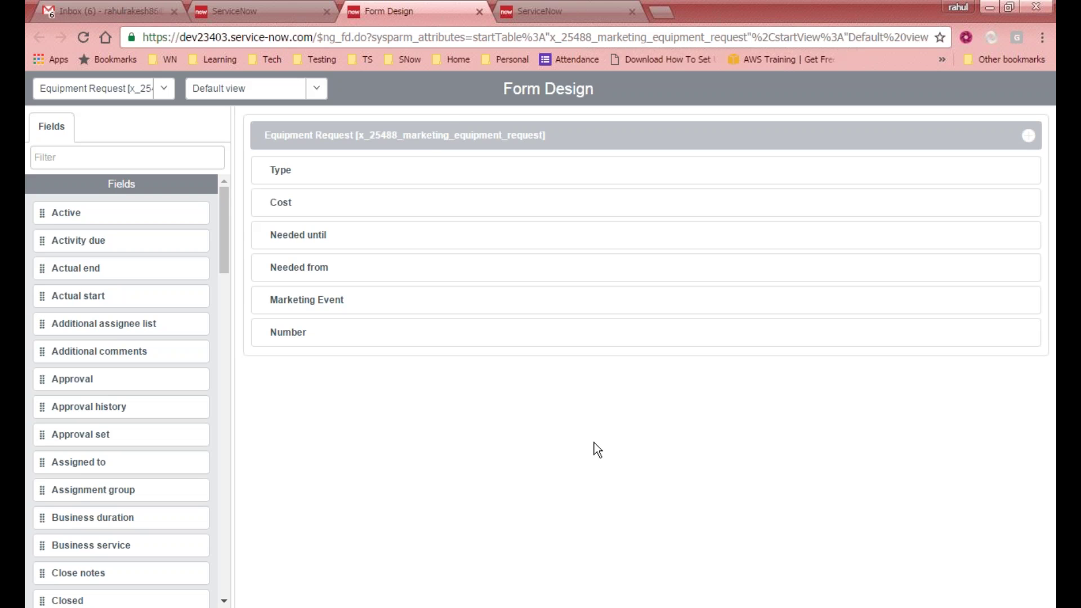
key("F5")
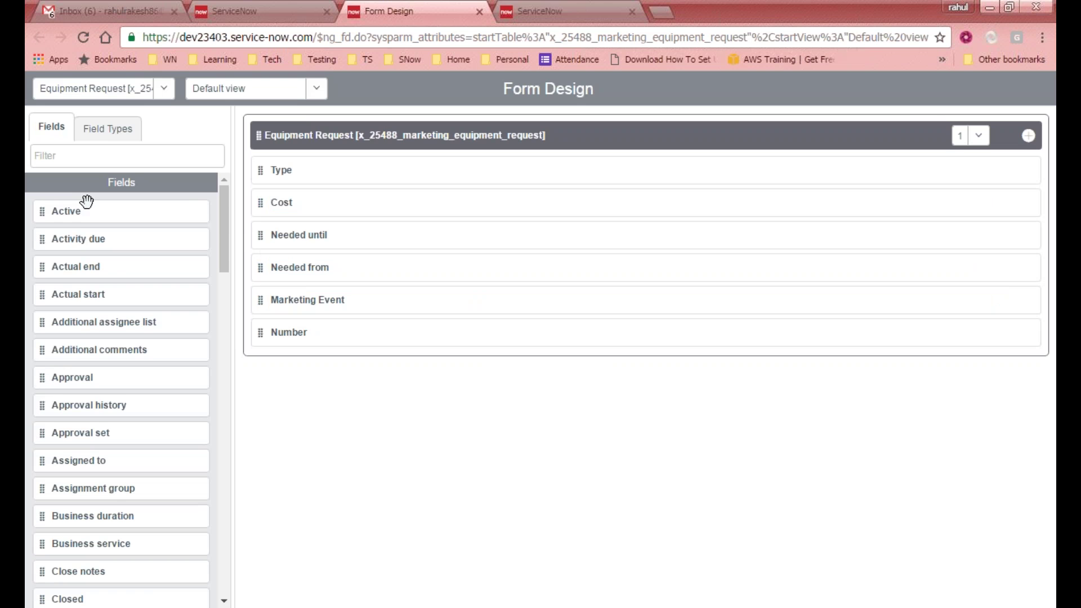
Step: Add the Approval field below Number in the Equipment Request form layout and save the design
left_click(292, 9)
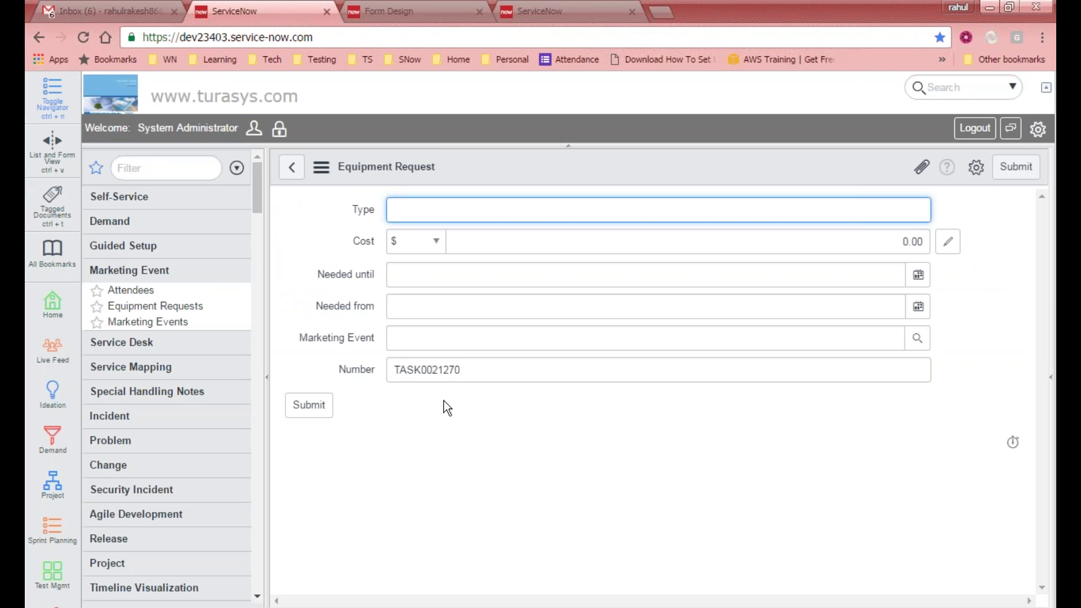
left_click(402, 8)
left_click_drag(45, 378, 274, 372)
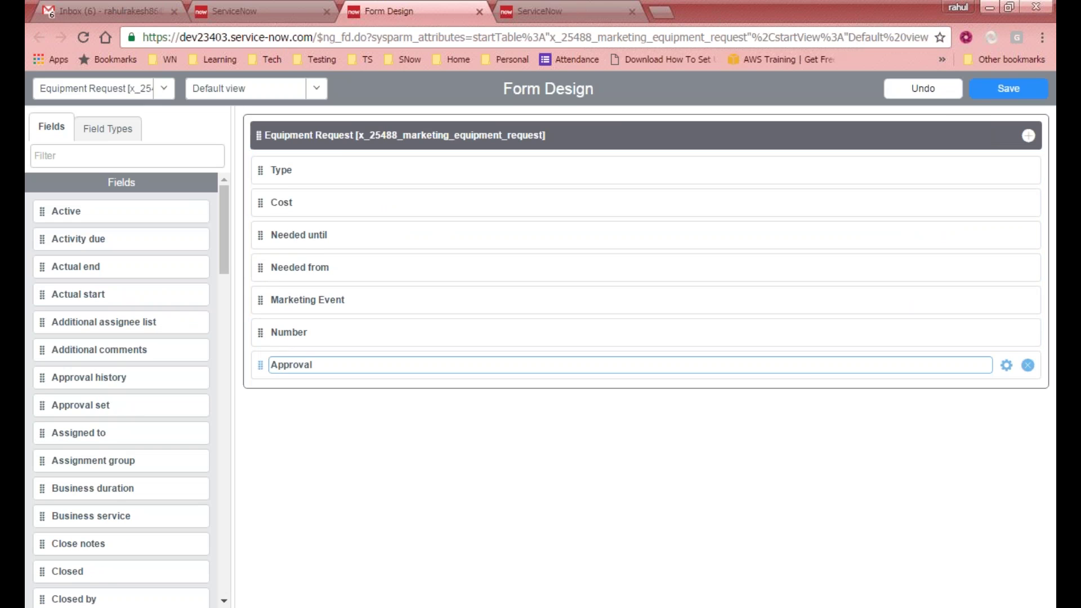
left_click(1008, 90)
Step: Reload the Equipment Request form and view the choices offered by its Approval field
left_click(293, 10)
left_click(670, 474)
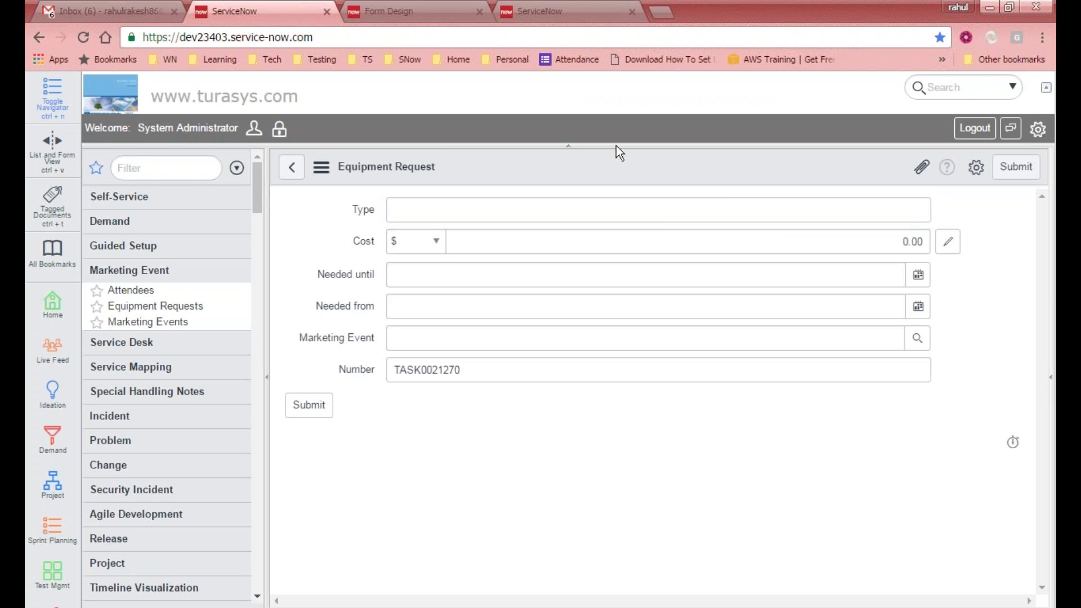
right_click(598, 171)
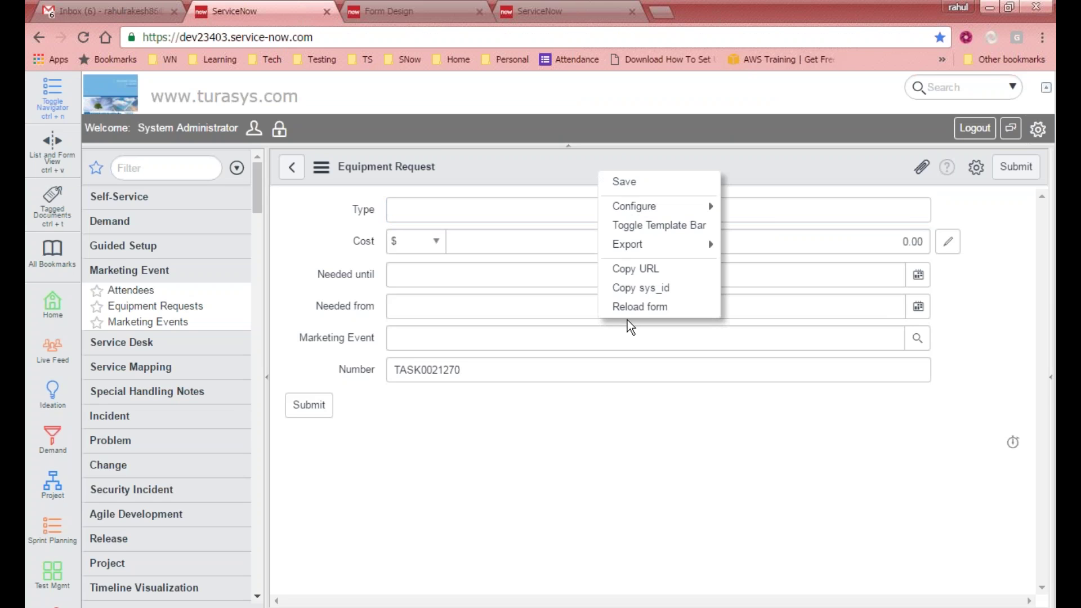
left_click(642, 309)
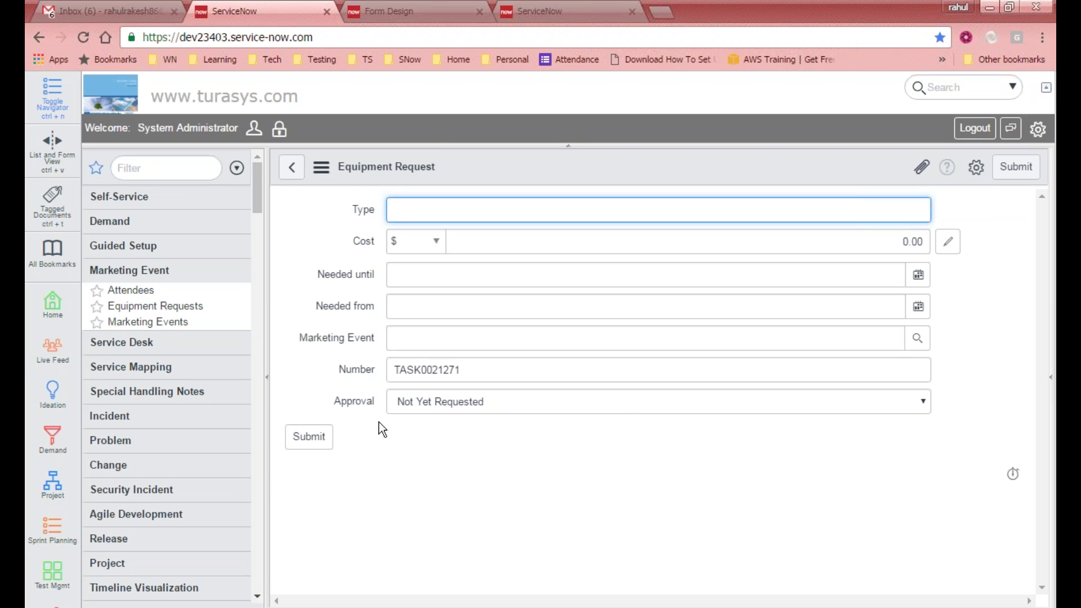
left_click(508, 408)
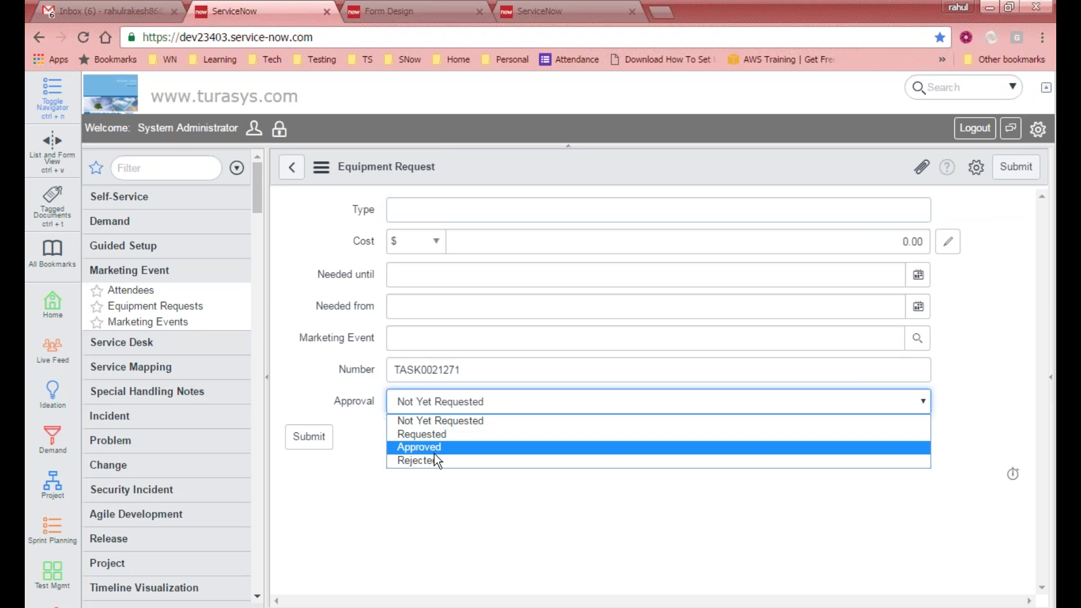
left_click(430, 487)
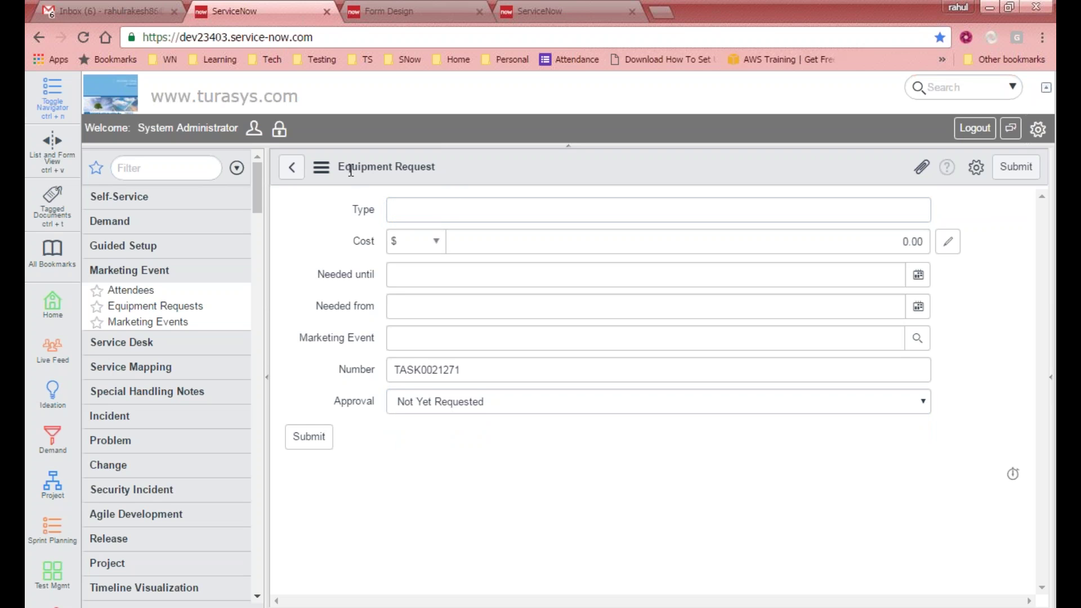
Step: Remove the Approval field from the Equipment Request form layout and save the design
left_click(406, 11)
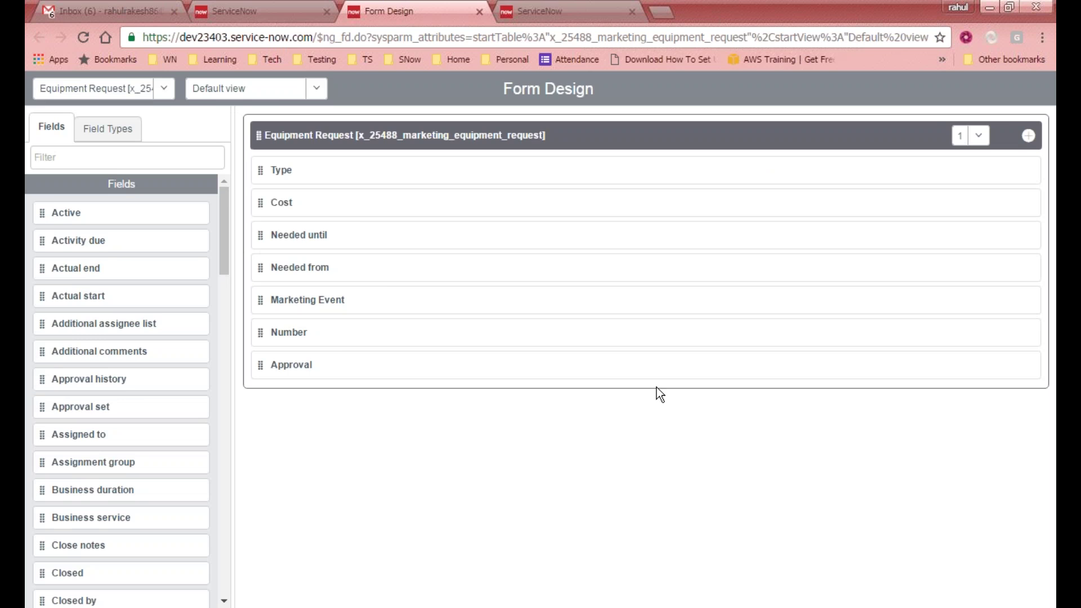
left_click(259, 11)
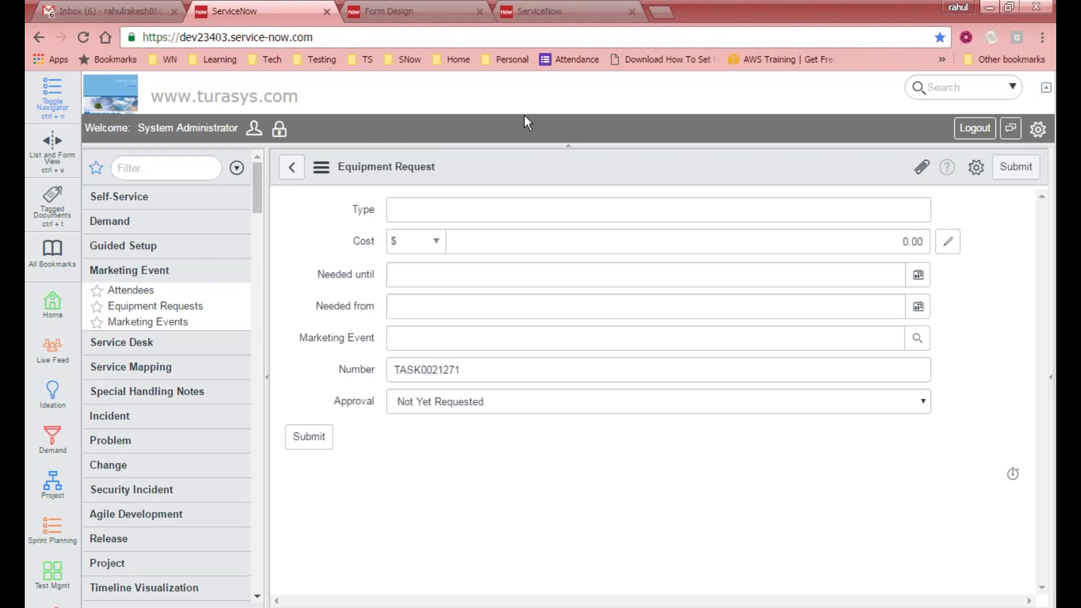
left_click(437, 14)
left_click(1028, 366)
left_click(1022, 90)
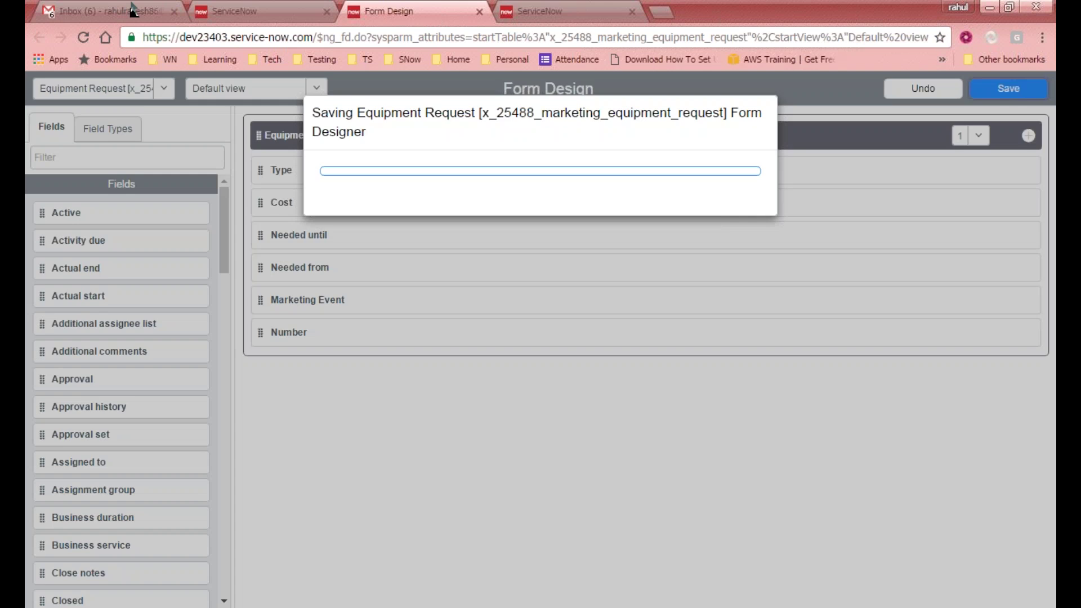
Step: Filter the navigator for "applications", open Applications under System Applications, and open the Marketing Events Application record
left_click(250, 12)
left_click(166, 168)
type("applications")
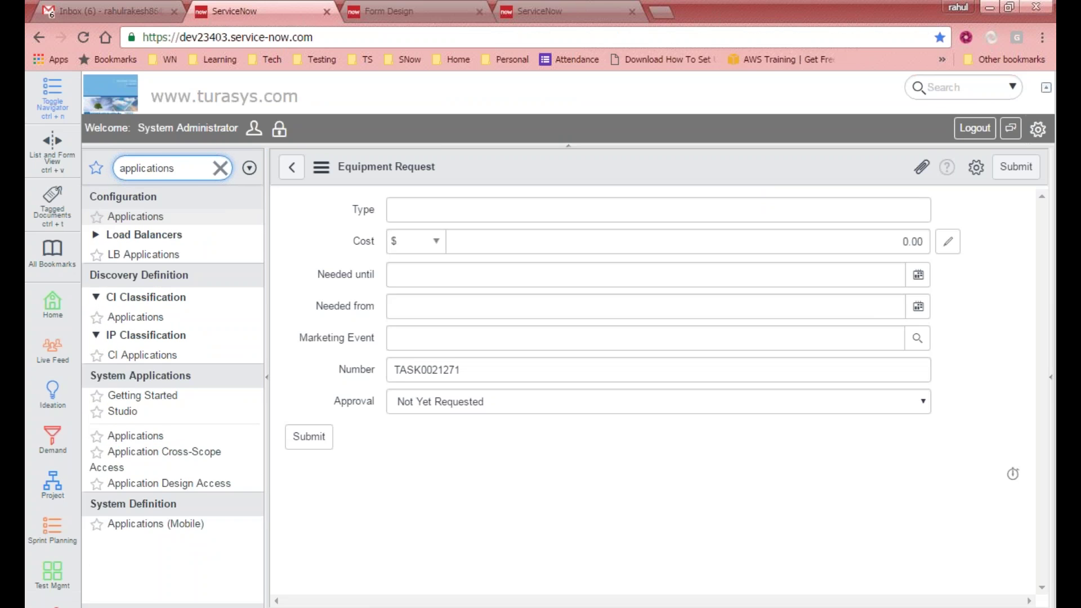
left_click(138, 437)
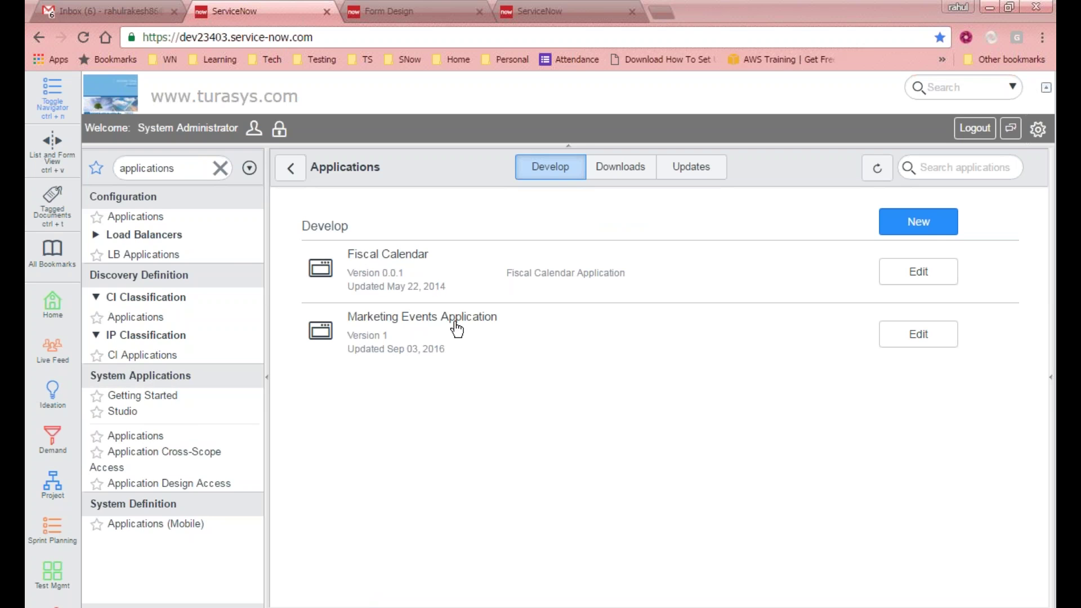
left_click(396, 322)
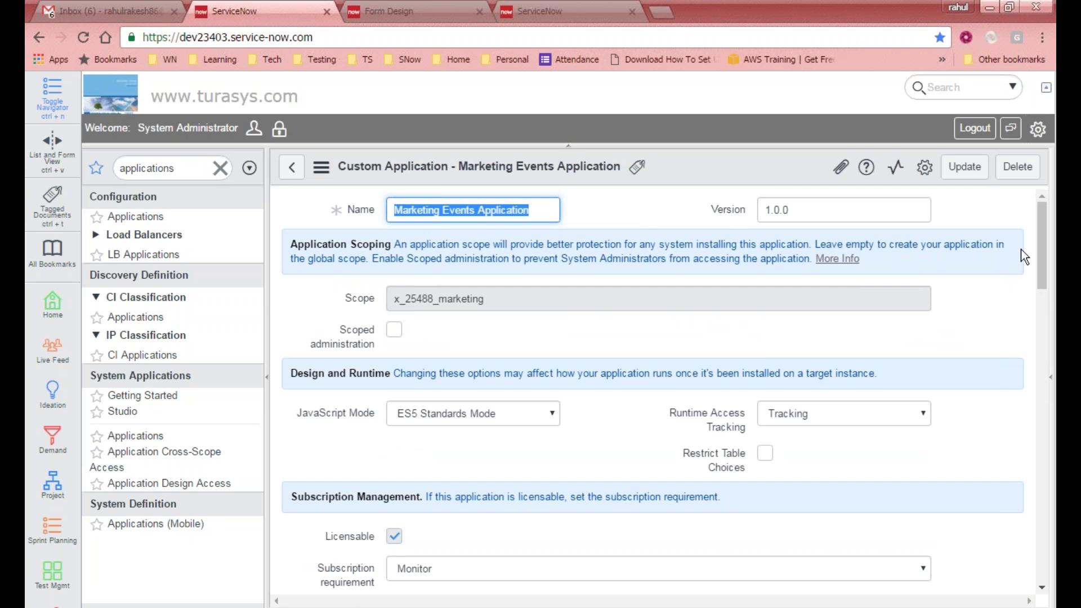
Step: Examine the Version and Scope fields of the Marketing Events Application record
mouse_move(1039, 238)
left_mouse_down()
mouse_move(1043, 383)
mouse_move(1042, 226)
left_mouse_up()
double_click(812, 214)
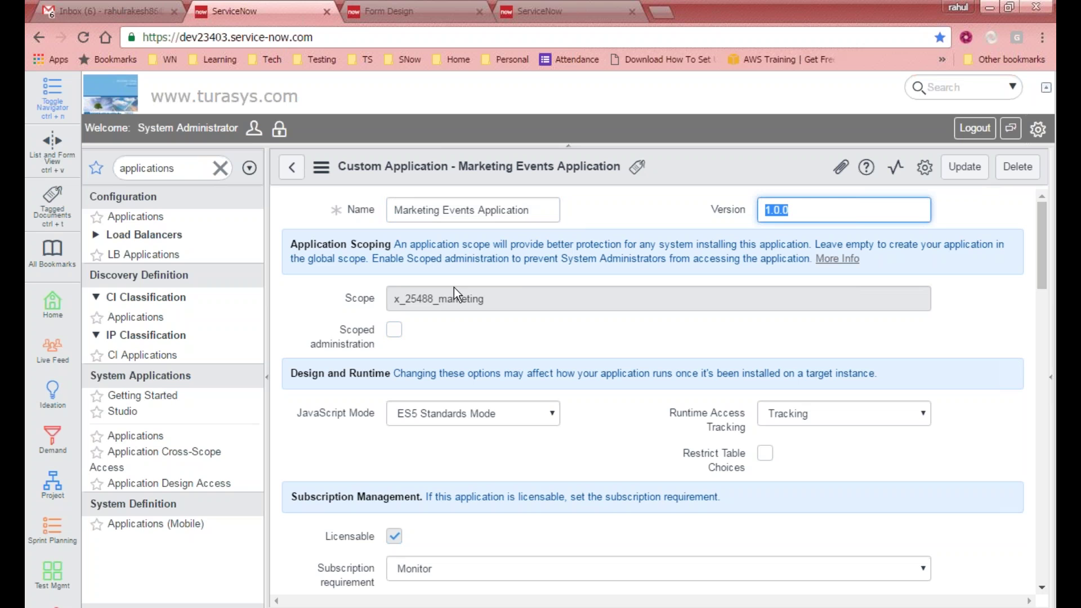
left_click(302, 302)
double_click(413, 298)
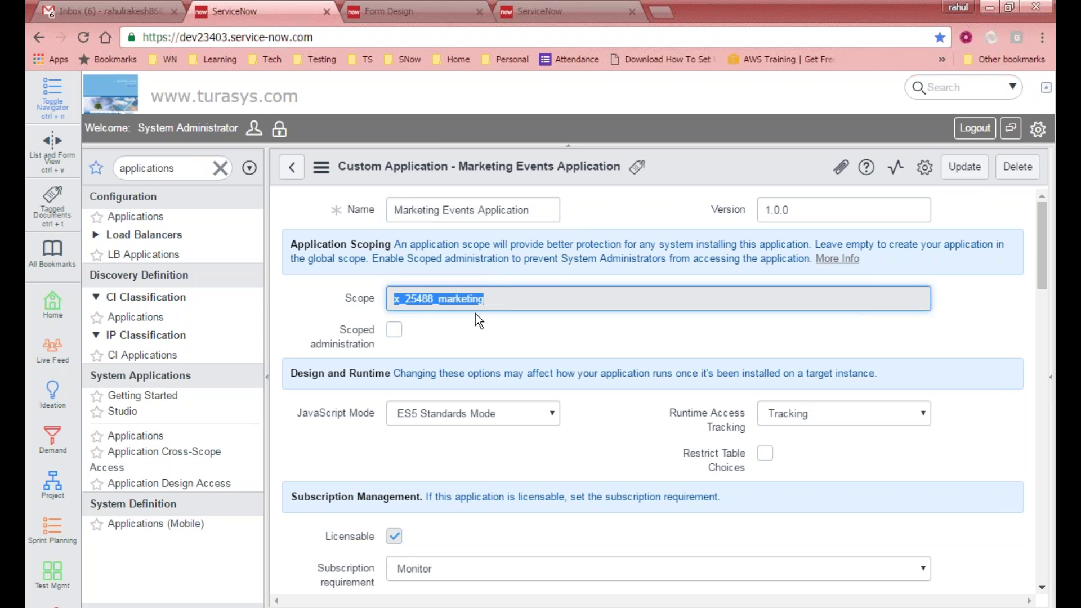
left_click(514, 329)
left_click_drag(506, 309, 420, 295)
Step: Review the JavaScript Mode and Runtime Access Tracking choices, plus the subscription, menu and user role settings
scroll(458, 357, "down", 2)
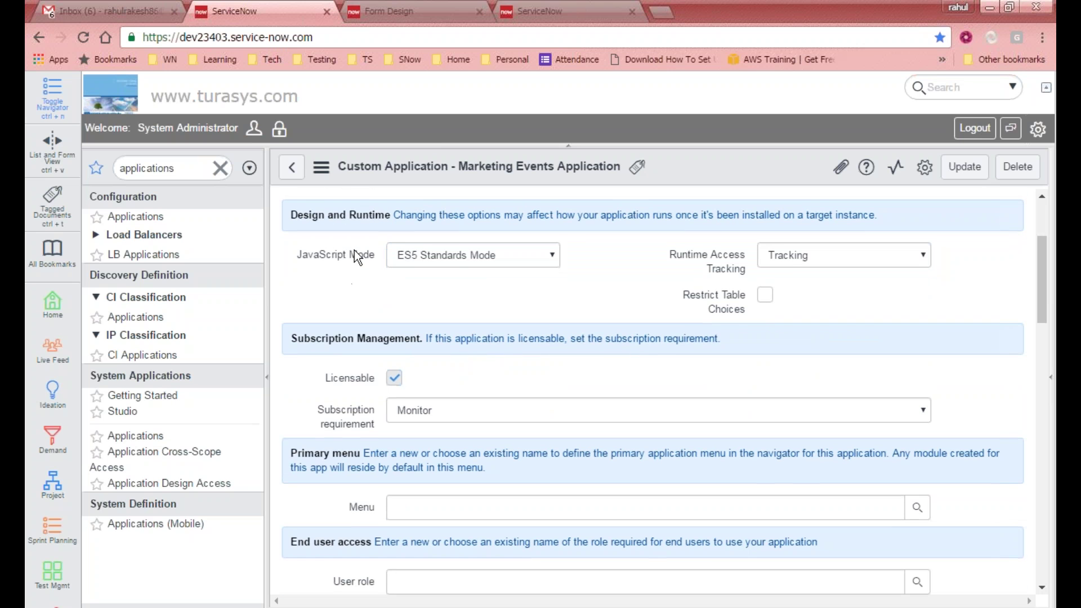
left_click(462, 256)
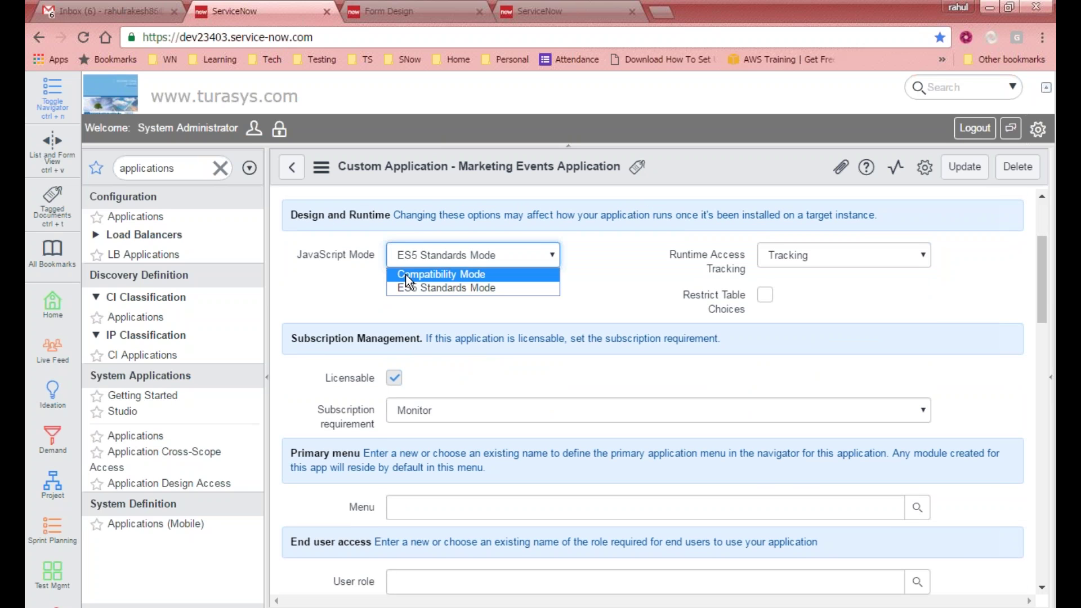
left_click(464, 288)
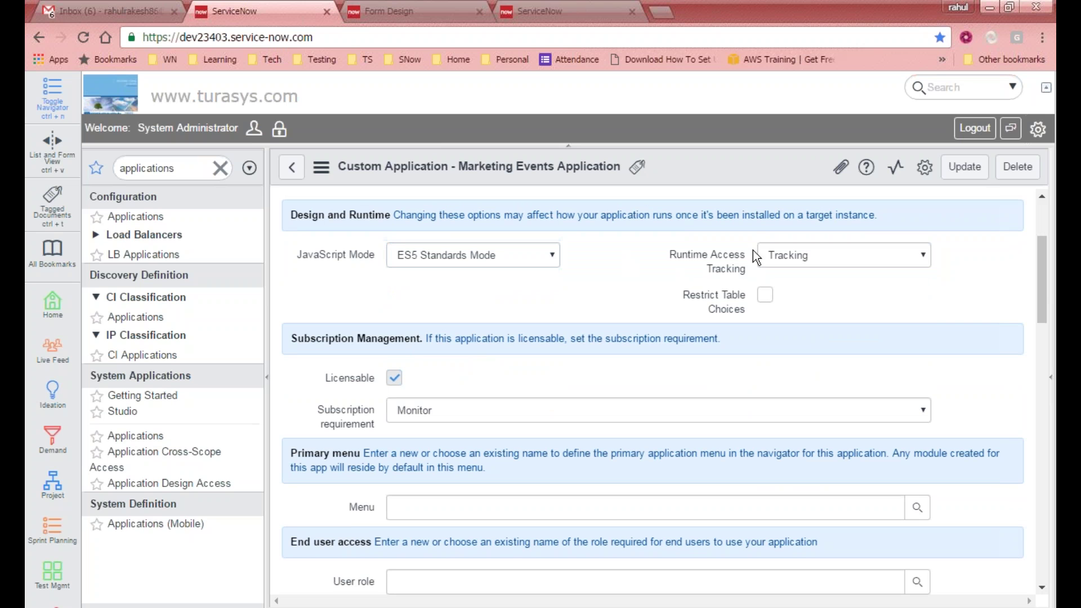
left_click(881, 257)
left_click(965, 289)
left_click_drag(1044, 303, 1038, 329)
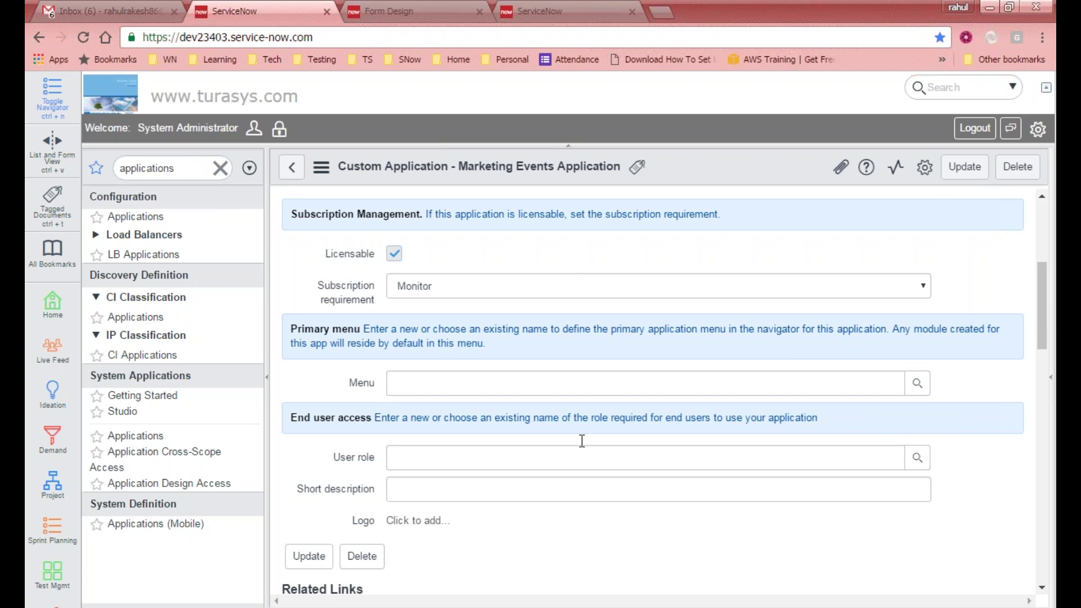
Step: Examine the Application Files related list of the Marketing Events Application record
left_click_drag(1046, 311, 1046, 414)
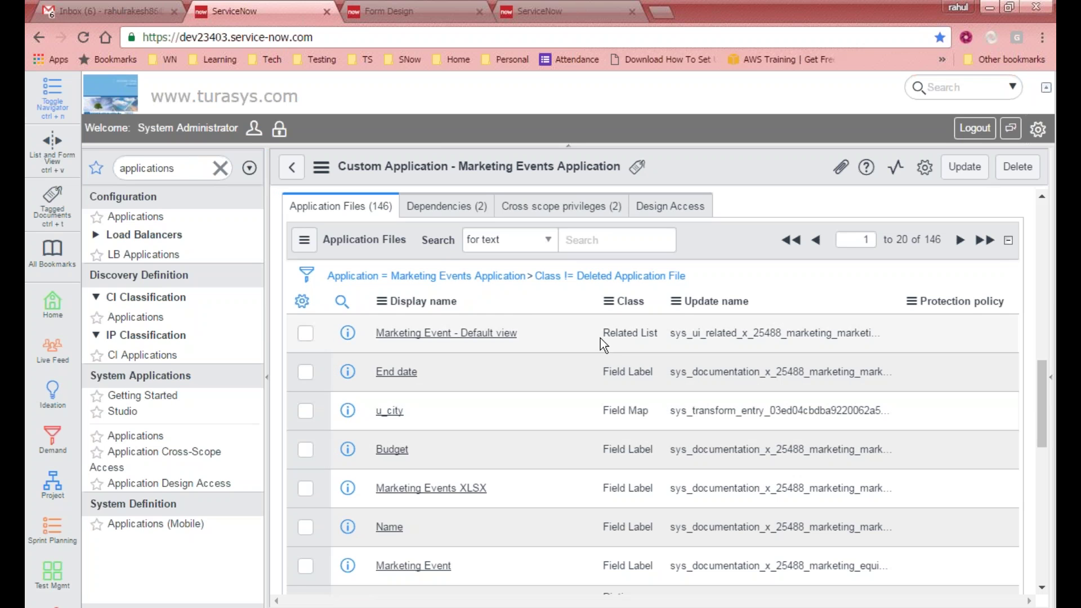
scroll(463, 419, "down", 6)
scroll(462, 419, "down", 4)
scroll(462, 419, "up", 20)
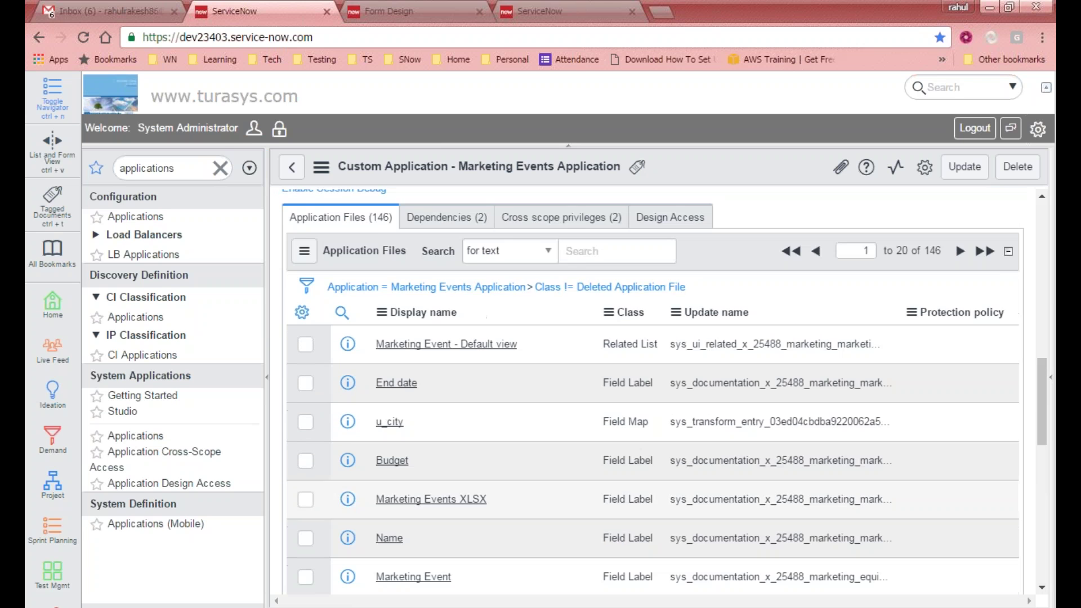
scroll(463, 418, "down", 8)
scroll(692, 271, "down", 3)
scroll(393, 356, "up", 3)
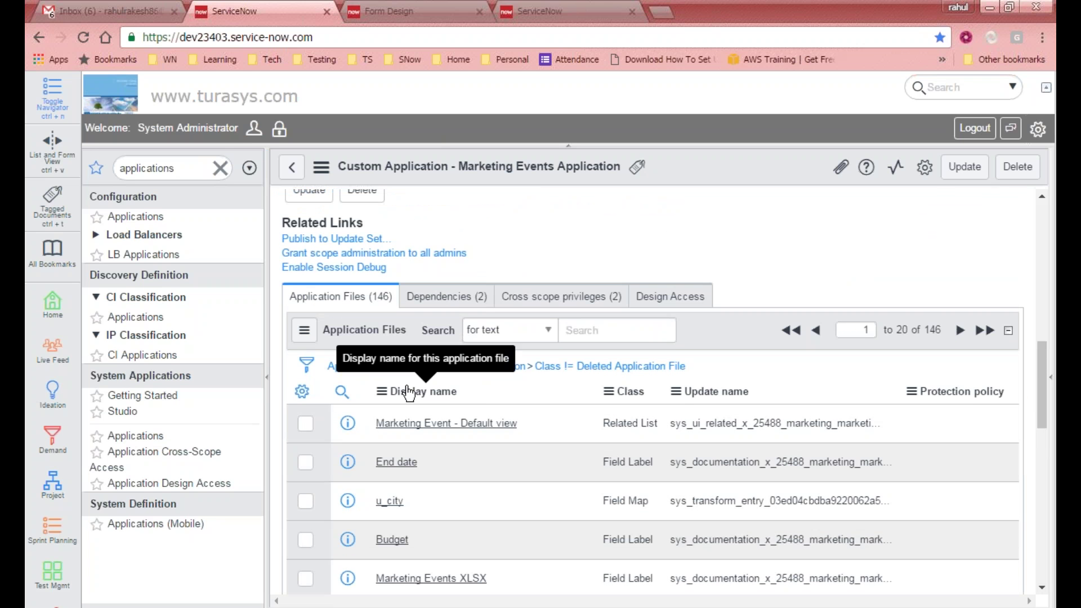
Step: Review the application's Dependencies, Cross scope privileges and Design Access related lists
left_click(450, 298)
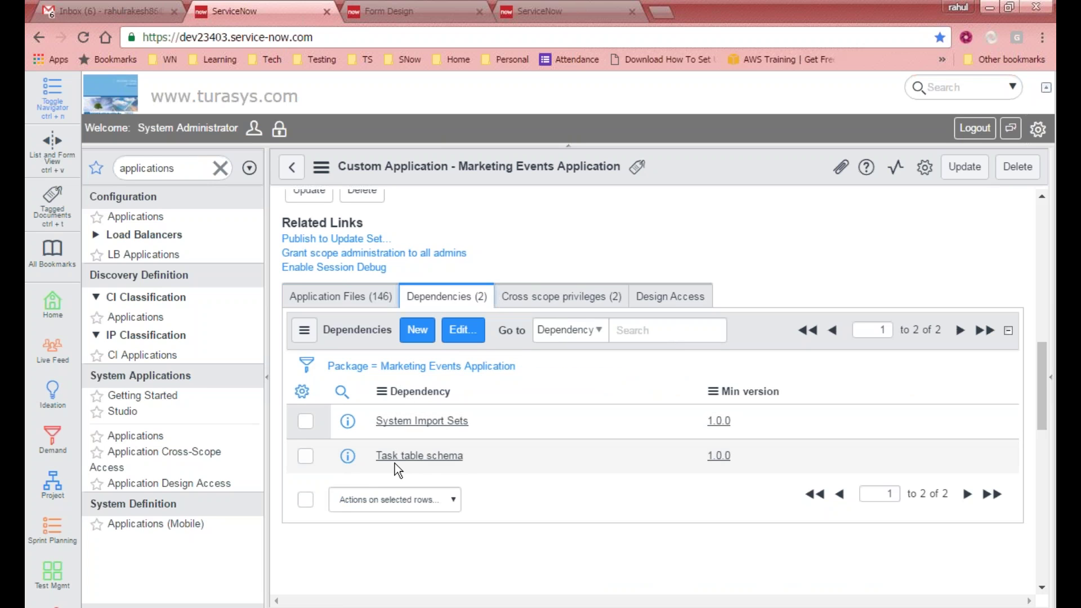
left_click_drag(474, 461, 376, 457)
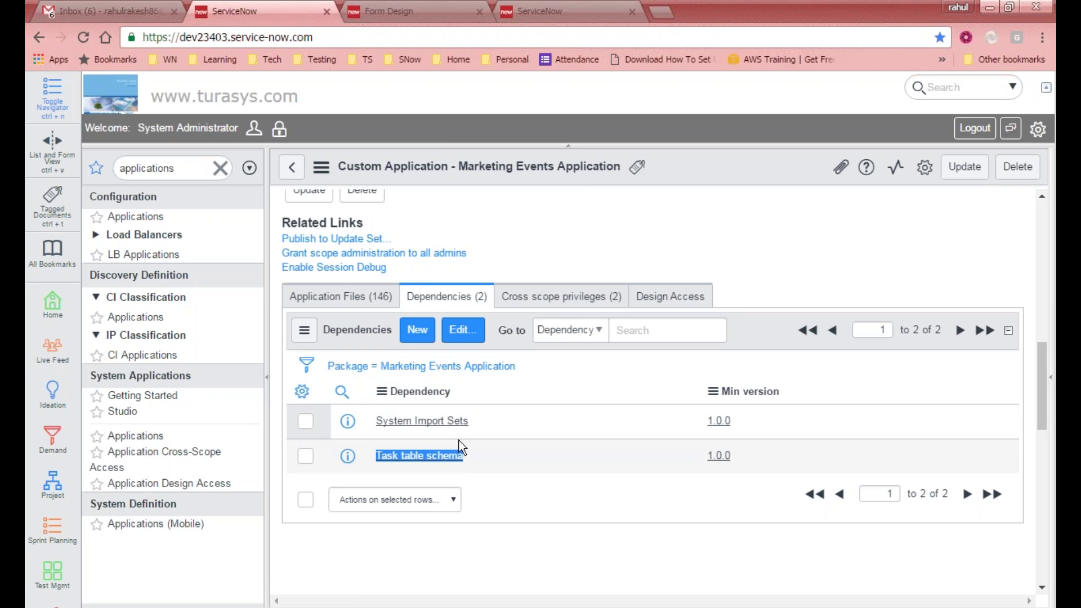
left_click(557, 309)
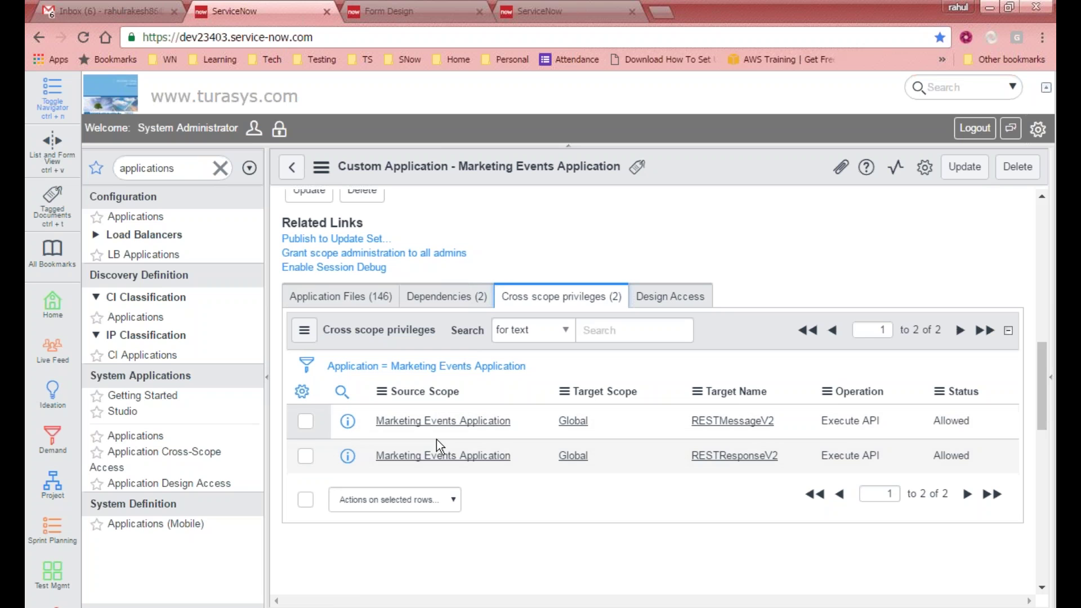
left_click_drag(807, 418, 682, 428)
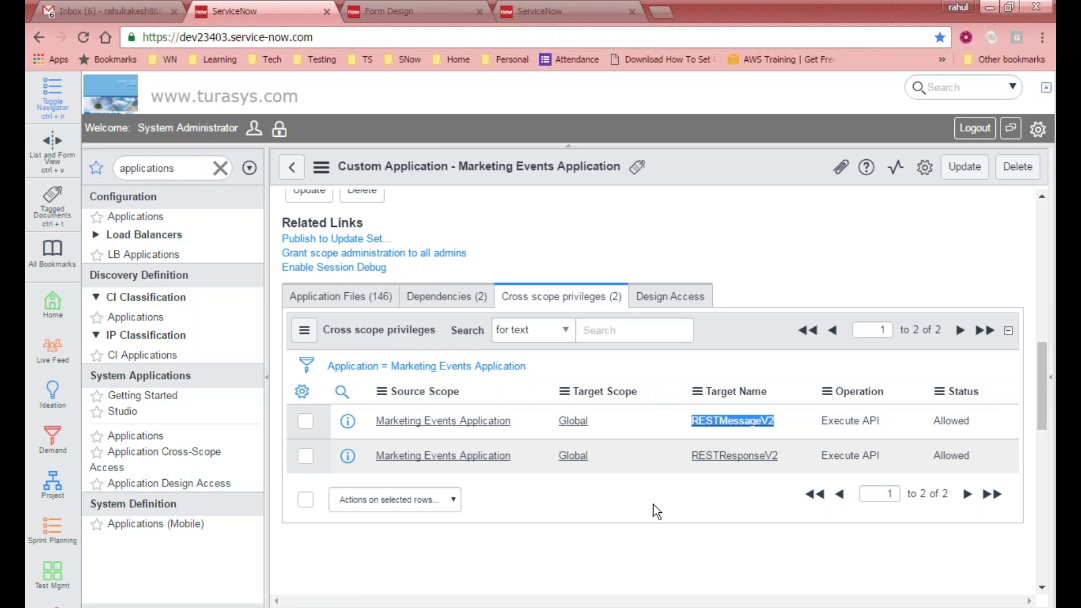
left_click(663, 302)
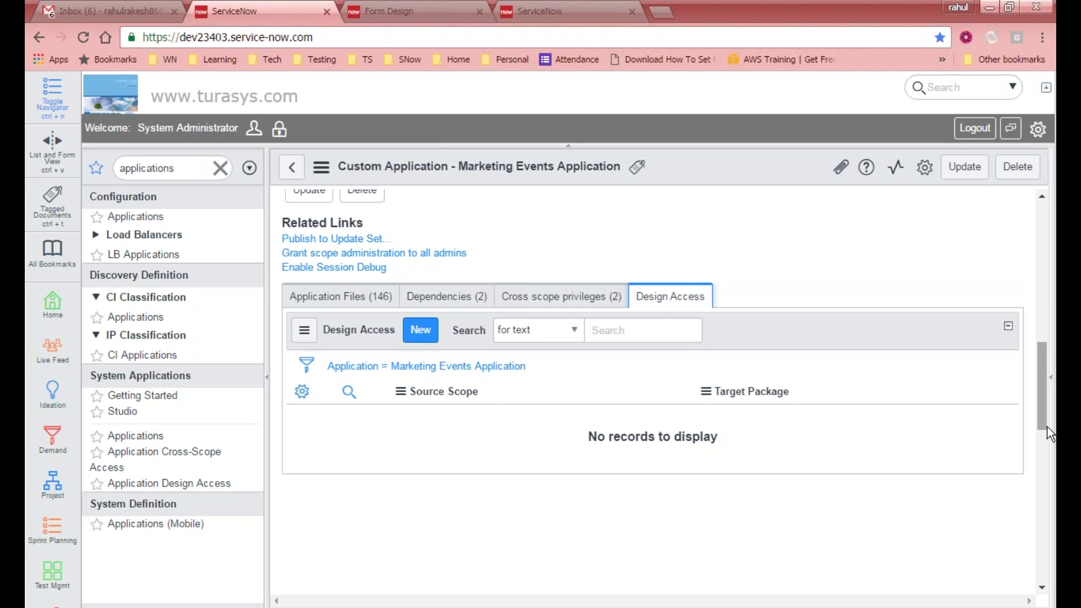
Step: Return to the Applications list, open the Marketing Events Application for editing in Studio, and maximize the Studio window
scroll(589, 252, "up", 6)
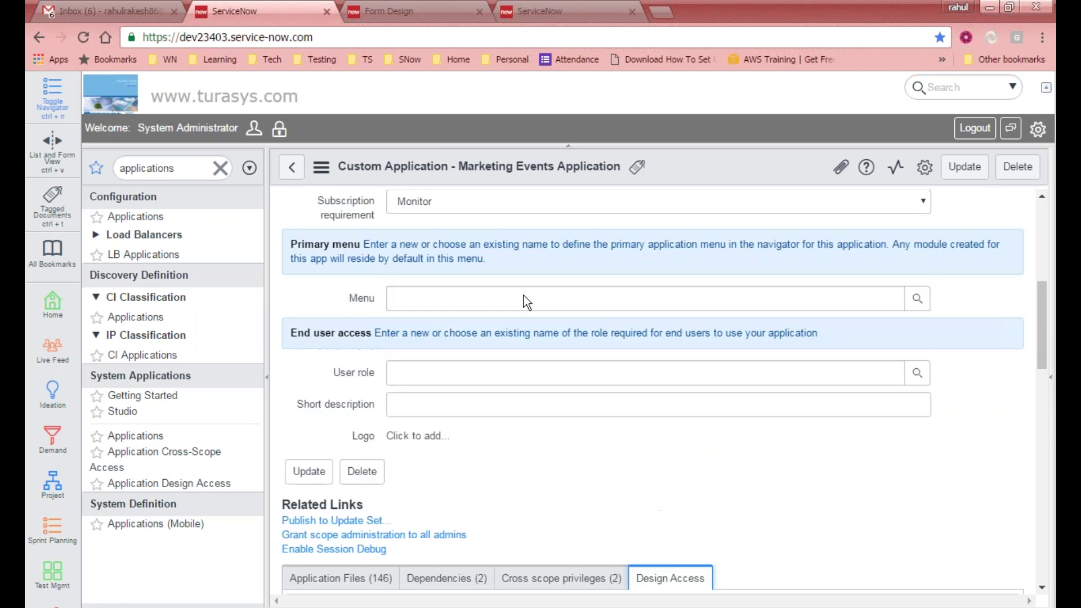
scroll(542, 310, "down", 3)
scroll(542, 310, "up", 8)
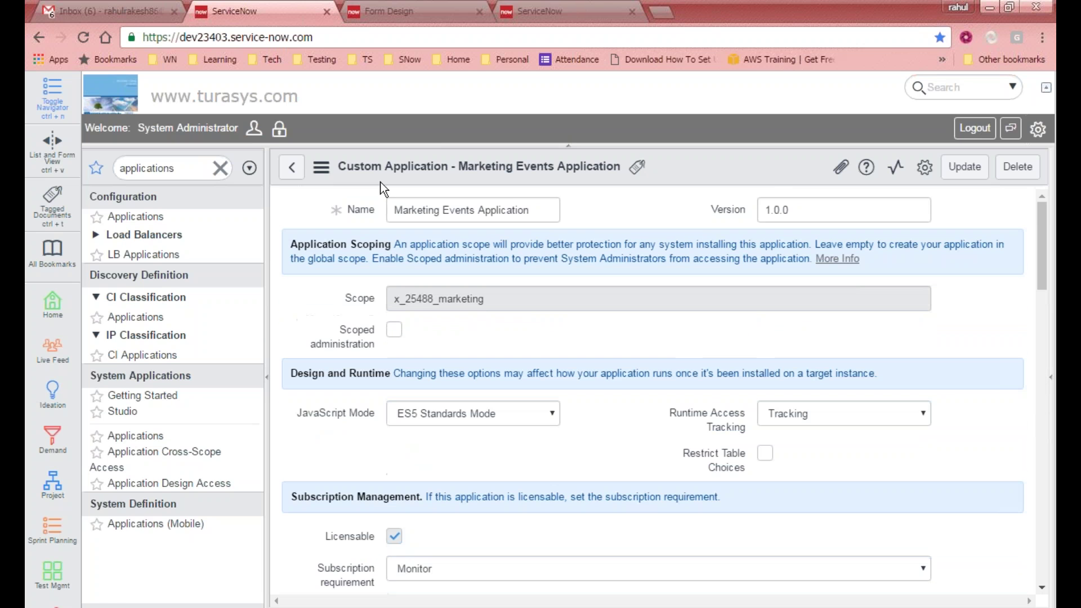
left_click_drag(1041, 238, 1038, 362)
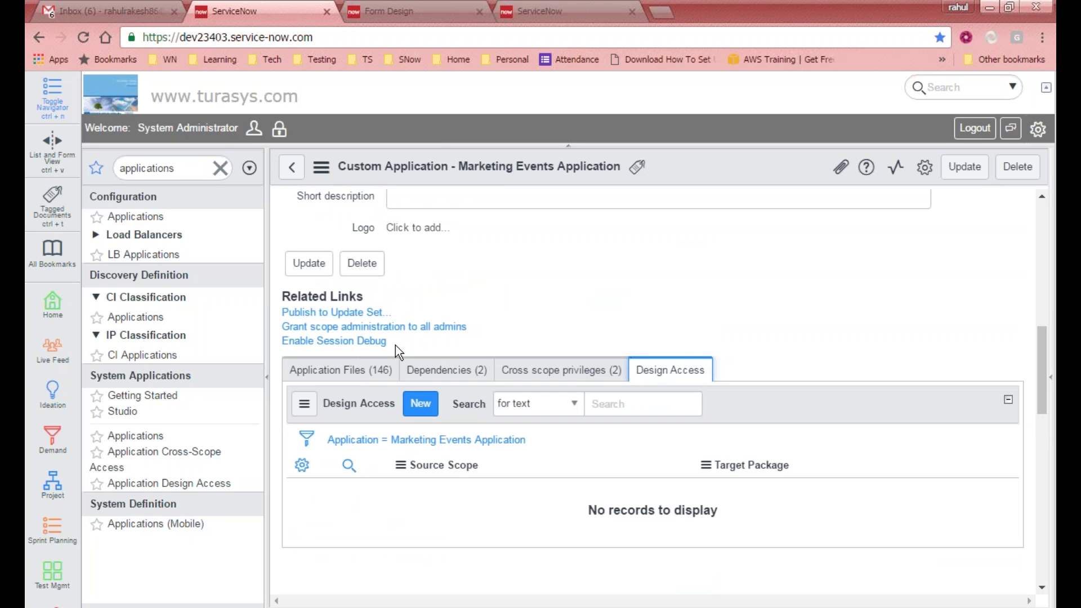
left_click(303, 175)
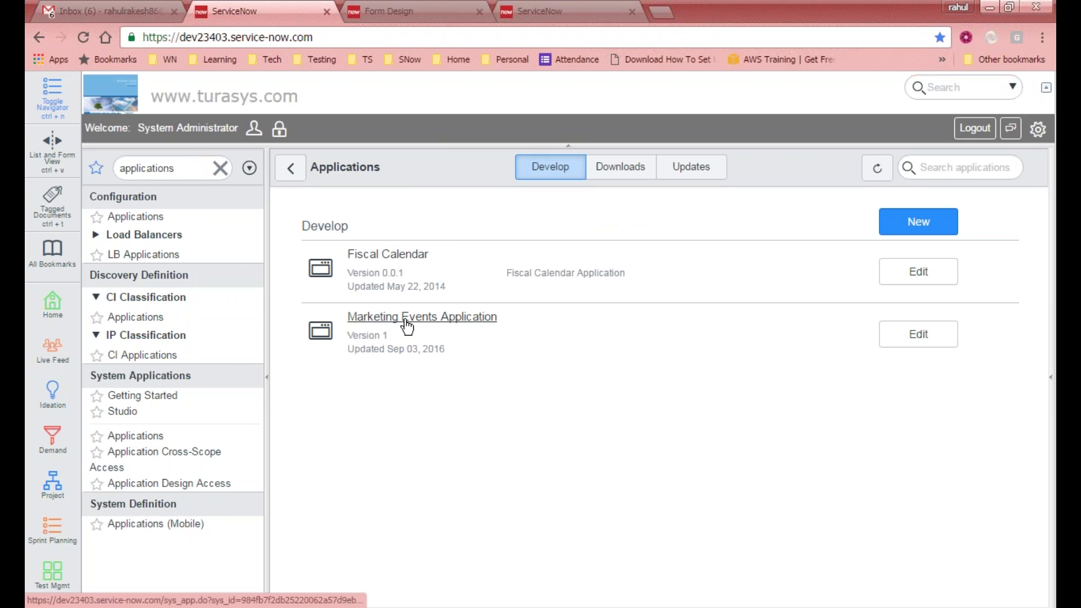
left_click(921, 340)
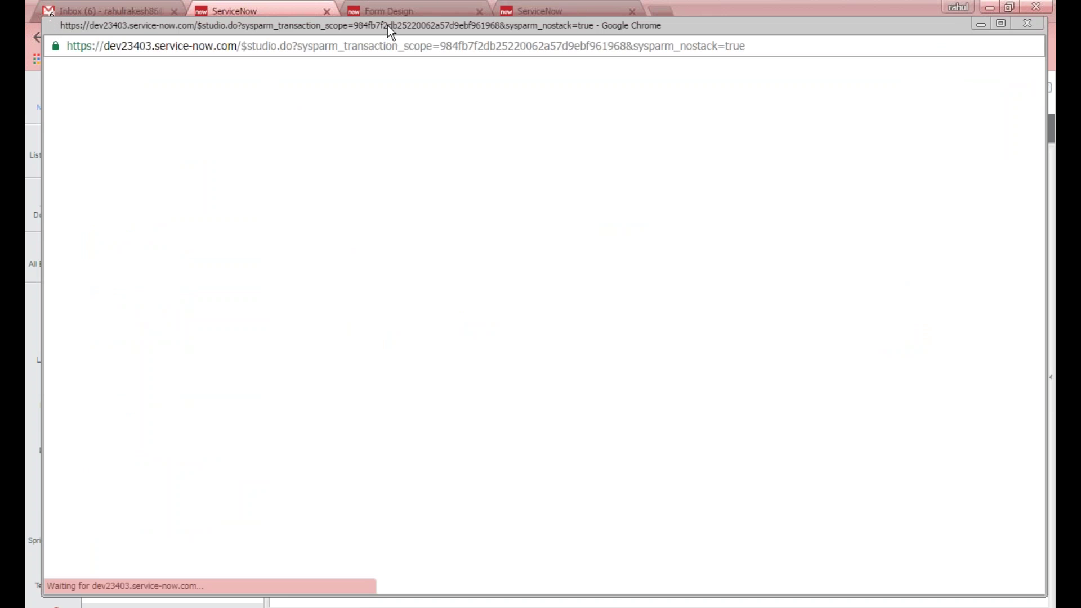
left_click(1001, 23)
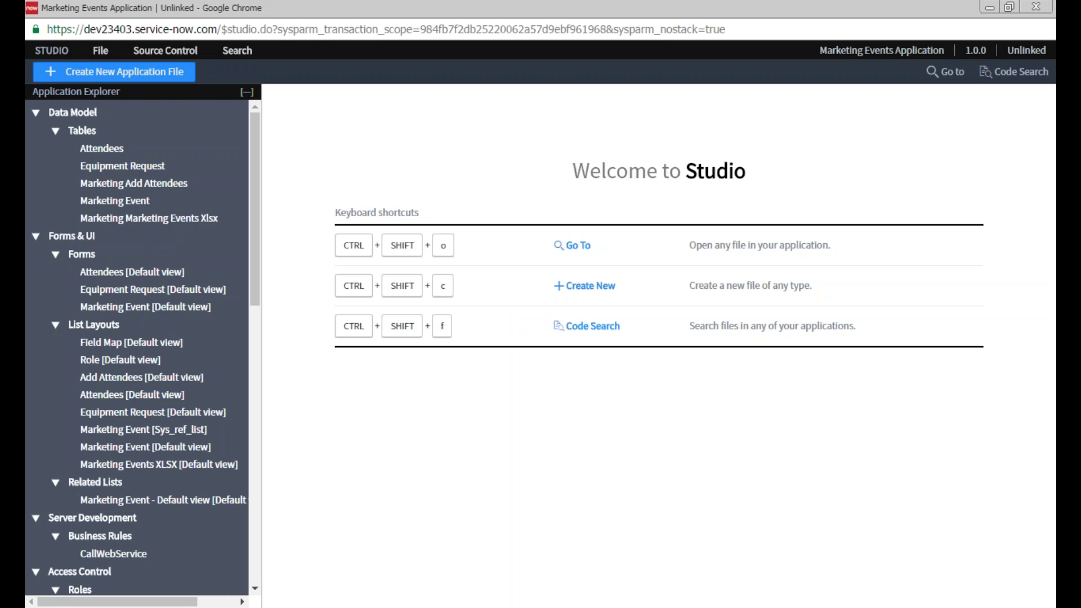
Step: Collapse every category in the Application Explorer, from Data Model through Integrations
left_click(41, 113)
left_click(37, 131)
left_click(36, 149)
left_click(36, 167)
left_click(36, 186)
left_click(36, 204)
left_click(36, 222)
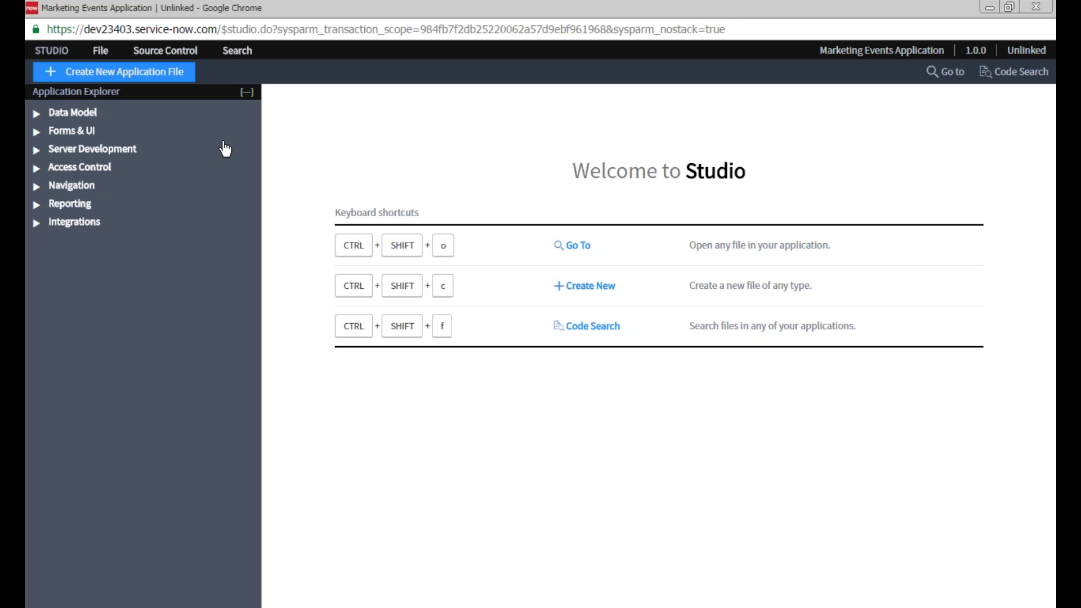
Step: Expand Data Model, open the Attendees table, and examine its columns, related links and Application field
left_click(35, 115)
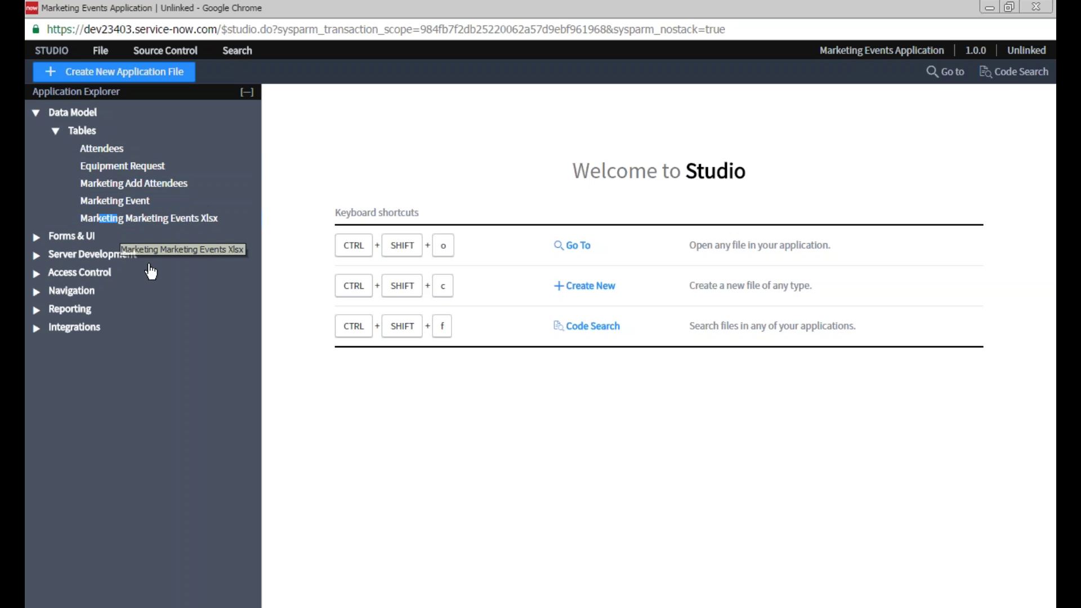
left_click(100, 148)
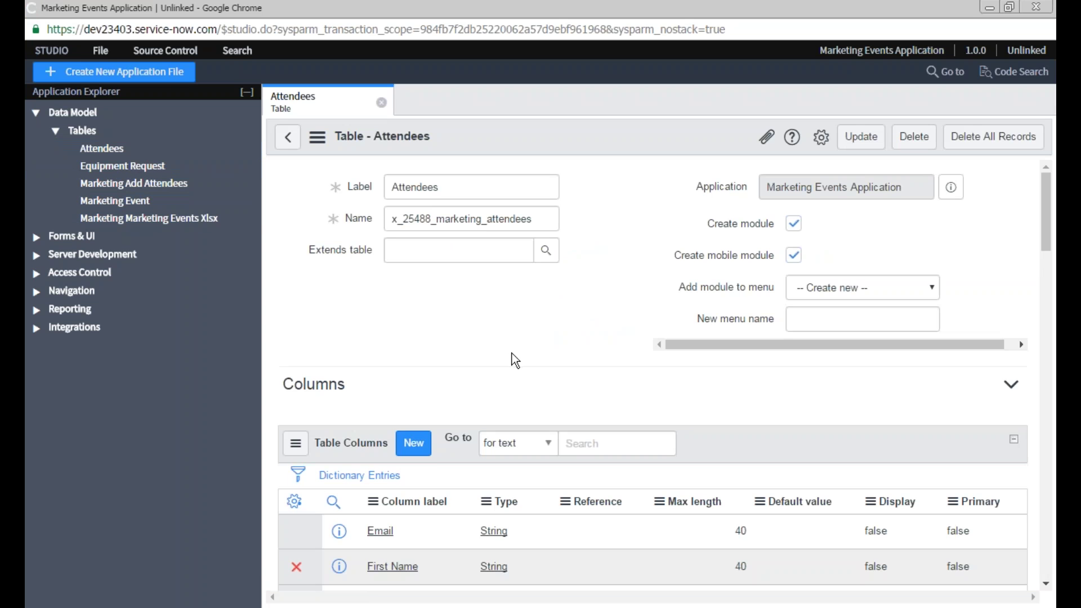
scroll(487, 334, "down", 1)
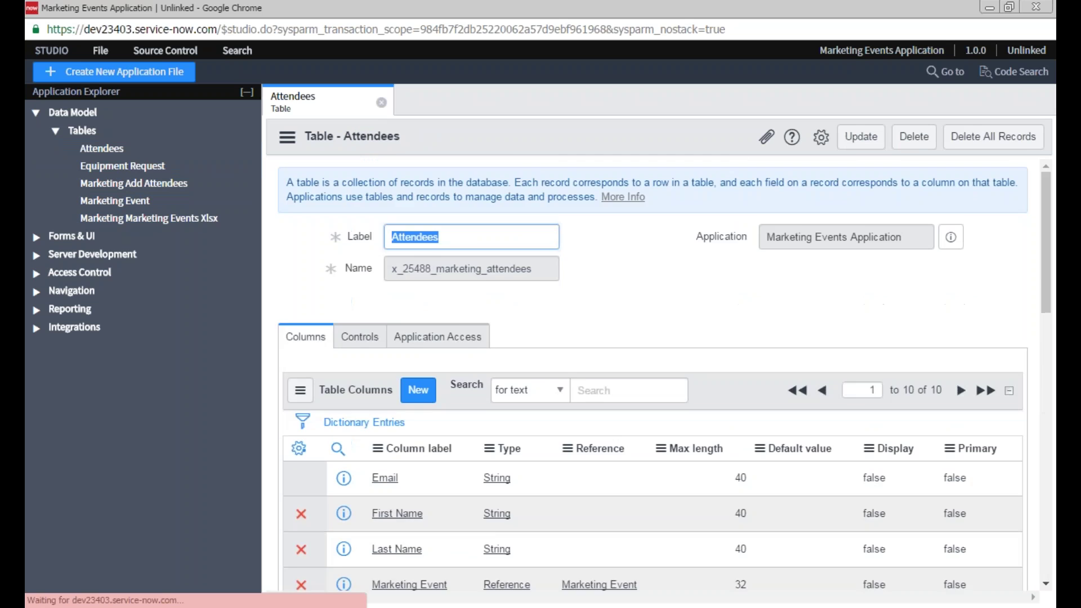
scroll(1001, 261, "down", 6)
scroll(986, 386, "down", 4)
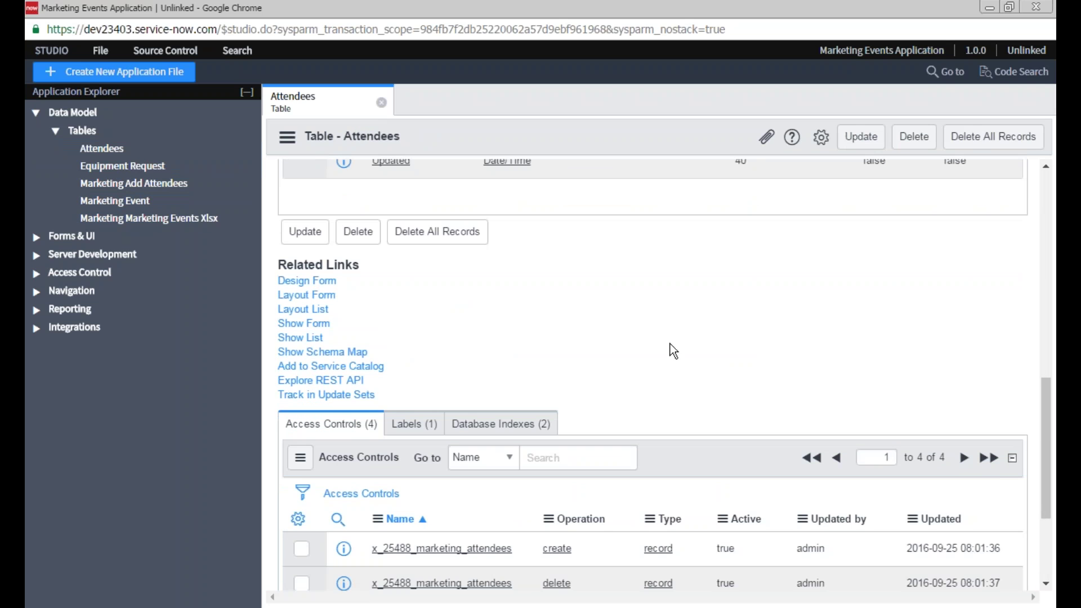
scroll(670, 343, "up", 10)
scroll(428, 408, "down", 2)
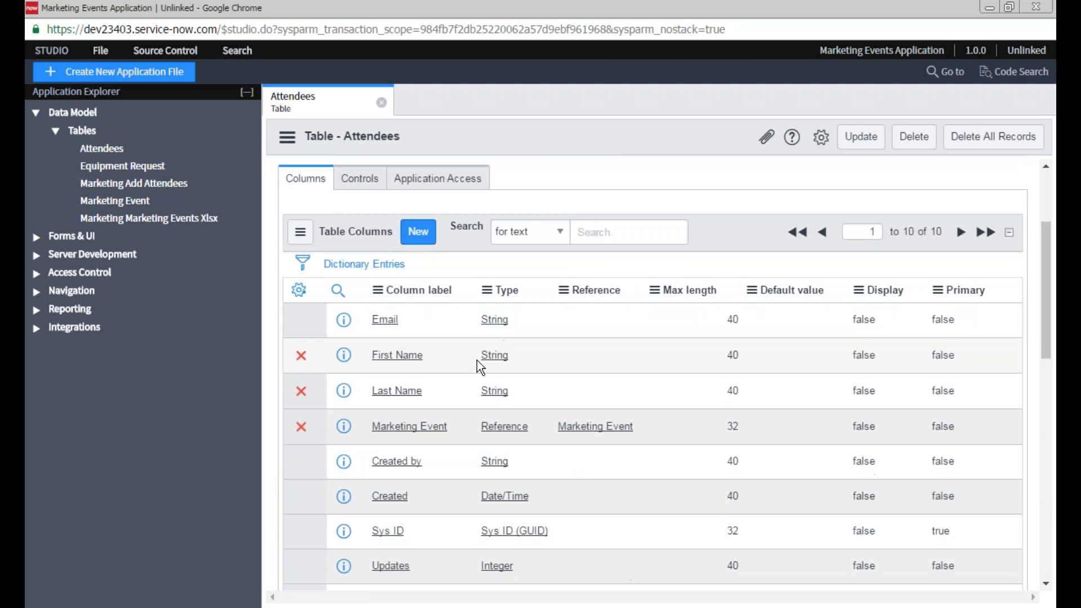
scroll(743, 451, "down", 3)
scroll(704, 434, "up", 2)
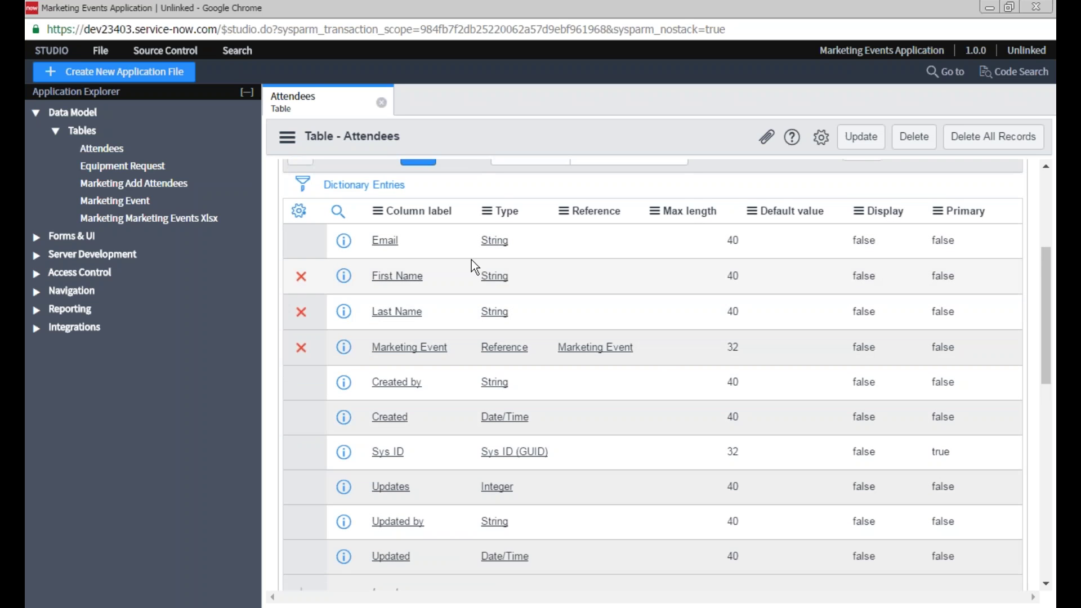
scroll(642, 281, "up", 5)
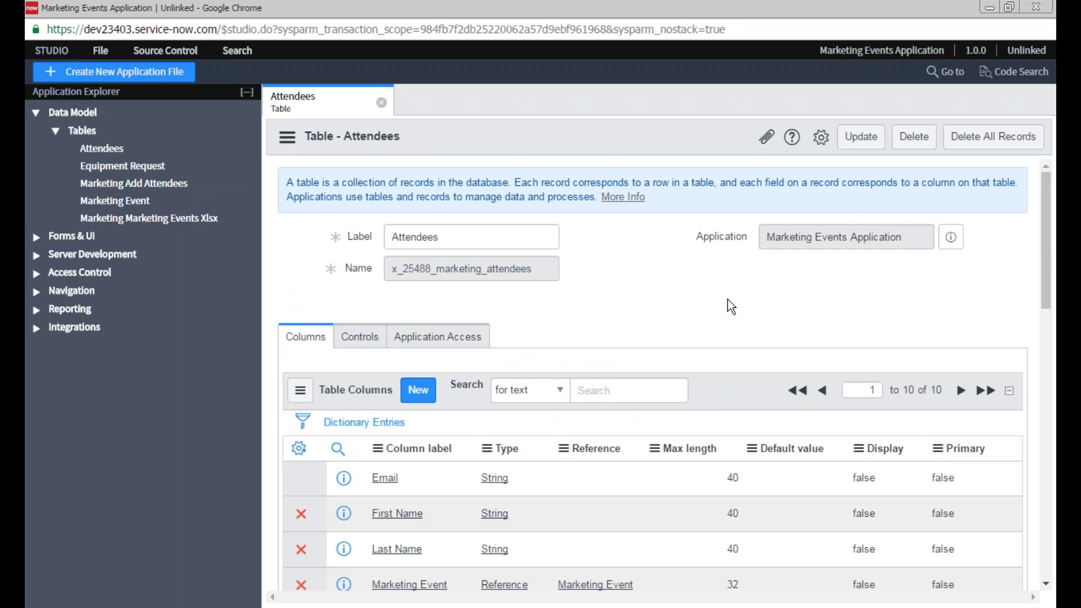
left_click_drag(904, 237, 773, 236)
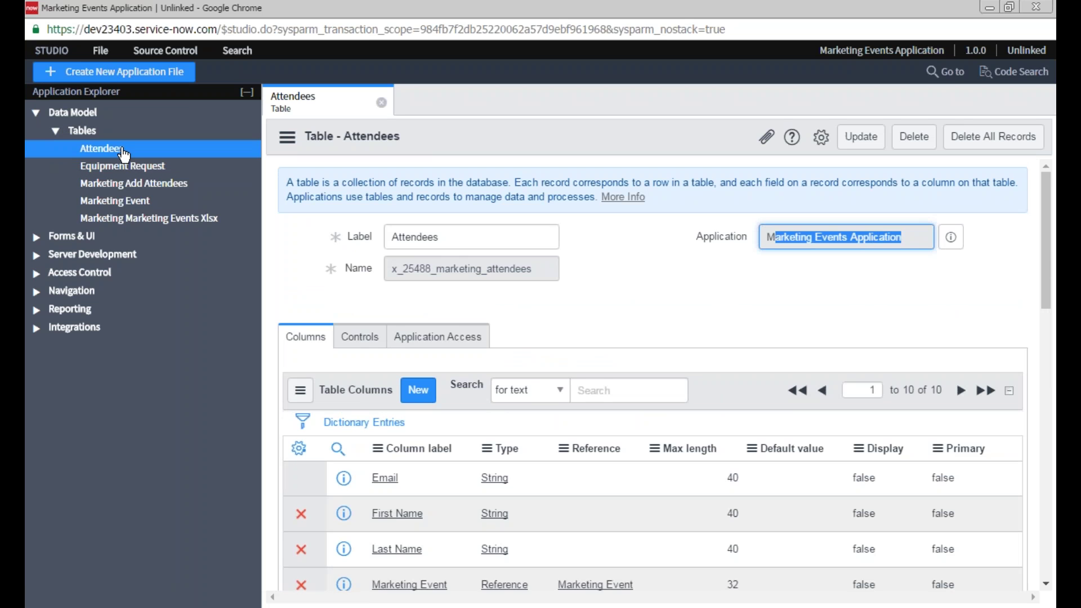
Step: Open the Equipment Request table definition from the Data Model tables
scroll(458, 282, "down", 9)
scroll(457, 281, "up", 7)
left_click(161, 168)
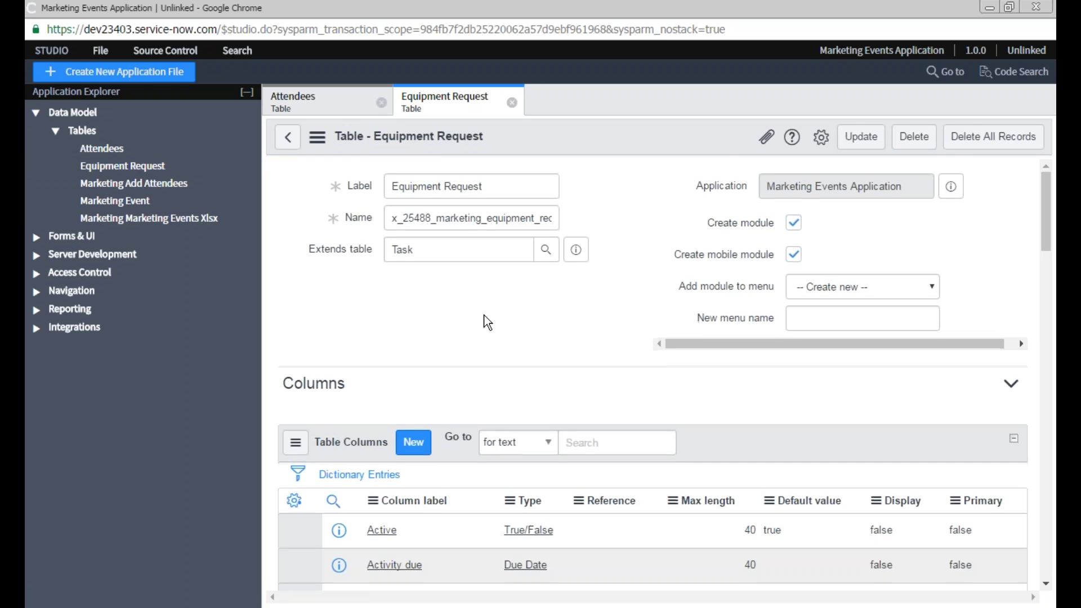
scroll(482, 321, "down", 10)
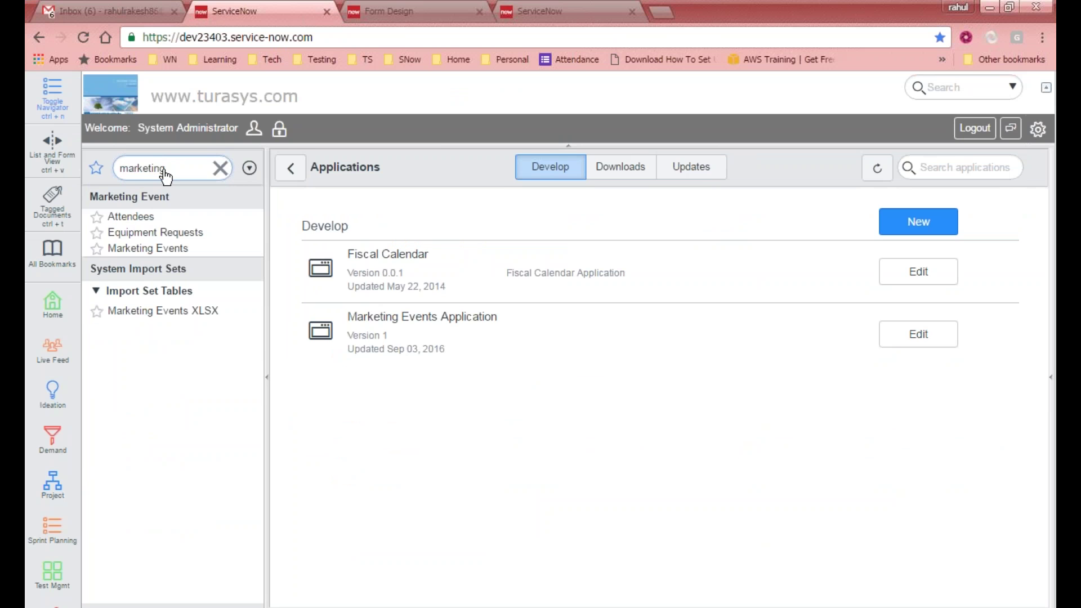
Step: Switch to the main ServiceNow window, filter the navigator for "marketin", open Equipment Requests, and start a new Equipment Request record
left_click(220, 168)
left_click(191, 170)
type("marketin")
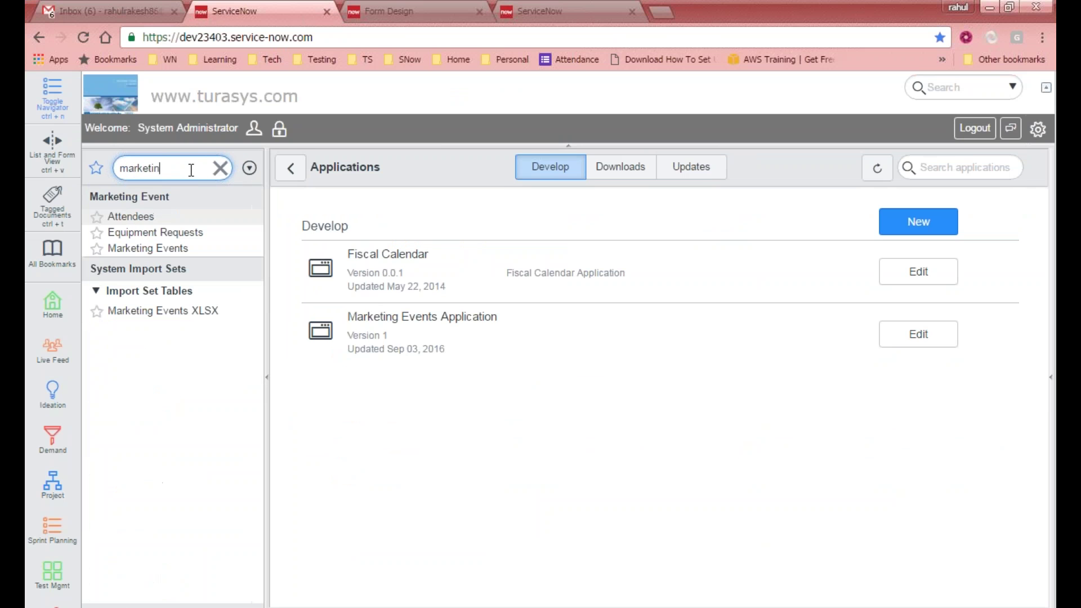
left_click(167, 235)
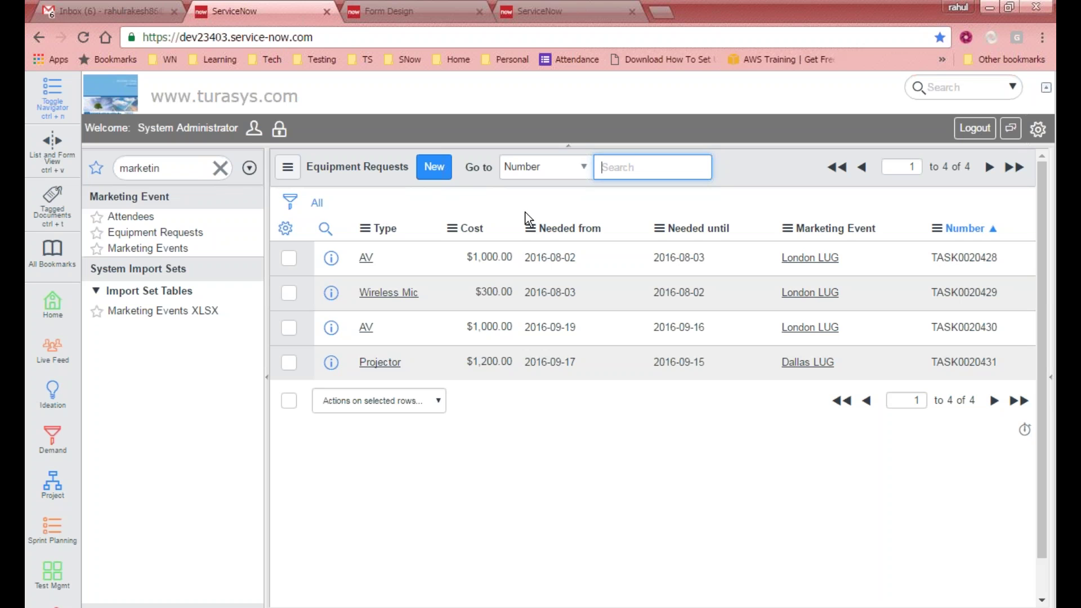
left_click(434, 167)
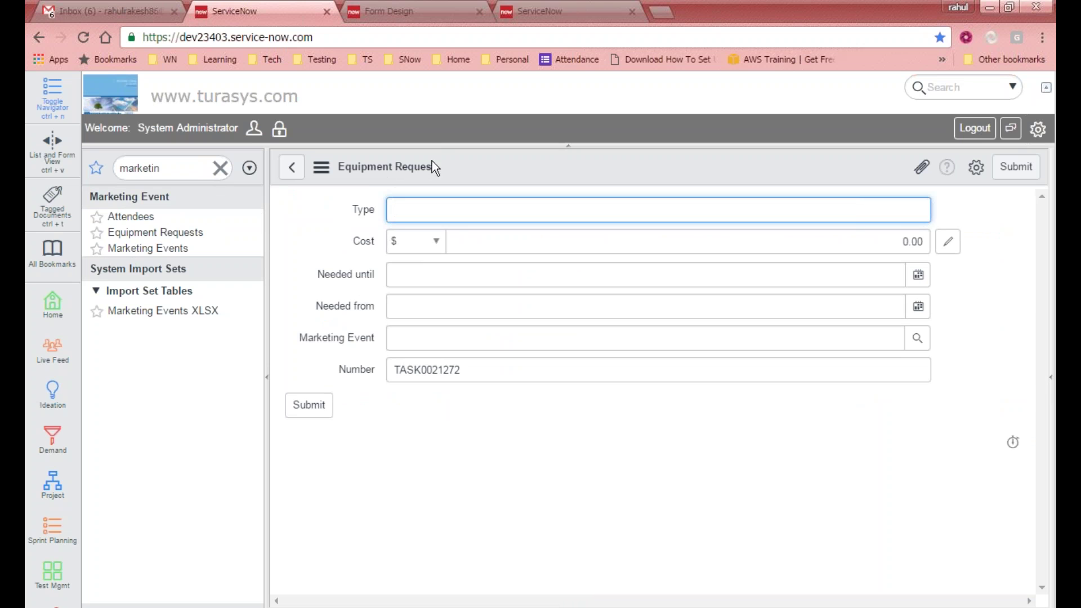
left_click(400, 162)
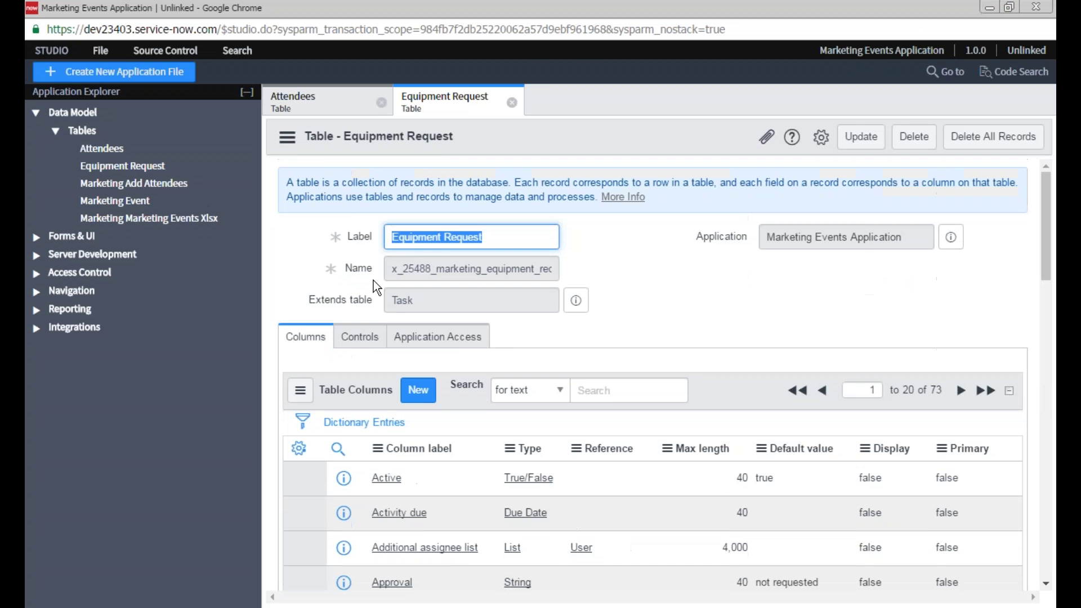
Step: Switch back to Studio and read through the first two pages of the Equipment Request table's columns
scroll(653, 336, "down", 5)
scroll(653, 337, "down", 5)
scroll(650, 338, "up", 12)
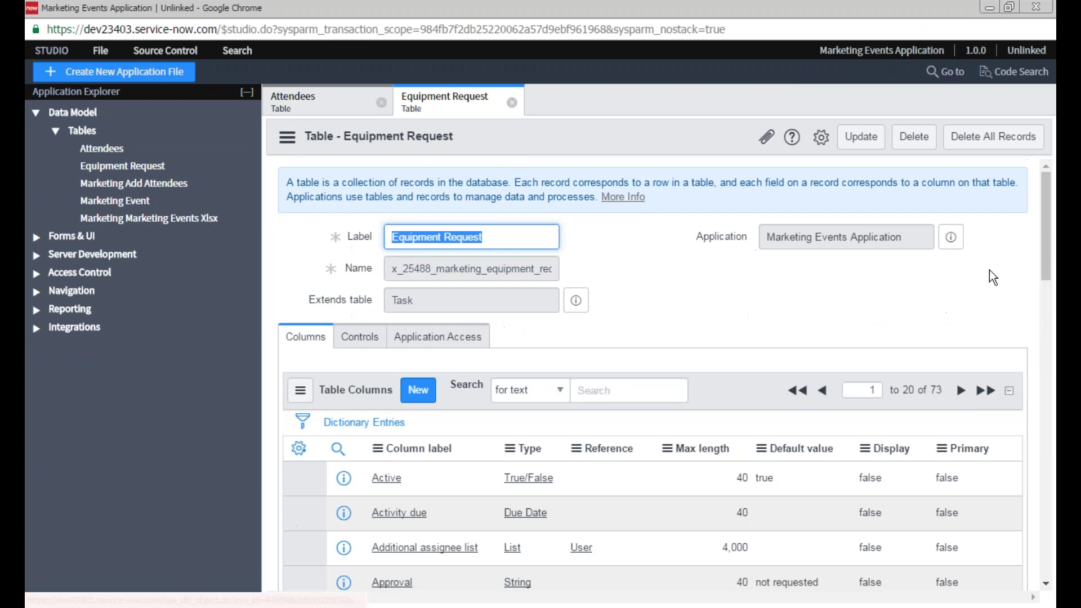
left_click(967, 401)
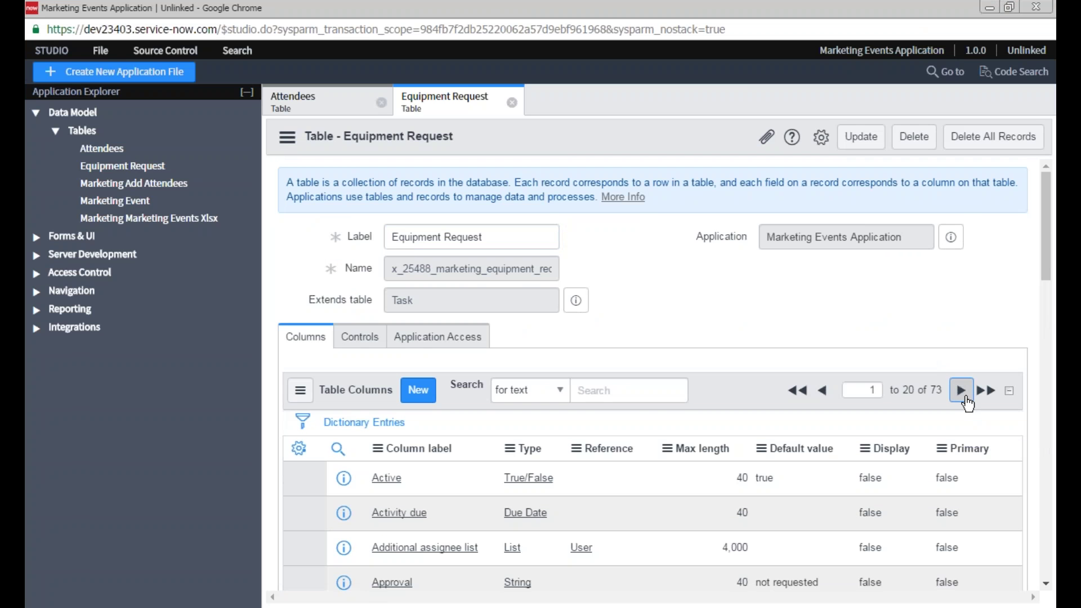
scroll(952, 390, "down", 10)
scroll(1009, 310, "up", 5)
scroll(1005, 292, "up", 5)
scroll(986, 309, "up", 3)
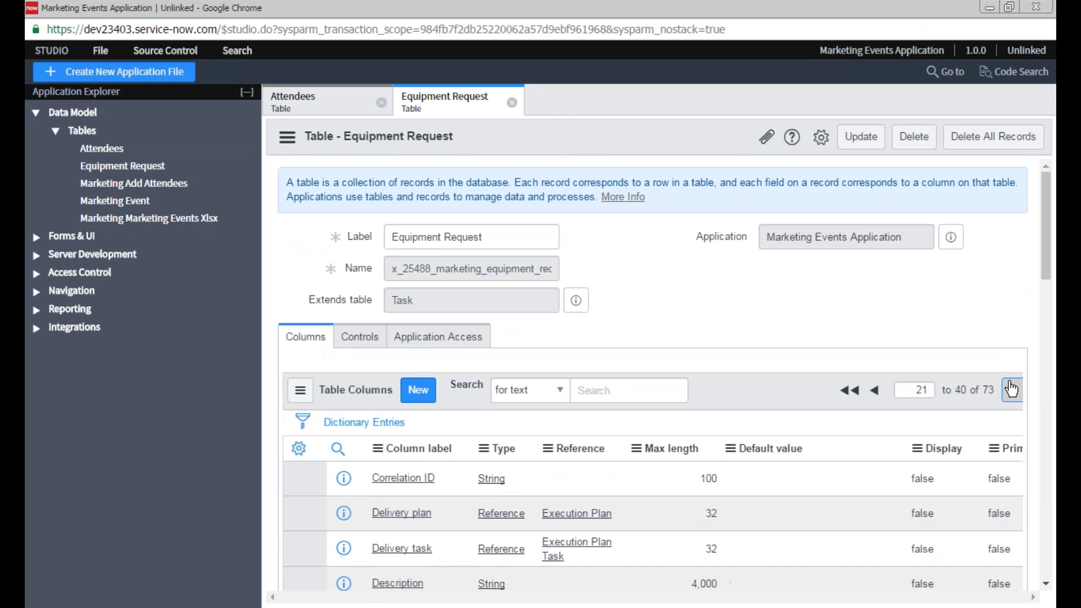
Step: Page to the last Equipment Request table columns and compare the custom columns with the fields on the new Equipment Request form
left_click(1013, 390)
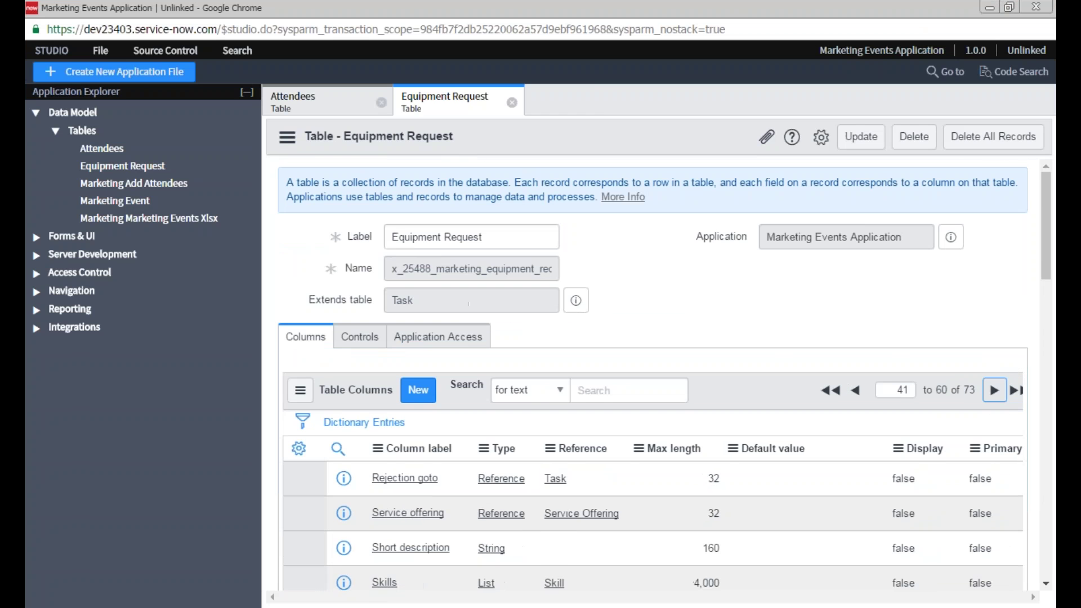
scroll(991, 393, "down", 9)
scroll(986, 394, "down", 5)
scroll(1002, 312, "up", 10)
left_click(1016, 391)
scroll(707, 368, "down", 8)
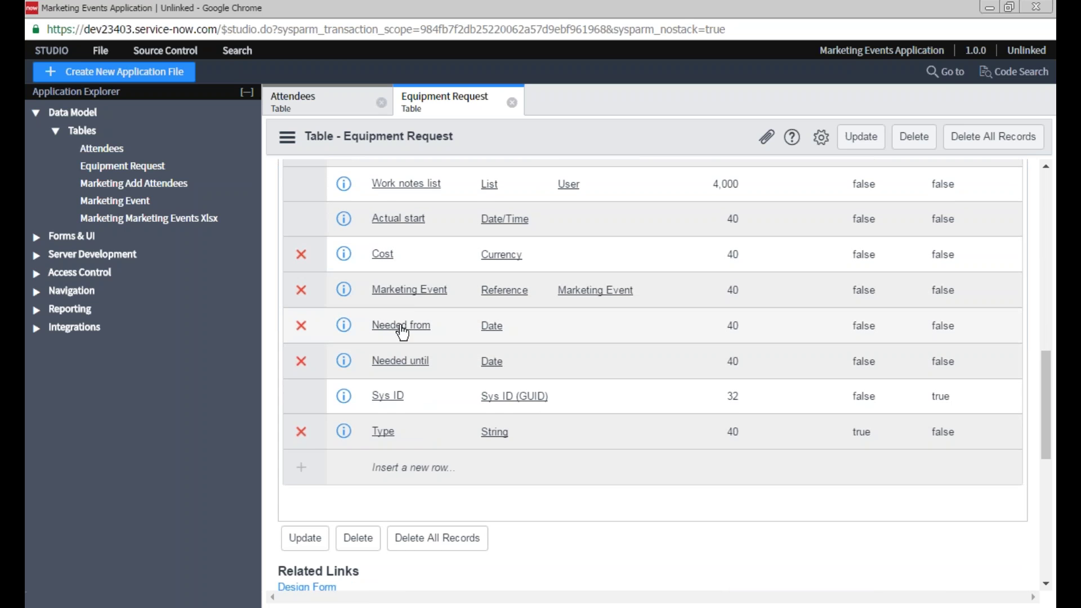
key("alt+Tab")
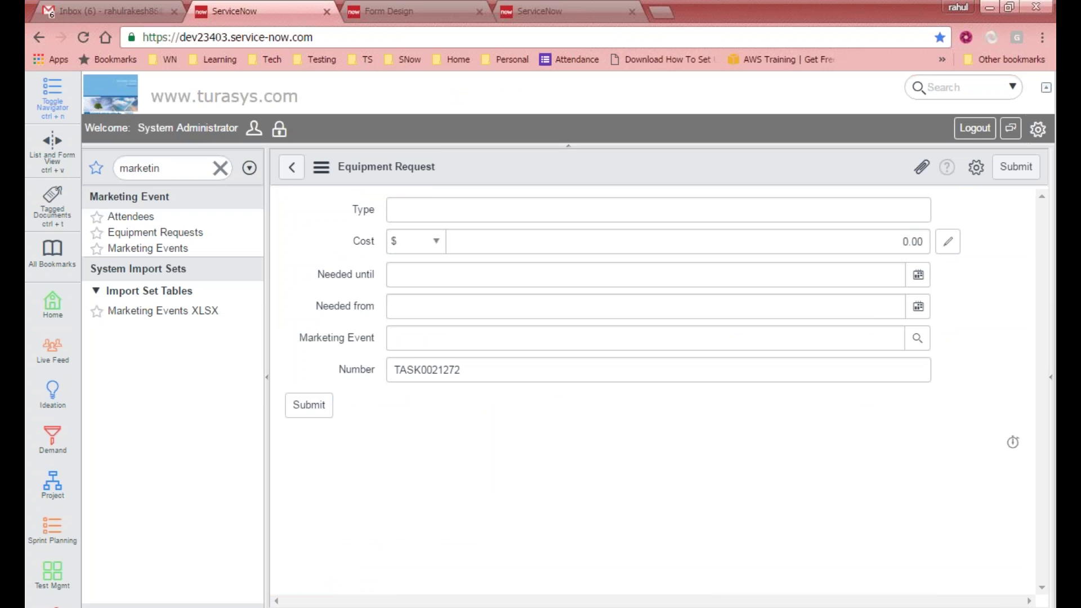
Step: Switch back to Studio and open the Marketing Add Attendees table definition from the Data Model tables
key("alt+Tab")
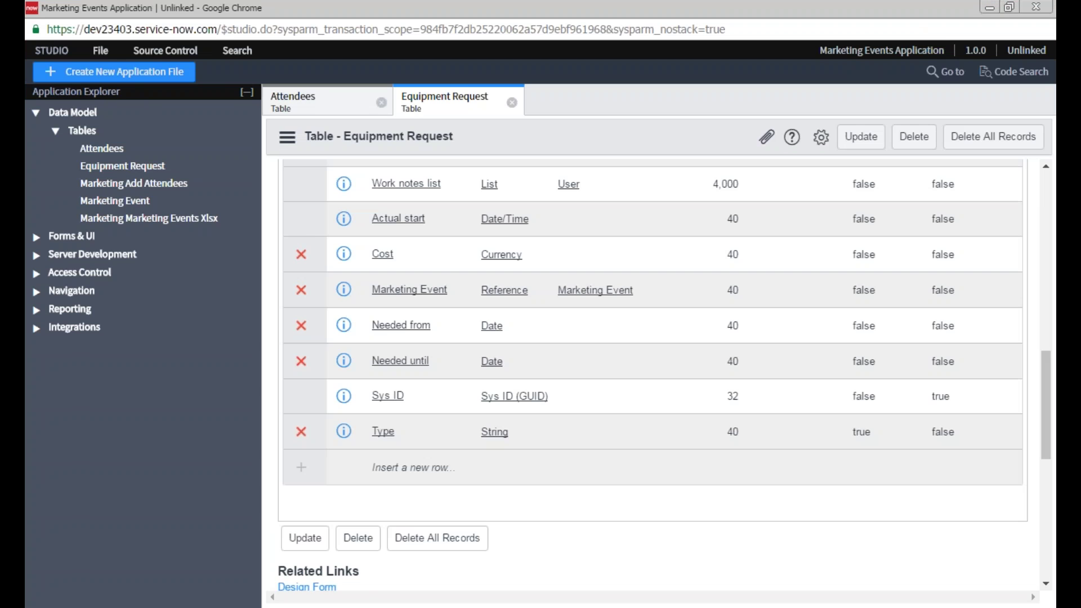
left_click(133, 183)
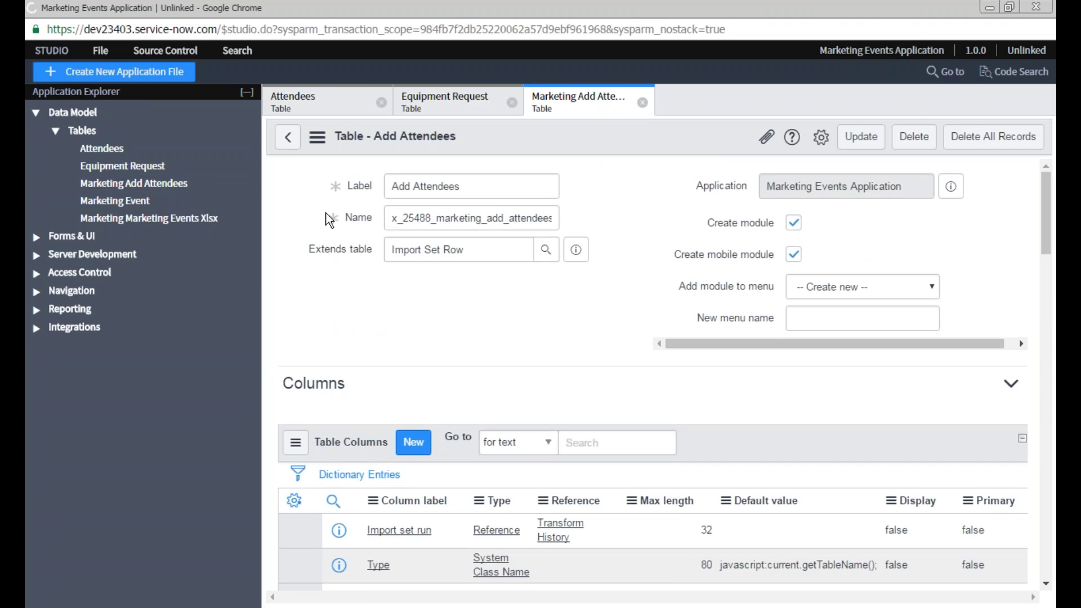
Step: Switch to the main ServiceNow window, start a new Attendees record, and go through its First Name, Email and Marketing Event fields
key("alt+Tab")
left_click(135, 224)
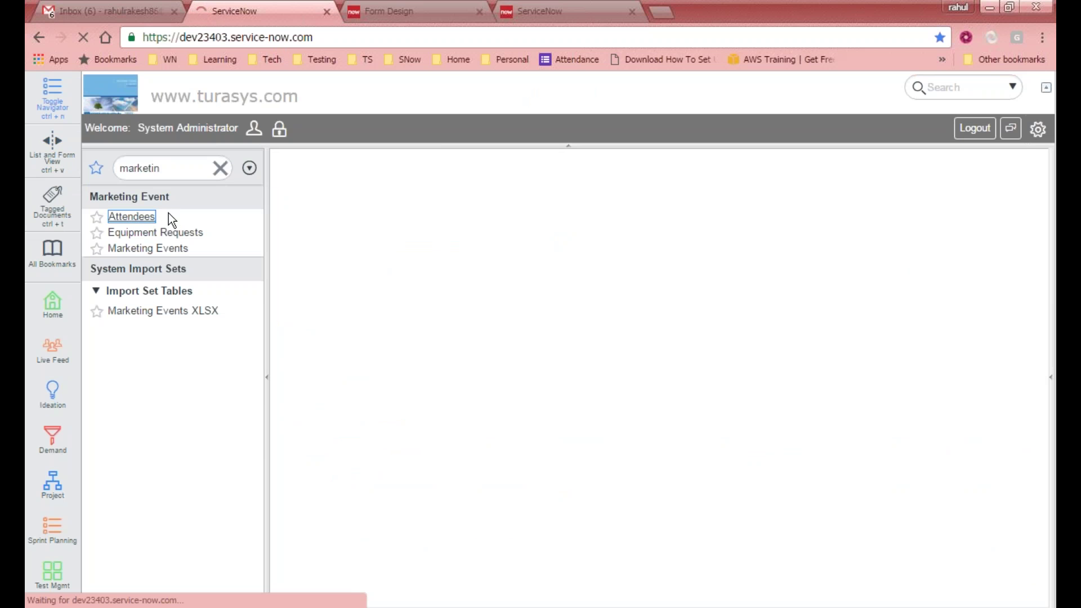
left_click(381, 167)
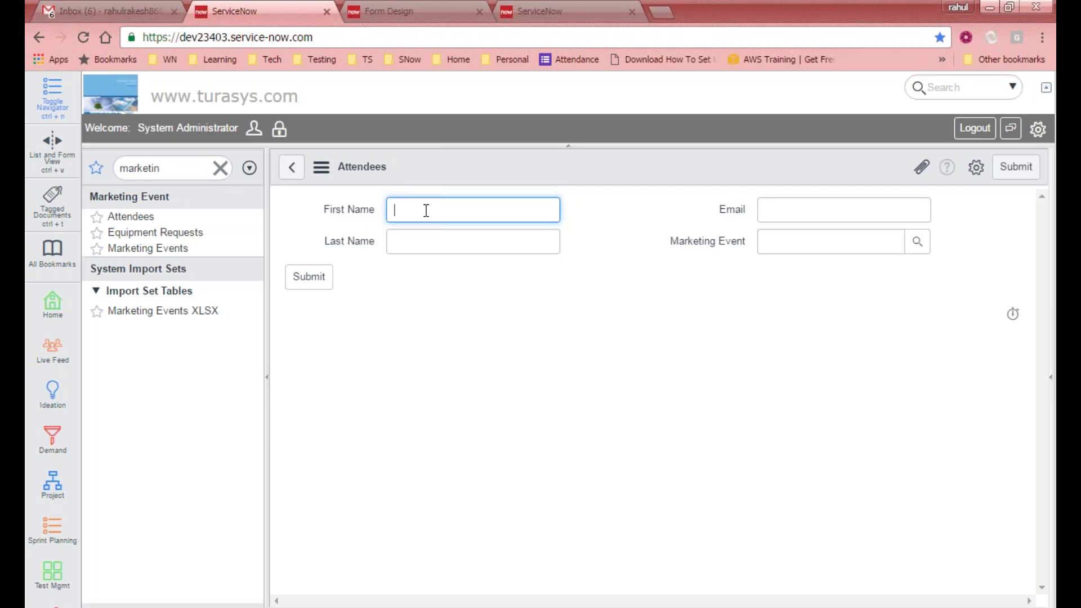
left_click(765, 210)
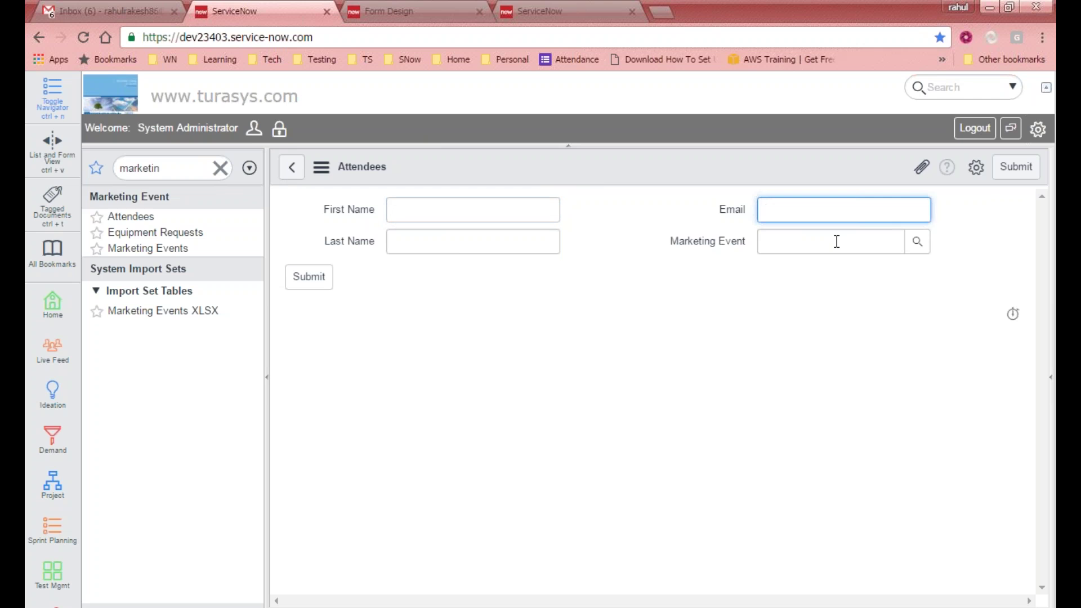
left_click(837, 241)
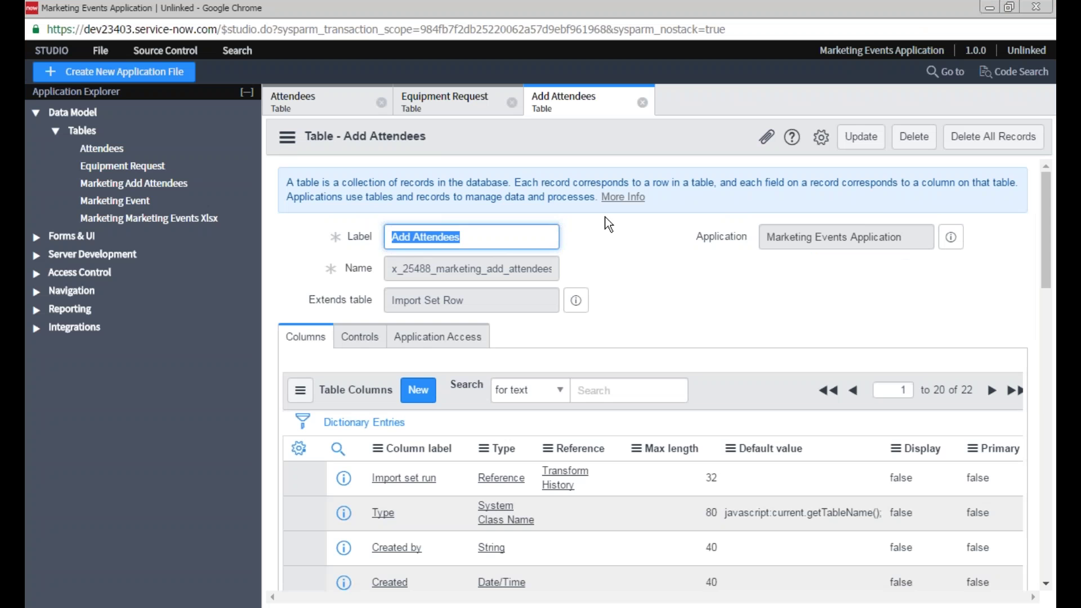
Step: Switch back to Studio and read through the Add Attendees table's header fields and first page of columns
scroll(670, 363, "down", 5)
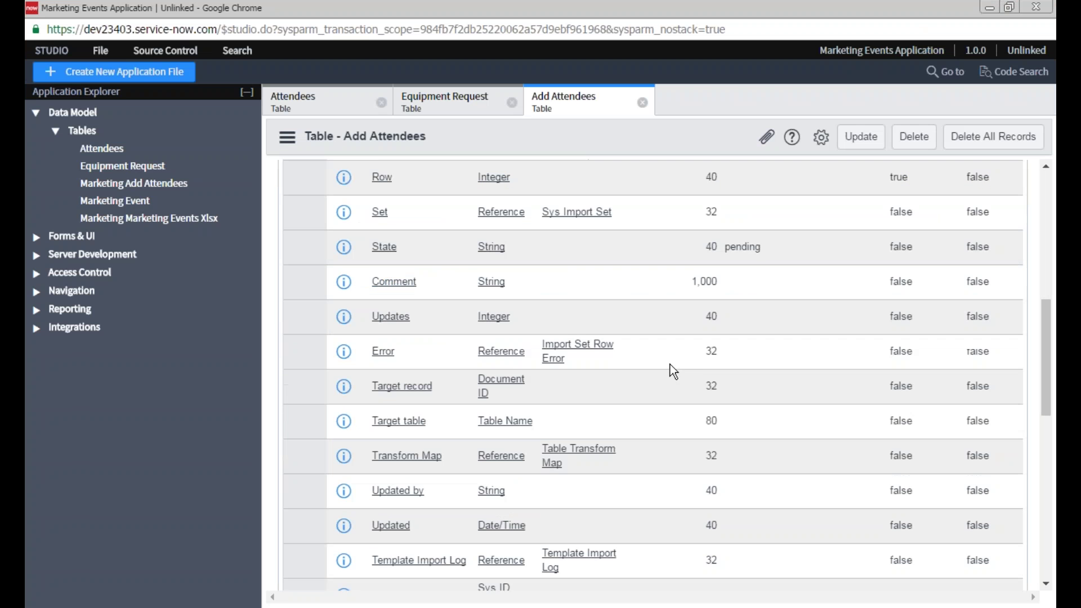
scroll(670, 363, "up", 6)
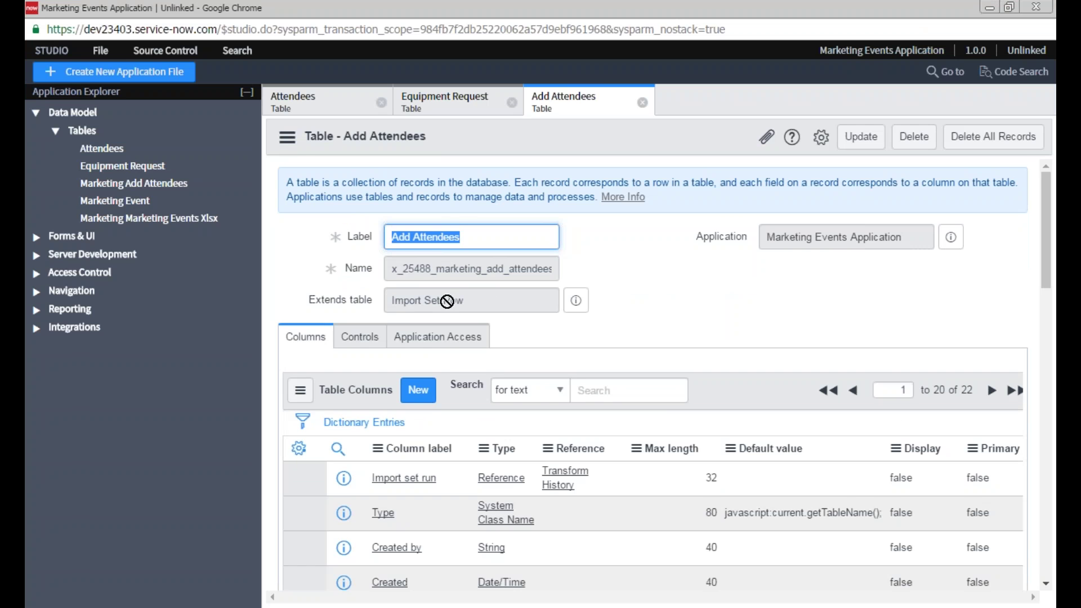
left_click(479, 299)
scroll(799, 307, "down", 8)
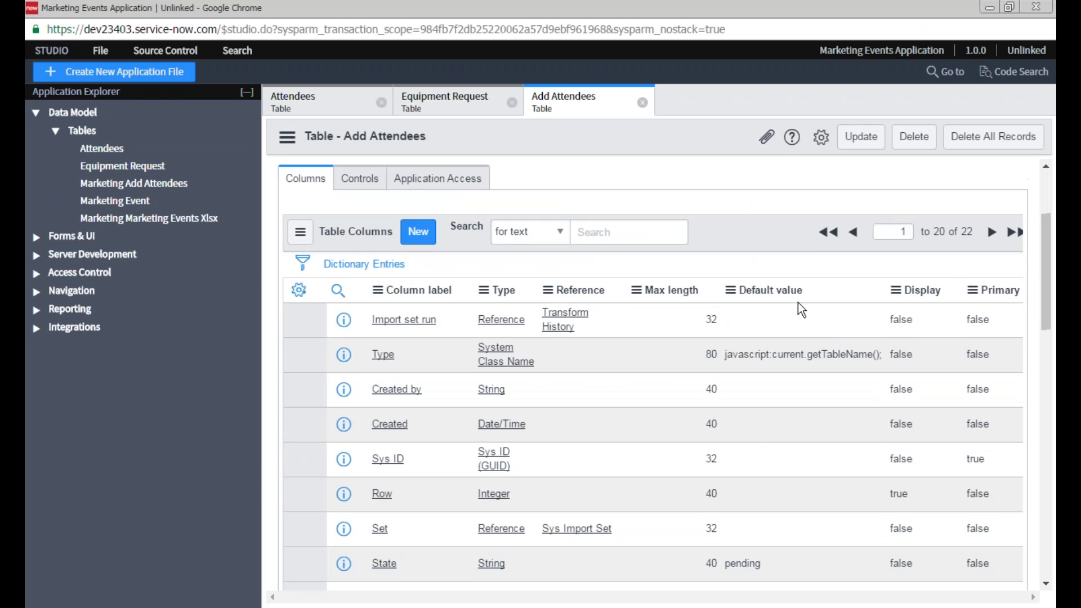
scroll(799, 302, "down", 7)
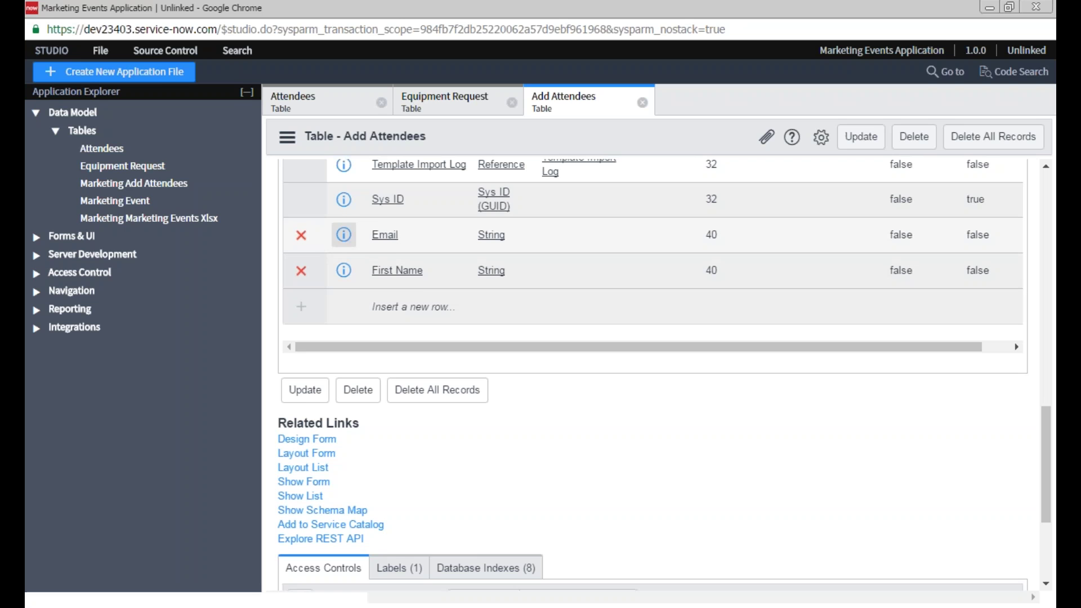
scroll(828, 343, "up", 15)
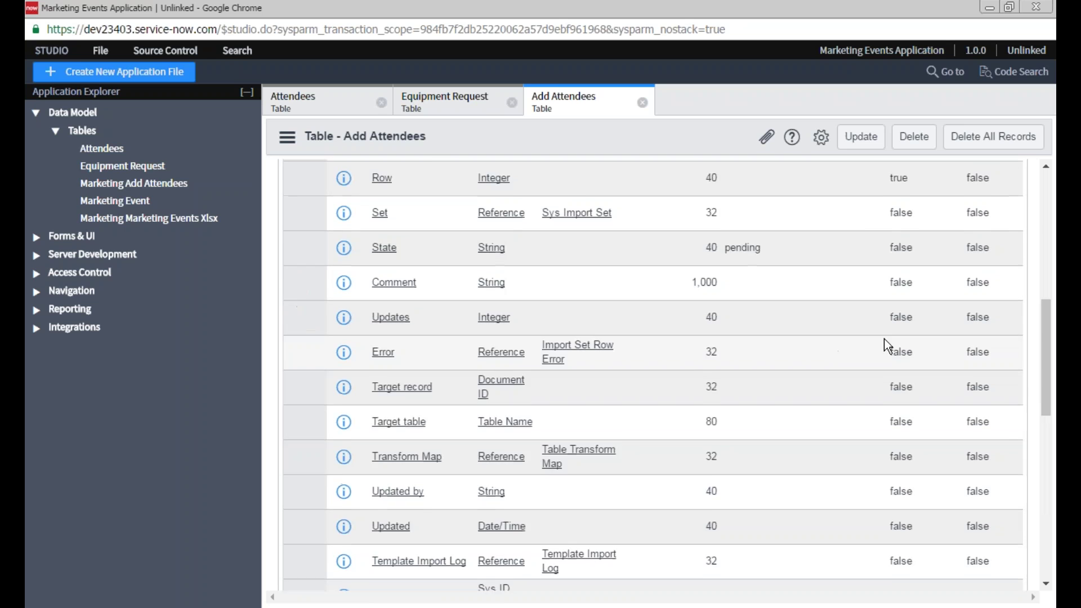
Step: Go to the last page of the Add Attendees table's columns and examine the custom columns at the end of the list
left_click(1015, 232)
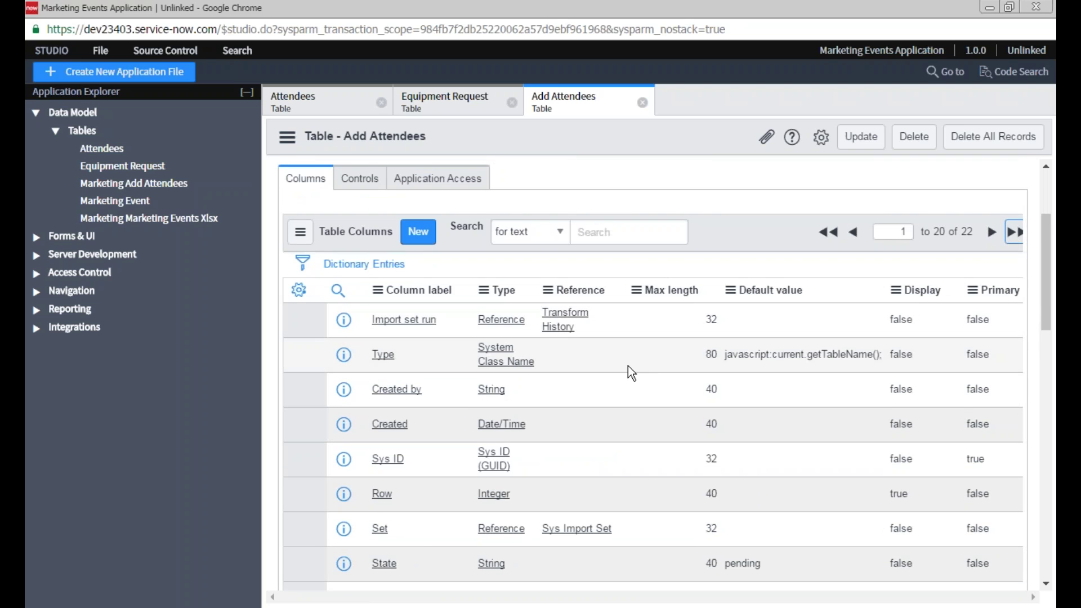
scroll(627, 365, "down", 5)
scroll(476, 417, "down", 5)
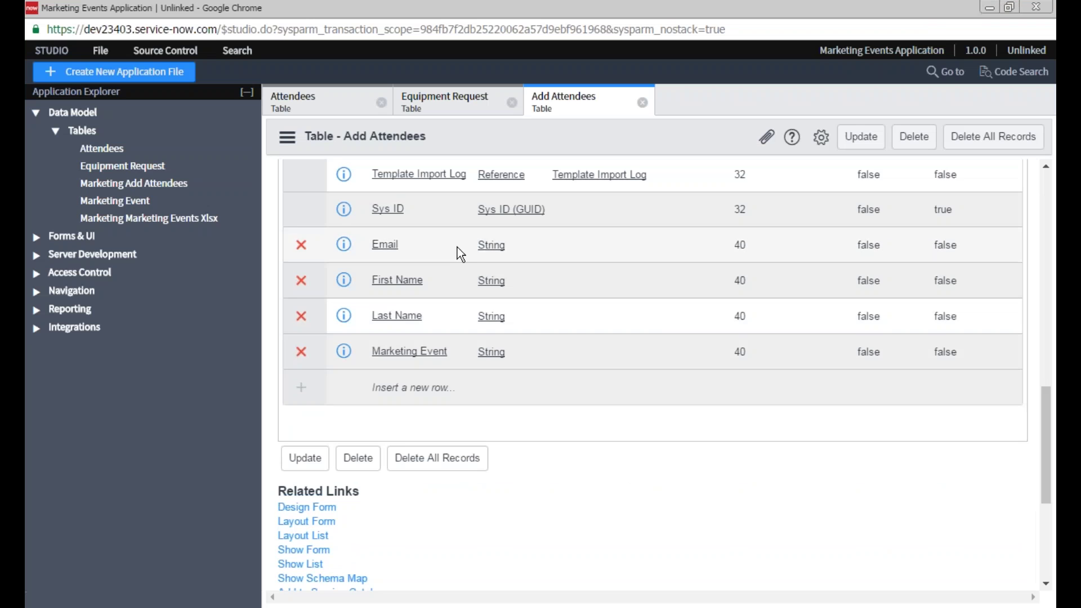
scroll(471, 181, "up", 2)
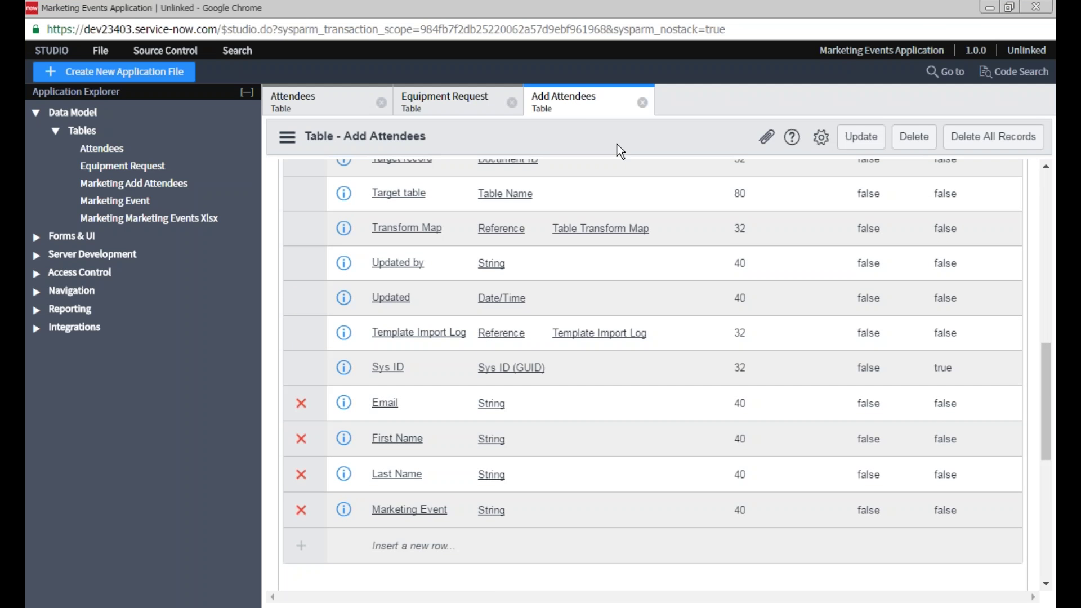
Step: Open the Marketing Event table definition in Studio, then compare the application's tables with the Marketing Event modules in the main ServiceNow window
left_click(126, 205)
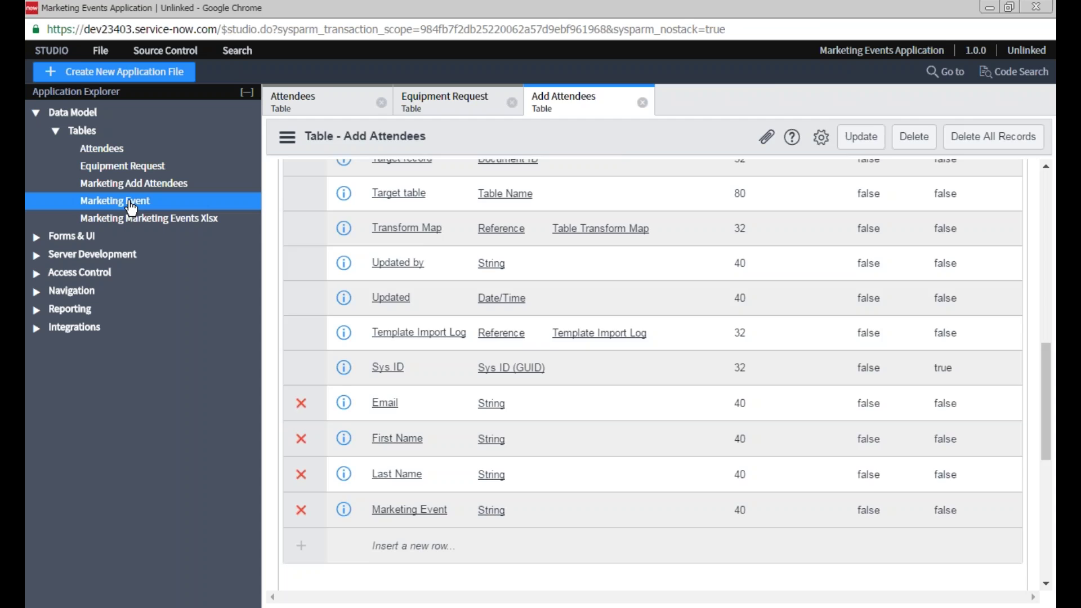
scroll(627, 361, "down", 4)
scroll(406, 340, "down", 5)
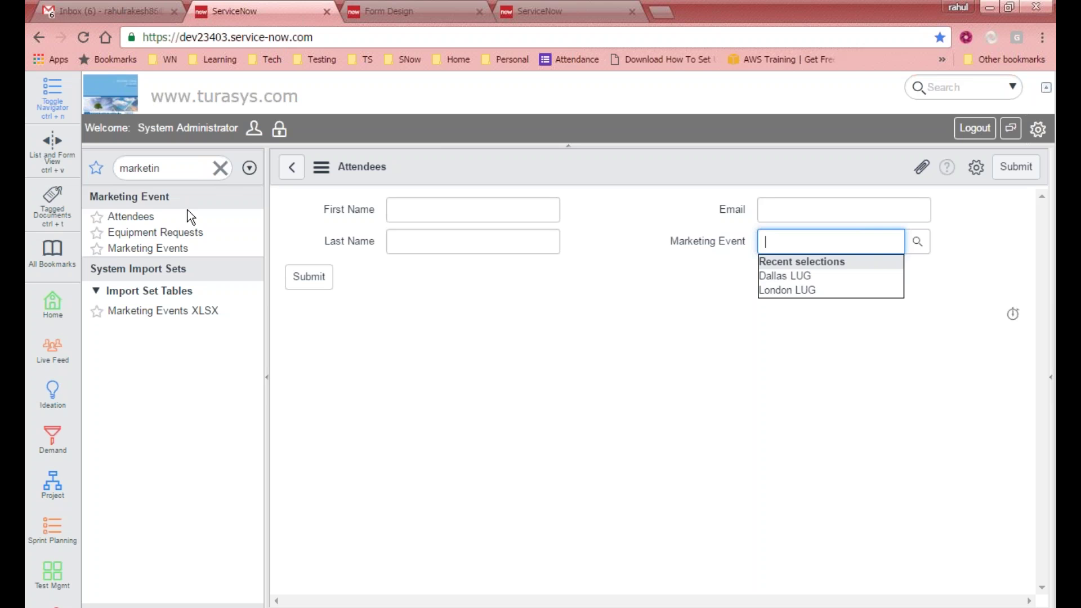
left_click(184, 202)
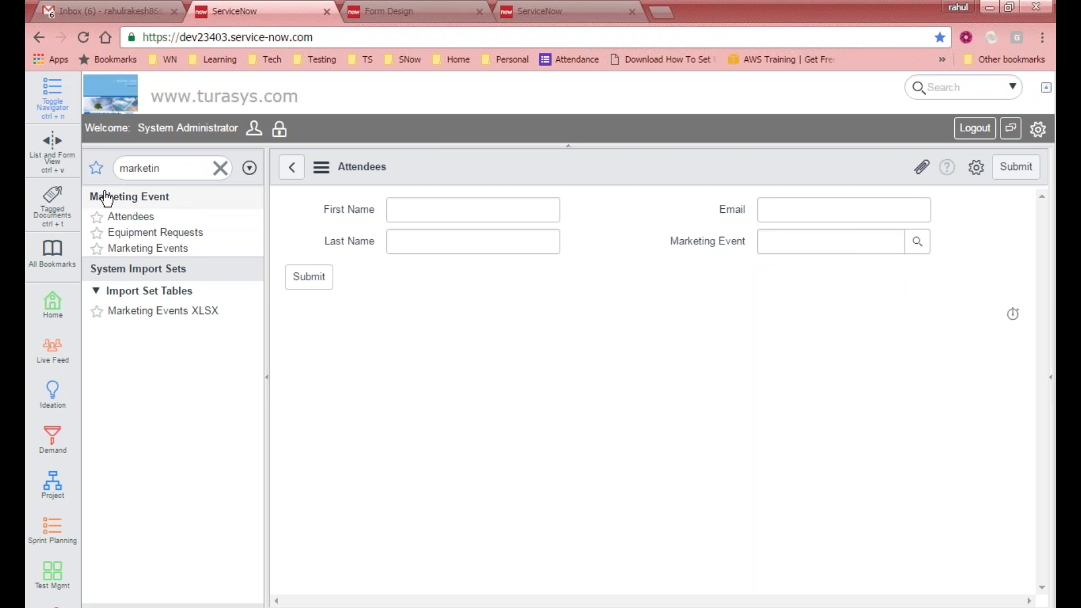
left_click(182, 201)
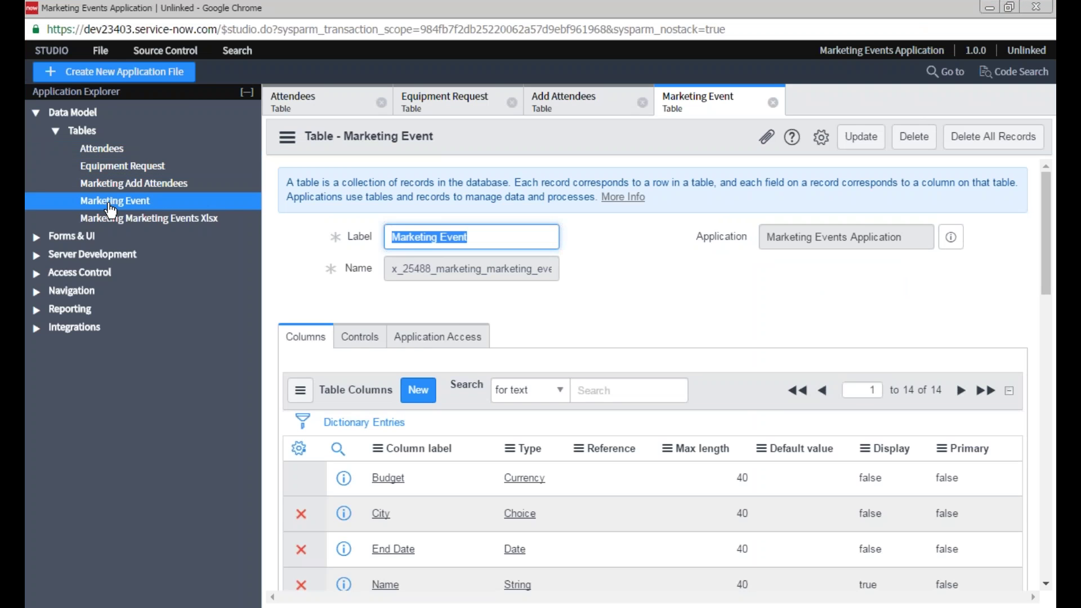
Step: Open and close the Marketing Marketing Events Xlsx table definition, then check the Marketing Event modules in the main ServiceNow window and return to Studio
left_click(167, 224)
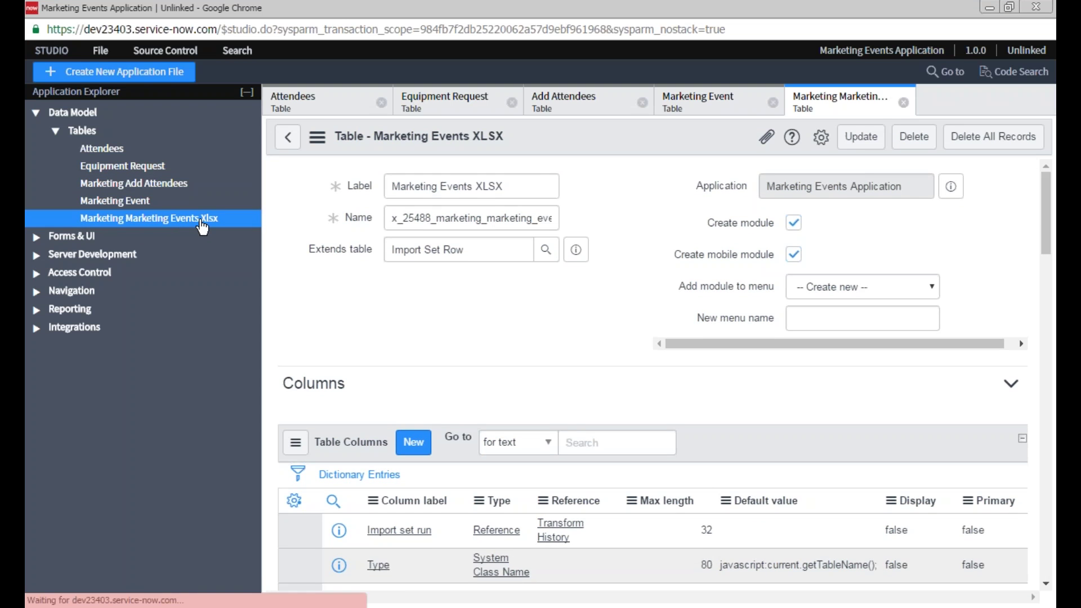
left_click(904, 103)
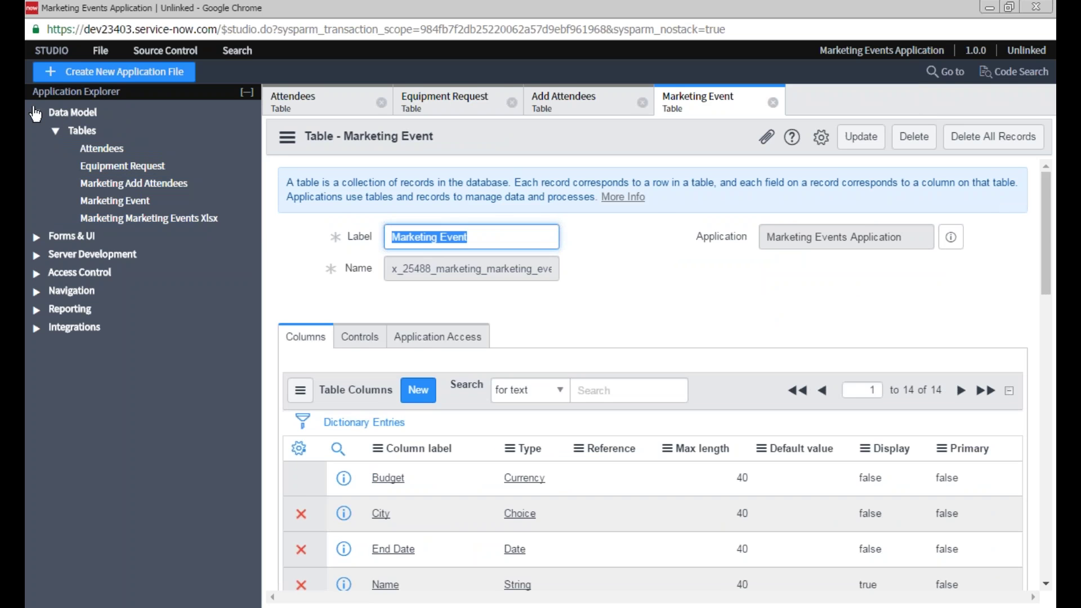
key("alt+Tab")
left_click(139, 200)
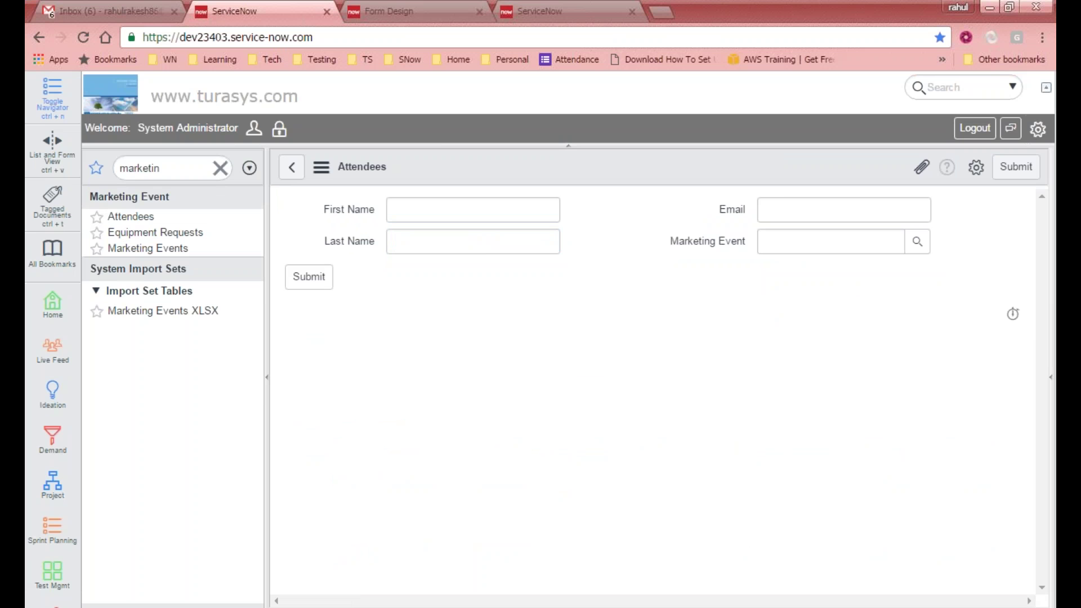
key("alt+Tab")
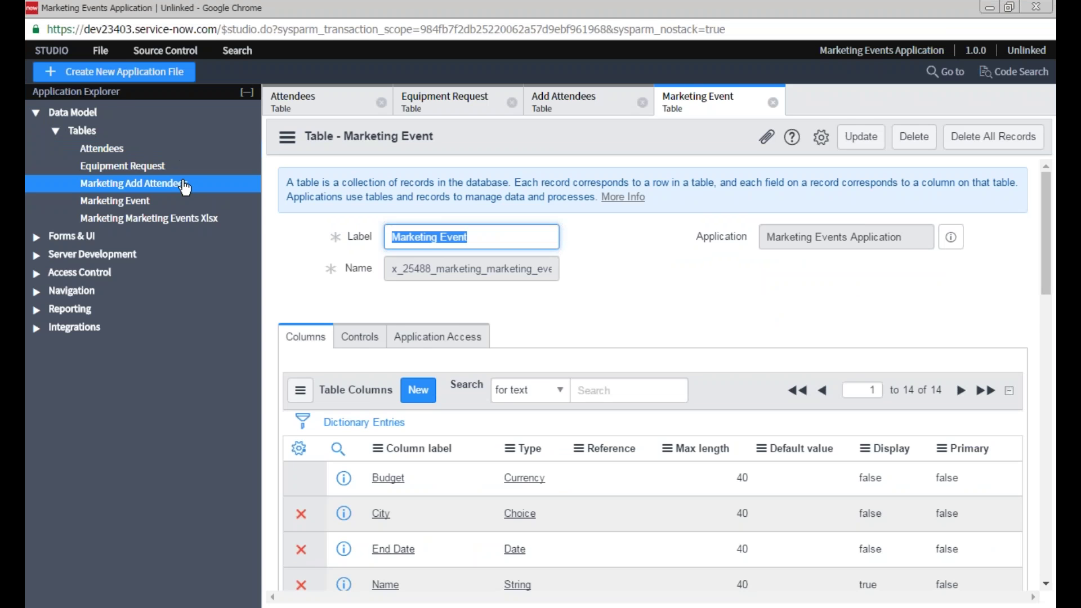
Step: Go through the Marketing Event table definition to its Related Links and choose Design Form
scroll(648, 332, "down", 15)
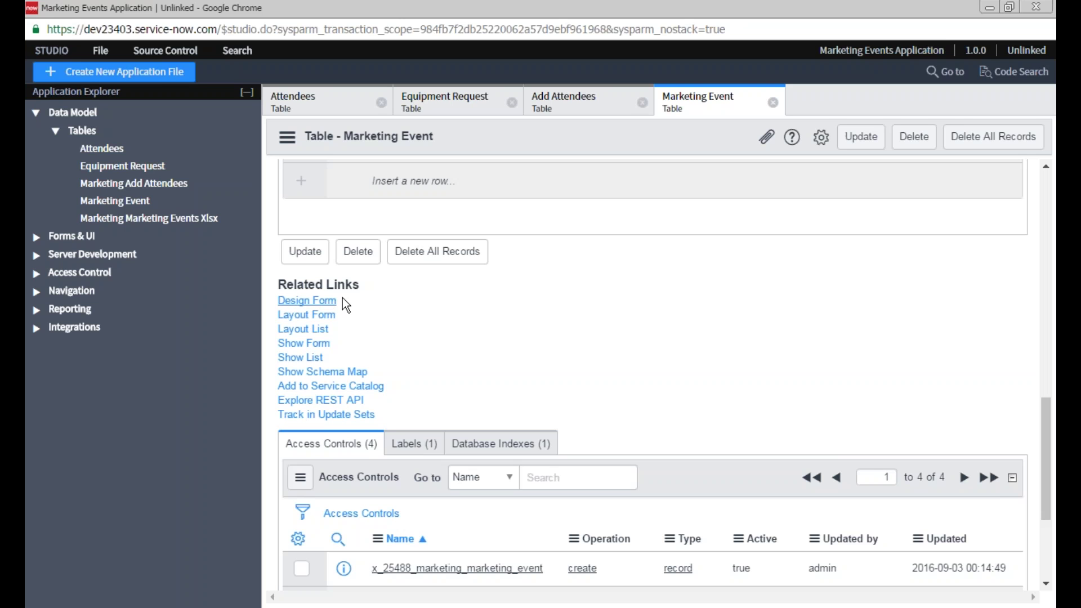
left_click(321, 304)
Step: Expand the Forms & UI files in the Application Explorer and open the Attendees [Default view] form design
left_click(37, 236)
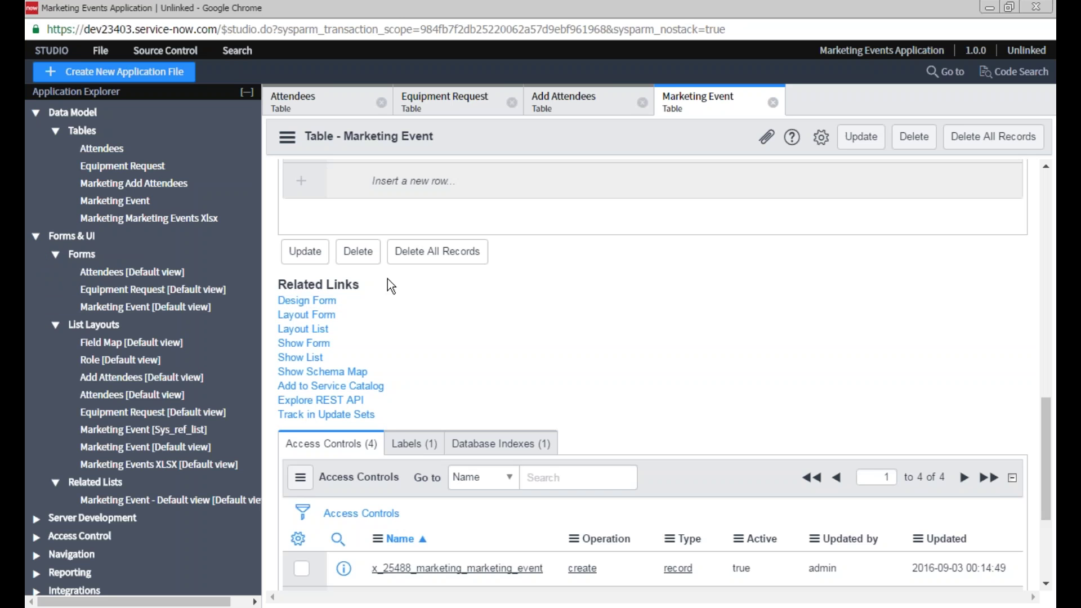
left_click(76, 256)
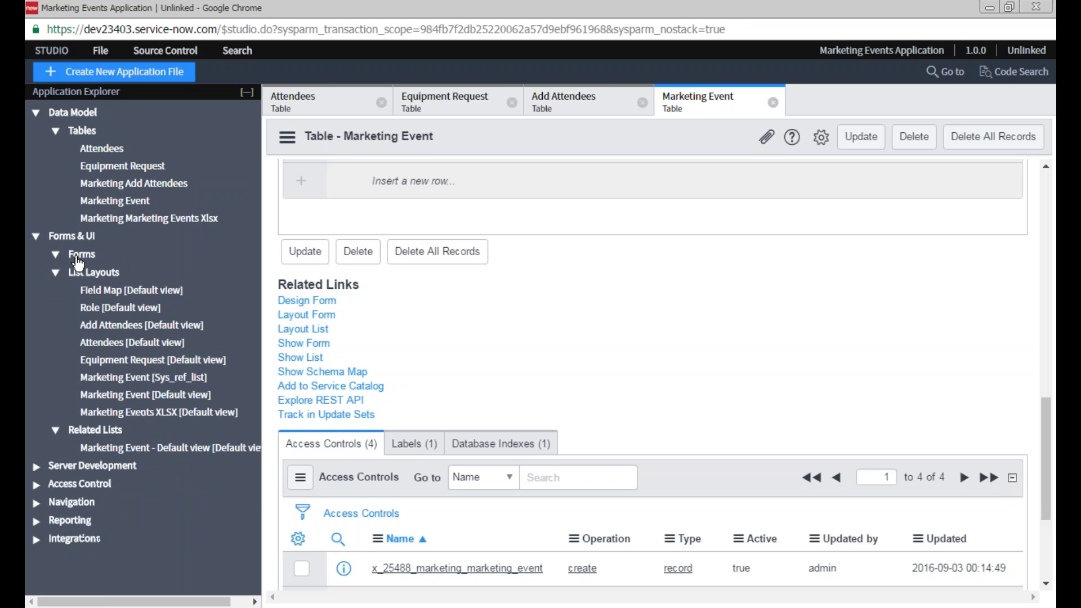
left_click(53, 257)
left_click(118, 274)
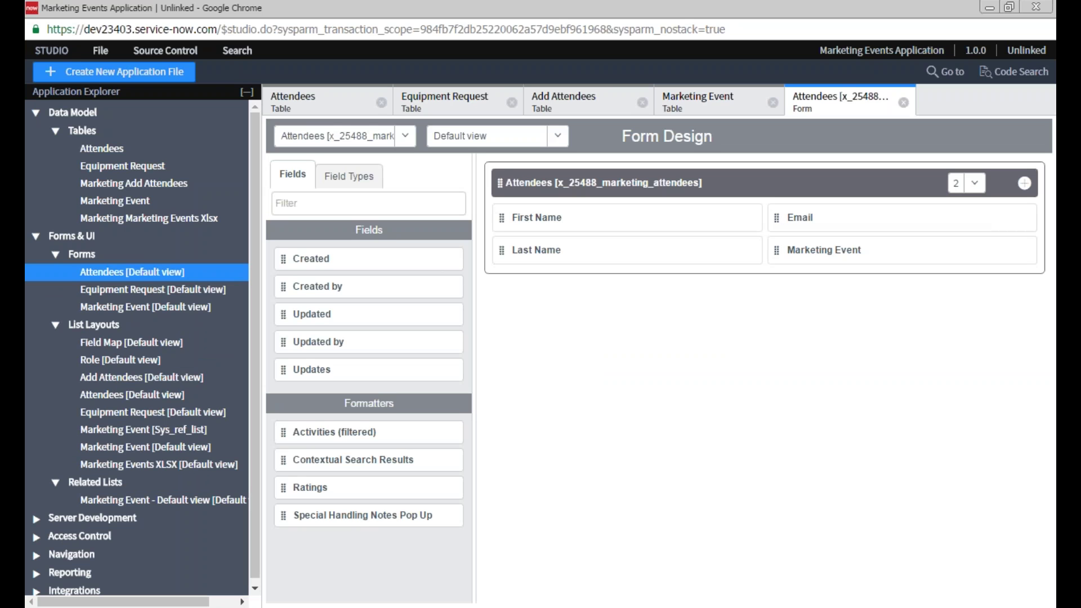
Step: Close the Attendees form design and all open table definitions in Studio
left_click(903, 102)
left_click(773, 102)
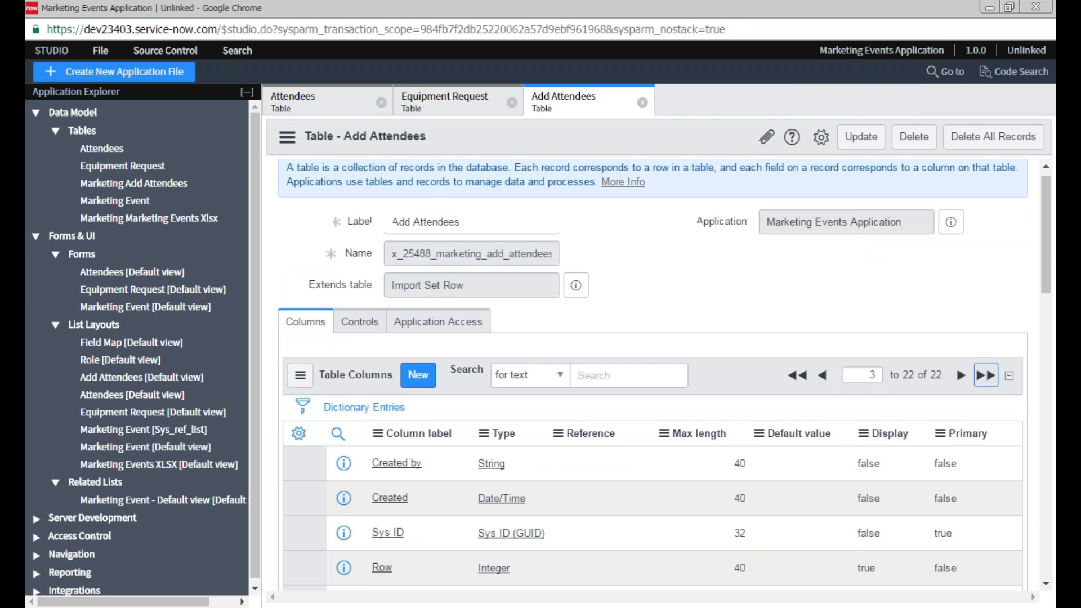
left_click(642, 101)
left_click(512, 101)
left_click(381, 102)
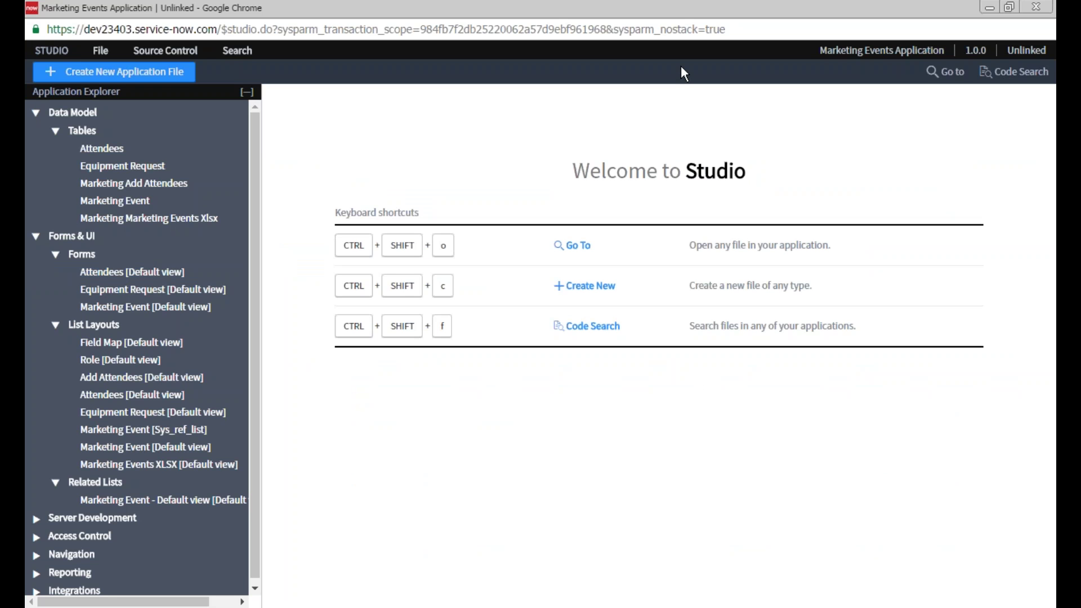
Step: Switch to the main ServiceNow window, filter the navigator for "tables", and open Tables & Columns
key("alt+Tab")
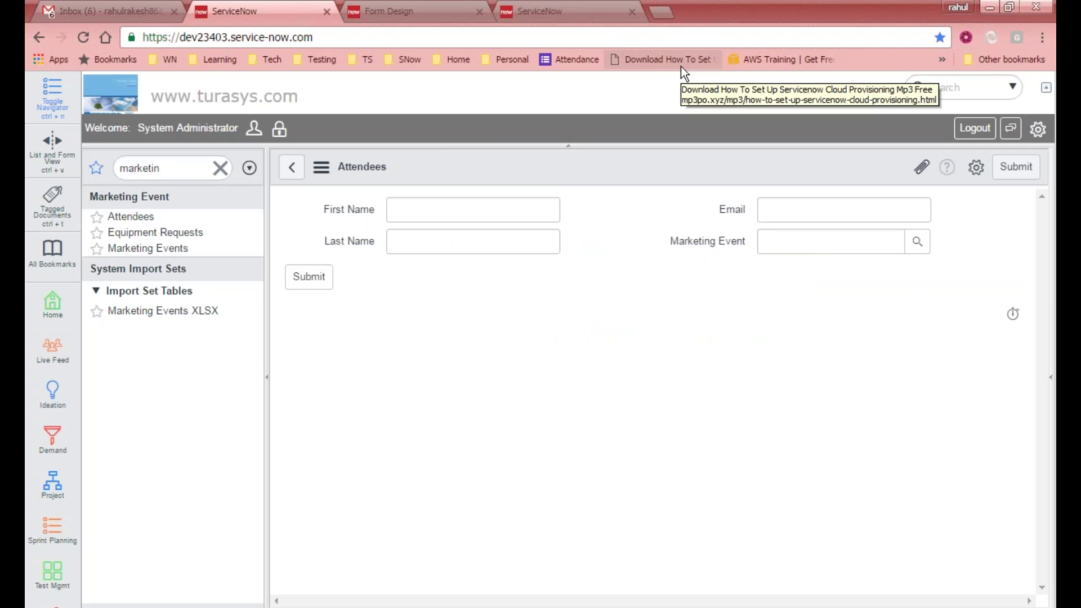
left_click(182, 166)
type("tables")
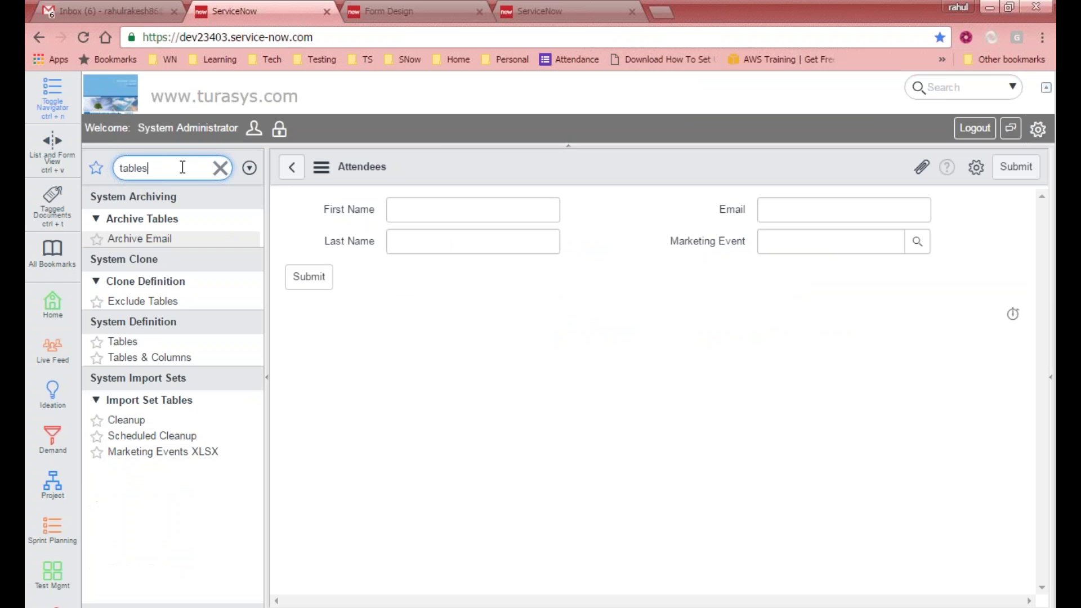
left_click(149, 357)
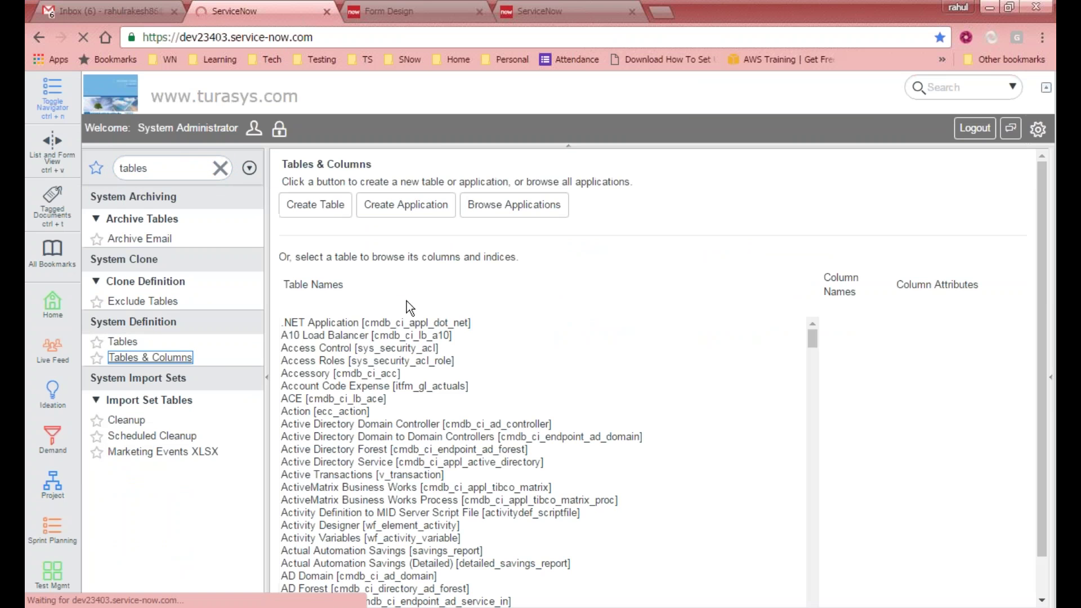
Step: Select Sample Table [u_sample_table] in the table list, open its definition for editing, and return to it from the Marketing Events Application record
left_click(372, 375)
type("sample_table]")
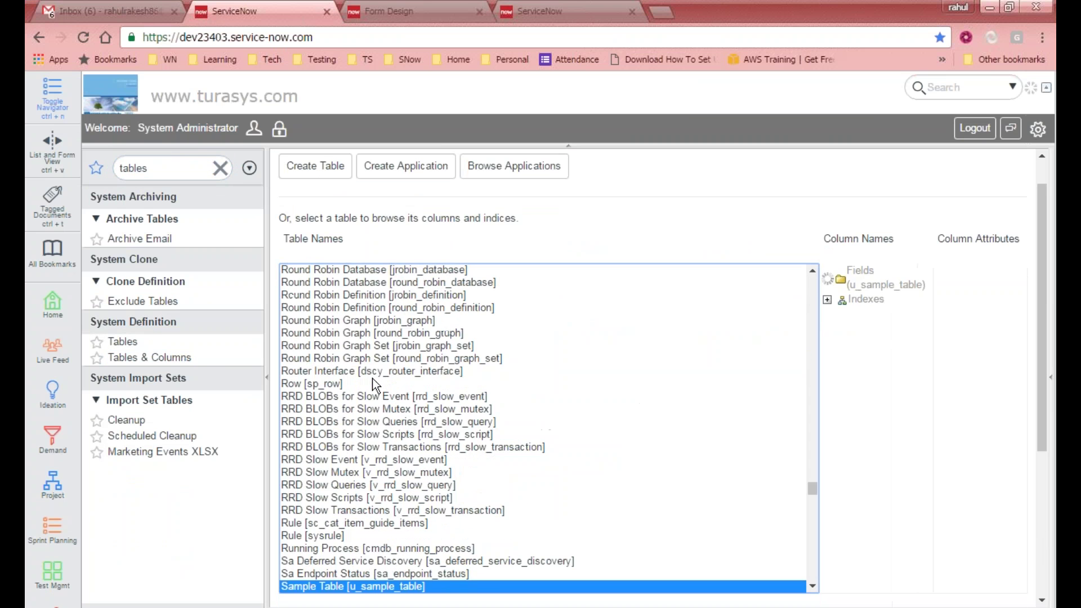
scroll(1043, 312, "down", 3)
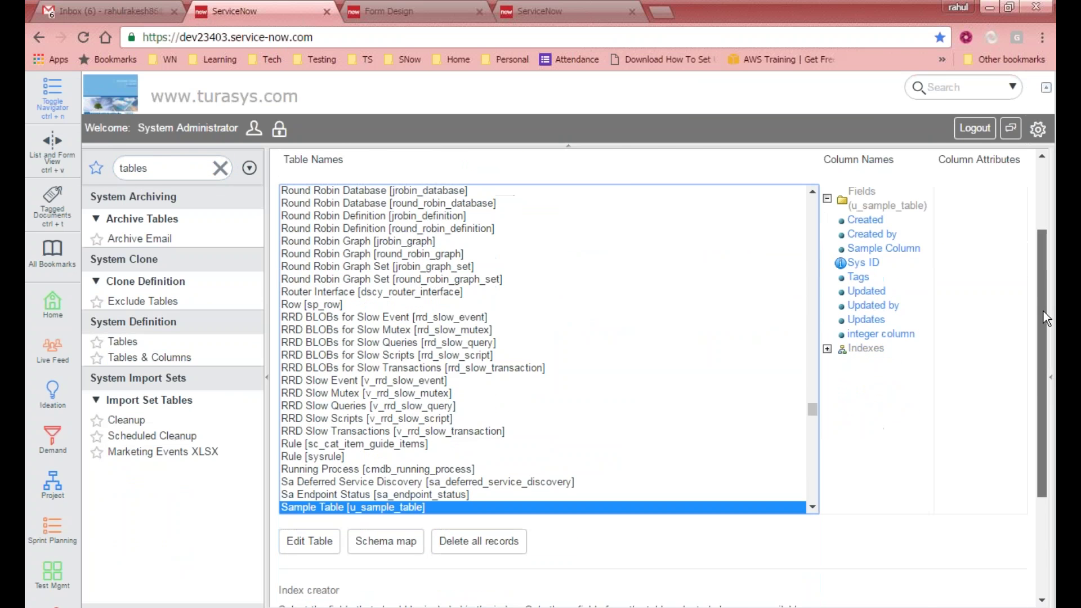
left_click(311, 442)
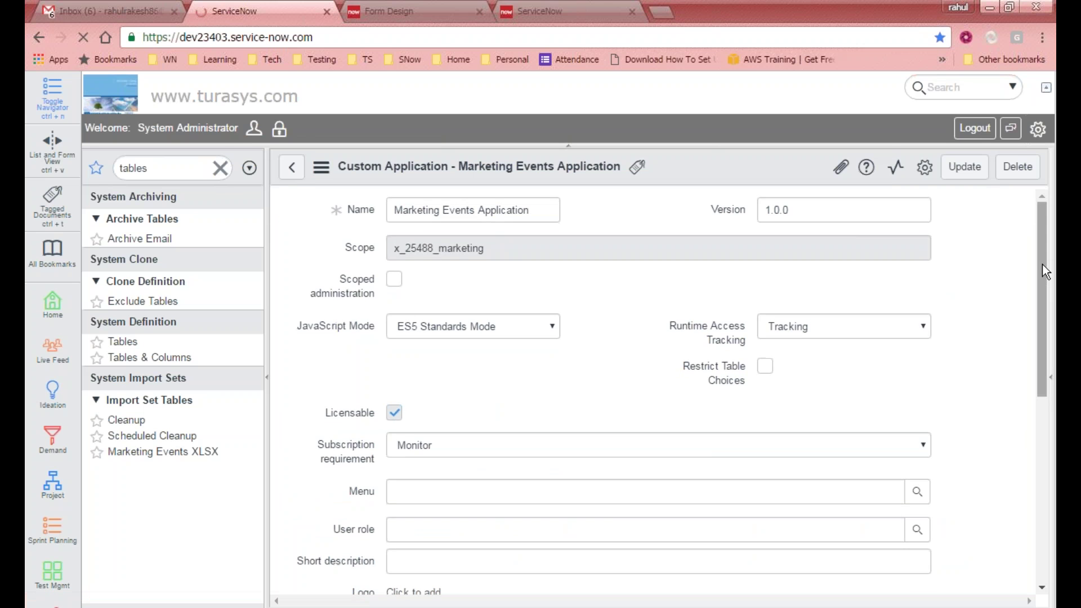
left_click(292, 166)
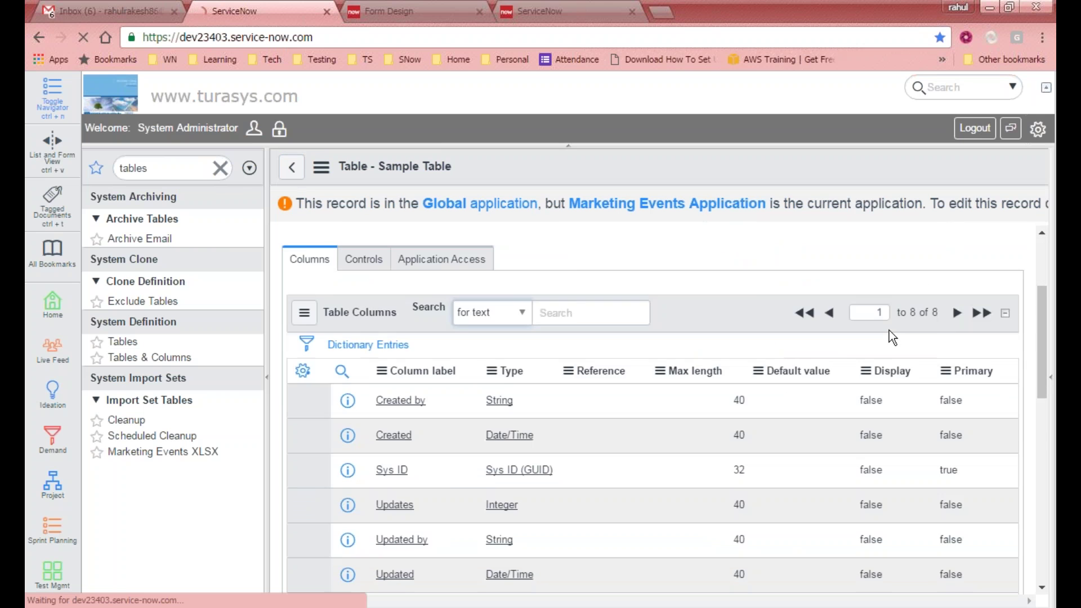
Step: Examine the column list and general details of Sample Table and the current application in the system settings
scroll(428, 383, "down", 4)
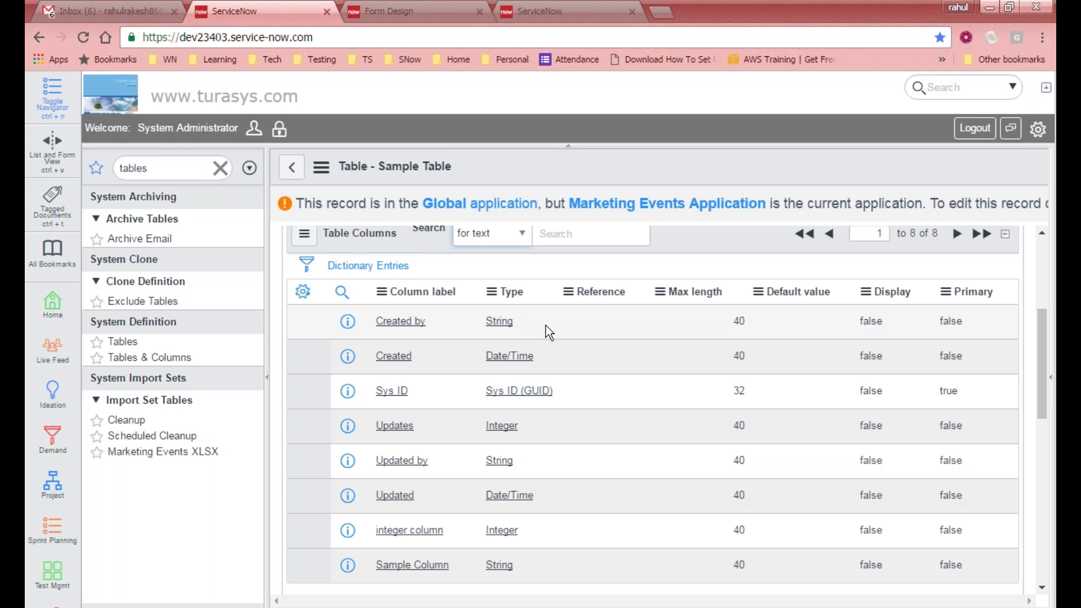
scroll(546, 326, "down", 4)
scroll(545, 325, "up", 3)
scroll(546, 326, "up", 2)
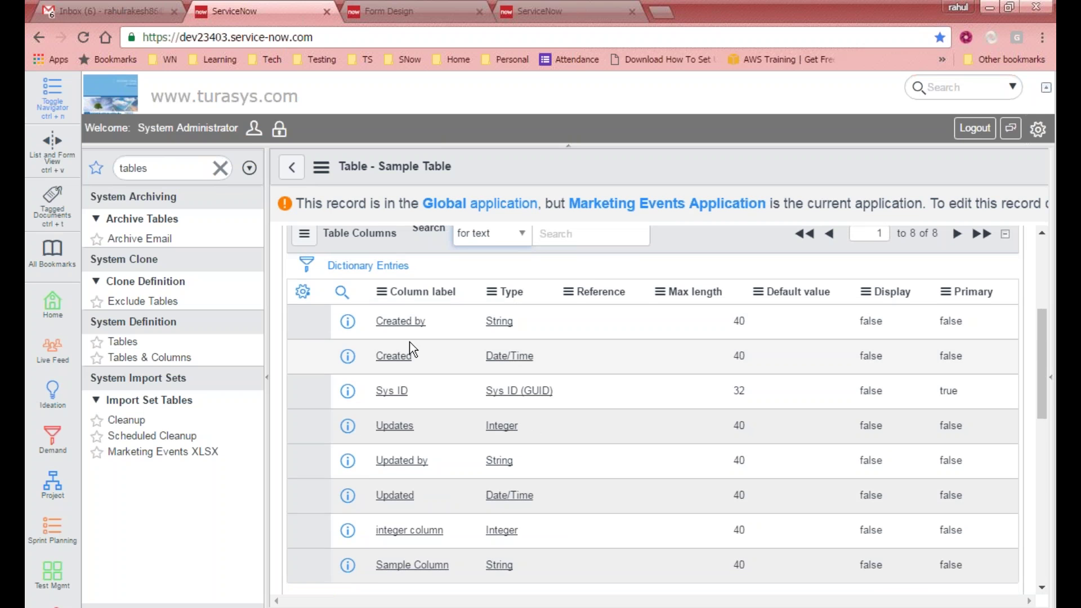
scroll(507, 346, "down", 2)
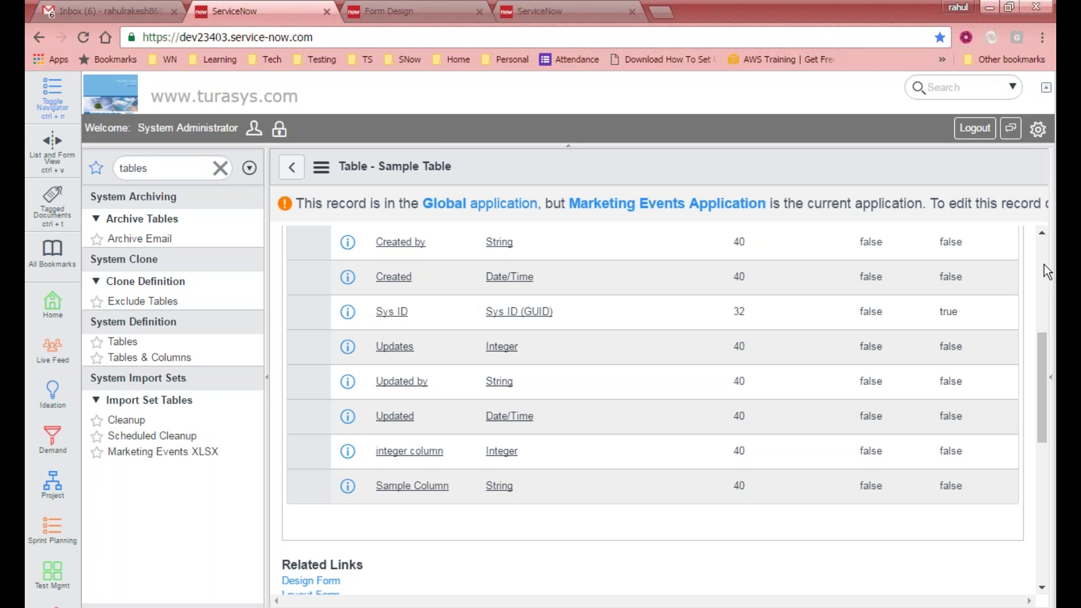
left_click(1038, 132)
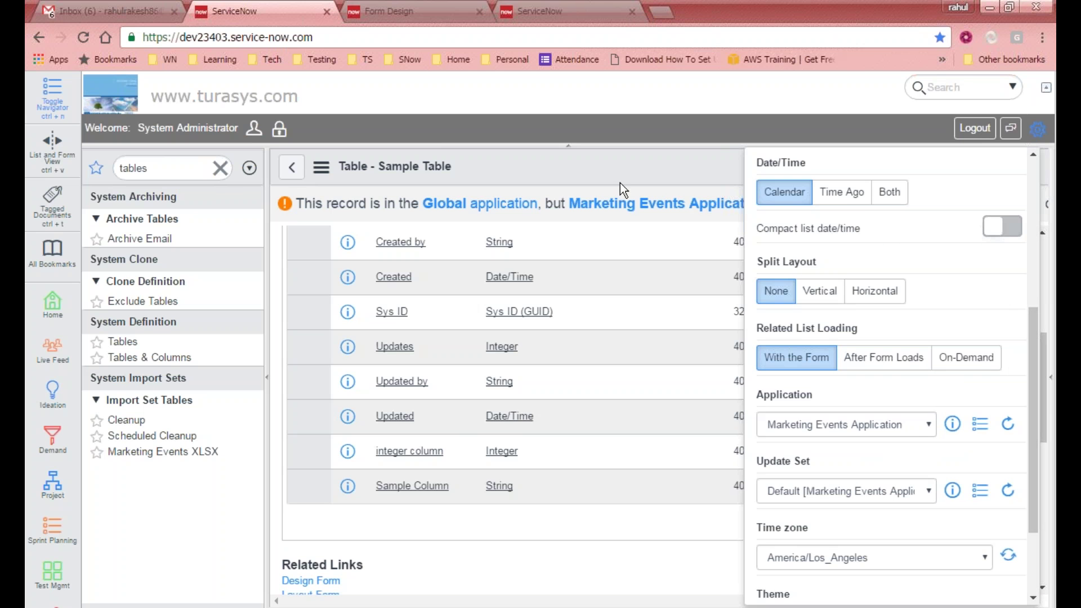
left_click(611, 168)
scroll(644, 306, "up", 5)
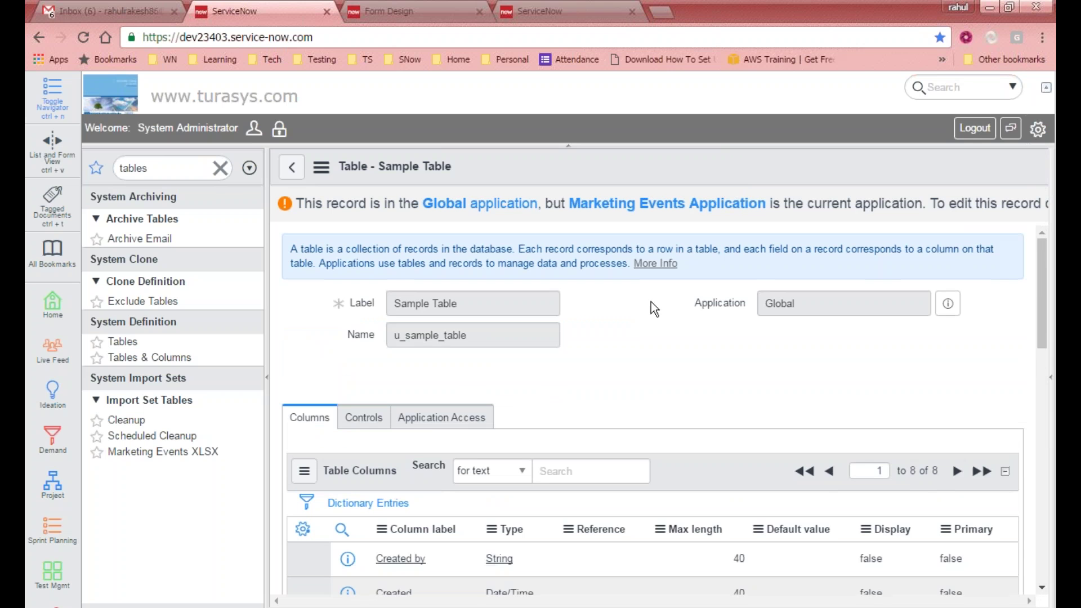
Step: Switch the current application to Global in the system settings
left_click(1037, 128)
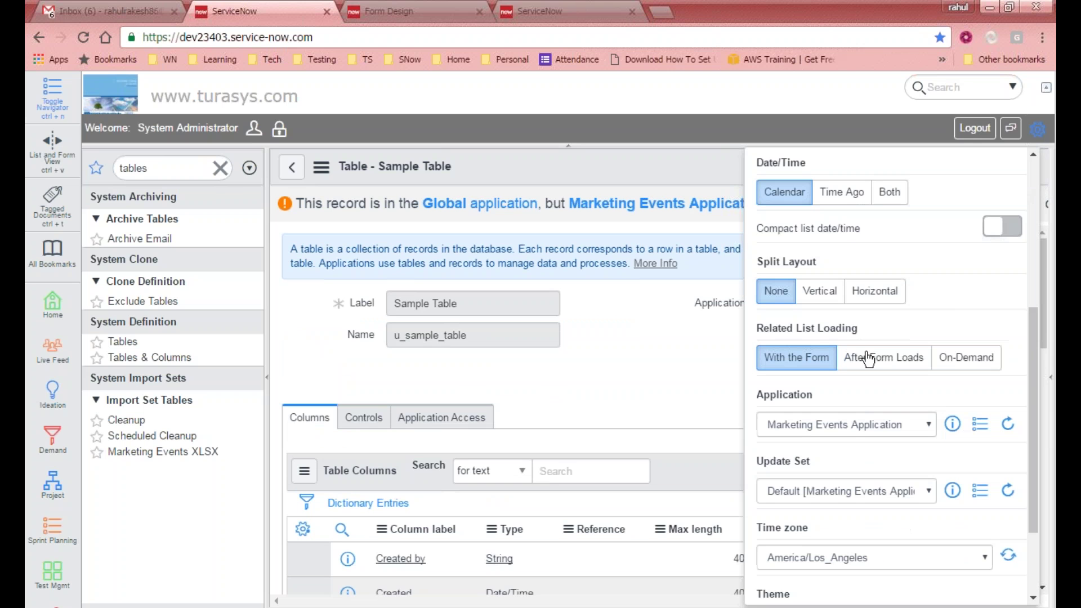
left_click(853, 428)
left_click(794, 155)
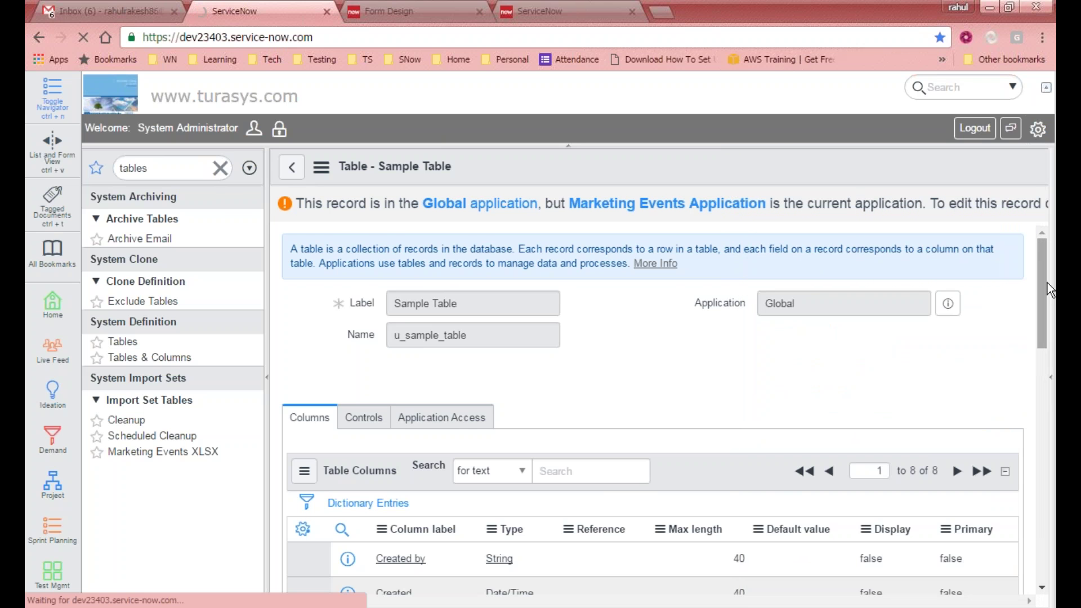
Step: Add a new column row labelled User at the end of Sample Table's column list
scroll(549, 335, "down", 5)
scroll(639, 382, "down", 2)
scroll(505, 457, "up", 4)
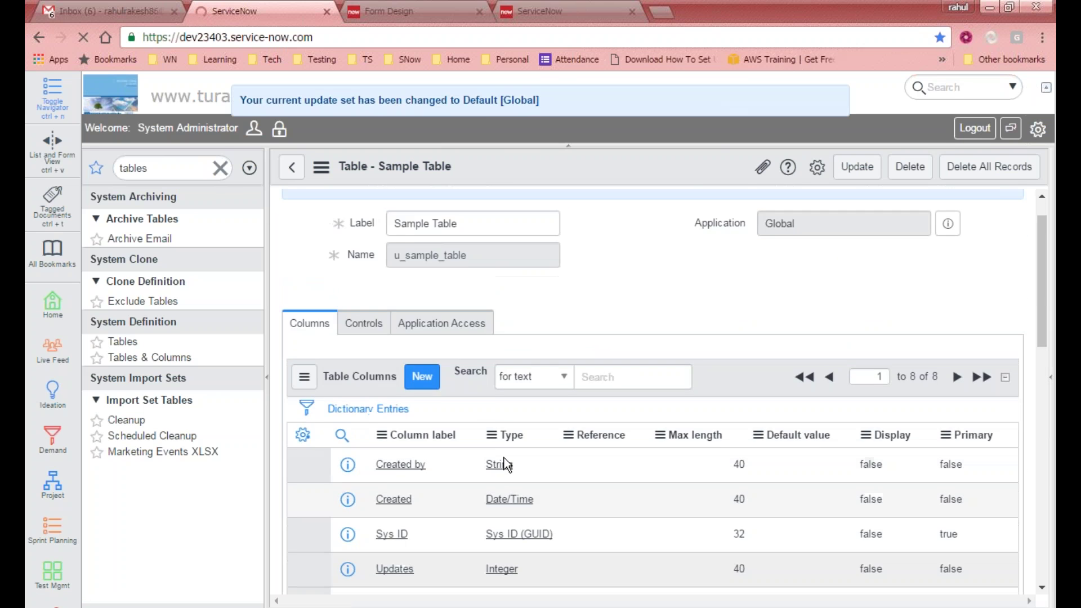
scroll(505, 458, "down", 6)
scroll(505, 458, "up", 4)
scroll(505, 458, "down", 3)
scroll(394, 375, "up", 5)
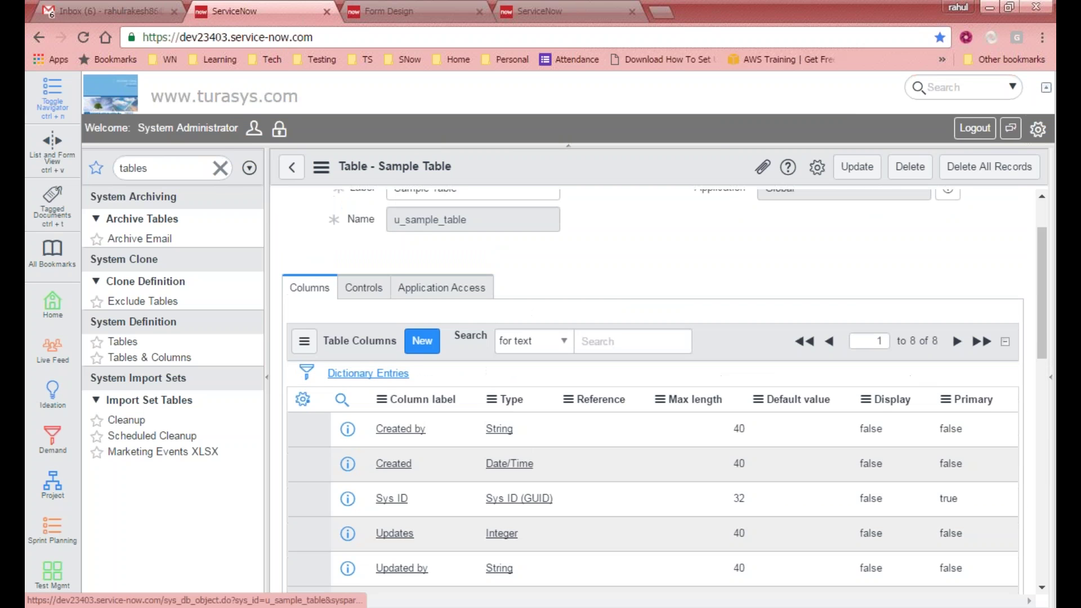
scroll(398, 326, "down", 6)
left_click(403, 314)
left_click(403, 315)
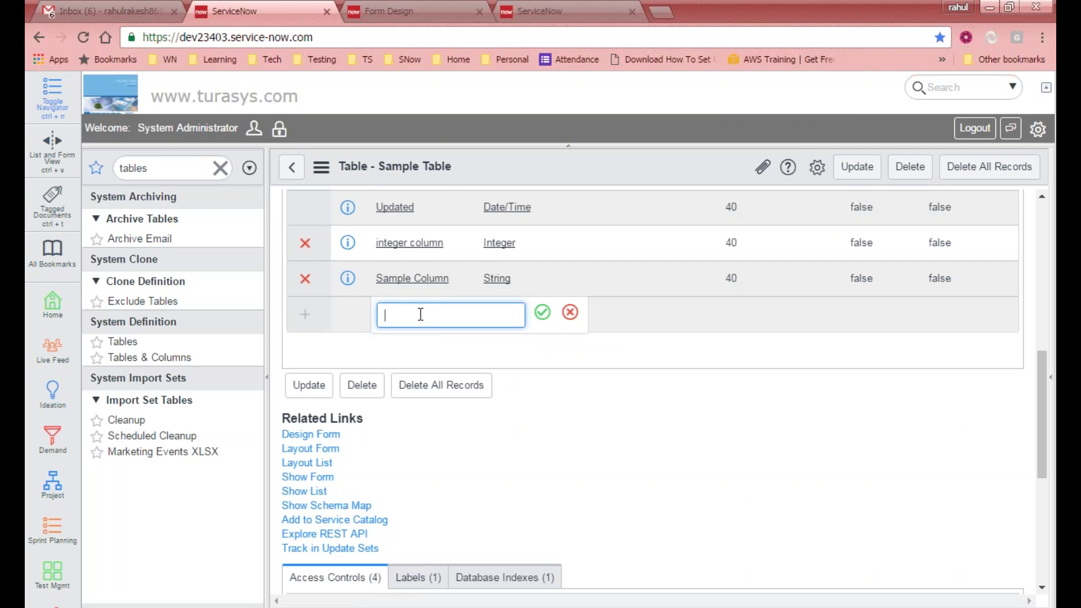
type("User")
key("Tab")
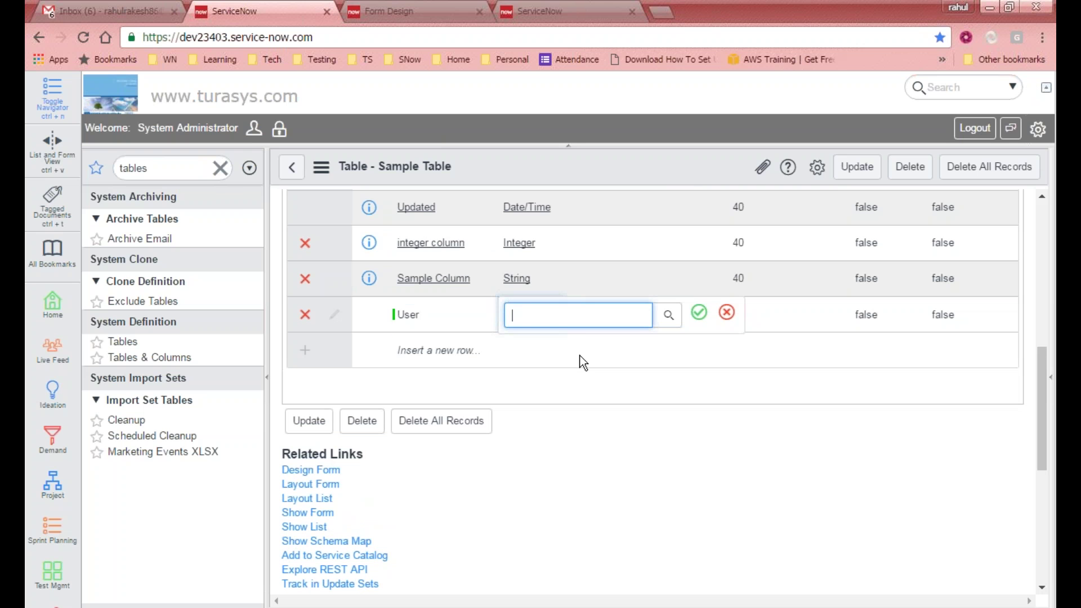
Step: Switch to the Training Instance2 browser page and open sys_user.list from the navigator to browse the user records
left_click(411, 11)
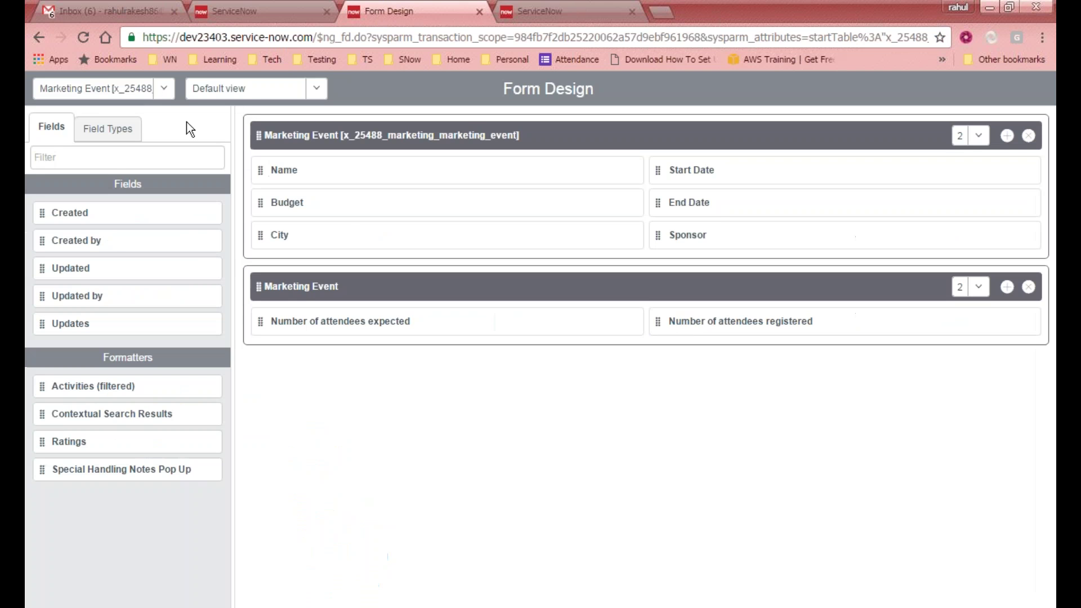
left_click(549, 11)
left_click(170, 161)
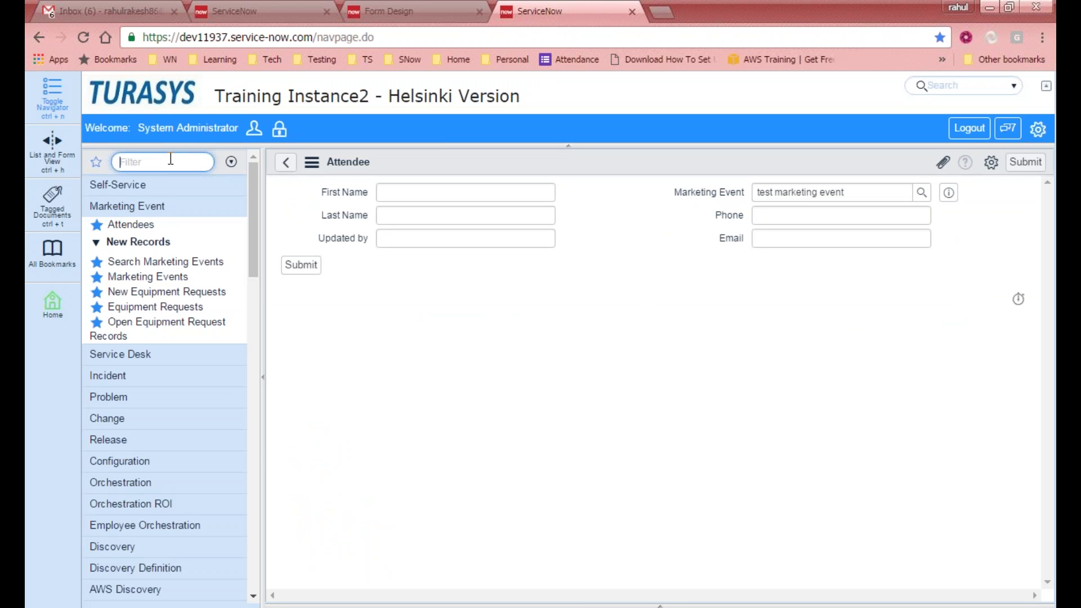
type("sys_u")
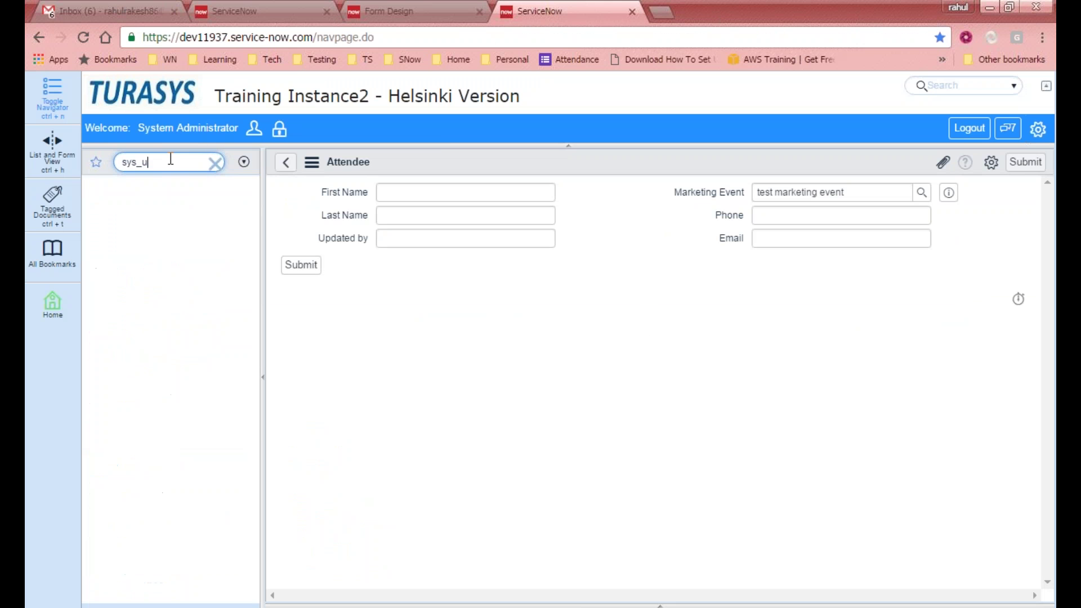
type("ser.list")
key("Return")
left_click(619, 154)
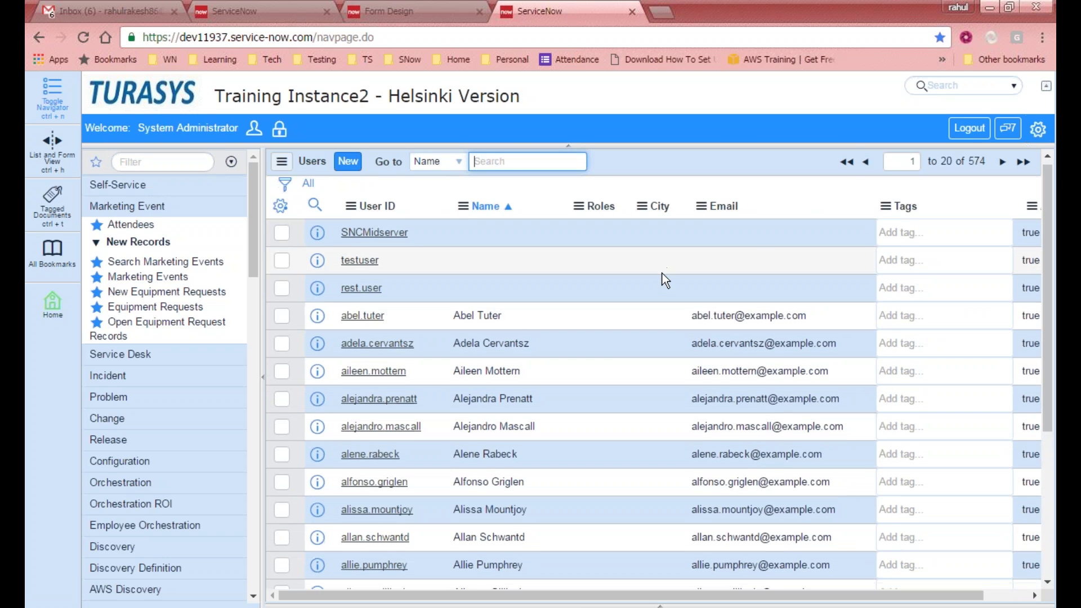
scroll(662, 273, "down", 5)
scroll(579, 271, "up", 5)
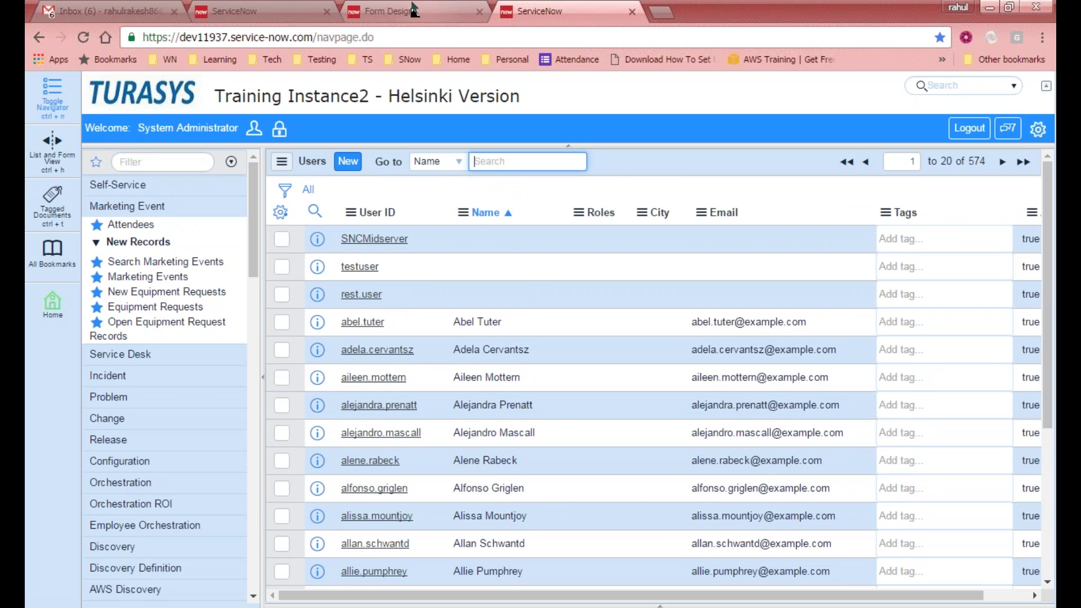
Step: Close the Marketing Event form design page and return to the Sample Table definition
left_click(413, 10)
left_click(479, 11)
left_click(301, 10)
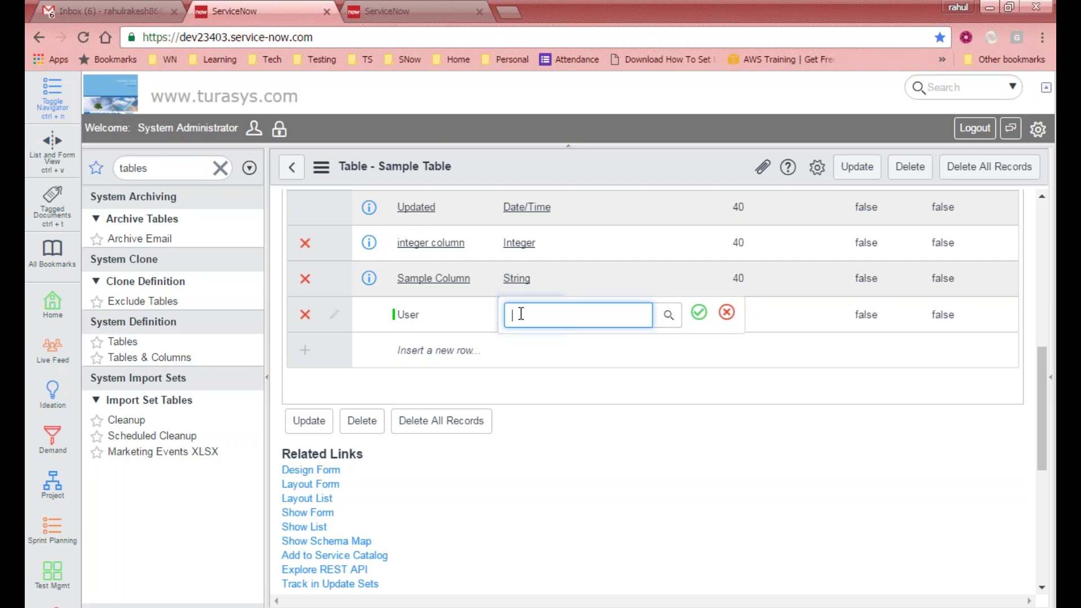
Step: Set the type of the new User column to Reference
scroll(535, 218, "up", 3)
scroll(420, 476, "up", 4)
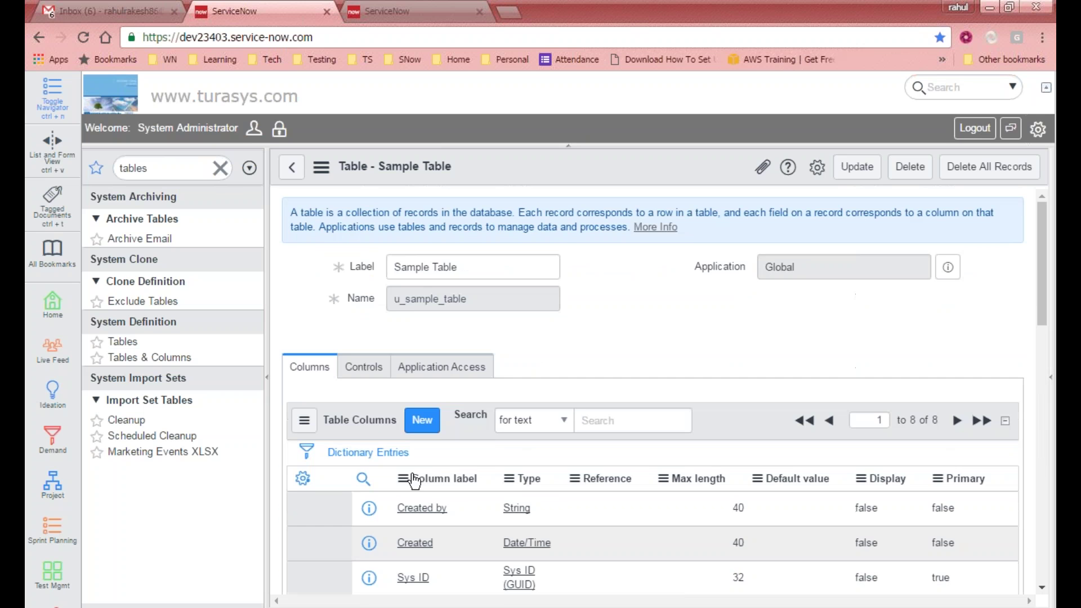
scroll(448, 367, "down", 2)
scroll(536, 265, "down", 4)
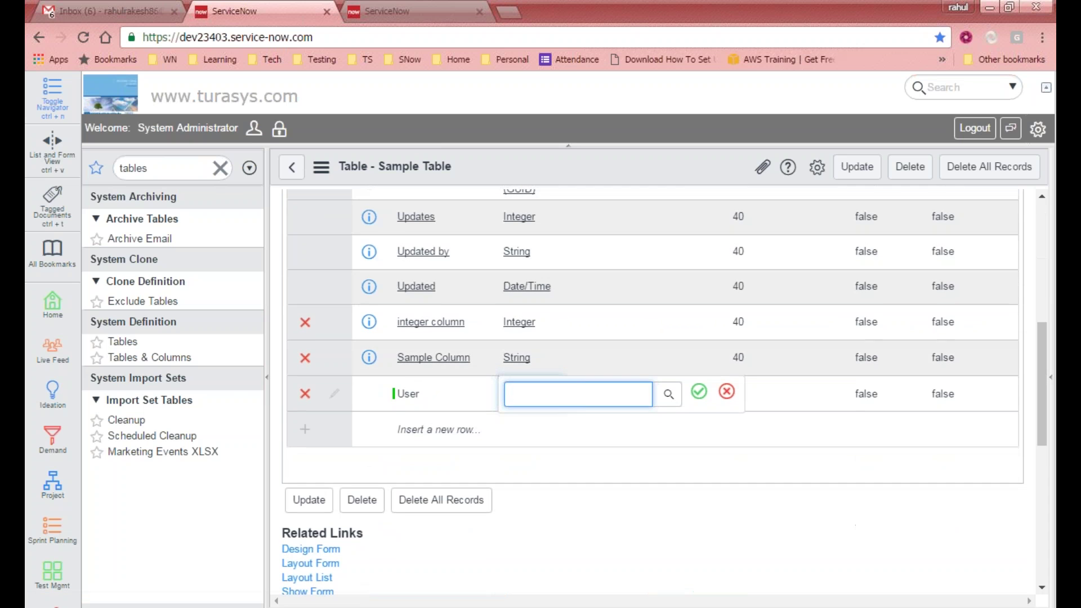
type("Refe")
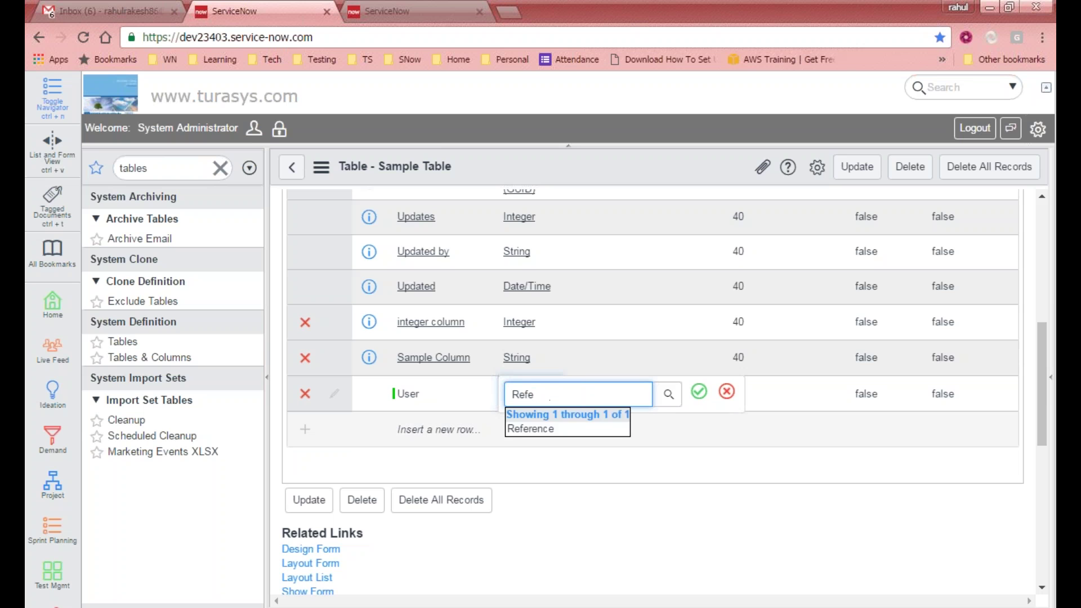
left_click(554, 431)
left_click(698, 391)
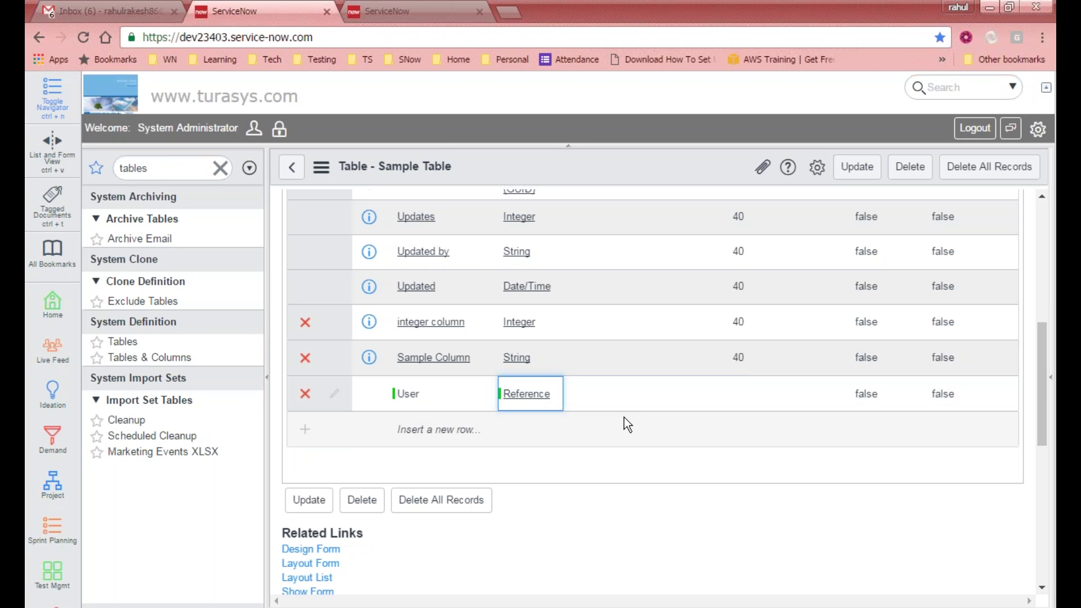
Step: Look up "user" among the tables and set the User column's reference to the User [sys_user] table
scroll(623, 417, "down", 3)
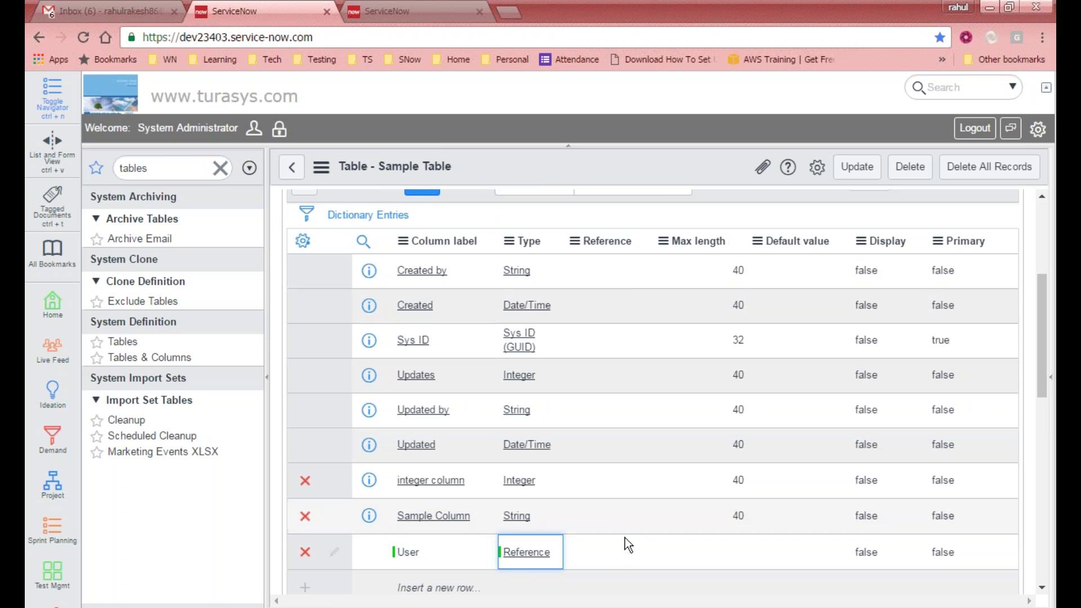
left_click(598, 556)
left_click(601, 555)
scroll(640, 357, "down", 3)
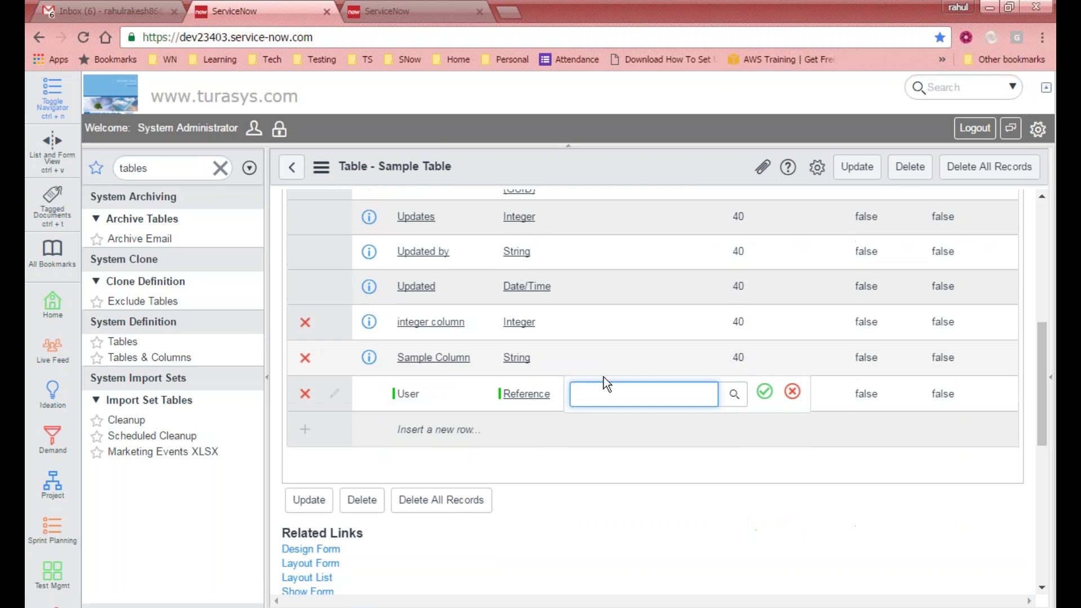
left_click(735, 396)
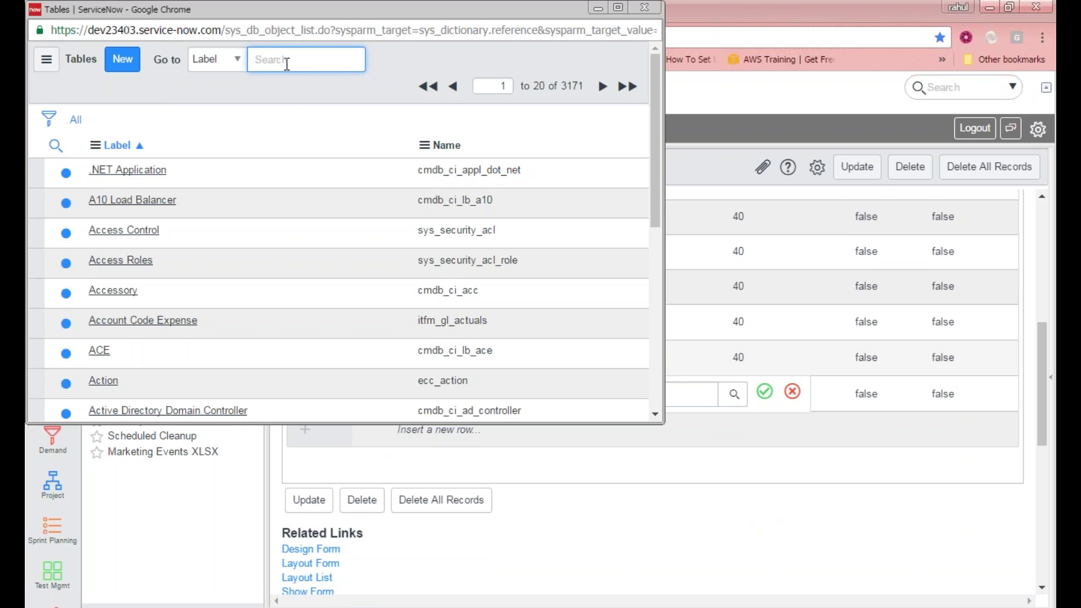
type("user")
key("Return")
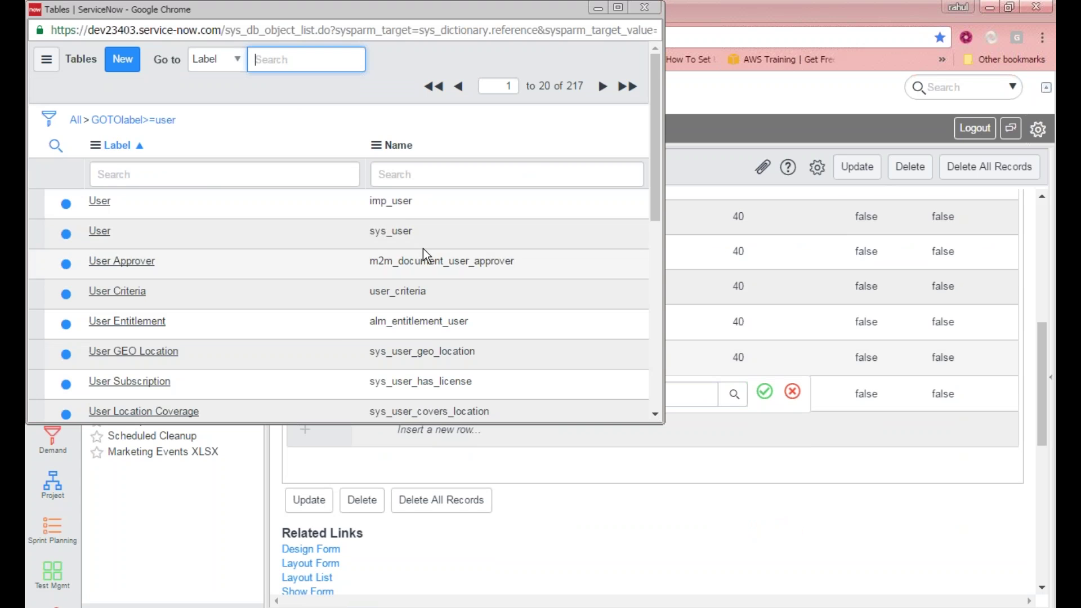
left_click_drag(413, 232, 366, 234)
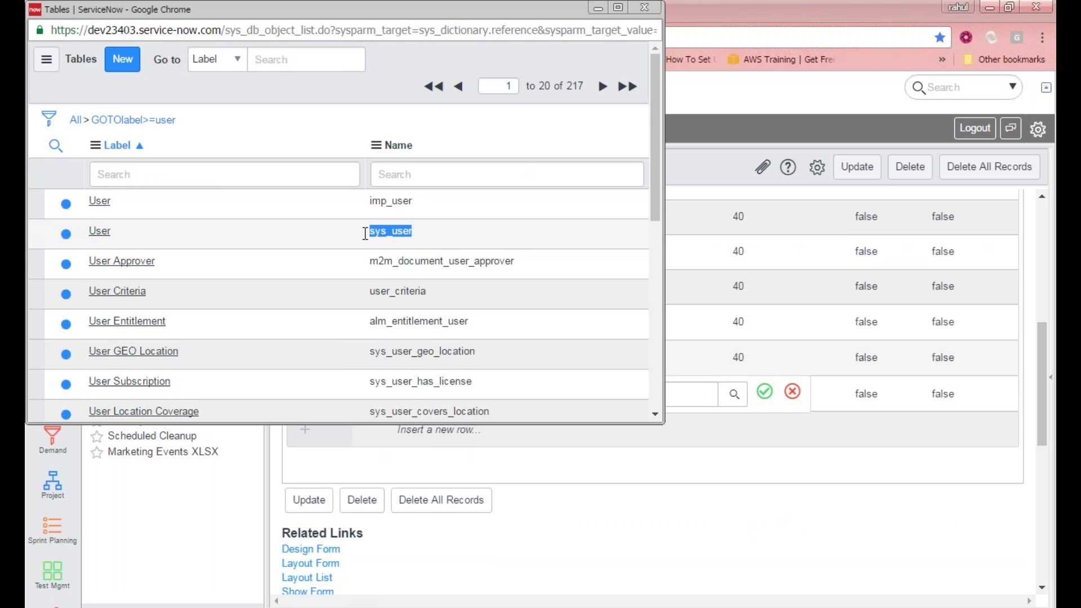
left_click(100, 232)
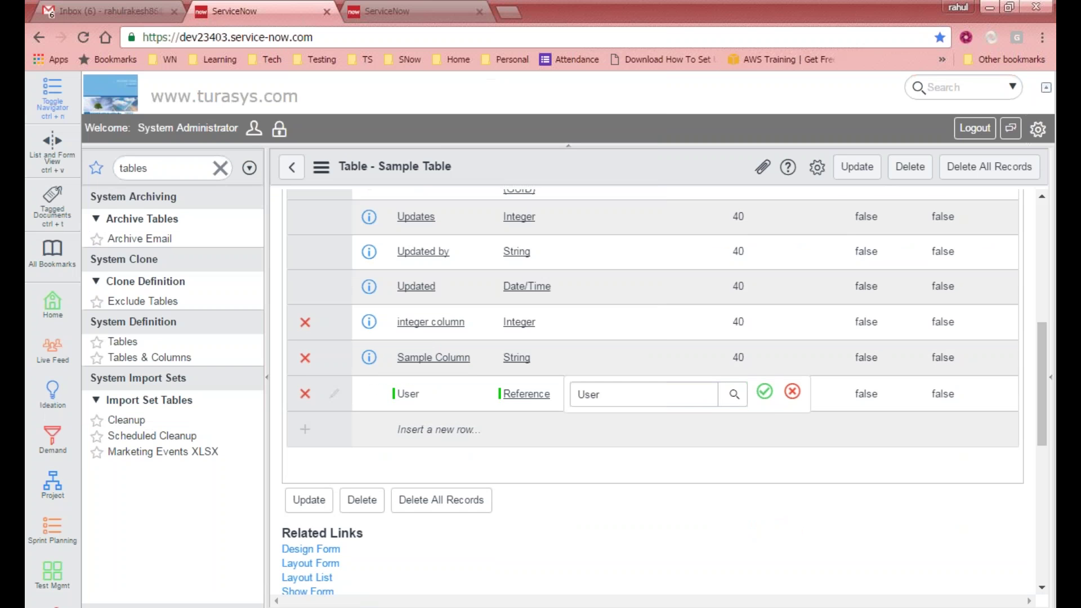
left_click(765, 391)
Step: Filter the navigator for "marke" and open the Attendees list of the Marketing Event application
scroll(606, 521, "up", 2)
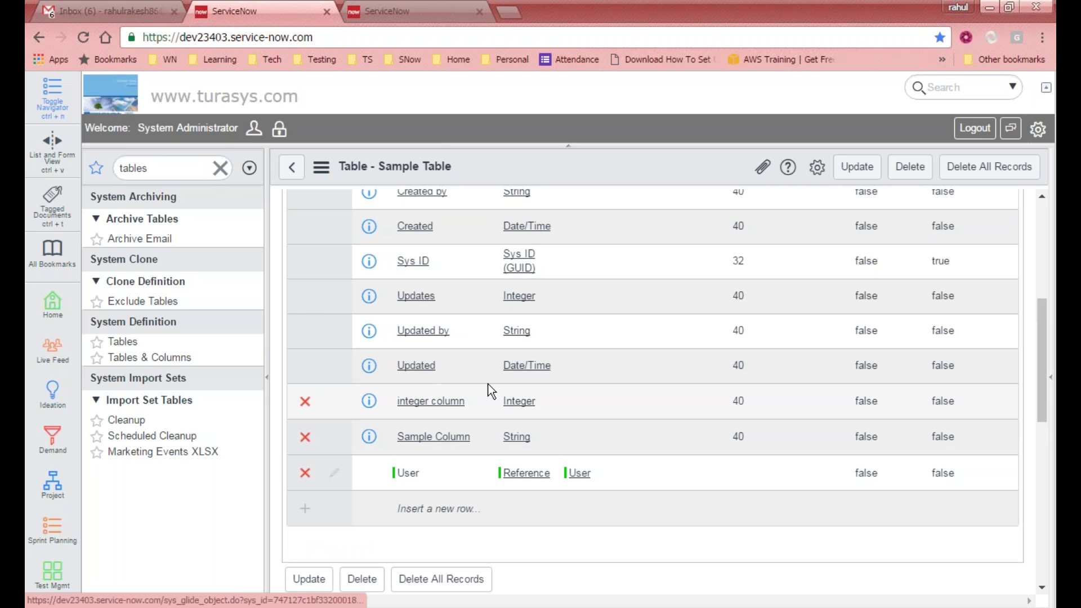
scroll(486, 369, "up", 1)
scroll(486, 370, "up", 1)
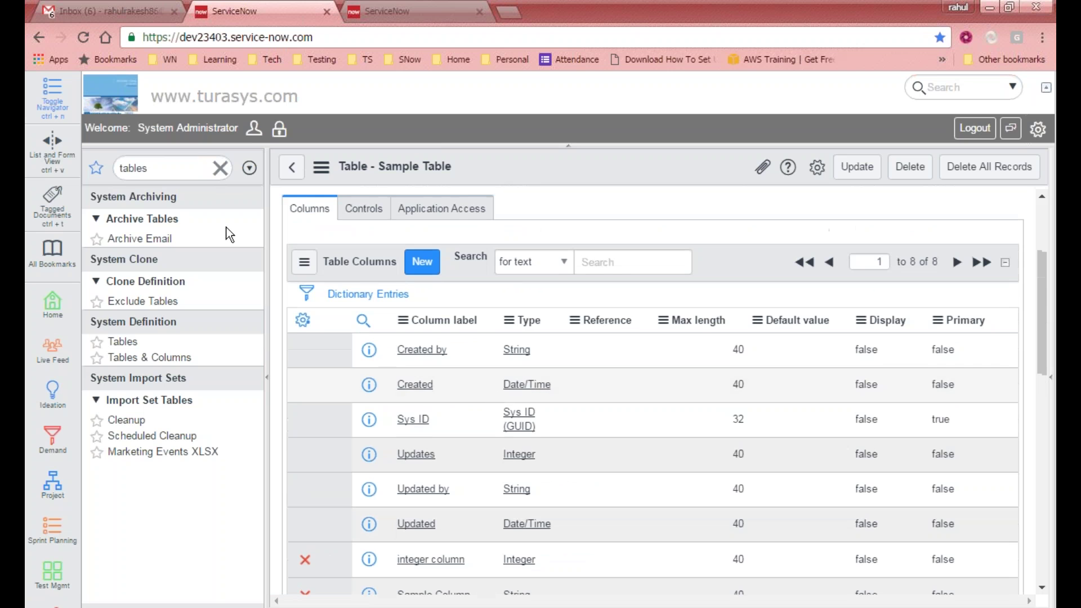
double_click(133, 168)
type("marke")
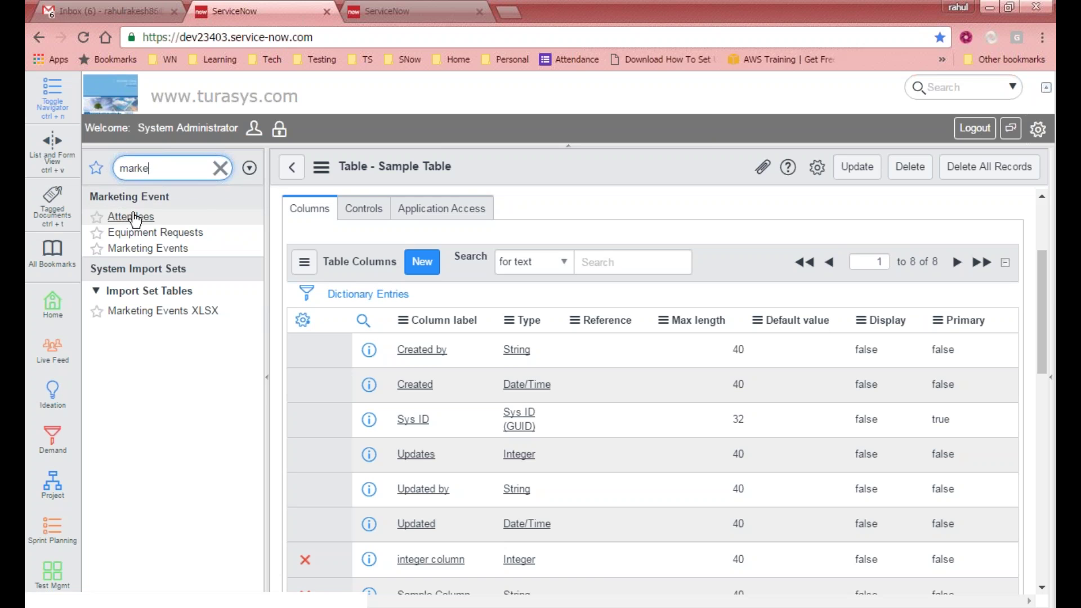
left_click(130, 216)
left_click(604, 124)
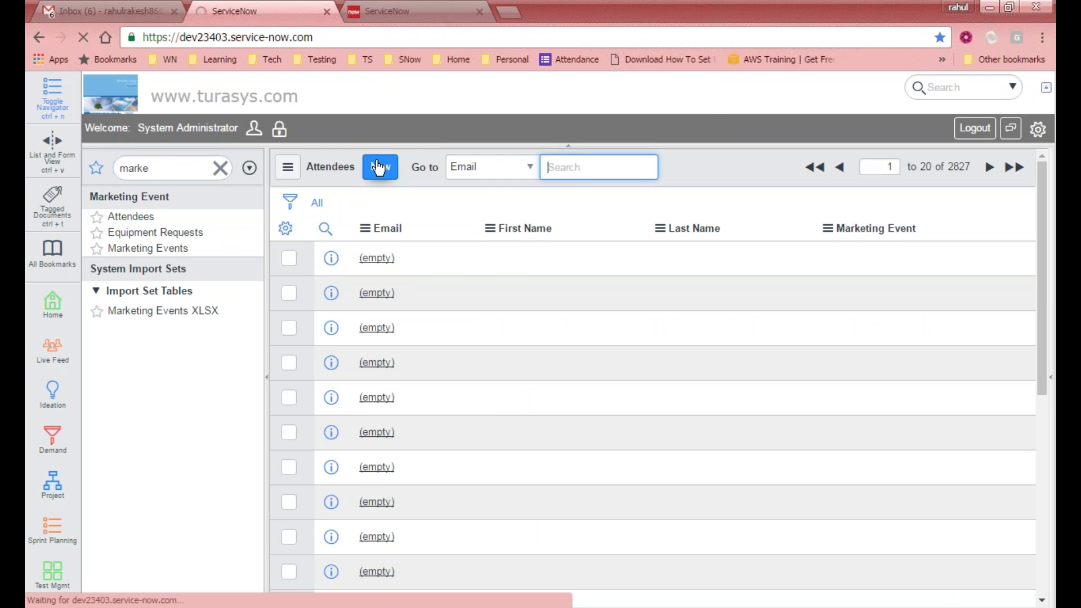
Step: Start a new attendee record with first name "asdf", last name "asasdf" and email "asdf"
left_click(379, 166)
left_click(395, 208)
type("asdf")
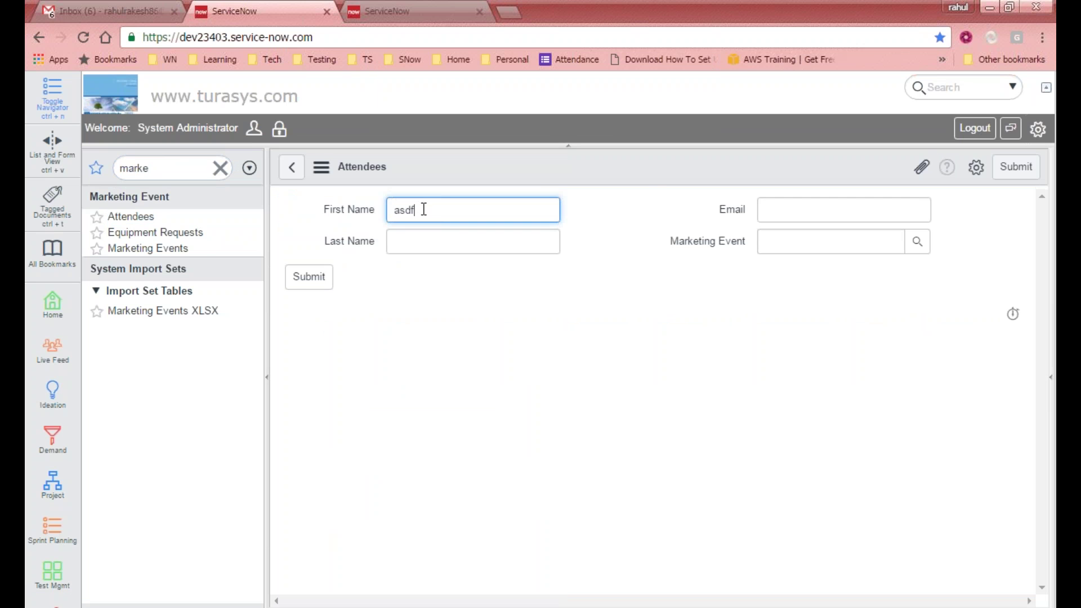
left_click(442, 240)
type("asasdf")
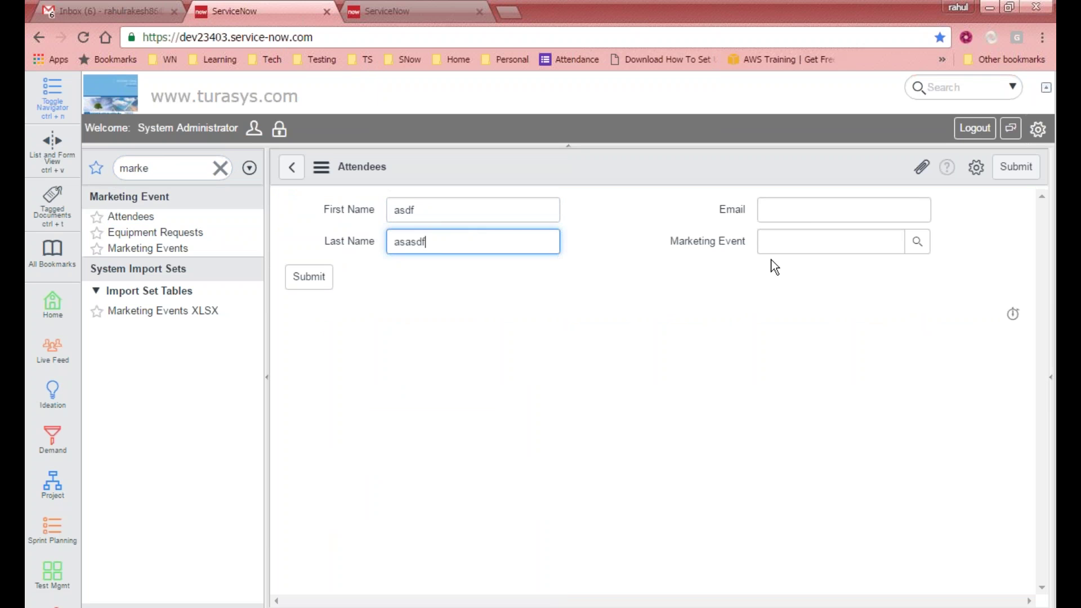
left_click(820, 209)
type("asdf")
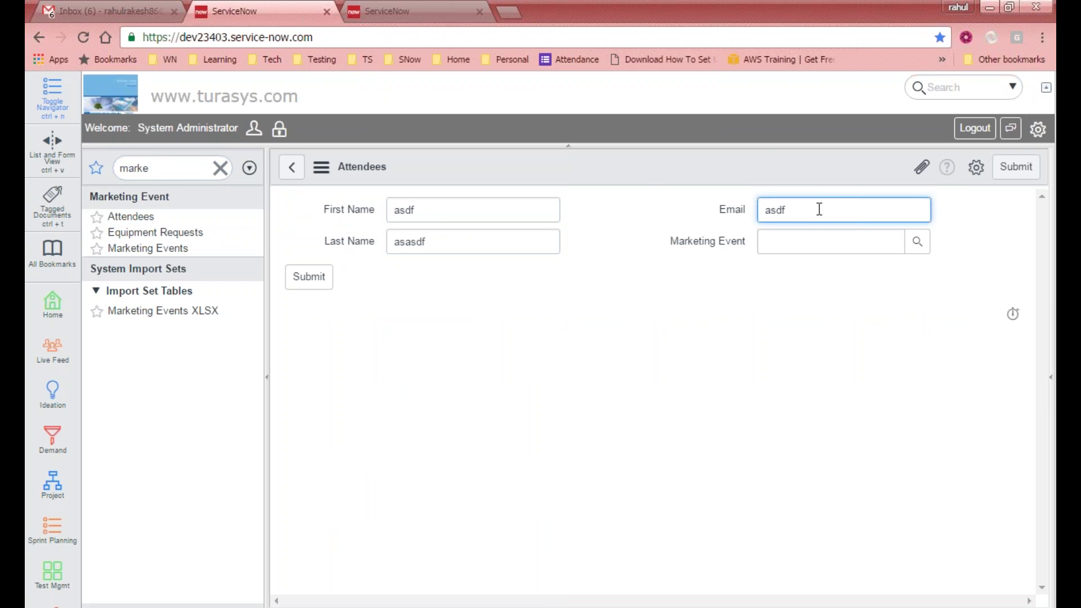
Step: Browse the Marketing Event lookup list and choose Sydney LUG as the attendee's marketing event
left_click(916, 247)
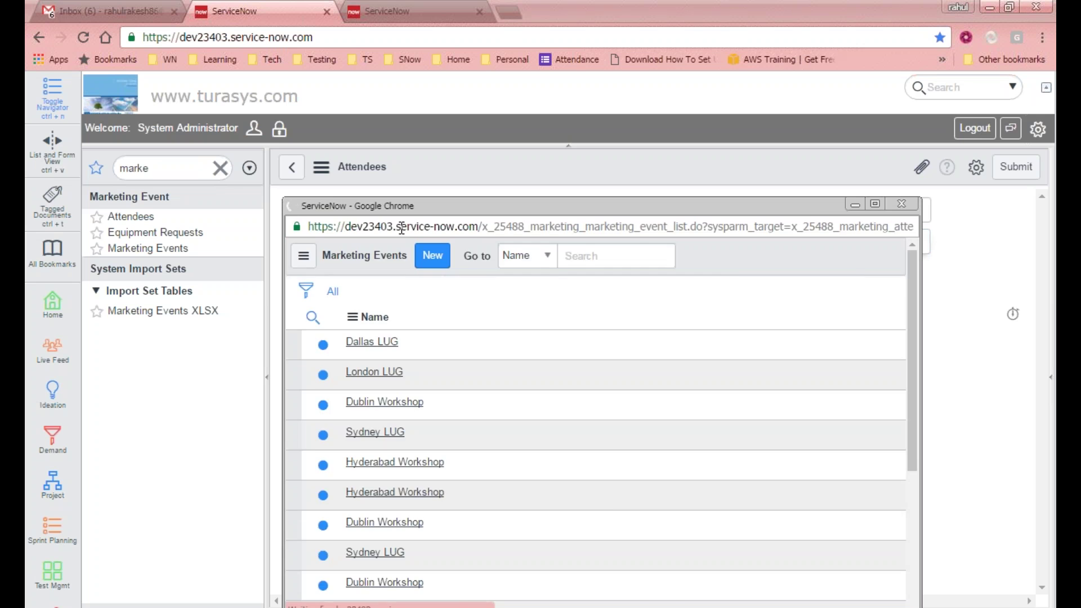
left_click_drag(478, 207, 531, 244)
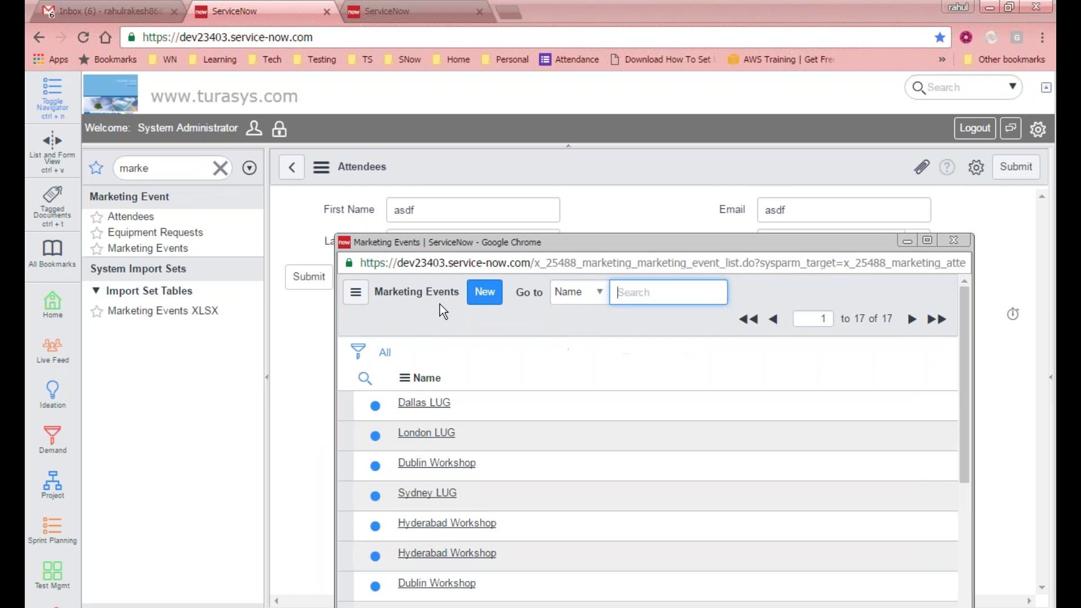
scroll(439, 444, "down", 5)
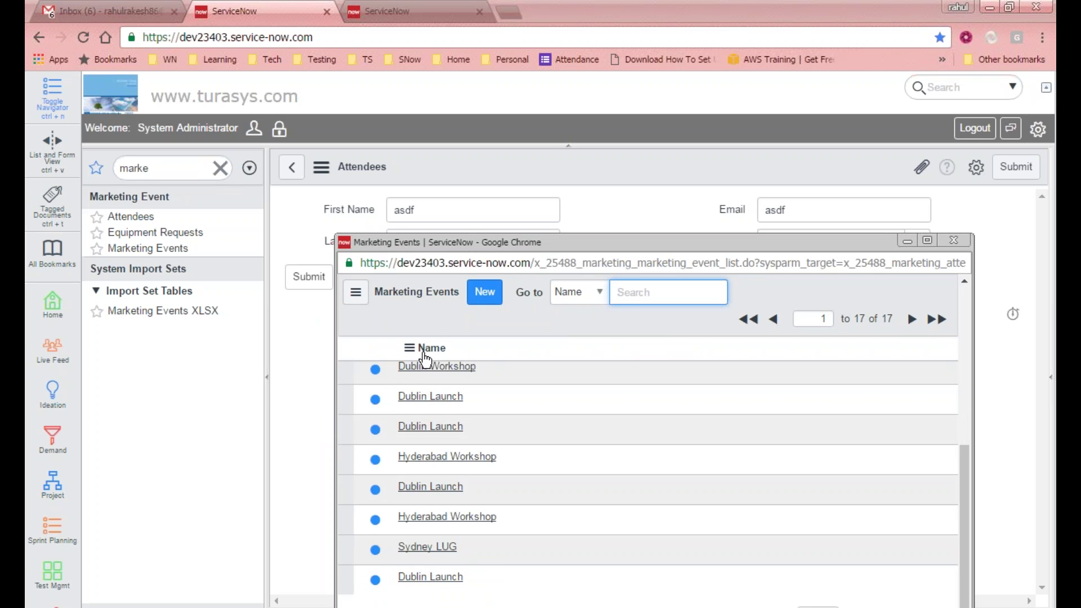
scroll(674, 332, "up", 3)
left_click(428, 431)
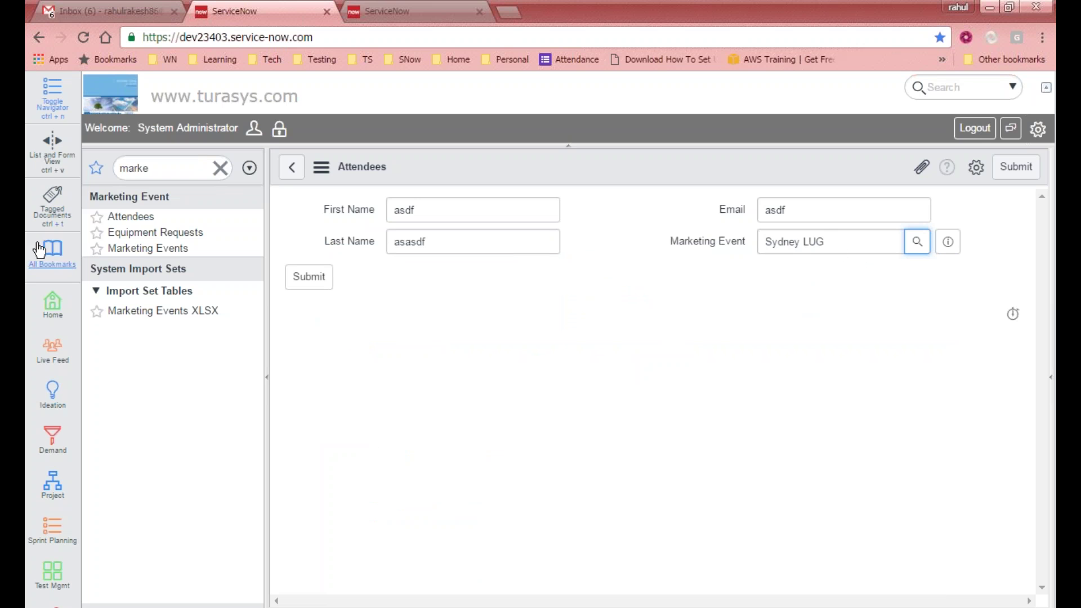
Step: Filter the navigator for "tables" and open Tables & Columns under System Definition
left_click(179, 169)
type("attend")
key("BackSpace")
key("BackSpace")
key("BackSpace")
key("BackSpace")
key("BackSpace")
key("BackSpace")
type("tables")
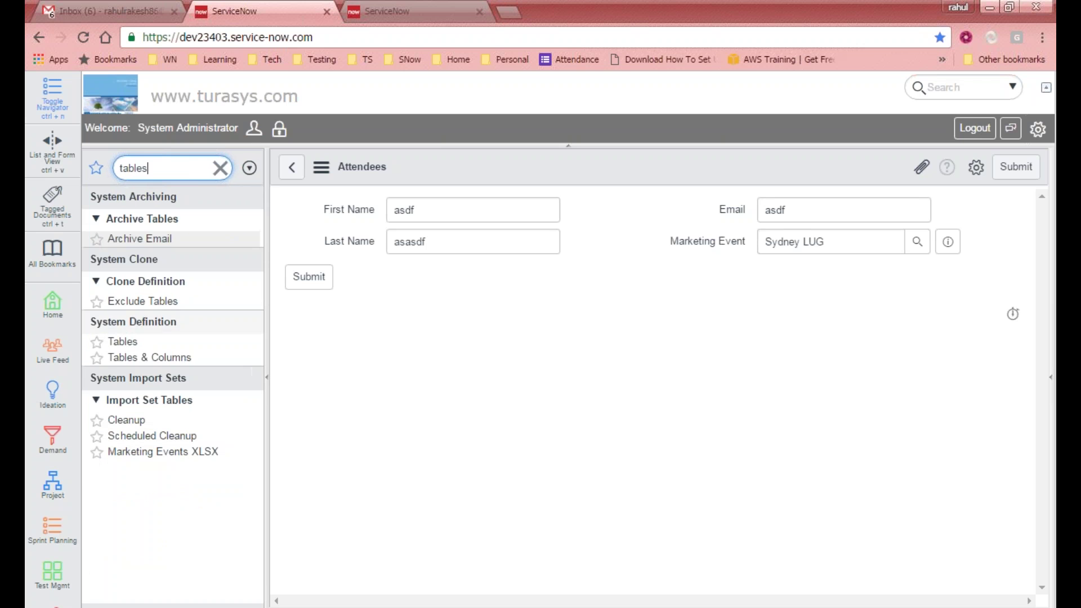
left_click(150, 357)
Step: Find the Attendees [x_25488_marketing_attendees] table in the table names list and open its definition for editing
left_click(616, 157)
left_click(424, 336)
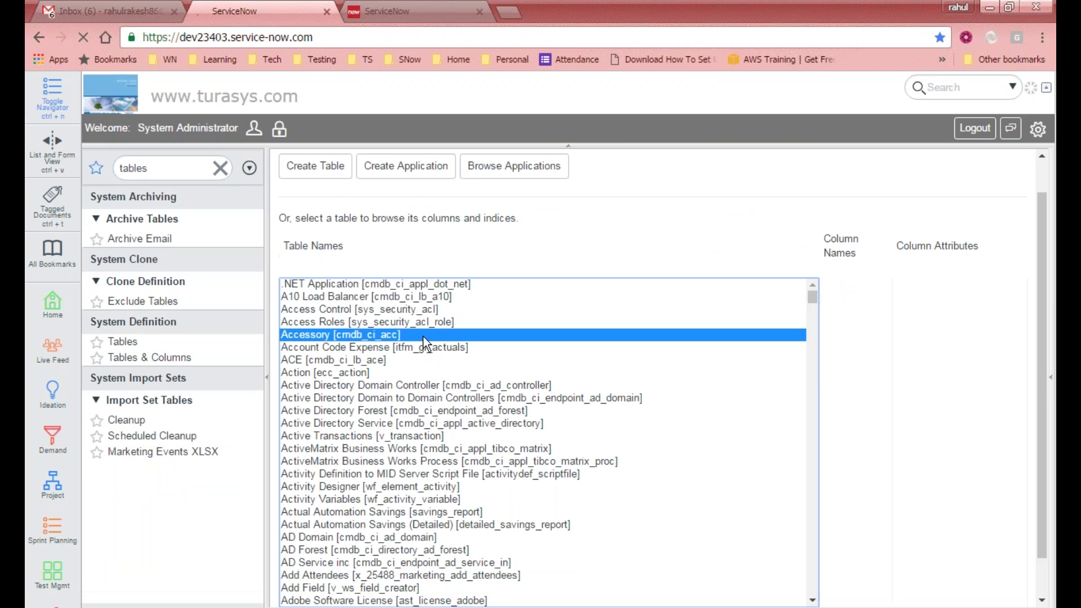
left_click(428, 348)
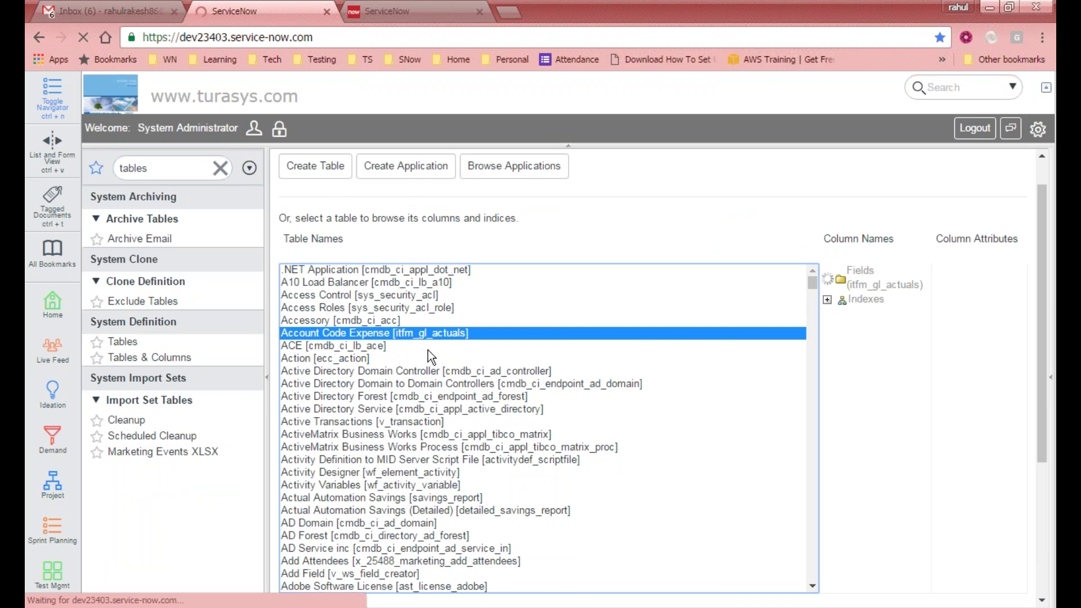
type("atte")
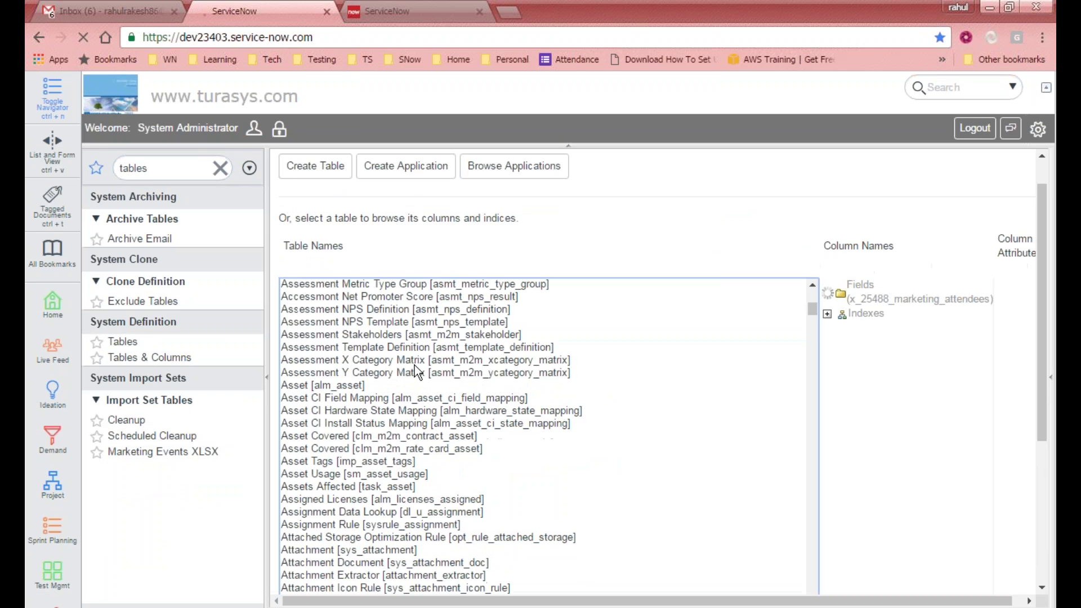
scroll(422, 393, "down", 2)
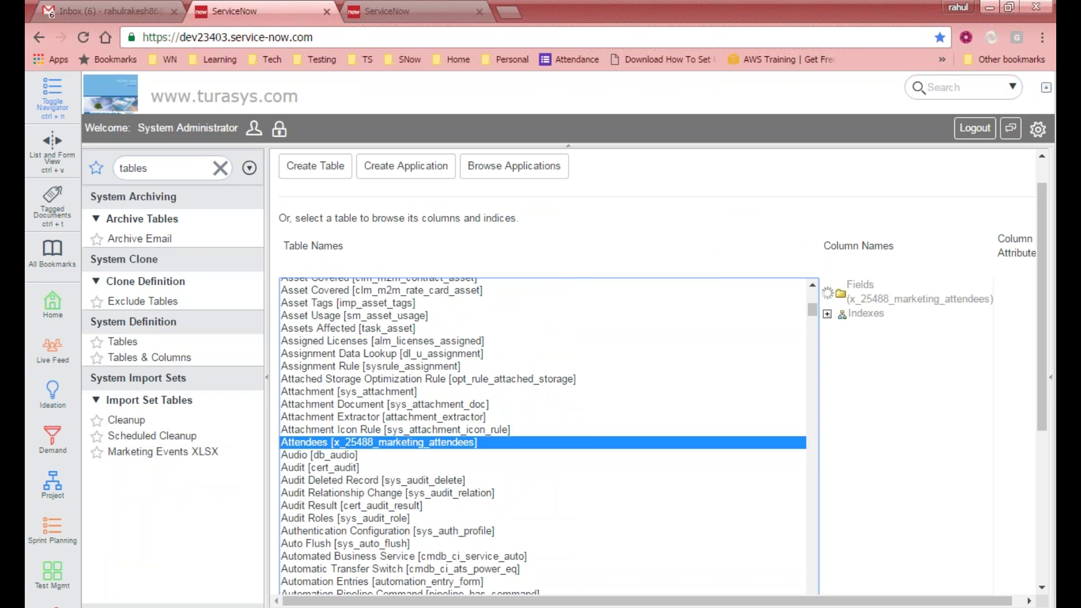
scroll(1004, 484, "down", 5)
left_click(309, 362)
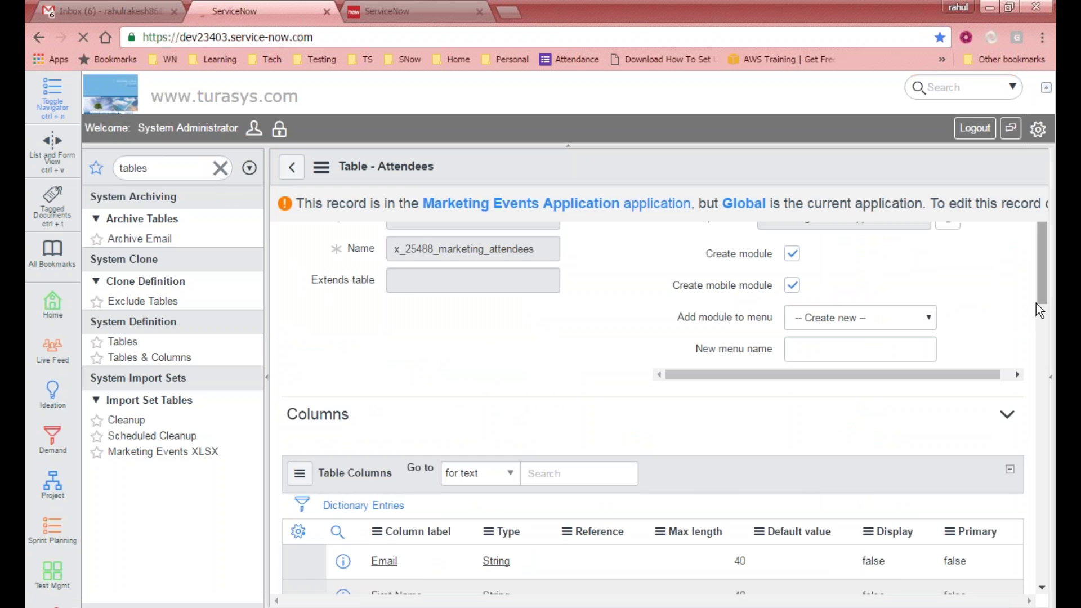
Step: Examine the label, type and reference of the Marketing Event column in the Attendees table's columns
left_click_drag(1042, 254, 1044, 295)
left_click(984, 338)
left_click_drag(1047, 307, 1032, 347)
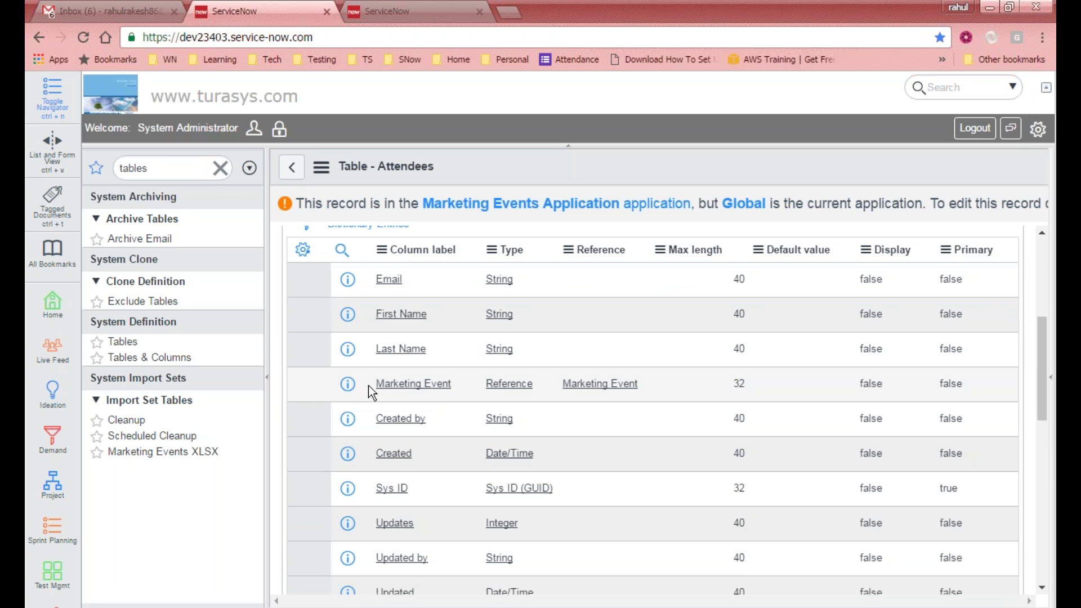
left_click_drag(368, 385, 454, 395)
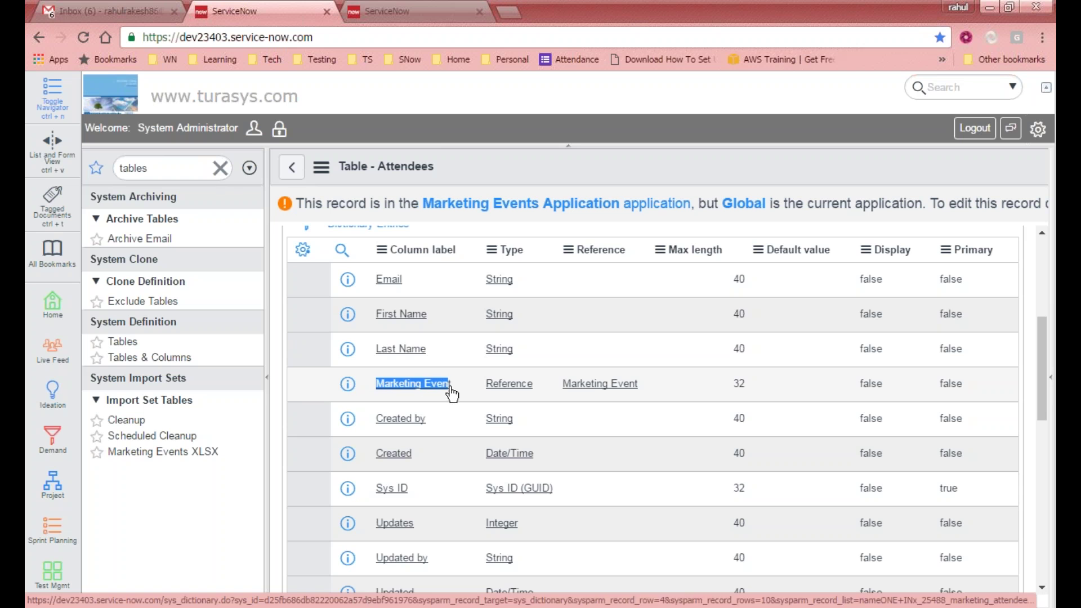
double_click(531, 390)
left_click_drag(653, 393, 567, 391)
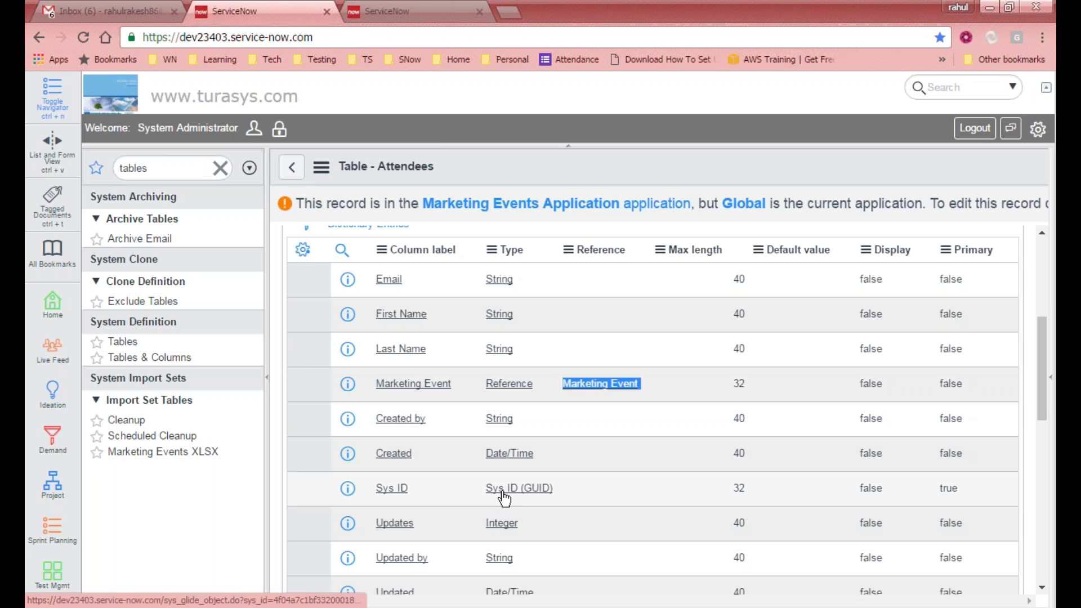
left_click_drag(453, 384, 376, 386)
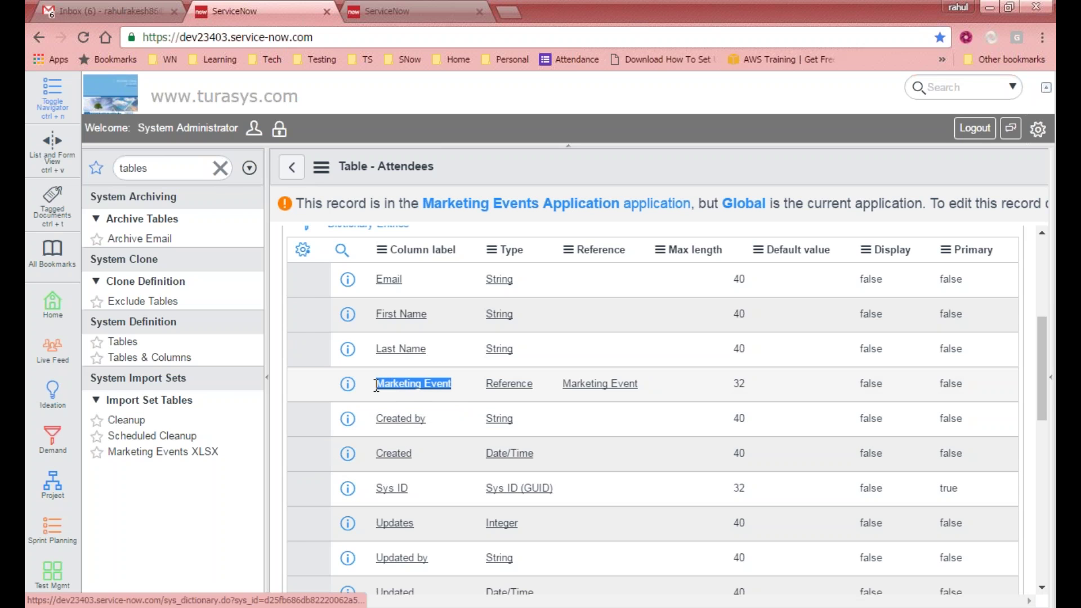
Step: Filter the navigator for "marke", open Attendees in a new browser tab and start a blank attendee record
left_click(174, 169)
type("marke")
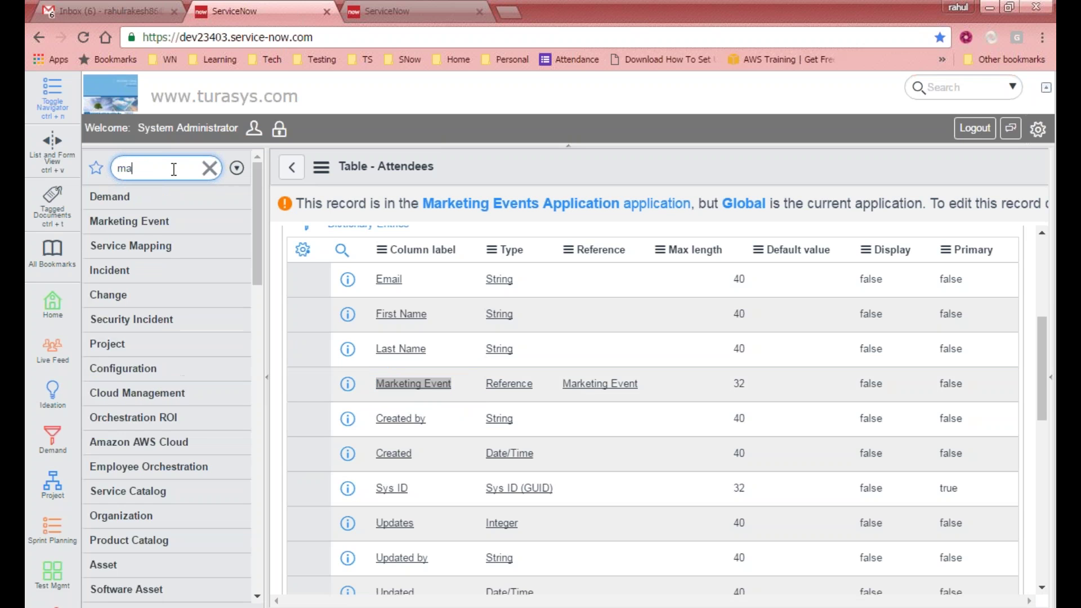
right_click(126, 216)
left_click(164, 224)
left_click(389, 10)
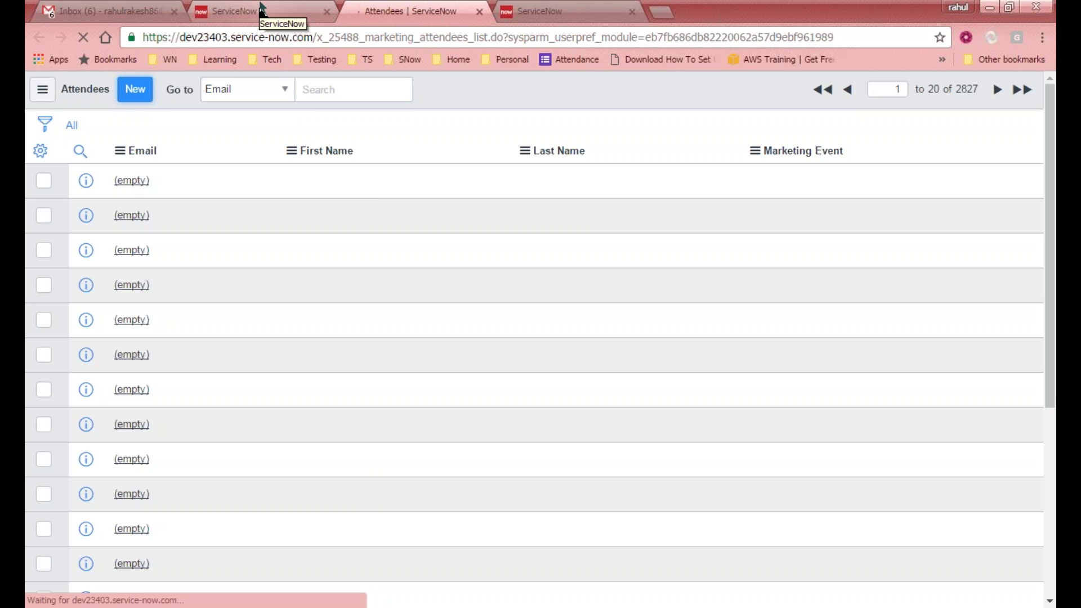
left_click_drag(687, 169, 618, 174)
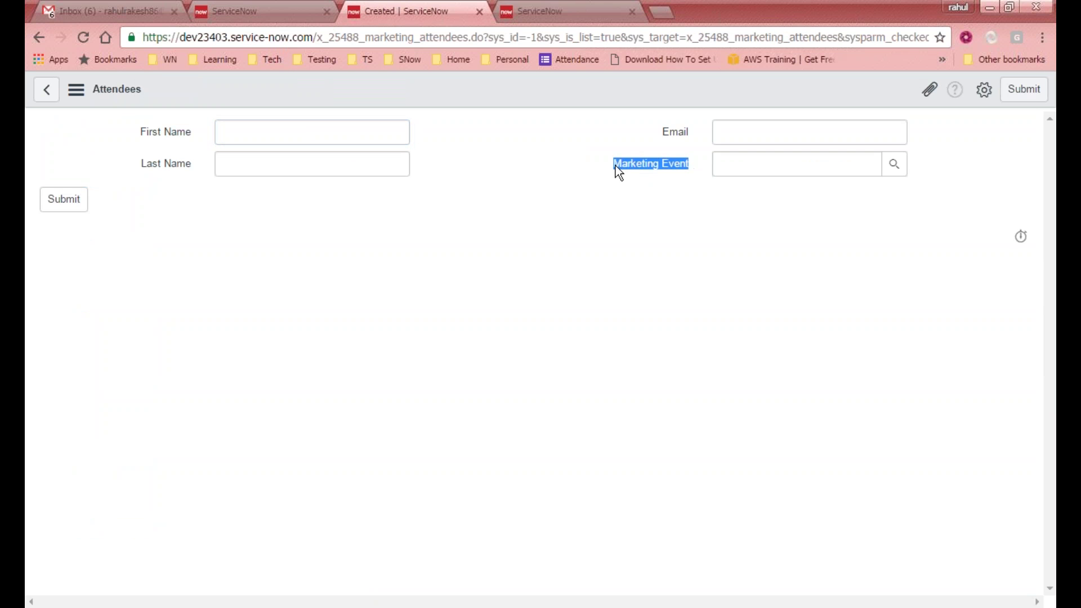
left_click(619, 172)
Step: Compare the Marketing Event field on the attendee form with the label and type of its column in the Attendees table definition
left_click(210, 10)
left_click(437, 373)
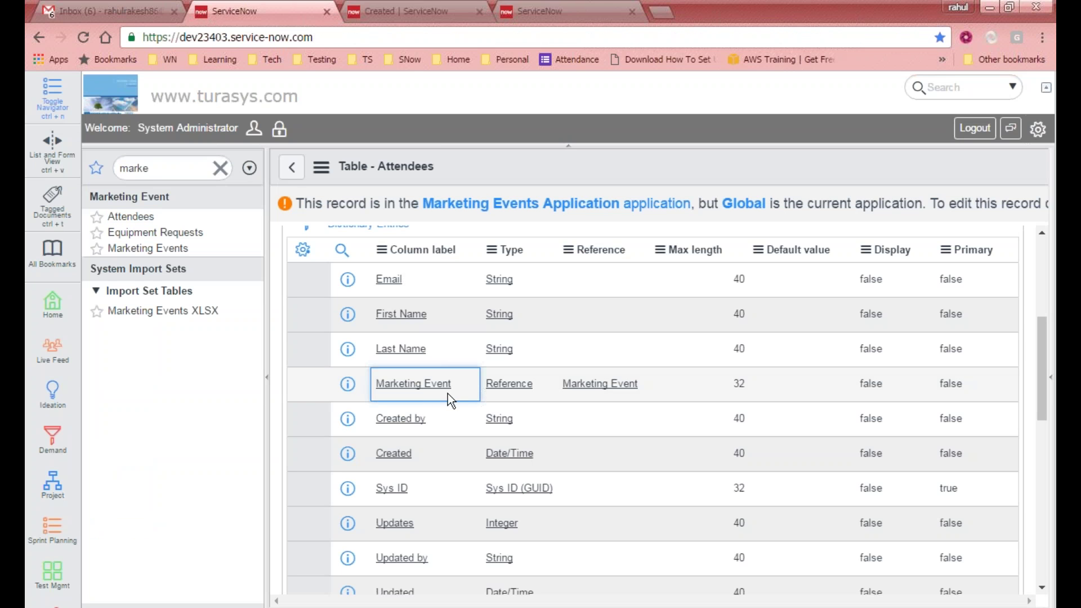
left_click(431, 11)
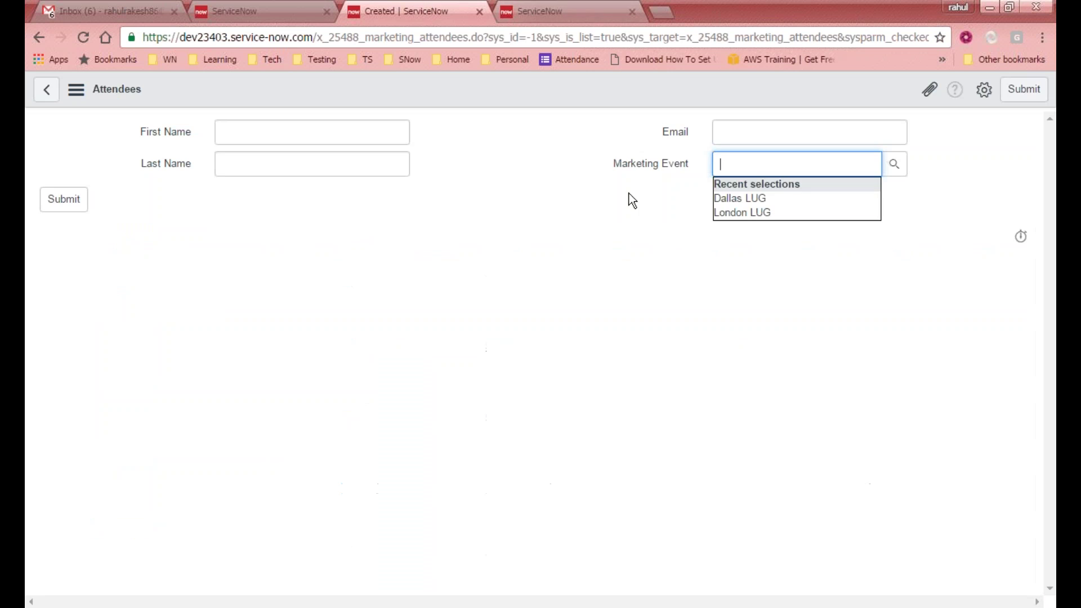
left_click(262, 10)
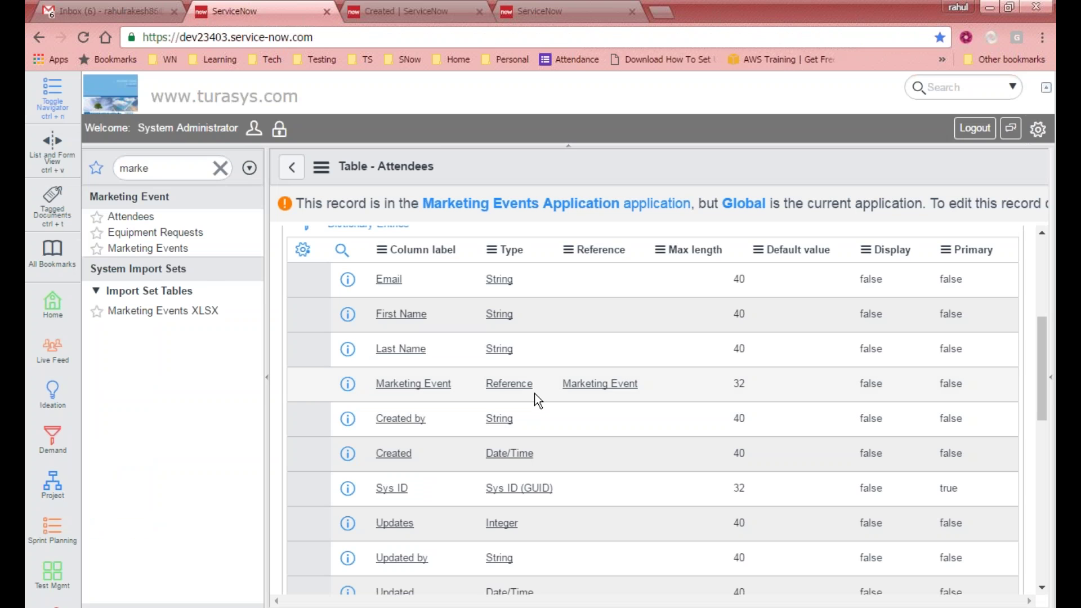
left_click_drag(537, 389, 486, 385)
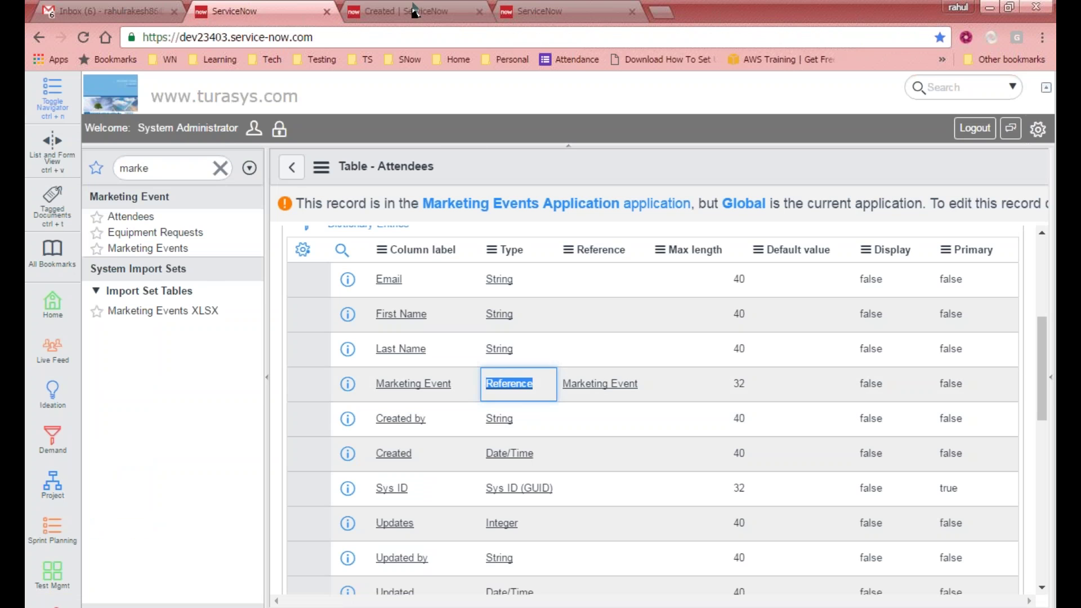
left_click(417, 10)
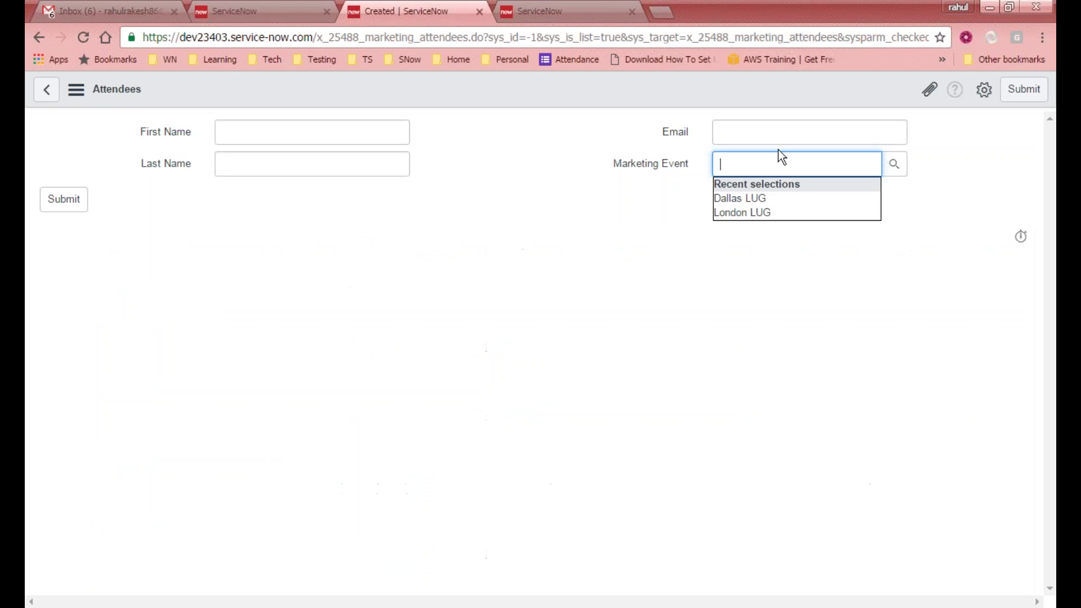
Step: Open and close the form's Marketing Event lookup, and check the column's reference in the Attendees table definition
left_click(896, 164)
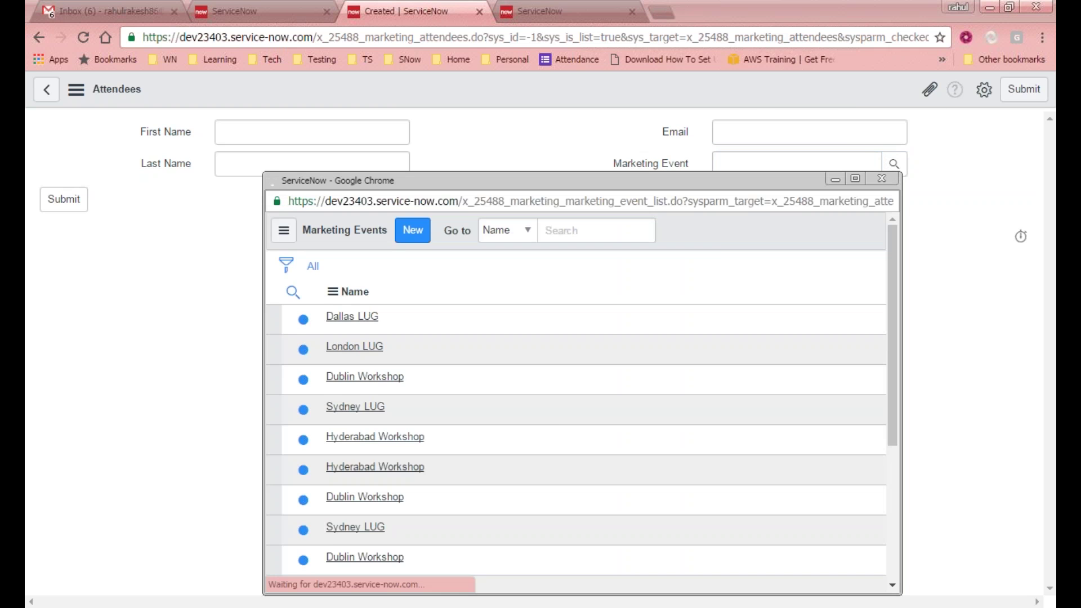
left_click(906, 203)
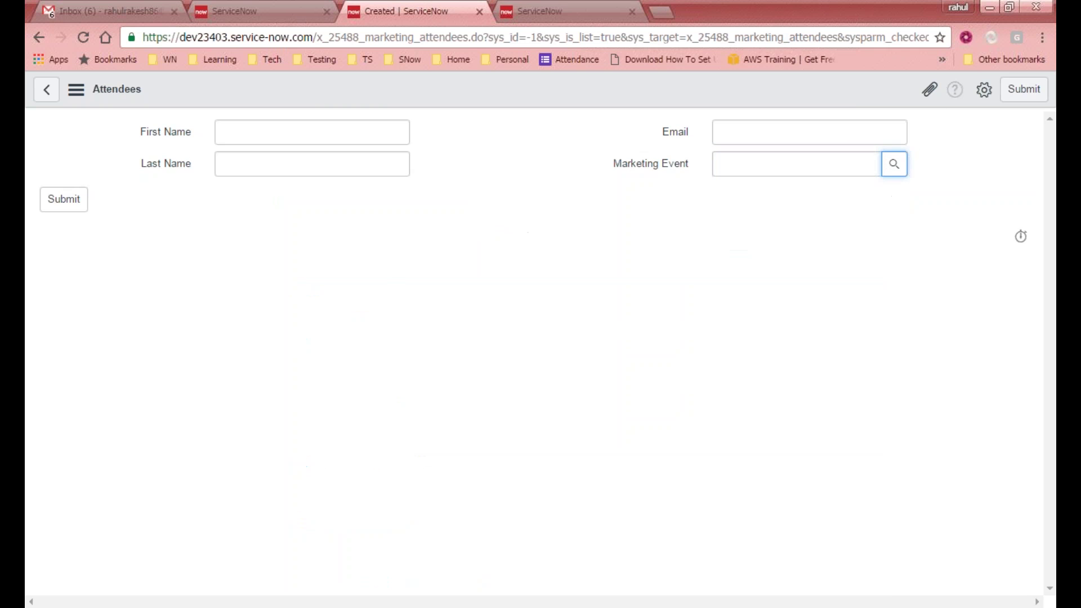
left_click(247, 11)
left_click_drag(647, 383, 566, 383)
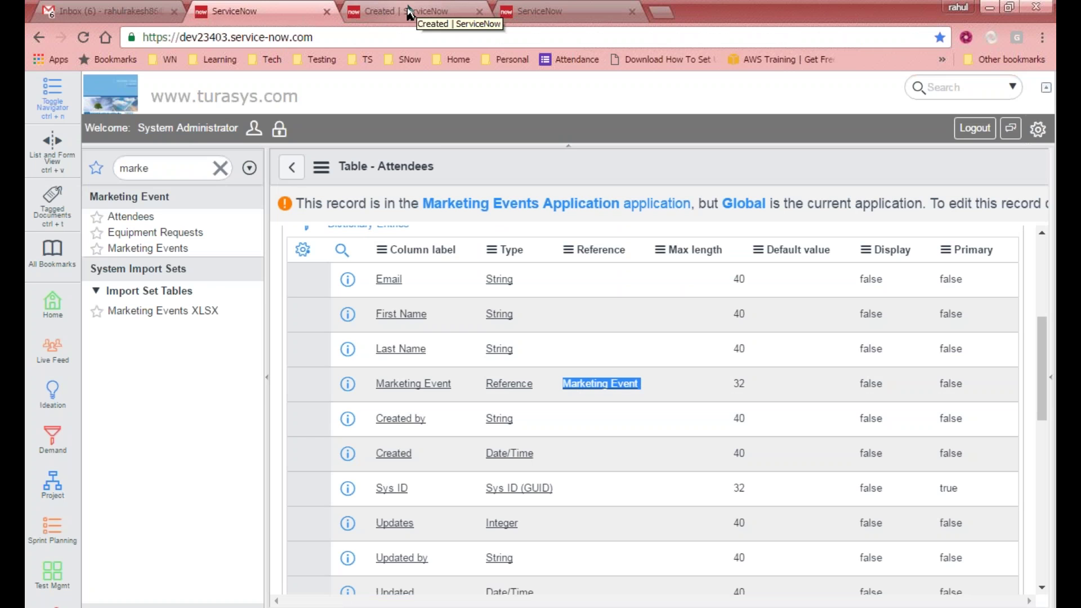
Step: Browse the records in the attendee form's Marketing Event lookup, then close the lookup and the form's browser tab
left_click(390, 15)
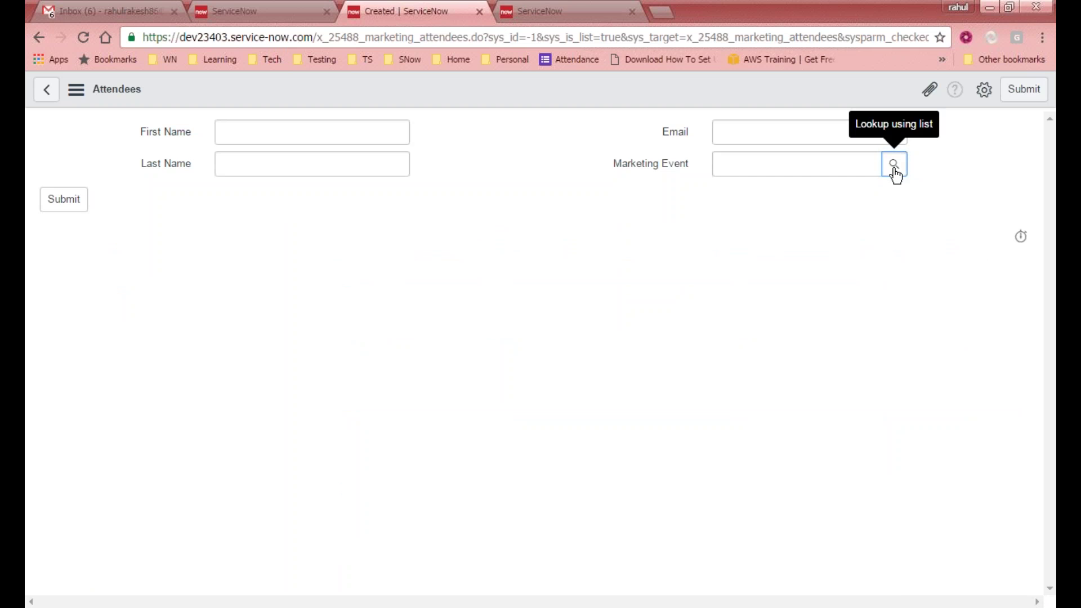
left_click(894, 169)
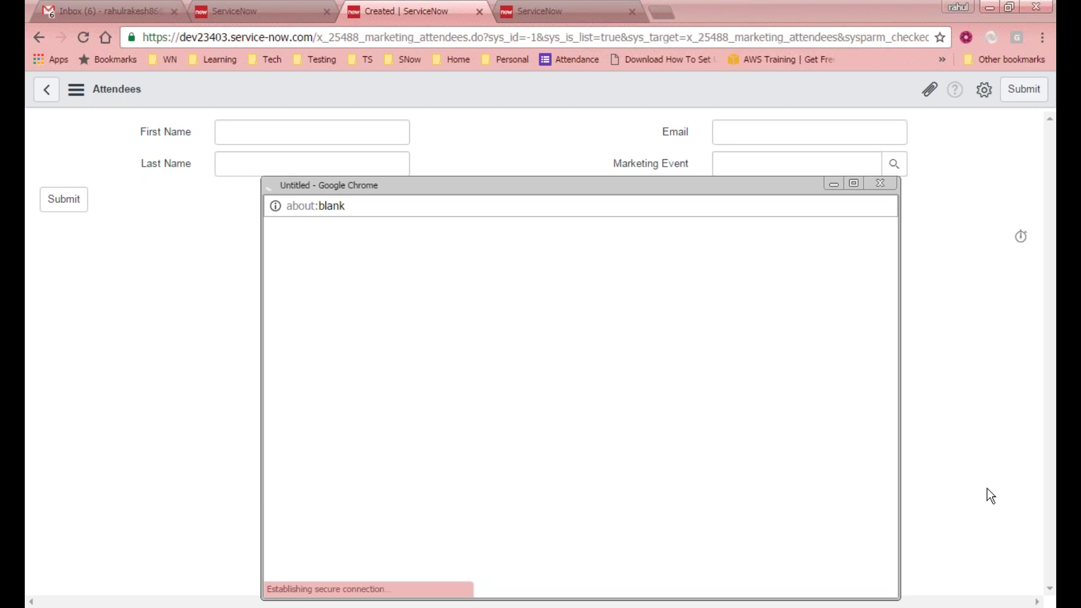
scroll(478, 350, "down", 3)
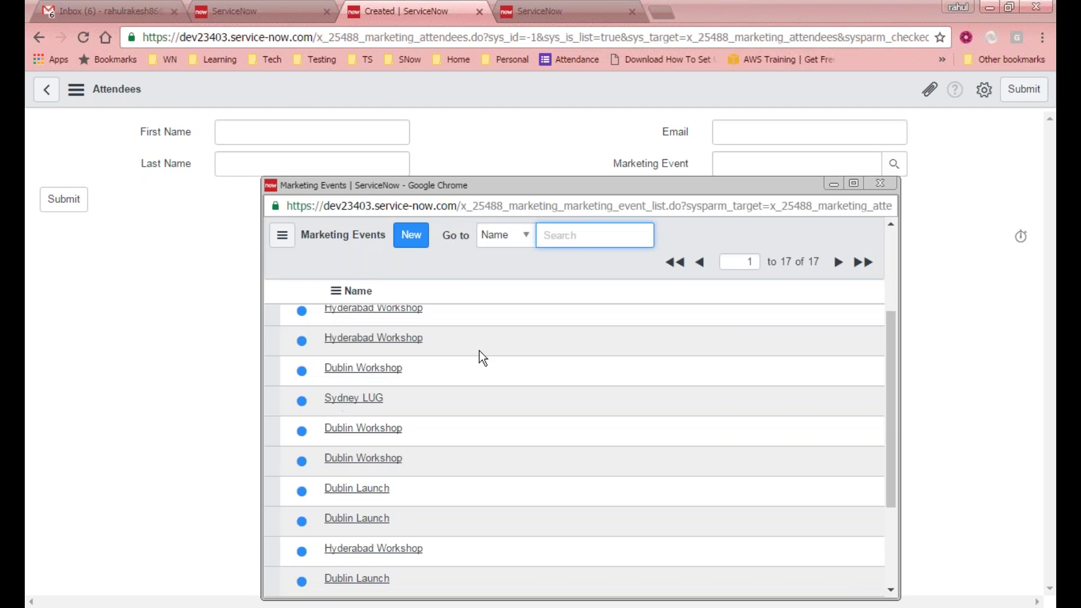
scroll(416, 355, "down", 2)
scroll(379, 372, "up", 1)
scroll(478, 332, "up", 5)
scroll(439, 332, "up", 1)
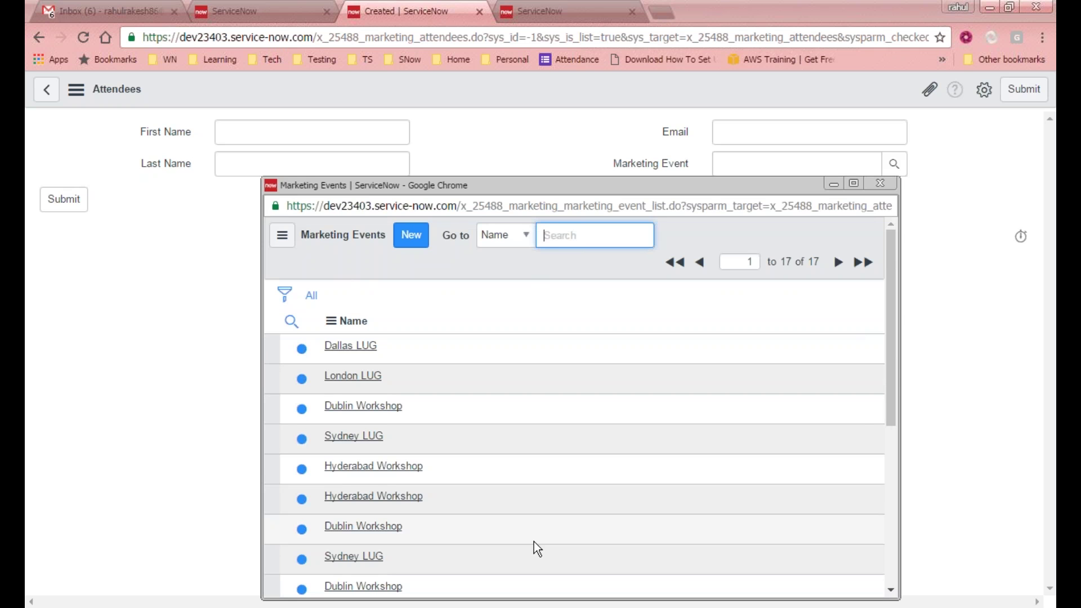
left_click(880, 183)
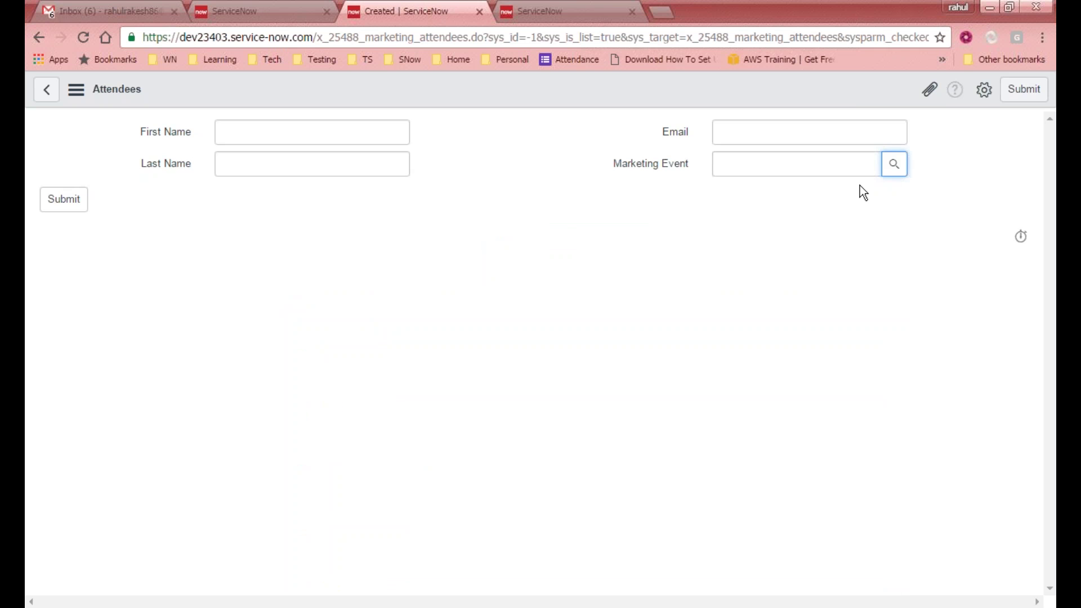
left_click(479, 11)
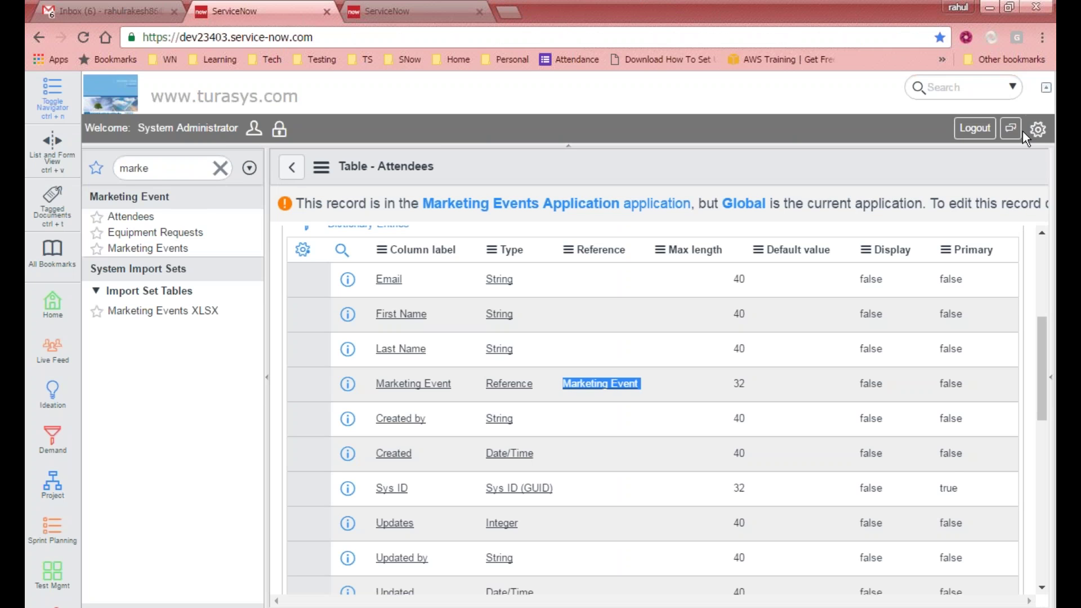
Step: Switch the current application from Global to Marketing Events Application
left_click(1038, 130)
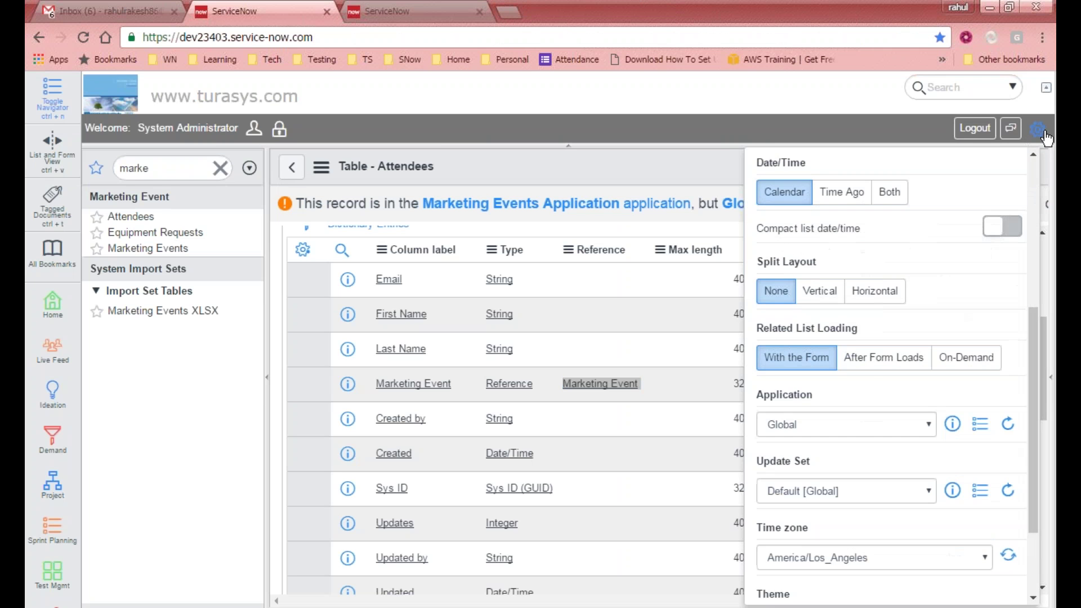
left_click(868, 431)
left_click(849, 299)
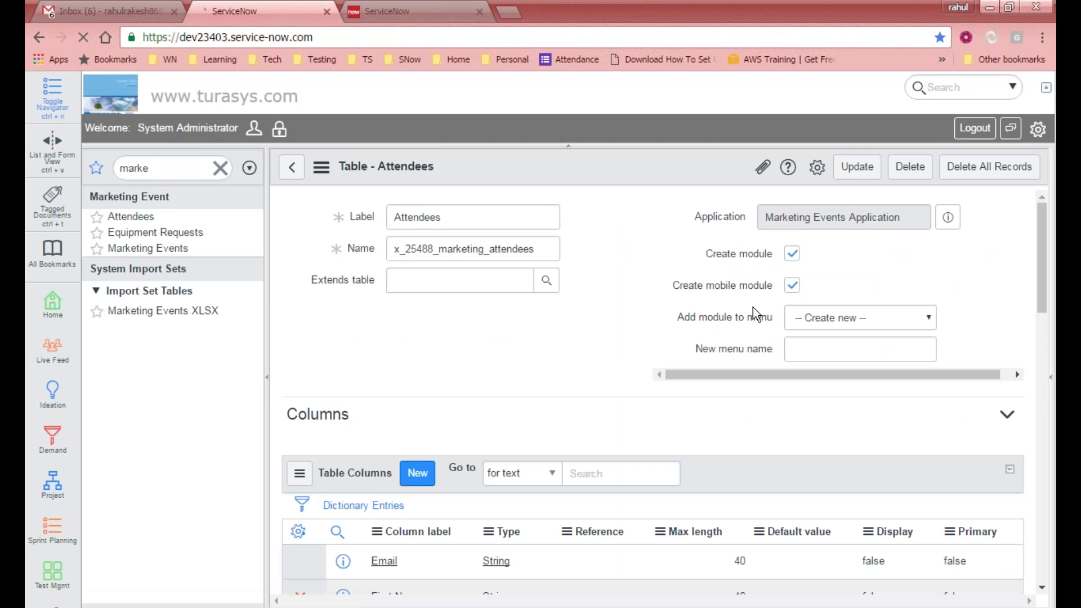
Step: Start a new record from the Marketing Events list and close the other ServiceNow browser tab
left_click(132, 216)
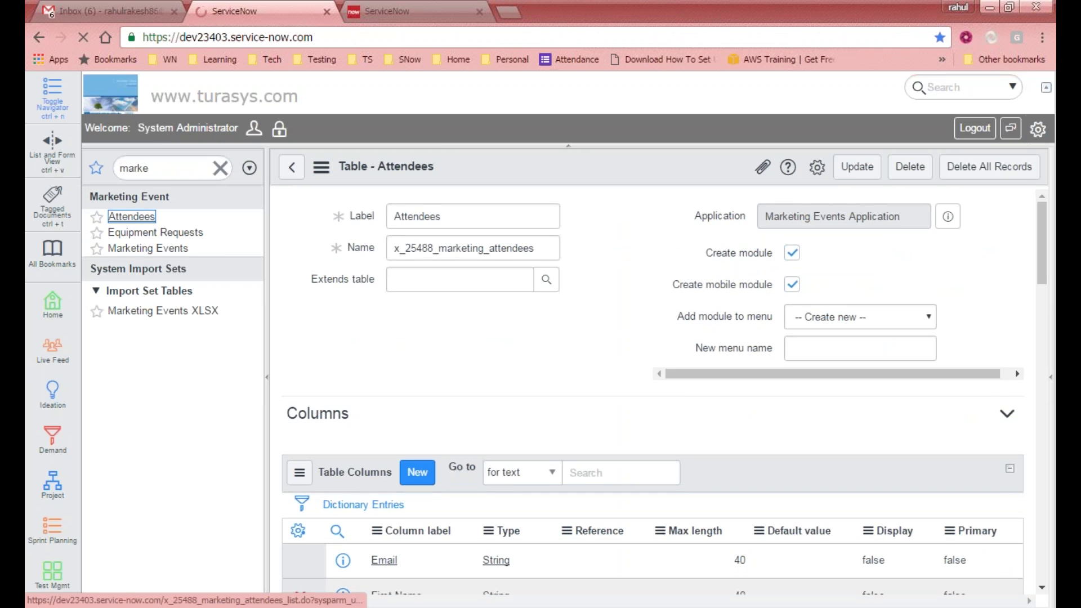
left_click(146, 247)
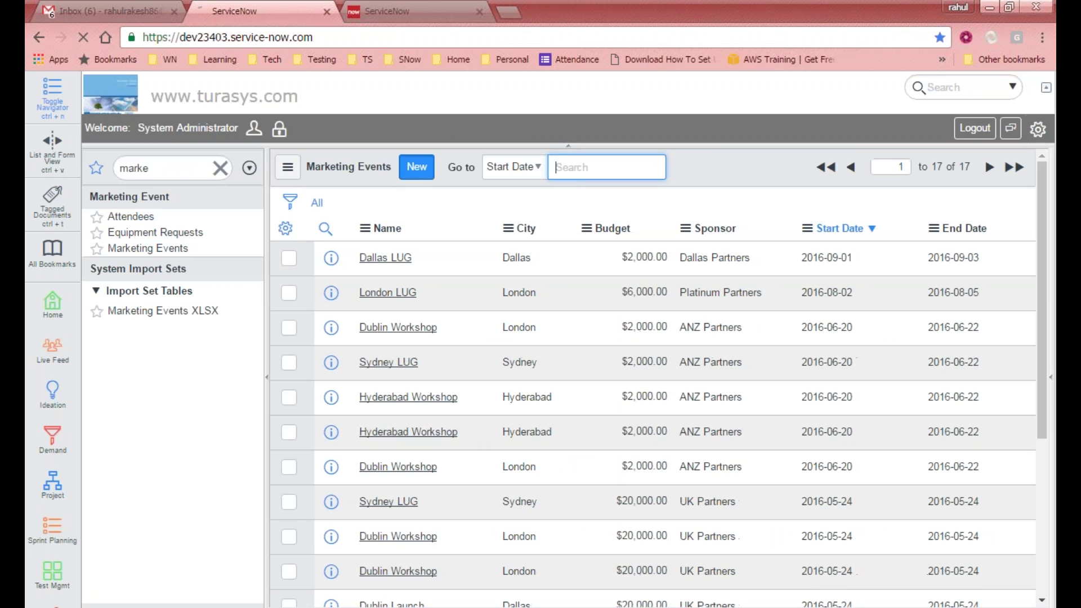
left_click(416, 166)
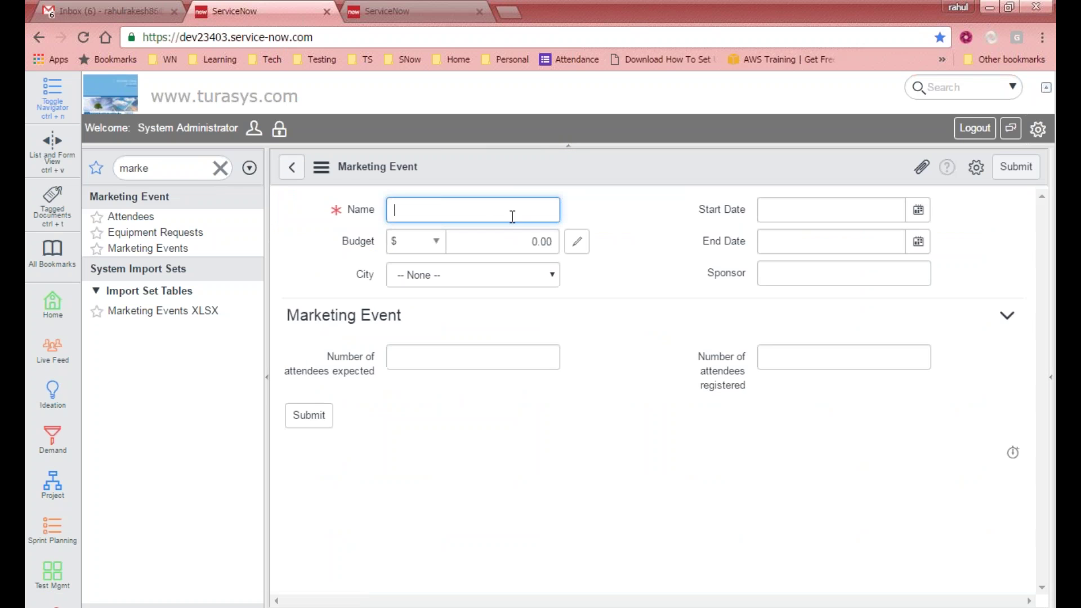
left_click(648, 458)
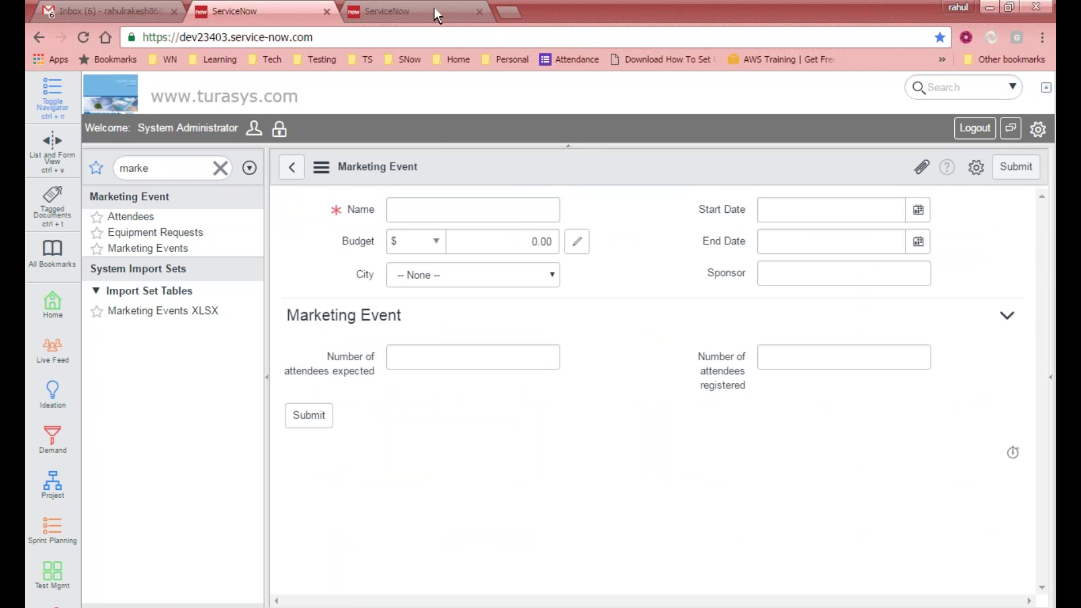
left_click(434, 8)
left_click(479, 12)
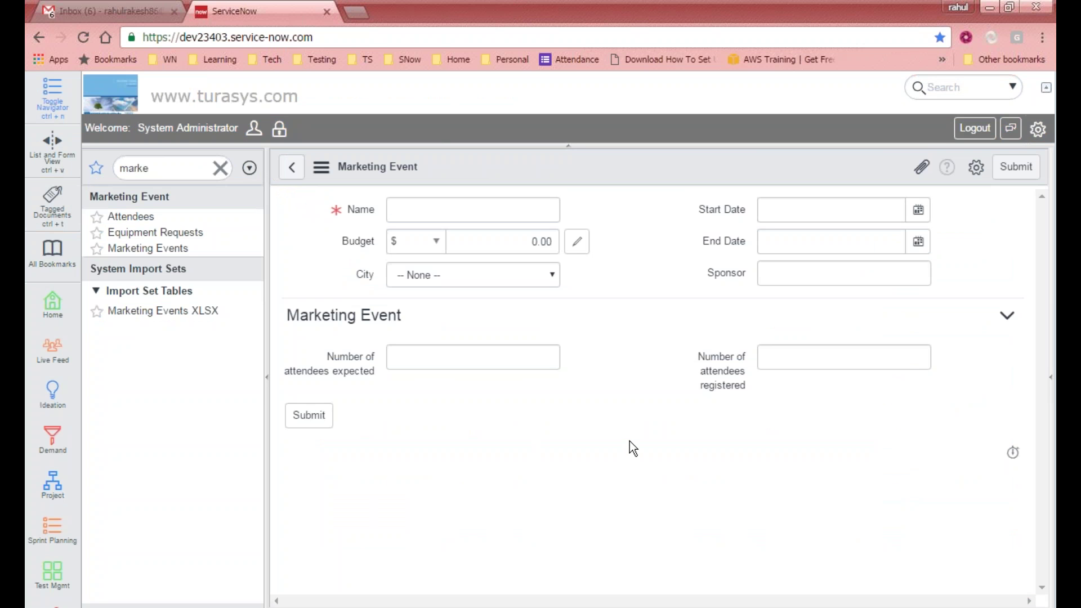
Step: Review the label, dictionary, style, show and watch options offered for the form's Name field
left_click(360, 211)
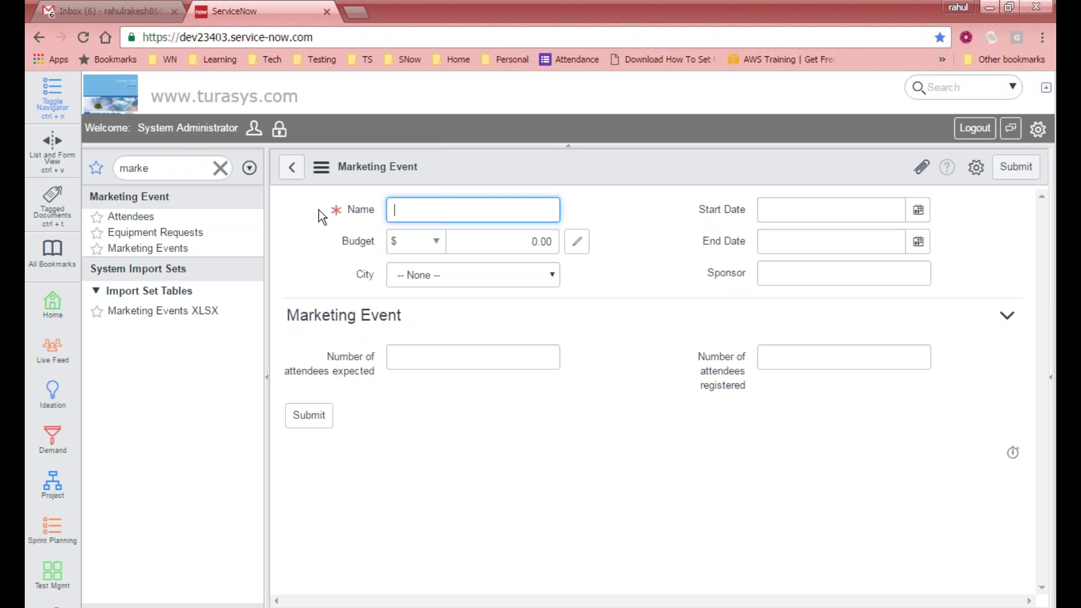
right_click(356, 211)
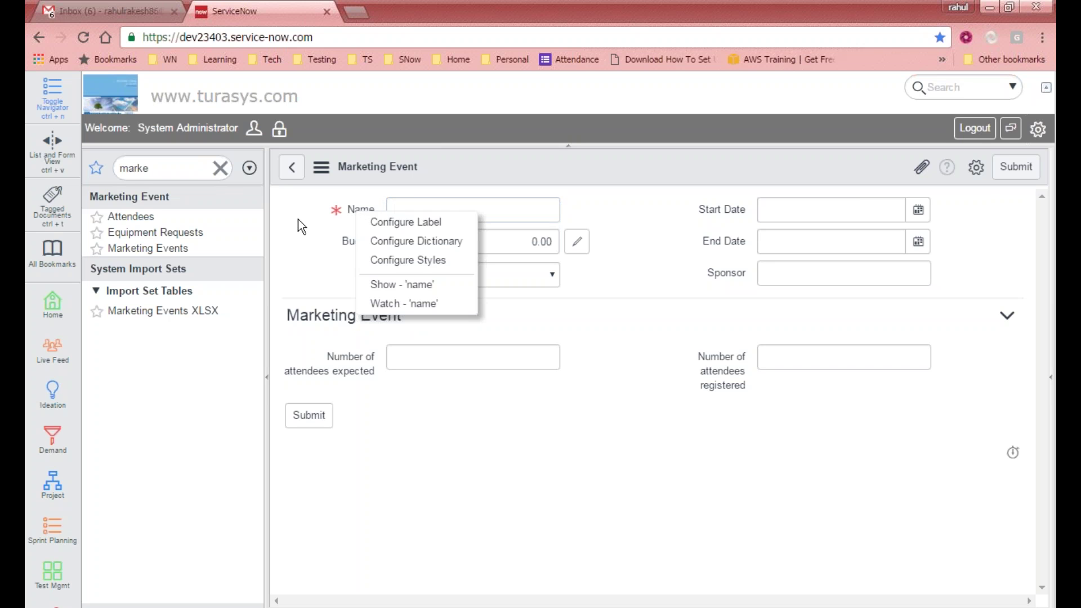
left_click(299, 218)
right_click(359, 211)
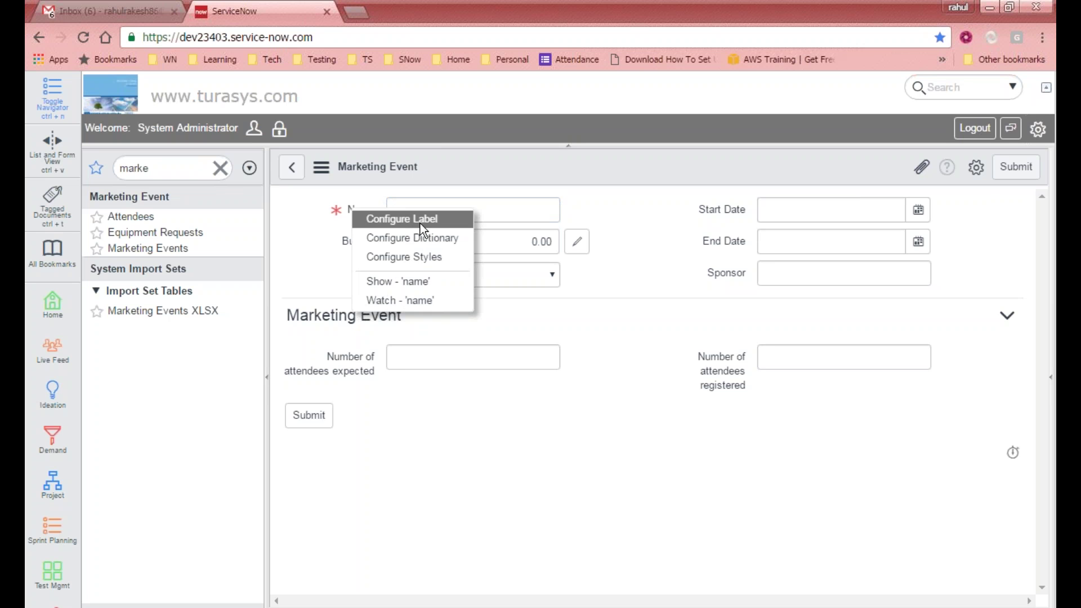
left_click(308, 232)
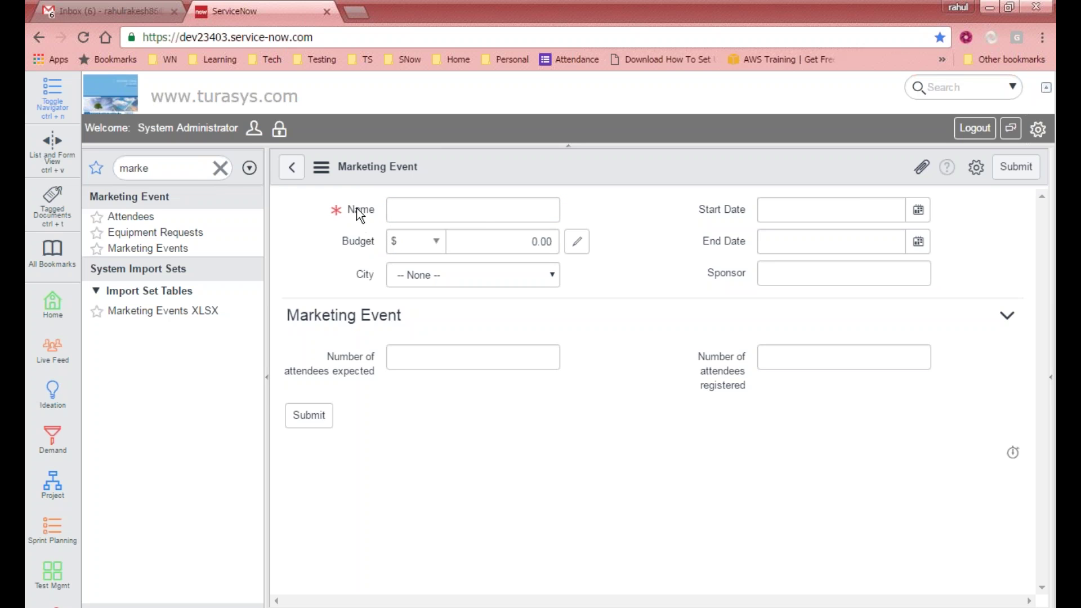
right_click(357, 208)
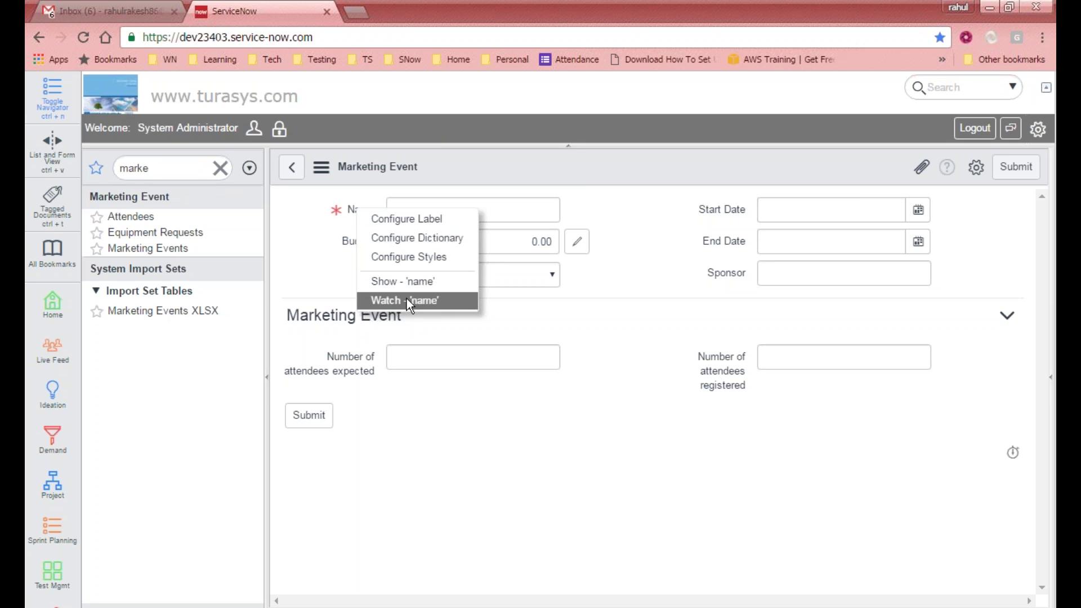
left_click(654, 226)
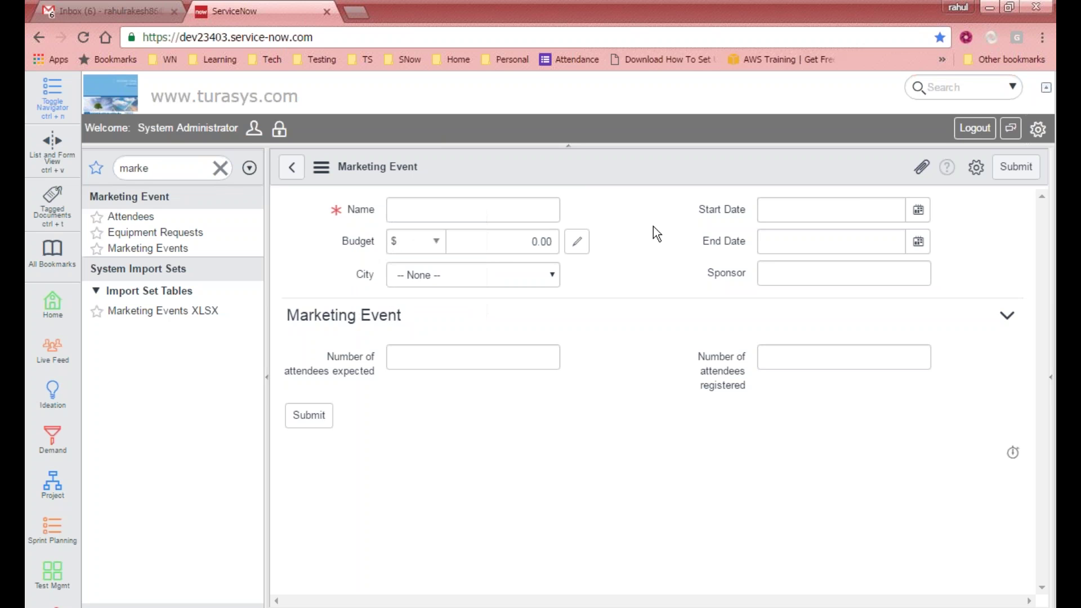
Step: Change the Name field's label to "Input the Marketing Event Name" and save the label record
right_click(356, 204)
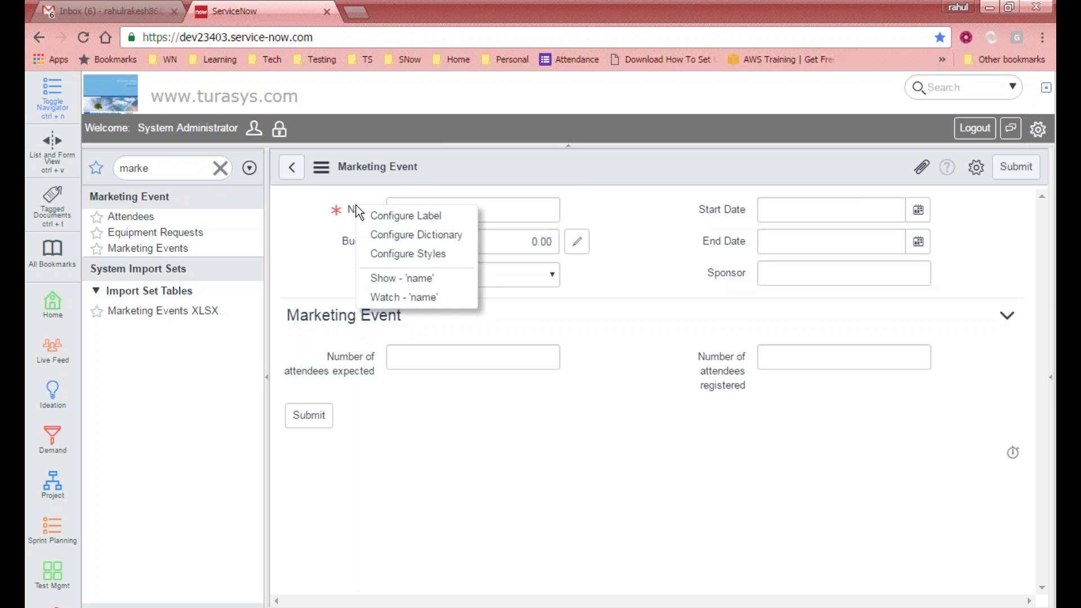
left_click(417, 220)
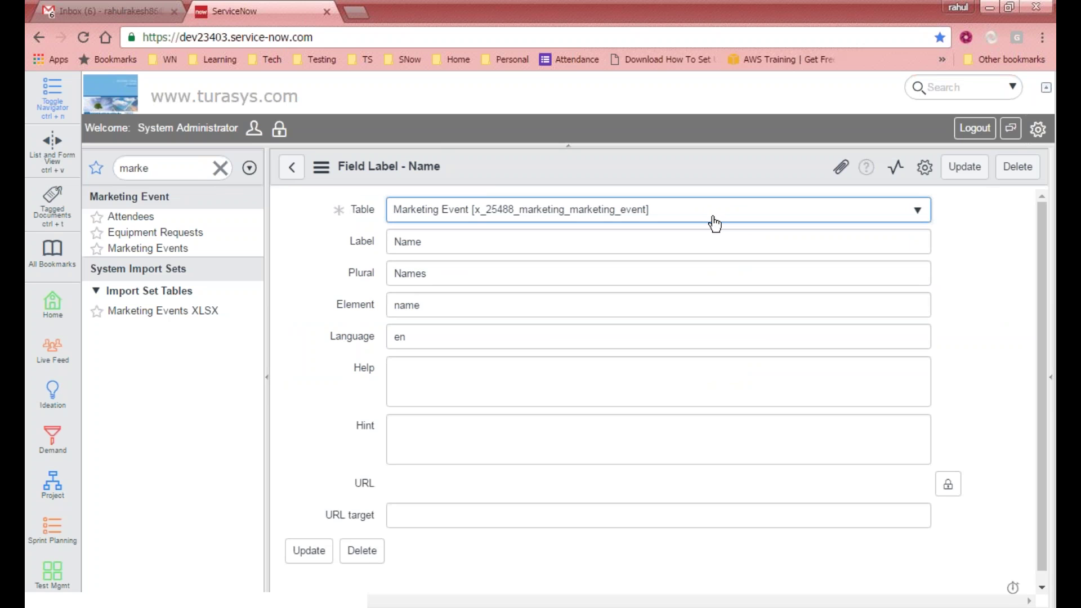
left_click(451, 246)
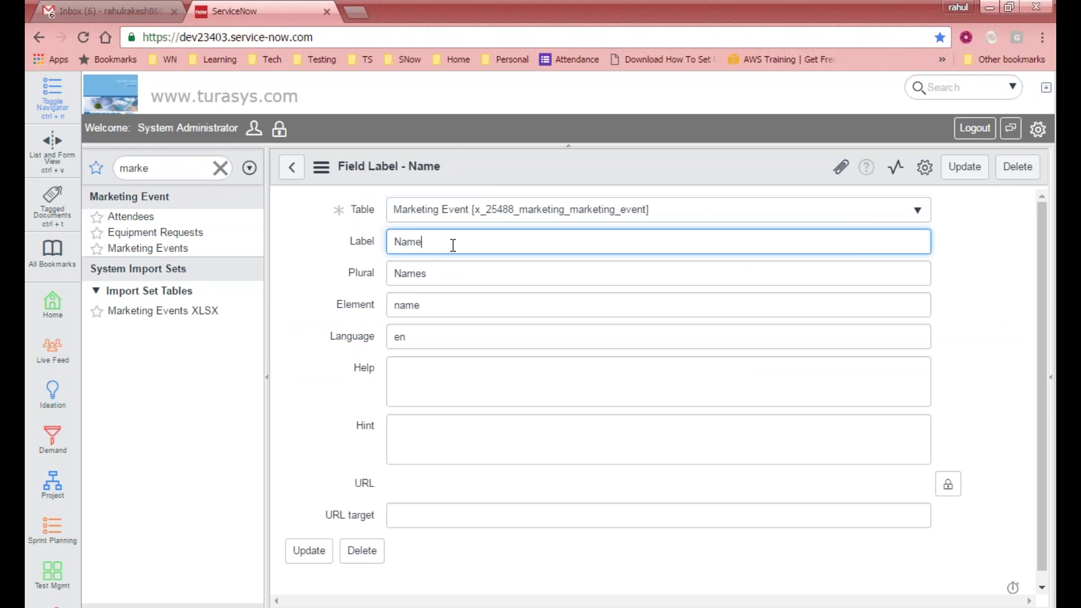
type("Input the Marketing Event")
left_click(951, 174)
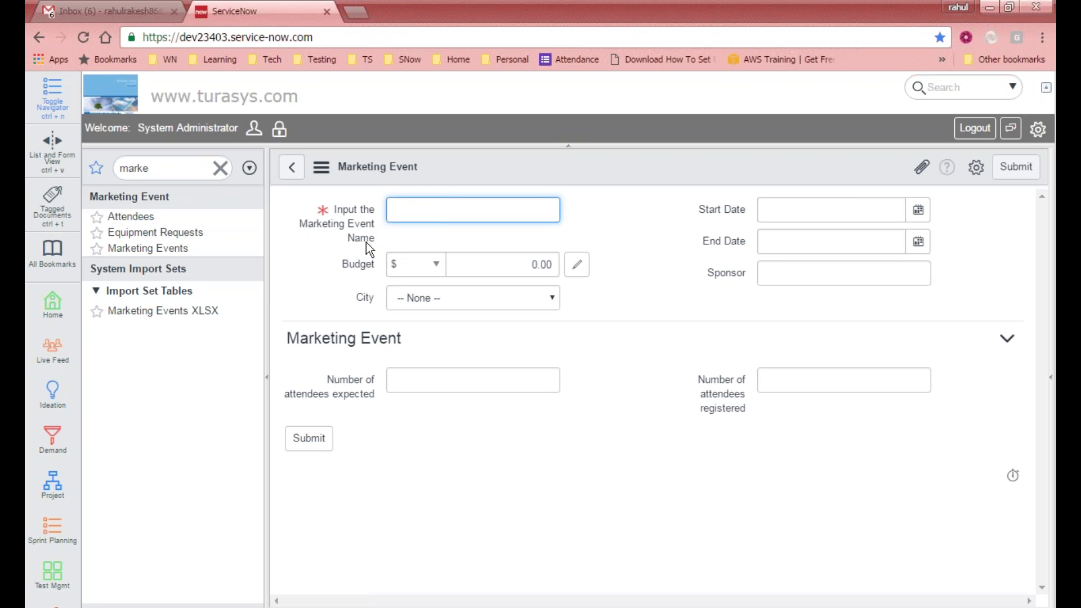
Step: Open the dictionary entry of the marketing event name field and review its settings, choice list specification and default value
right_click(344, 214)
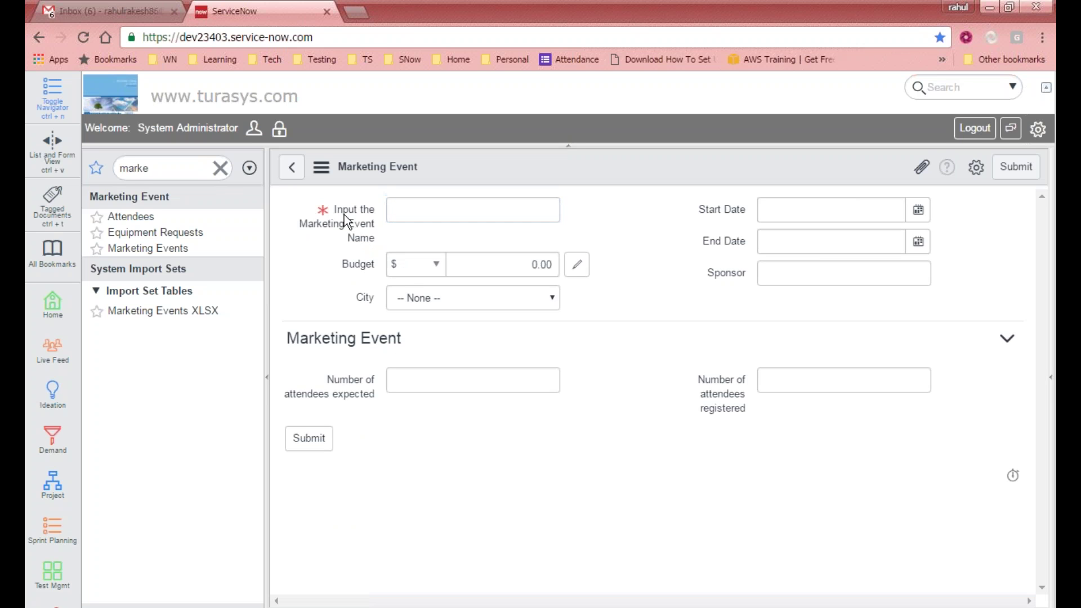
right_click(349, 213)
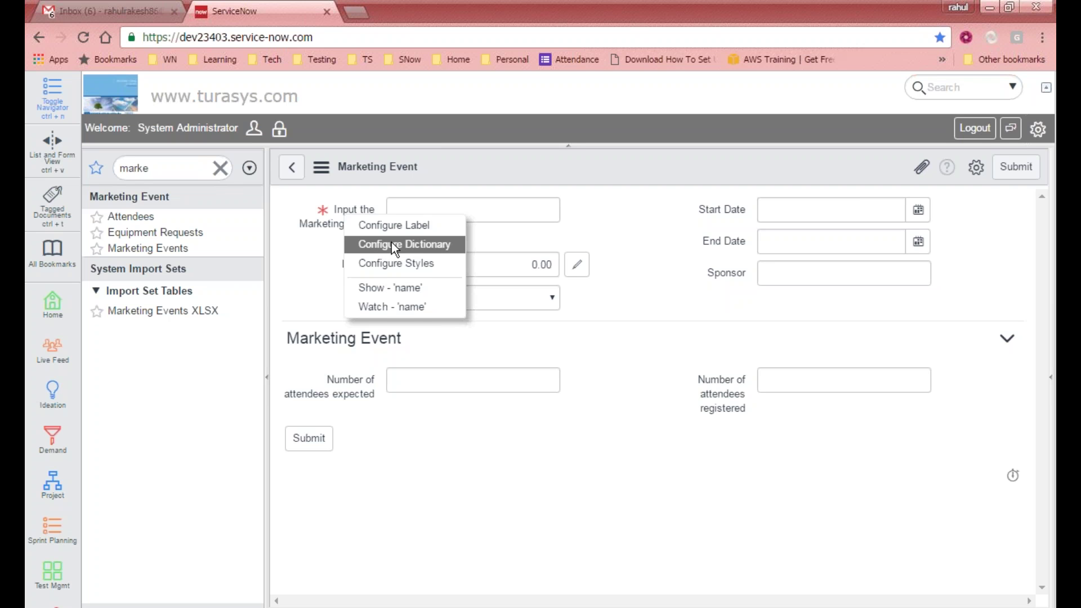
left_click(375, 245)
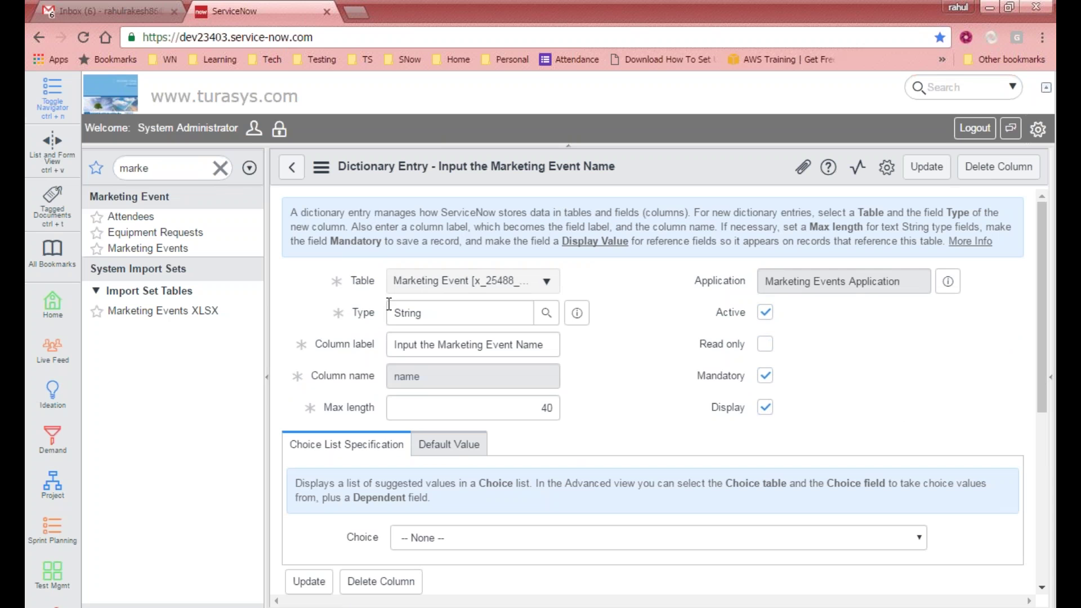
scroll(428, 403, "down", 4)
left_click(451, 209)
left_click(361, 211)
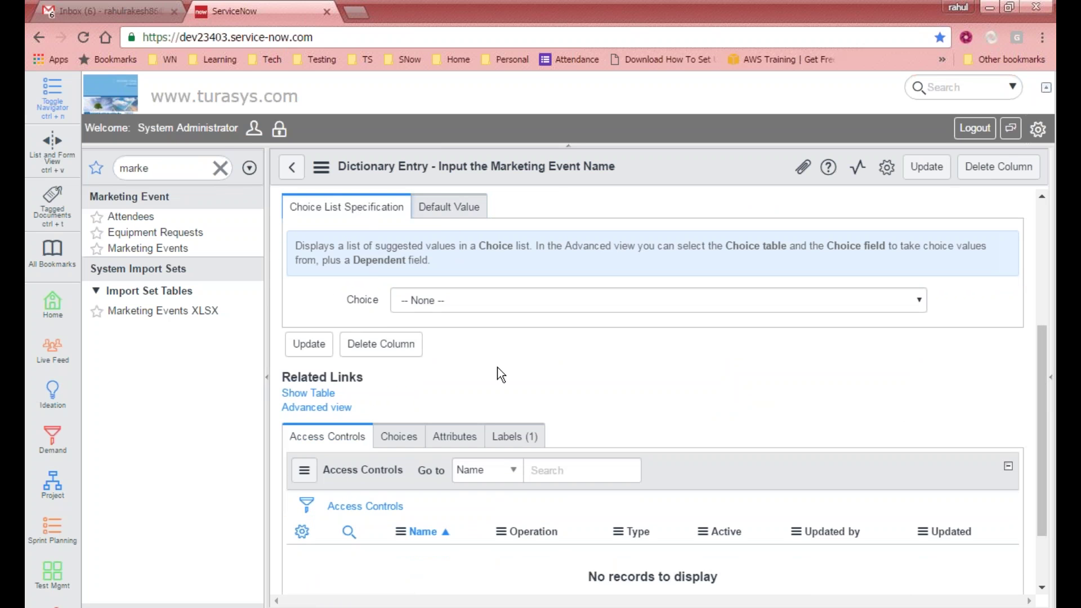
scroll(551, 374, "up", 4)
scroll(586, 394, "down", 4)
scroll(531, 427, "up", 1)
scroll(495, 432, "down", 1)
Step: Check the dictionary entry's attributes and column label, and return to the Marketing Event form
left_click(475, 437)
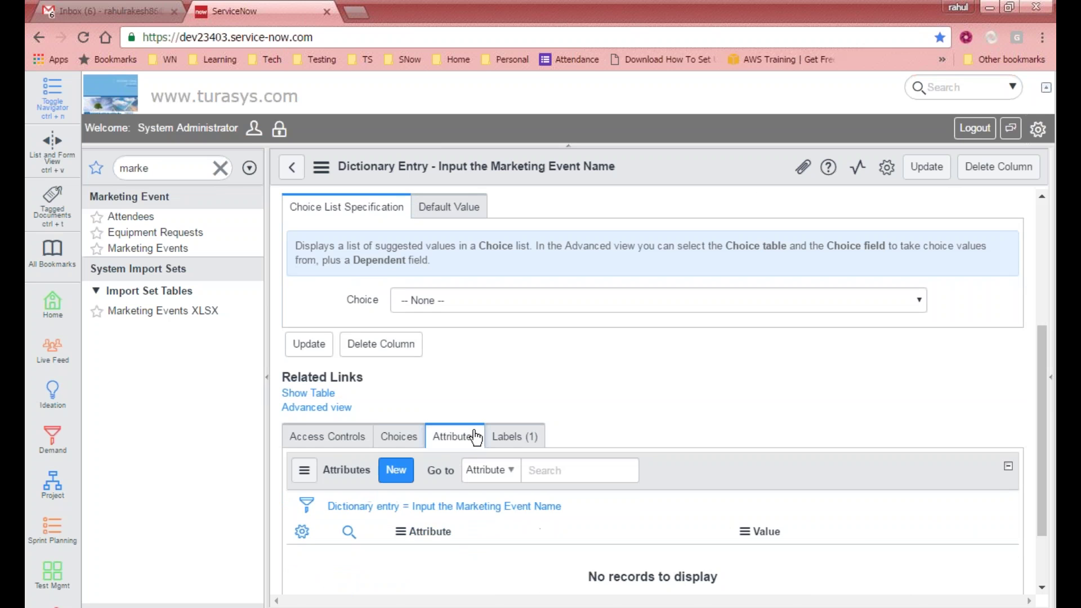
scroll(427, 331, "down", 1)
scroll(427, 330, "up", 5)
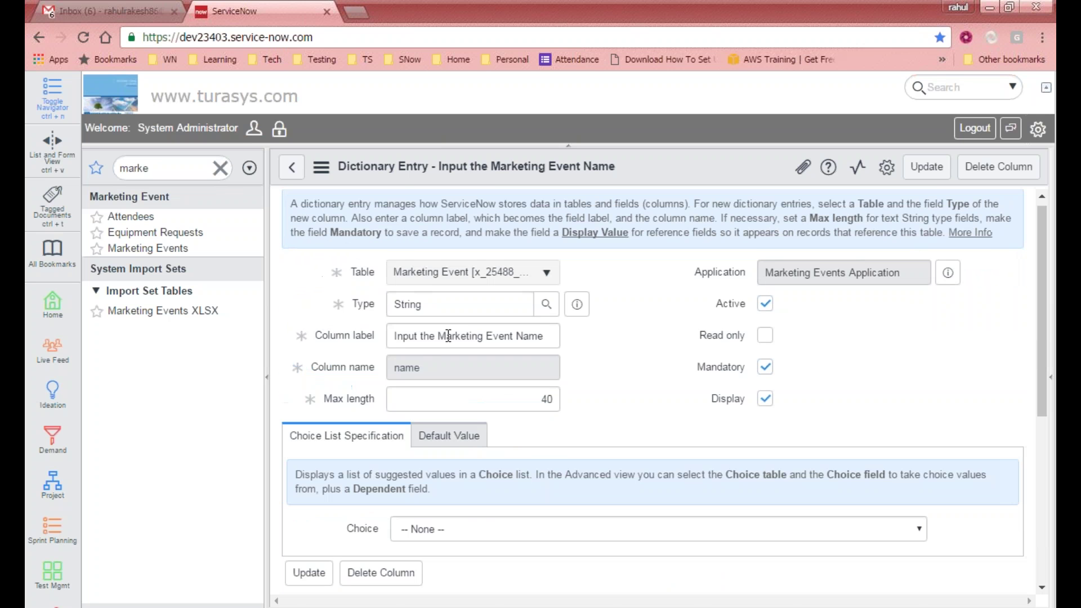
left_click_drag(448, 336, 549, 337)
scroll(456, 383, "down", 5)
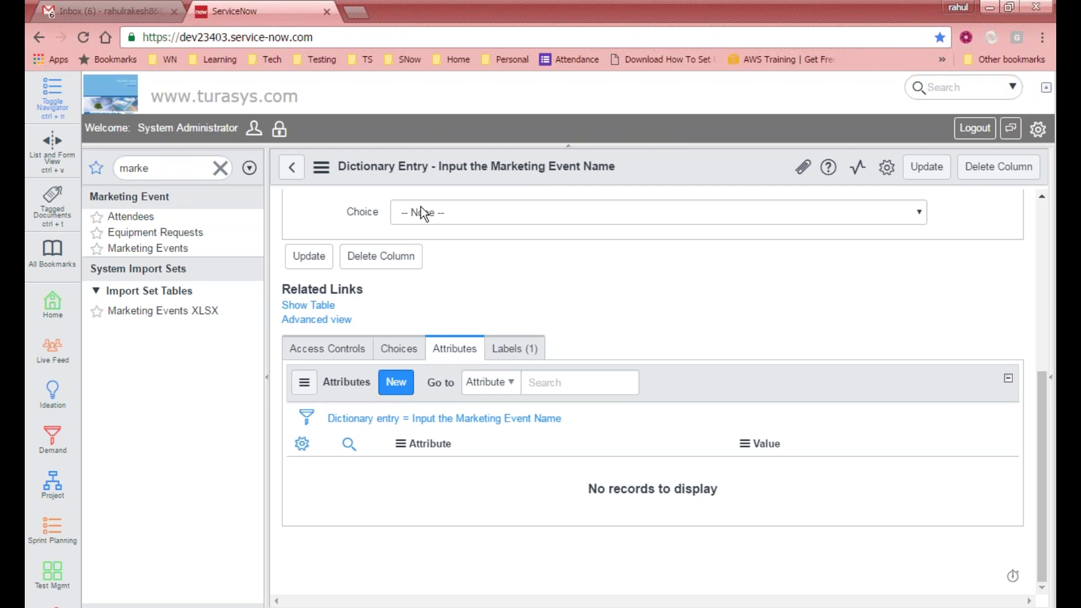
left_click(291, 170)
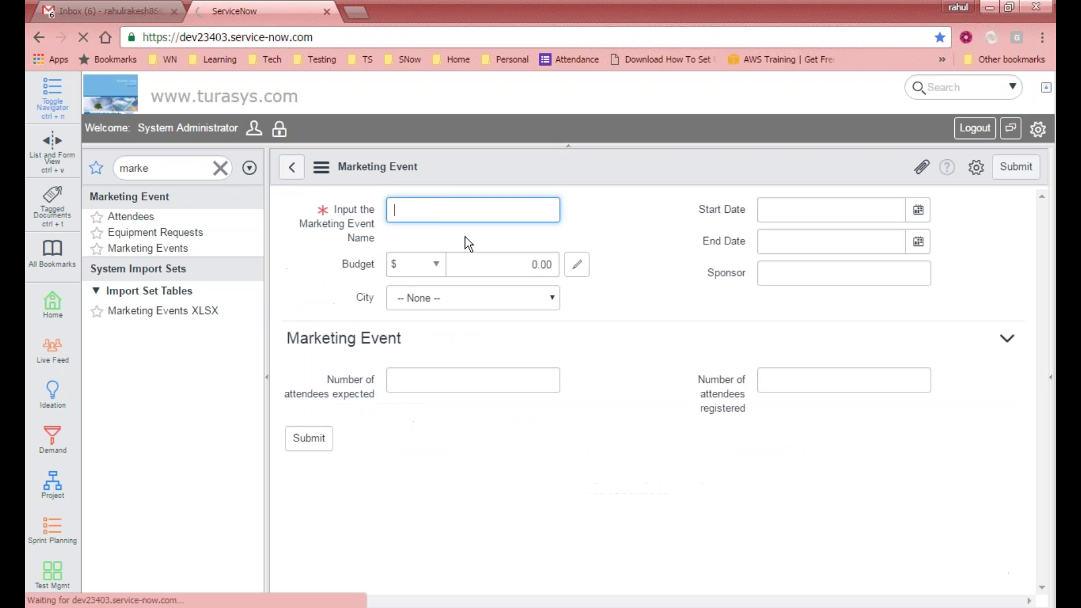
Step: Compare the "Input the Marketing Event Name" label on the form with the field's internal column name
right_click(354, 207)
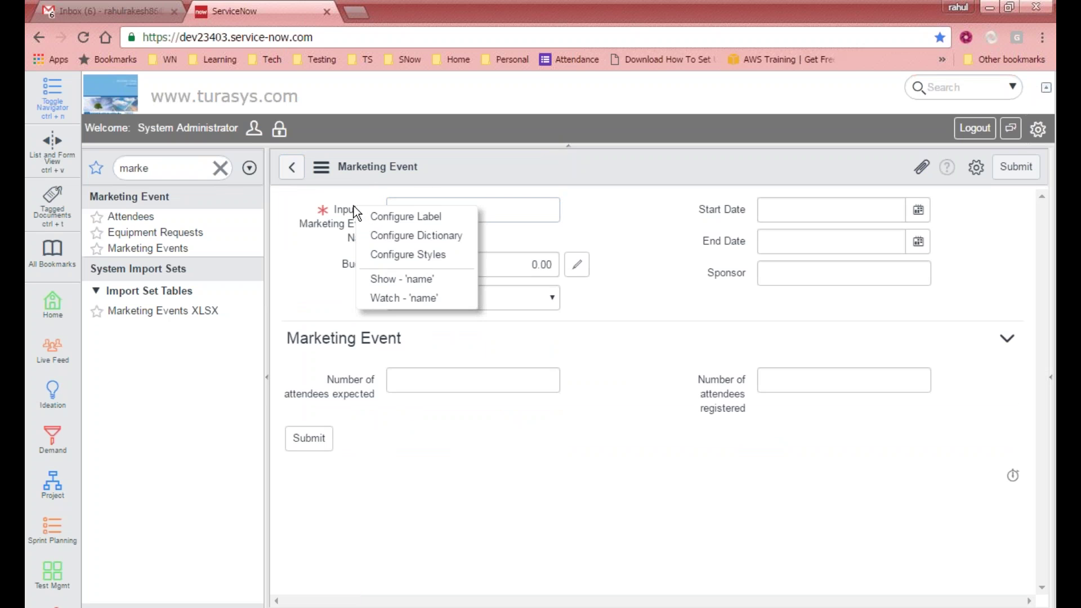
left_click(377, 283)
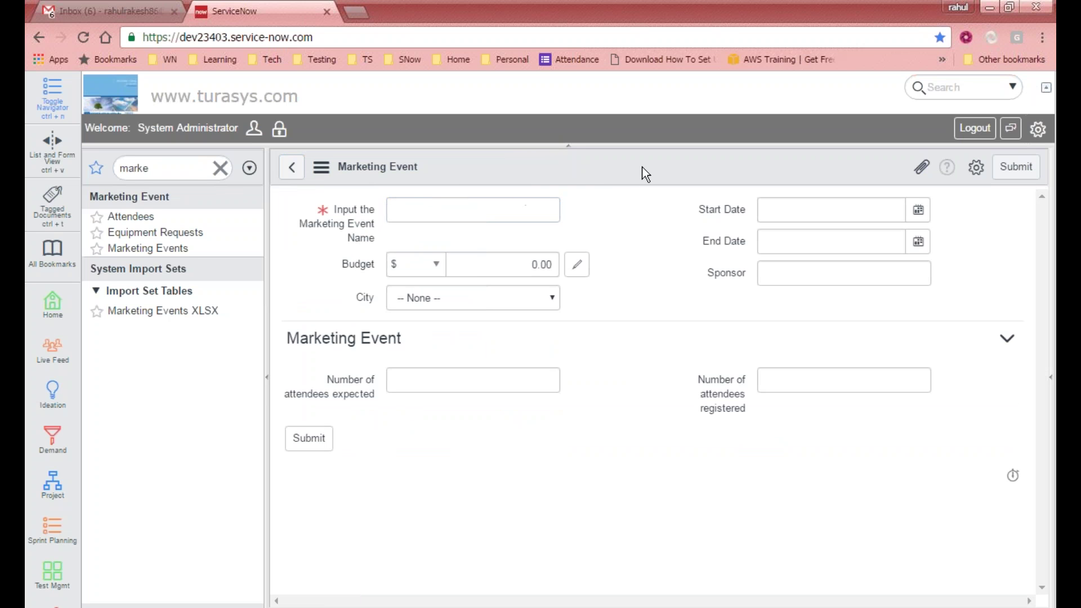
left_click_drag(335, 207, 377, 239)
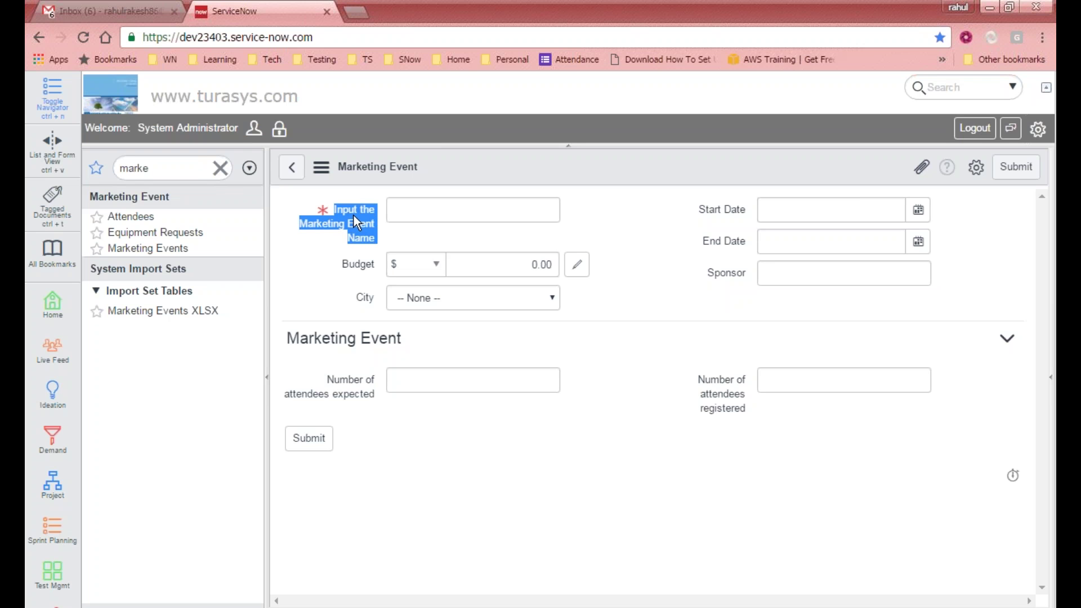
left_click(305, 254)
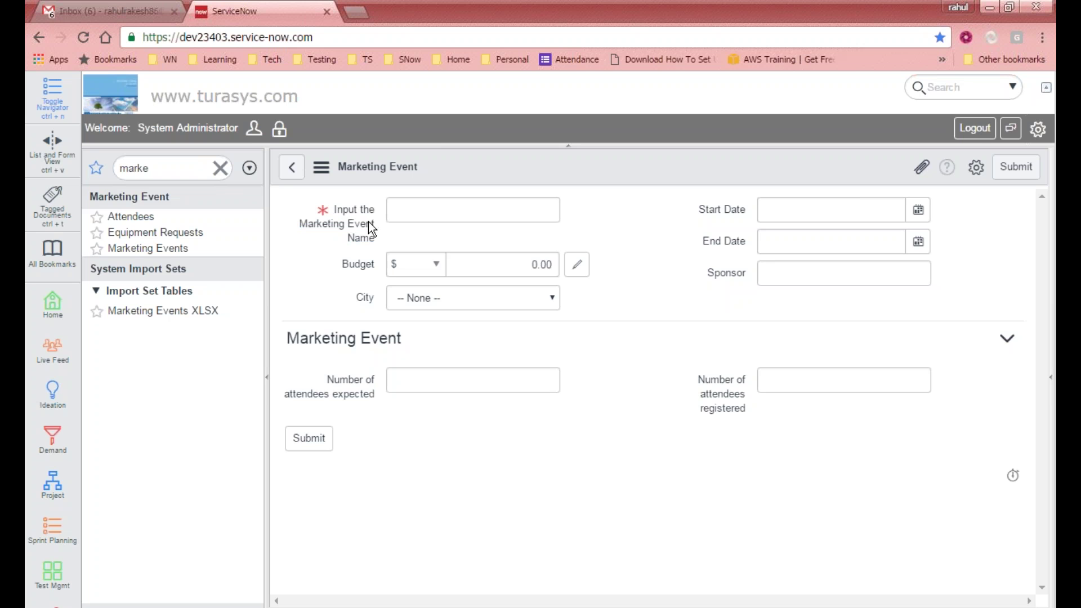
right_click(340, 208)
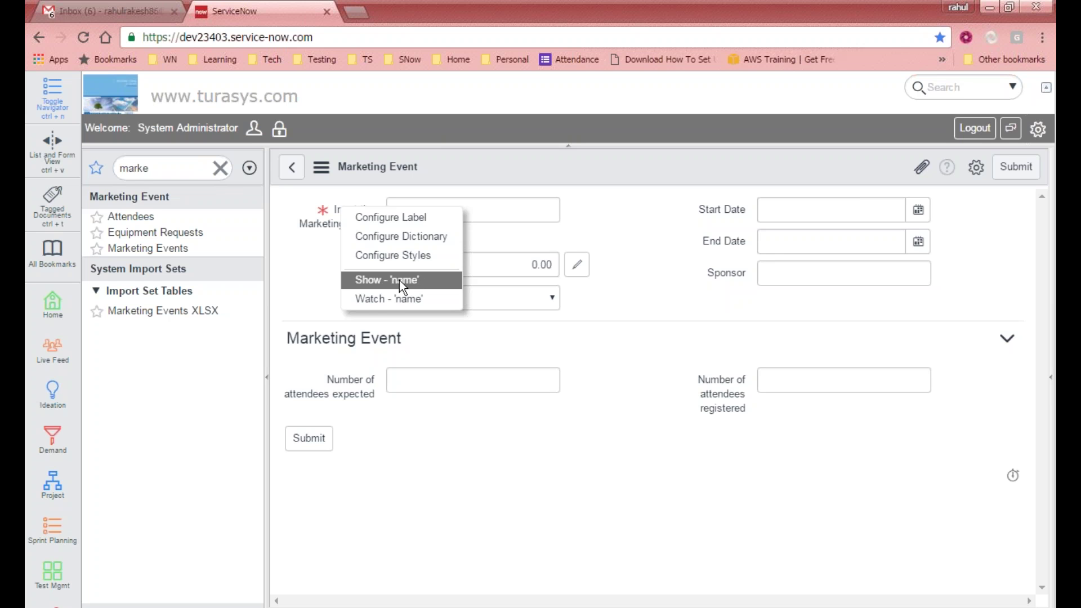
left_click(327, 221)
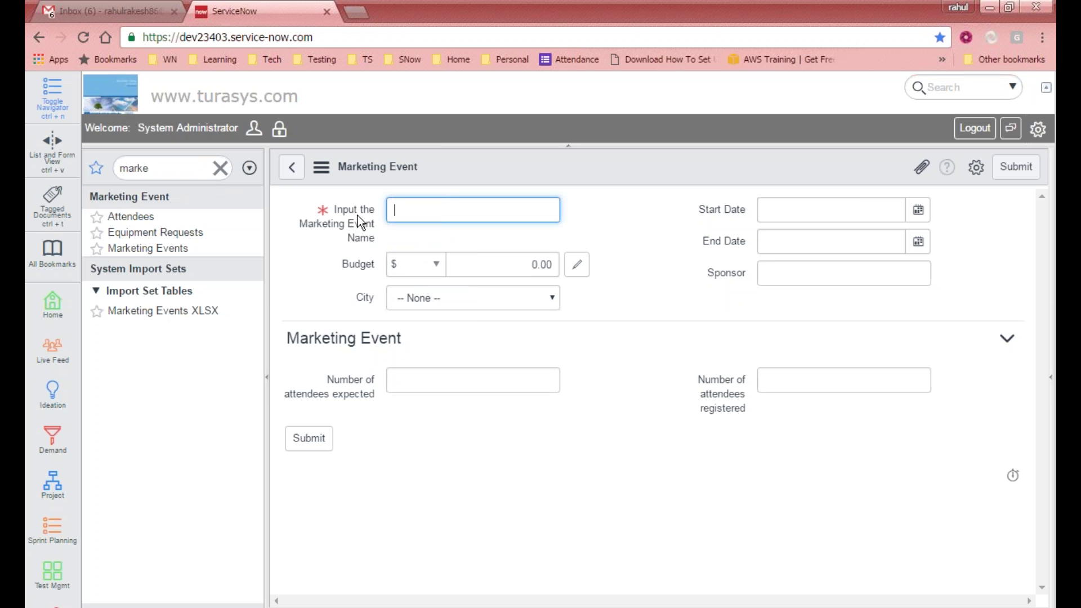
Step: Look up the internal column names of the Start Date, End Date and Sponsor fields
right_click(702, 205)
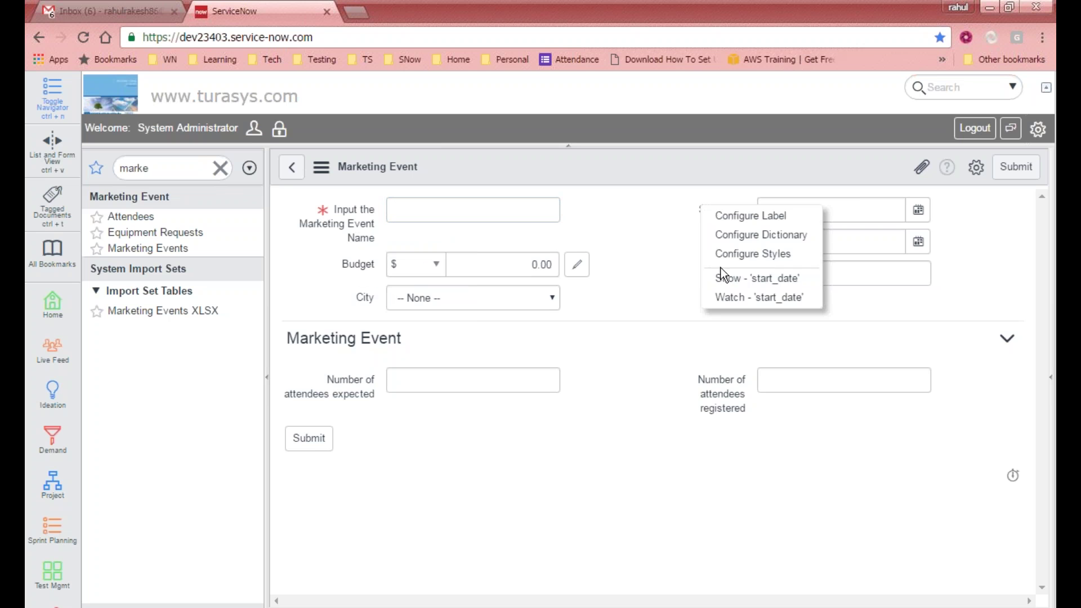
left_click(658, 241)
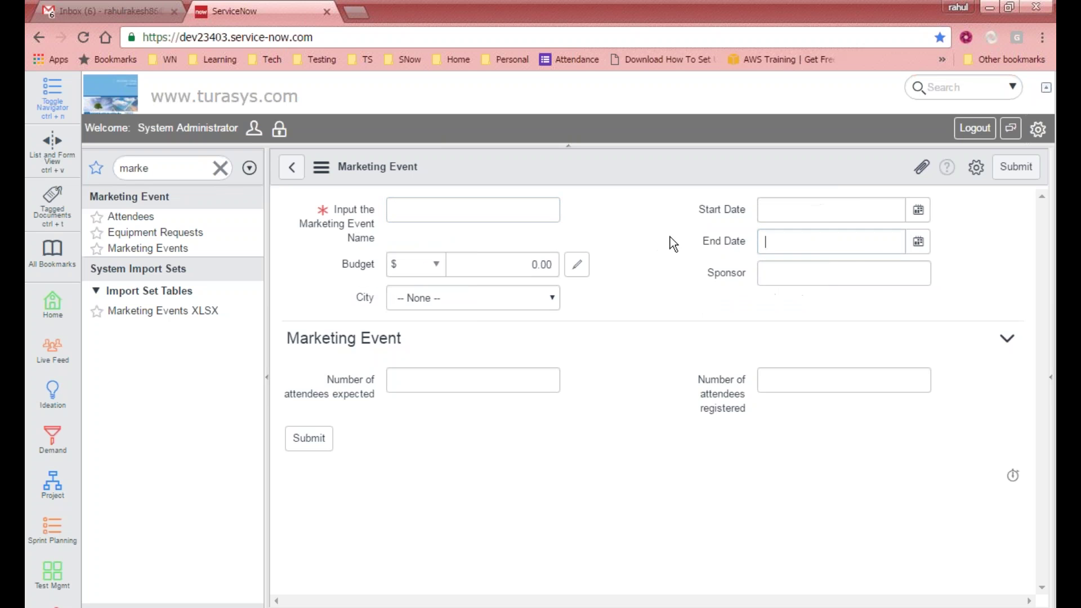
right_click(732, 244)
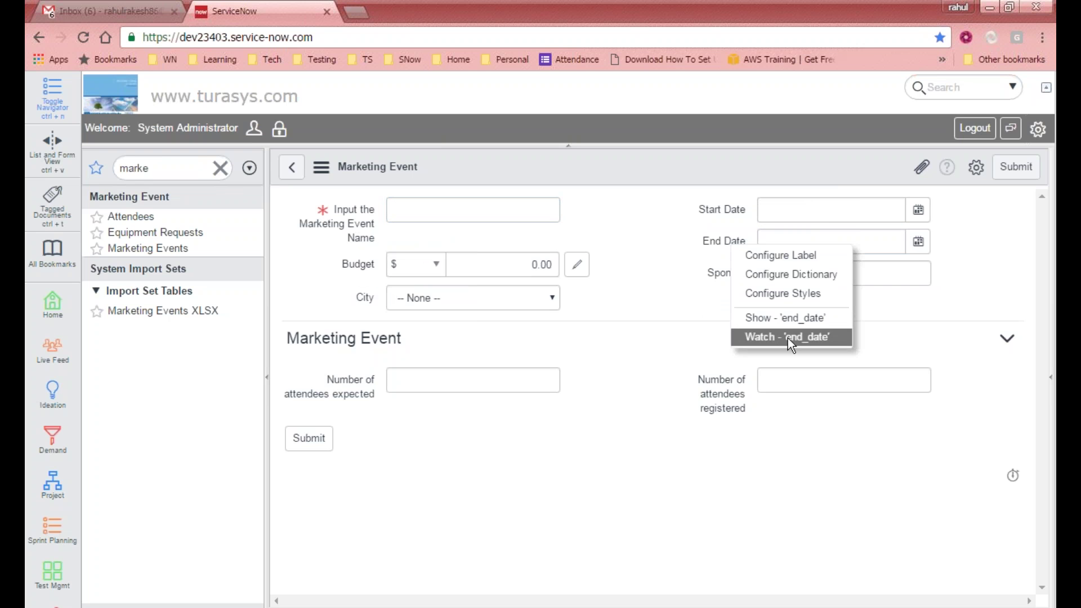
left_click(717, 275)
right_click(719, 274)
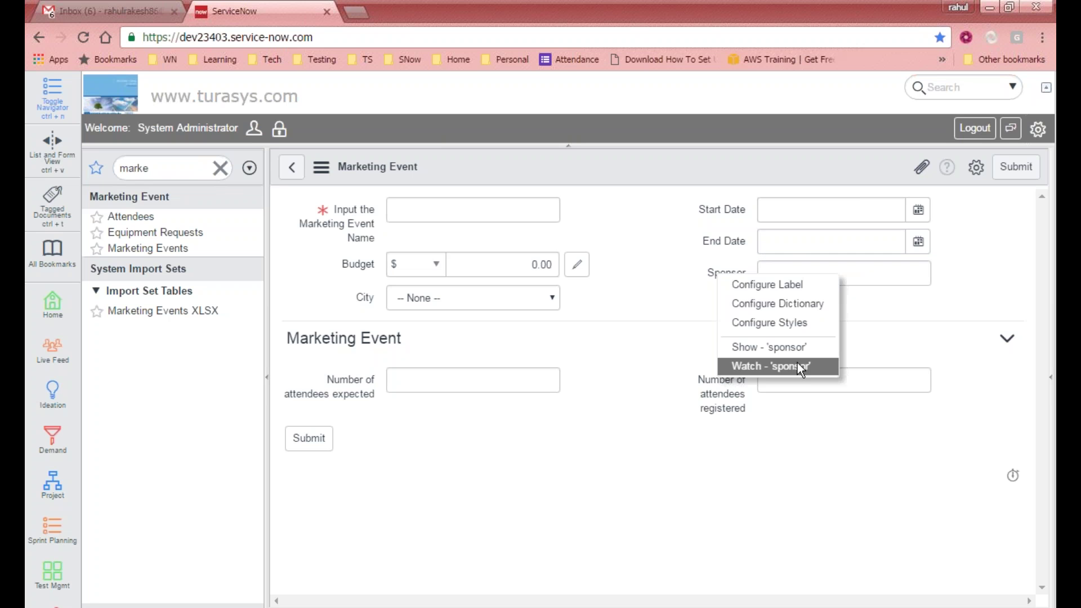
Step: Look up the internal column name of the Start Date field on the Marketing Event form again
left_click(668, 282)
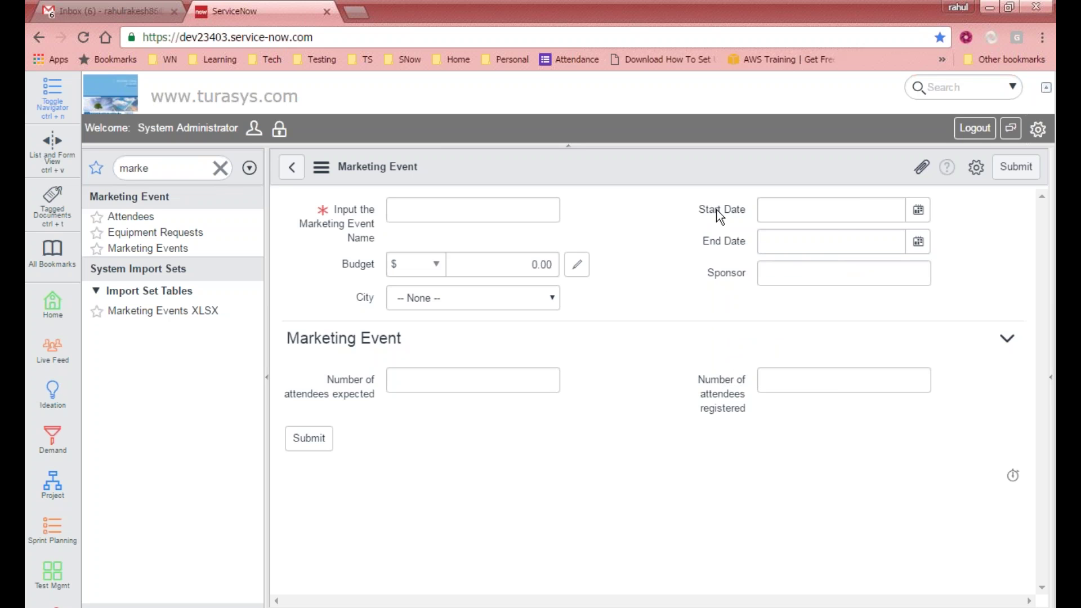
right_click(714, 210)
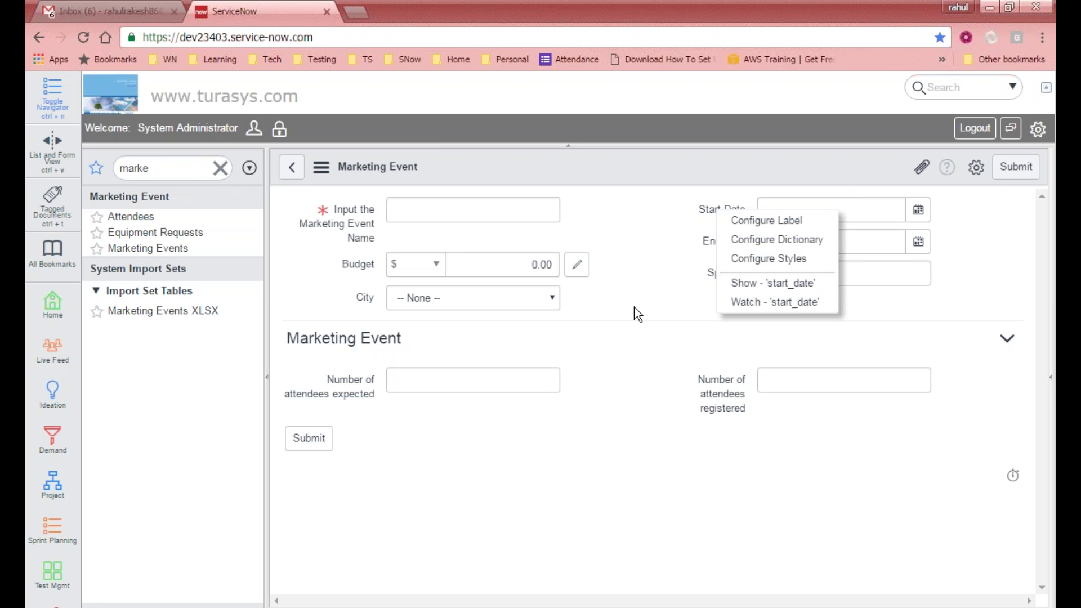
left_click(666, 232)
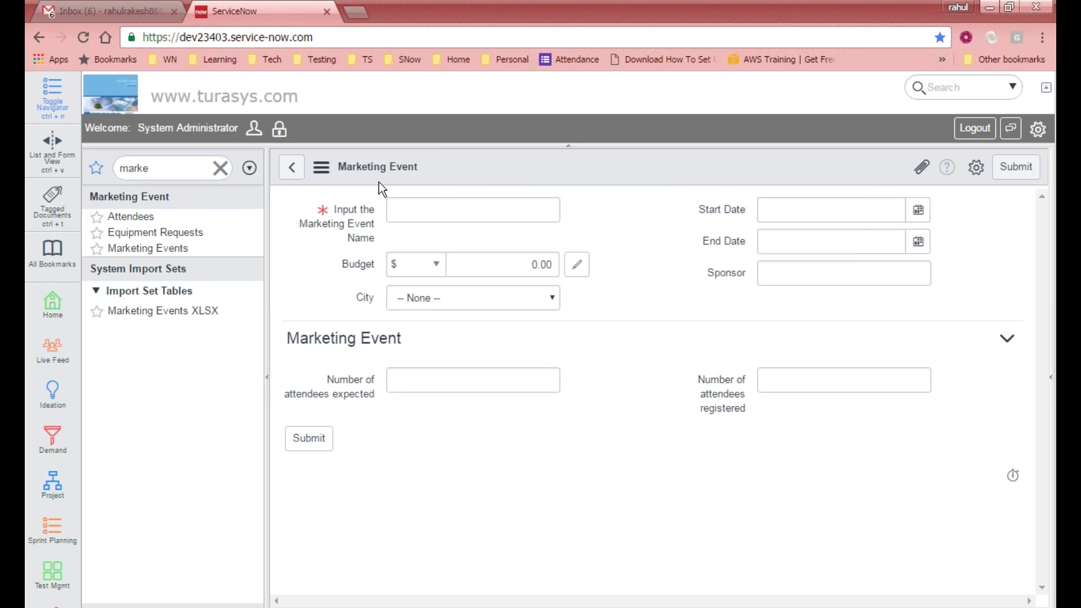
Step: Copy the Marketing Event form's URL and load it in a new browser tab
right_click(584, 157)
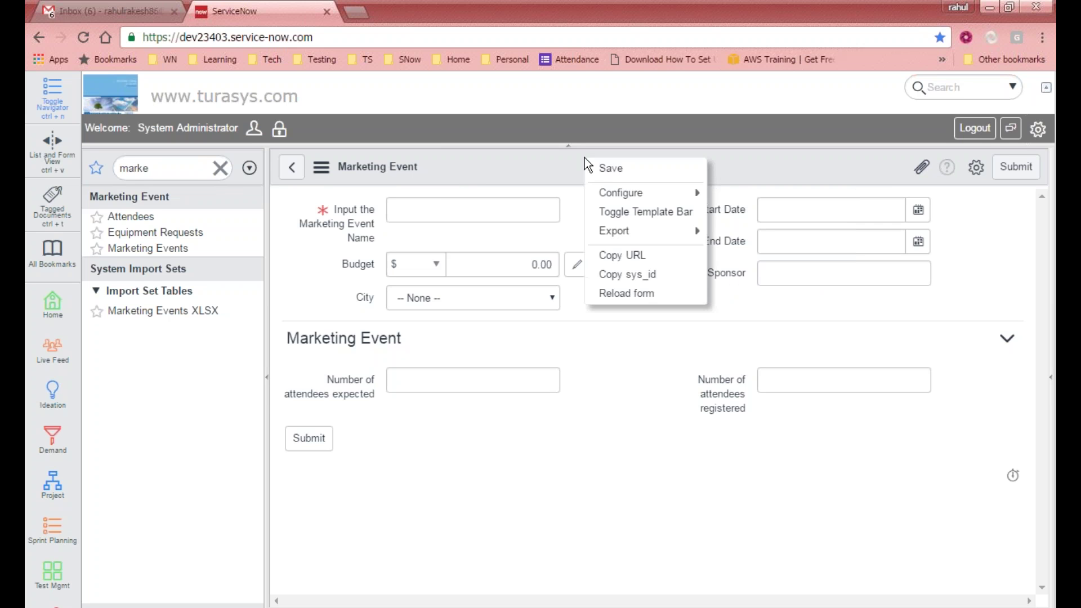
mouse_move(606, 189)
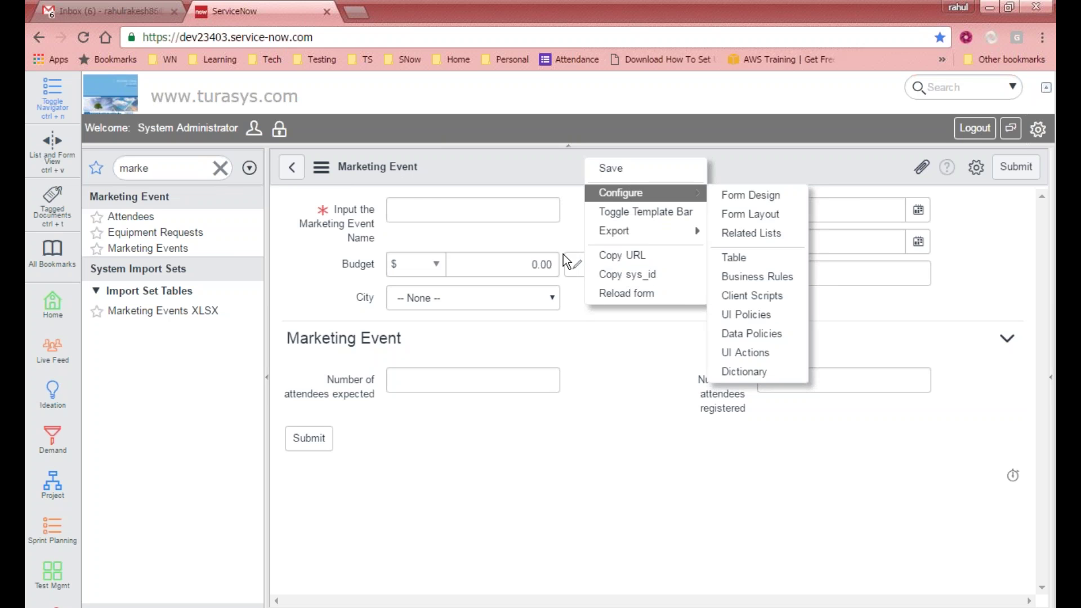
left_click(651, 262)
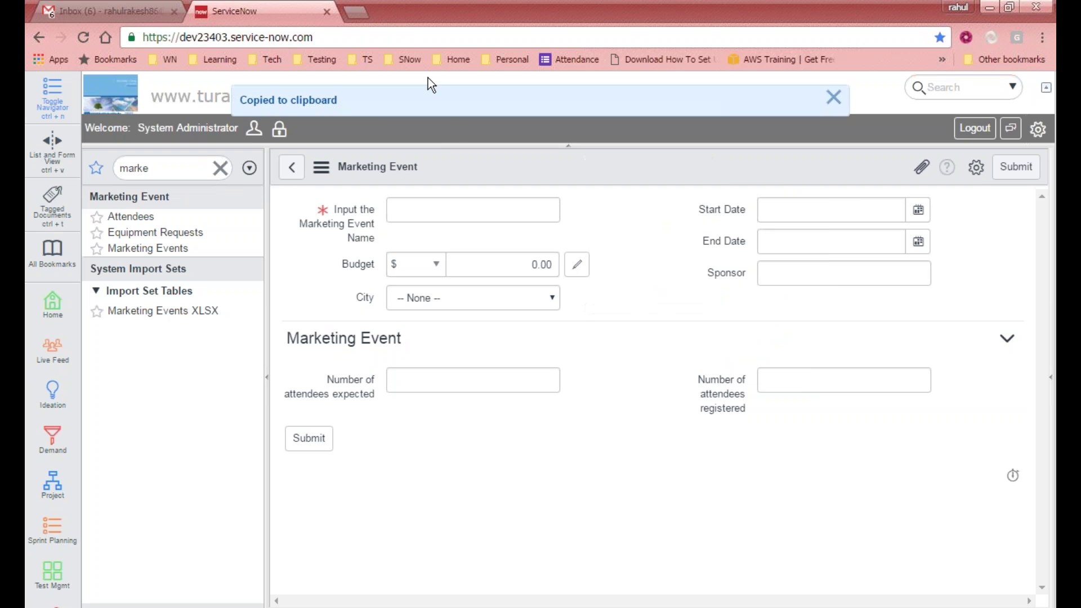
left_click(353, 14)
key("ctrl+v")
key("Return")
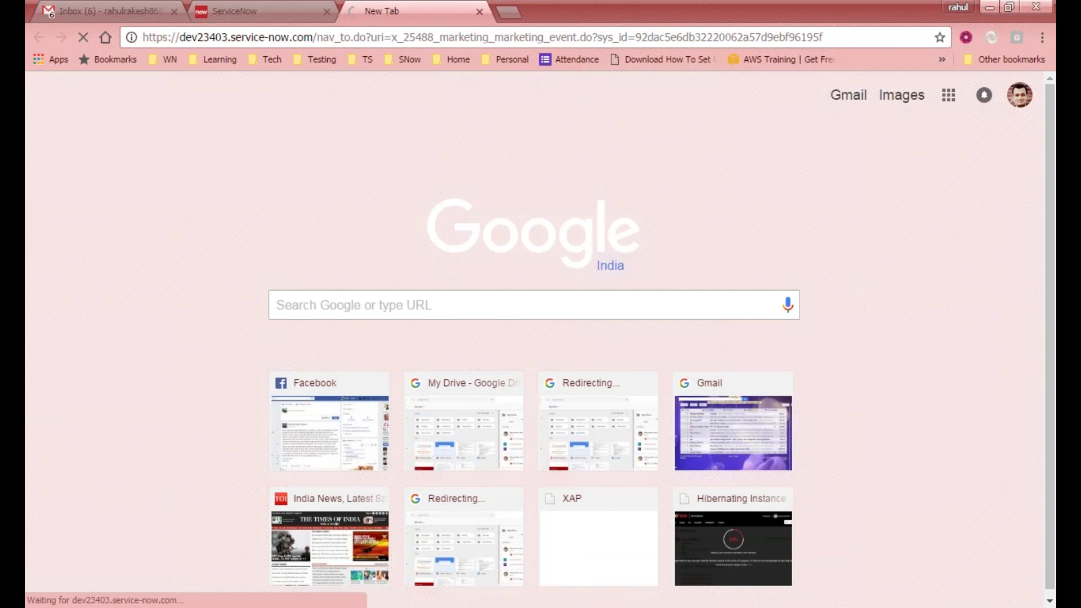
Step: Compare the page loaded from the copied URL with the original form, and close the extra tab
left_click(245, 9)
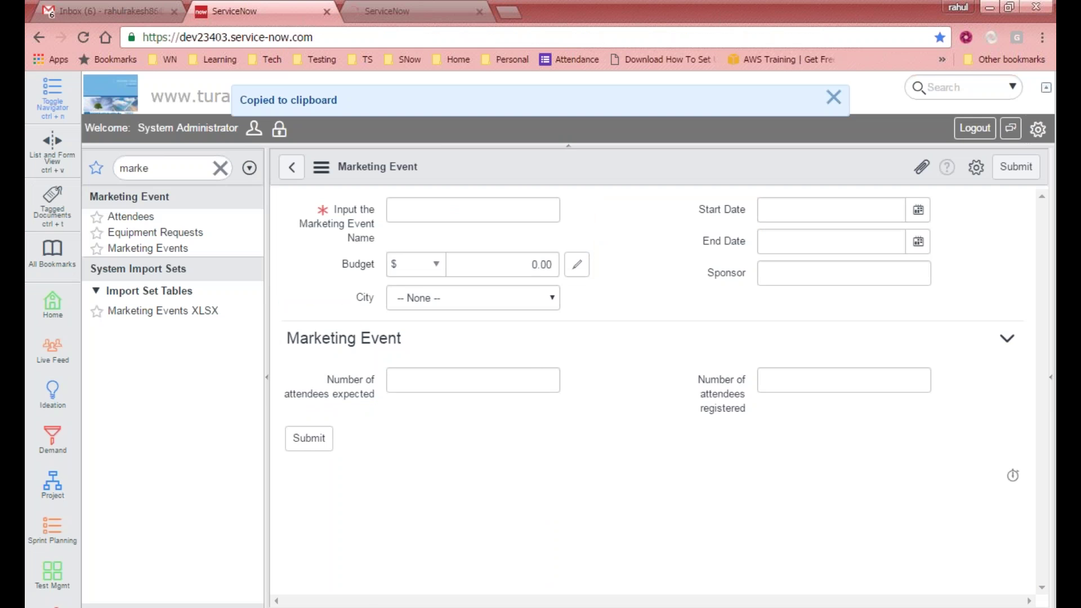
left_click(405, 11)
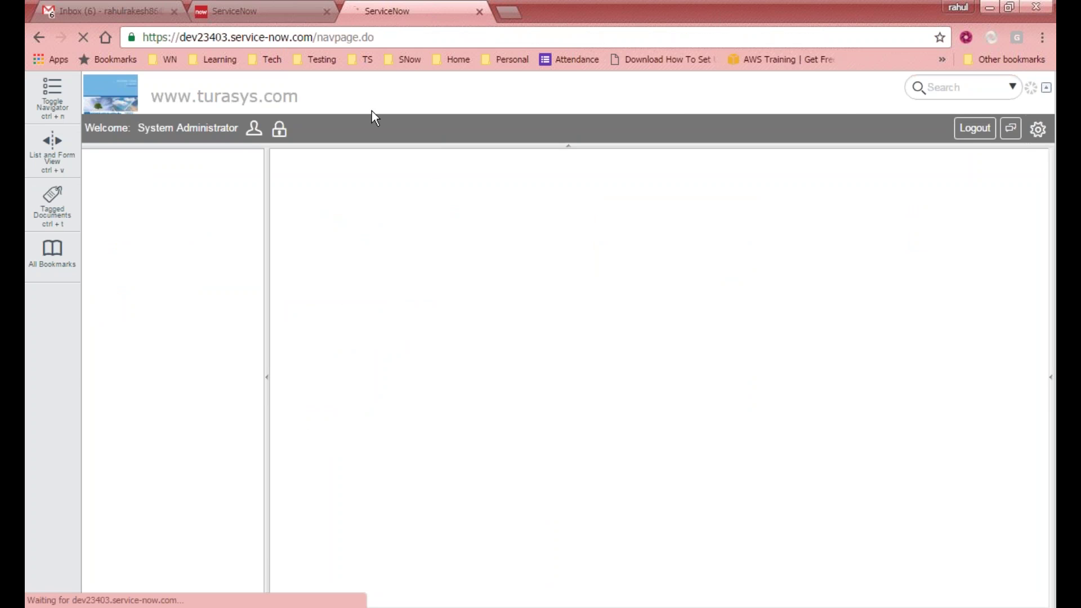
left_click(278, 5)
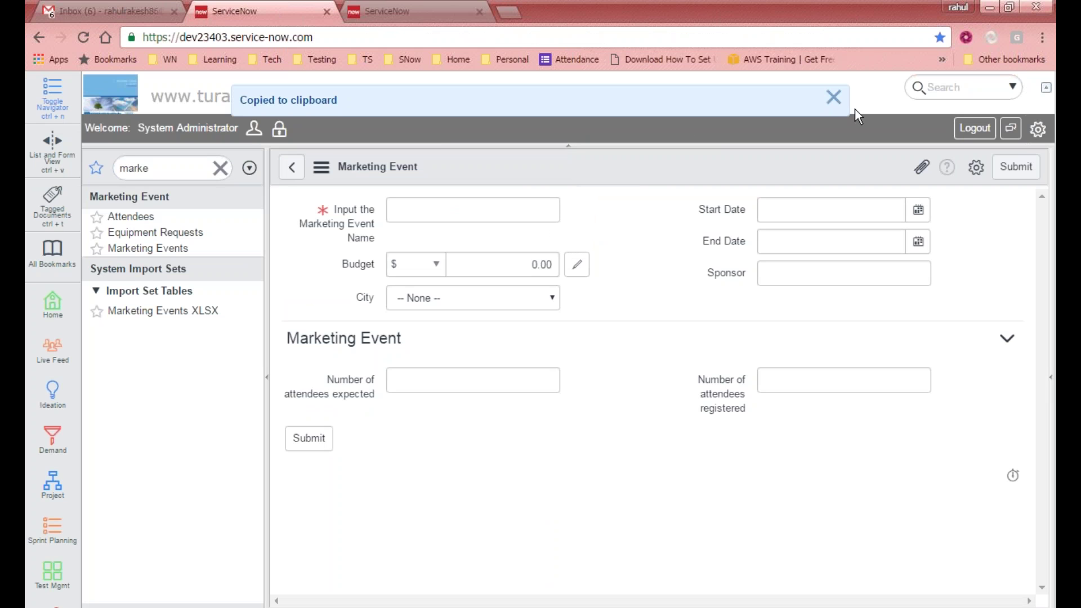
left_click(405, 11)
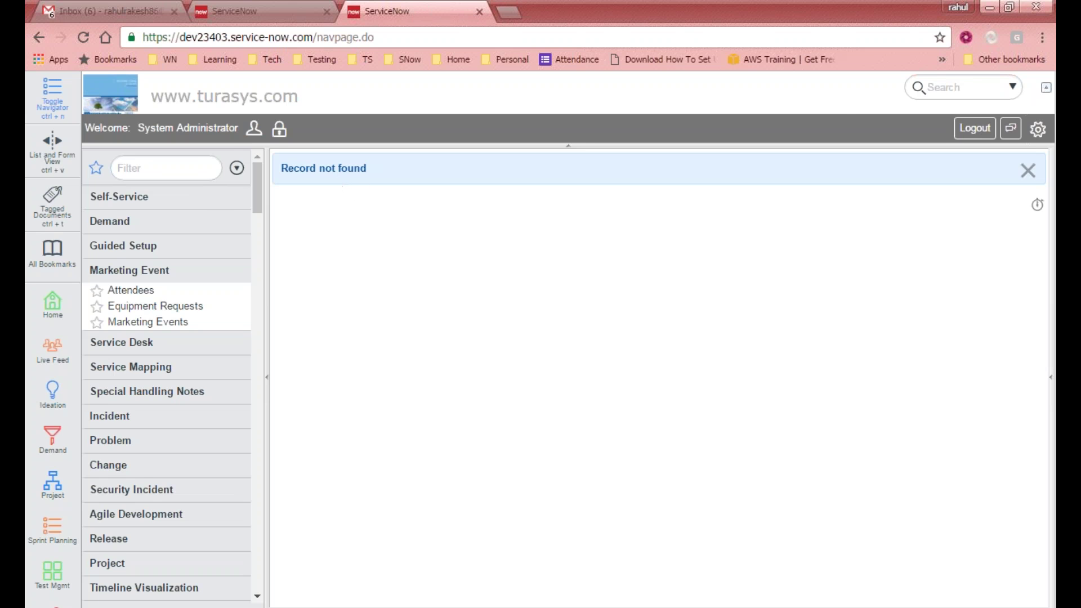
left_click(479, 11)
Step: Review the Marketing Event form's export options, and show and hide its template bar
right_click(618, 150)
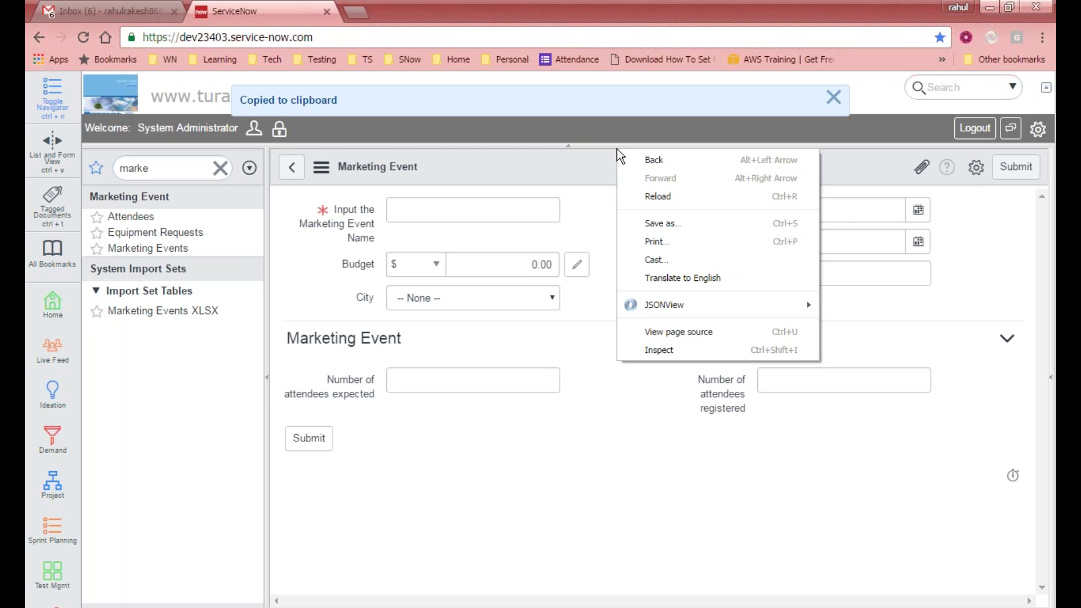
right_click(565, 167)
mouse_move(629, 248)
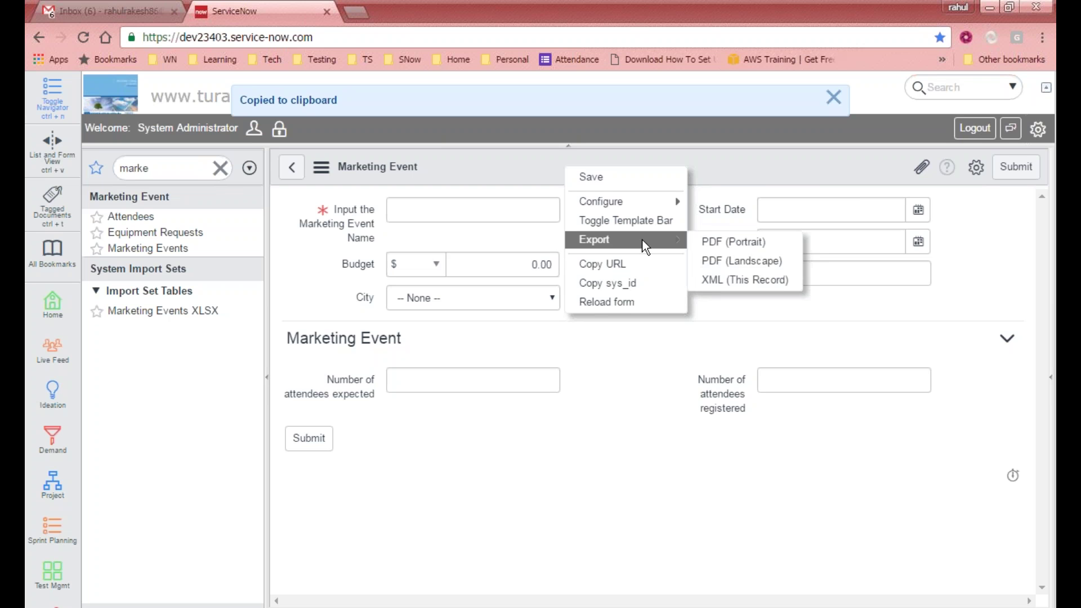
left_click(621, 221)
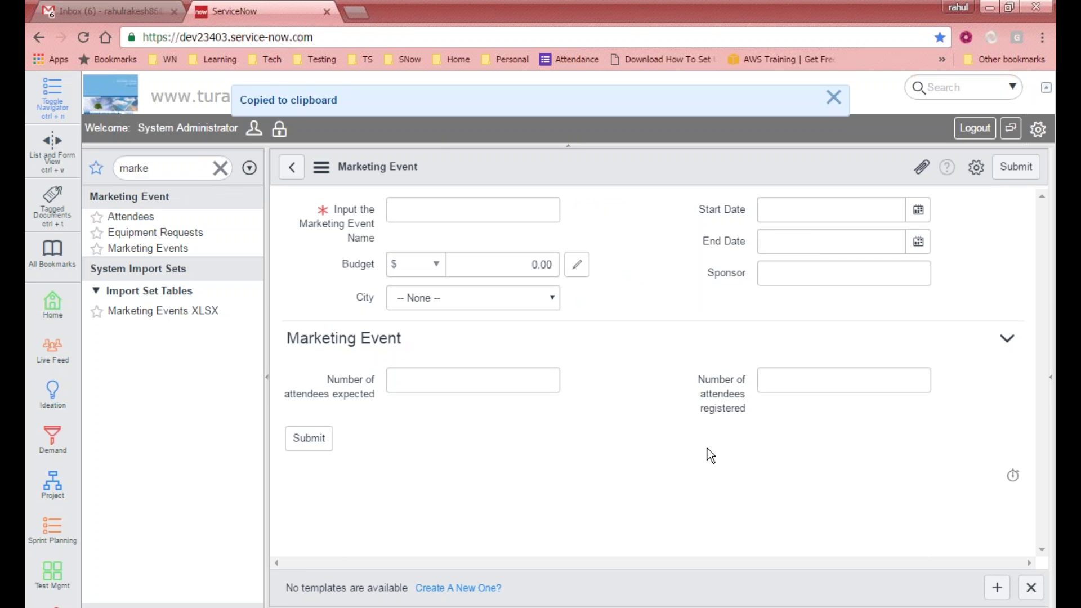
right_click(627, 168)
mouse_move(669, 248)
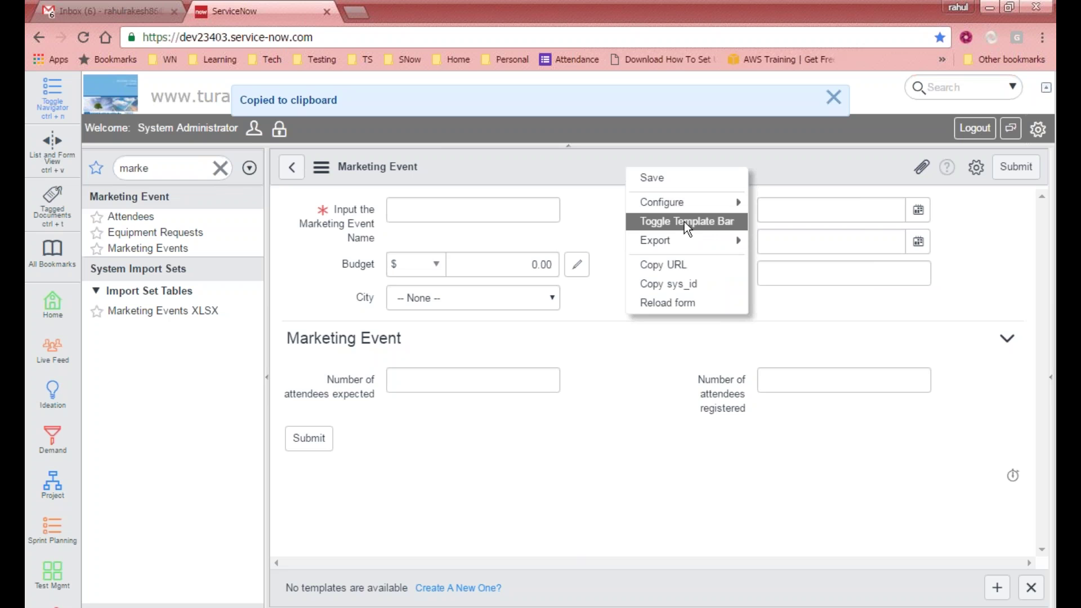
left_click(684, 222)
Step: Review the configuration options offered for the Marketing Event form, from Form Design to Dictionary
right_click(624, 170)
mouse_move(660, 208)
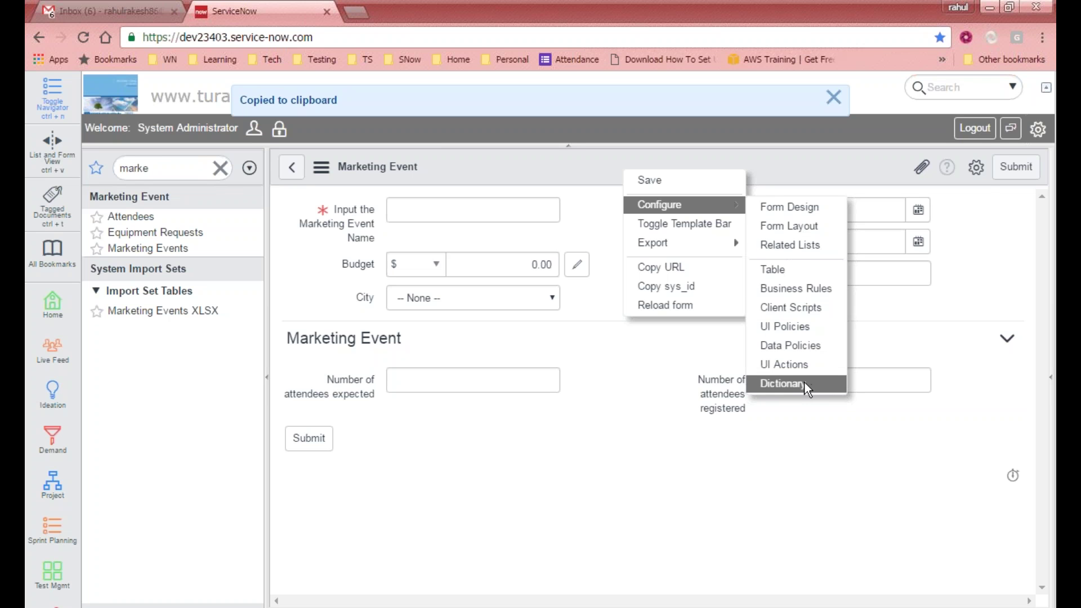
left_click(670, 431)
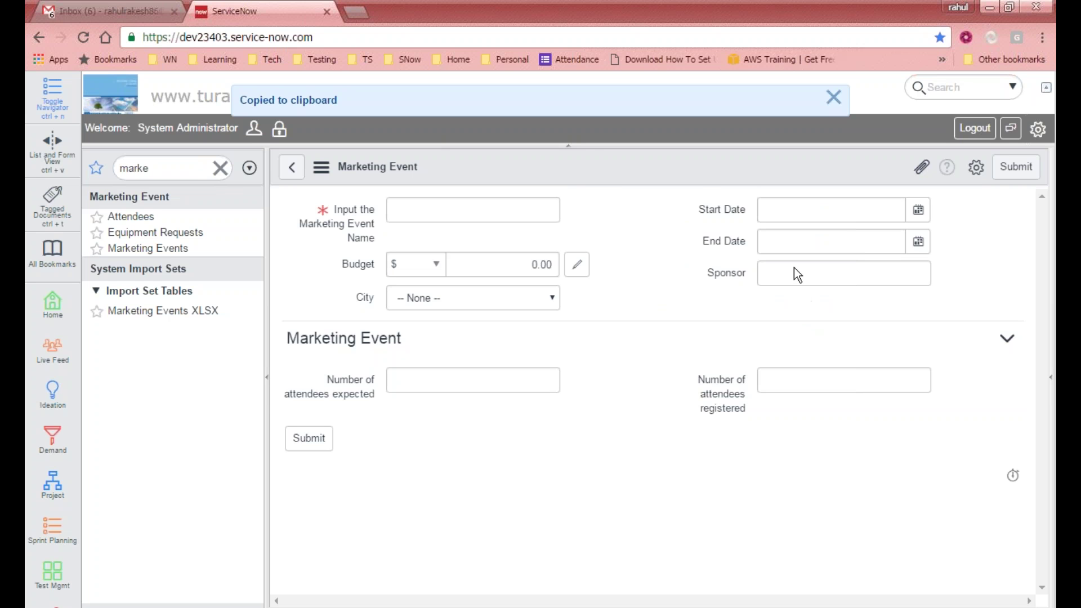
right_click(574, 179)
mouse_move(607, 216)
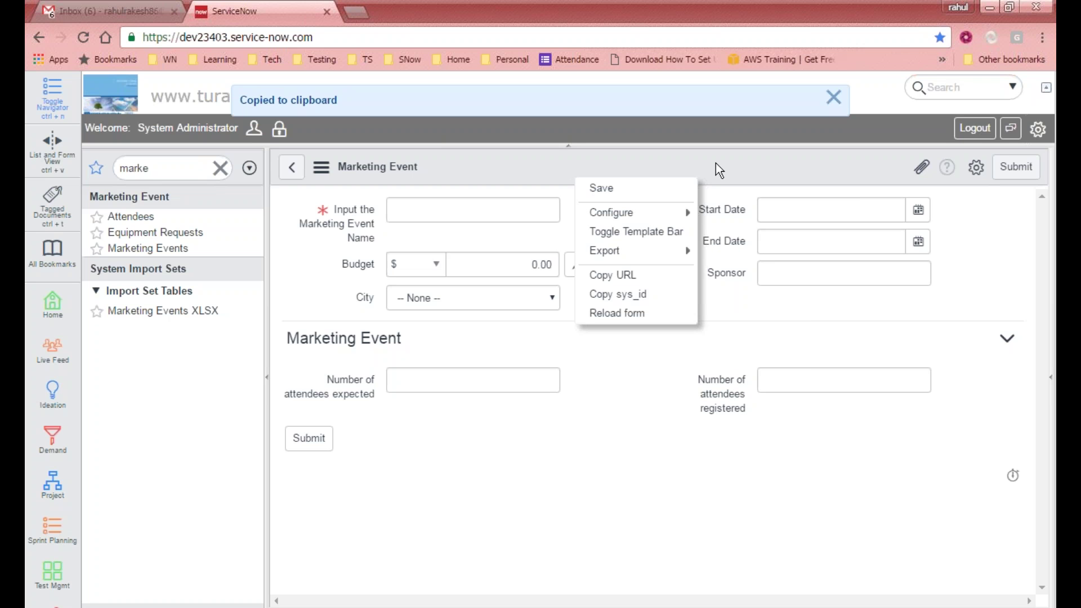
left_click(650, 157)
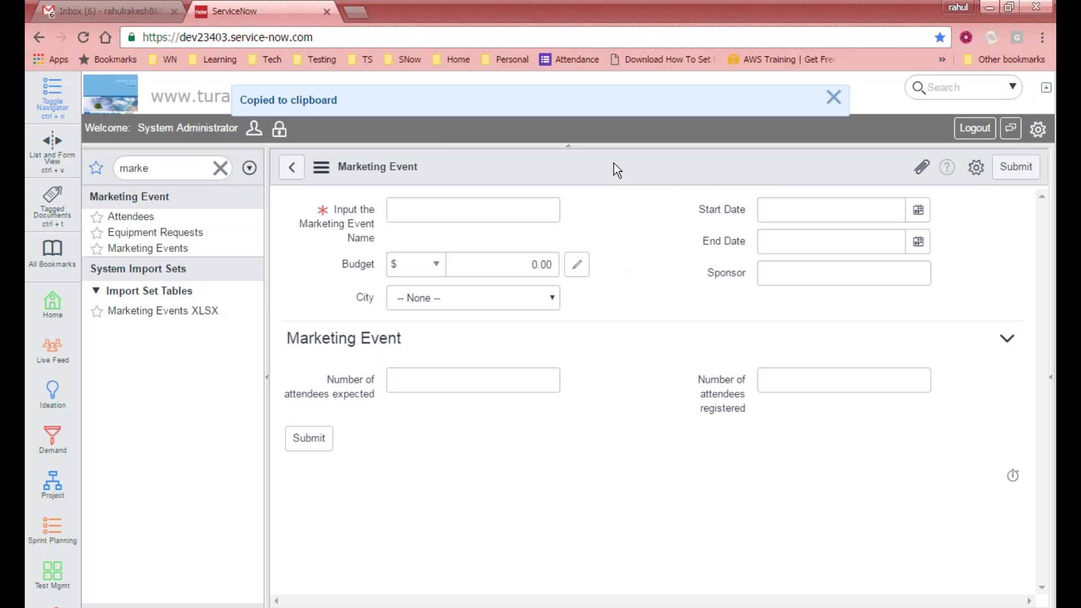
Step: Dismiss the clipboard notification and return from the form to the Marketing Events list
left_click(833, 98)
right_click(623, 170)
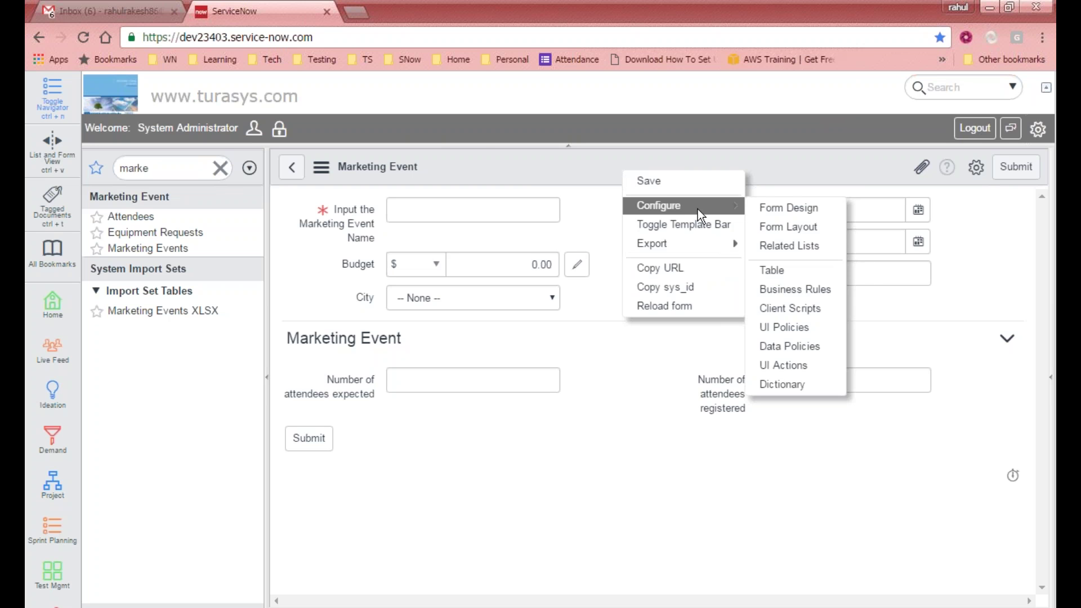
left_click(528, 160)
left_click(292, 167)
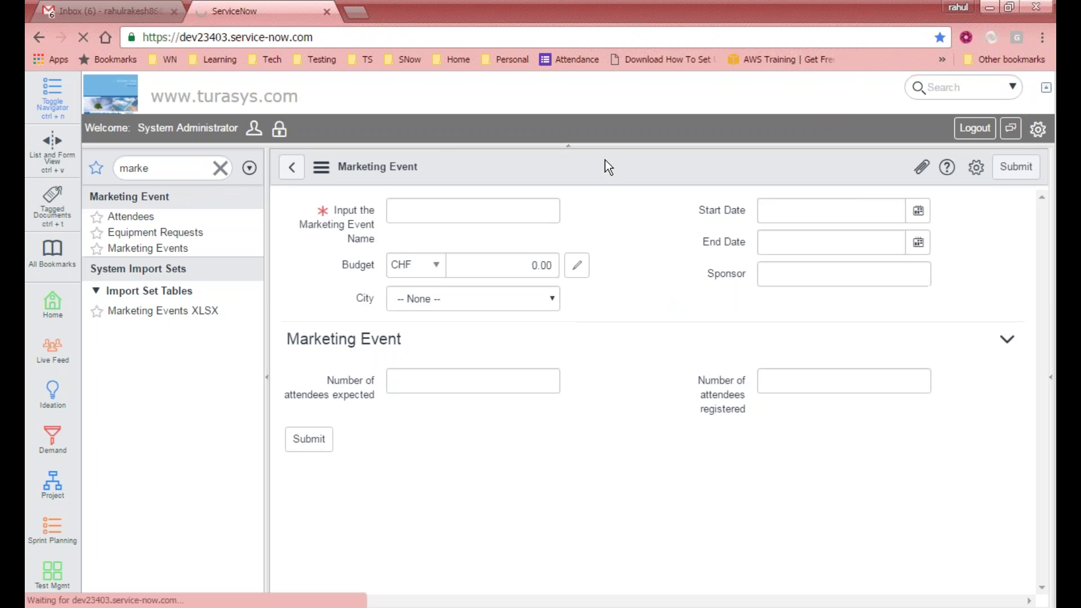
left_click(295, 176)
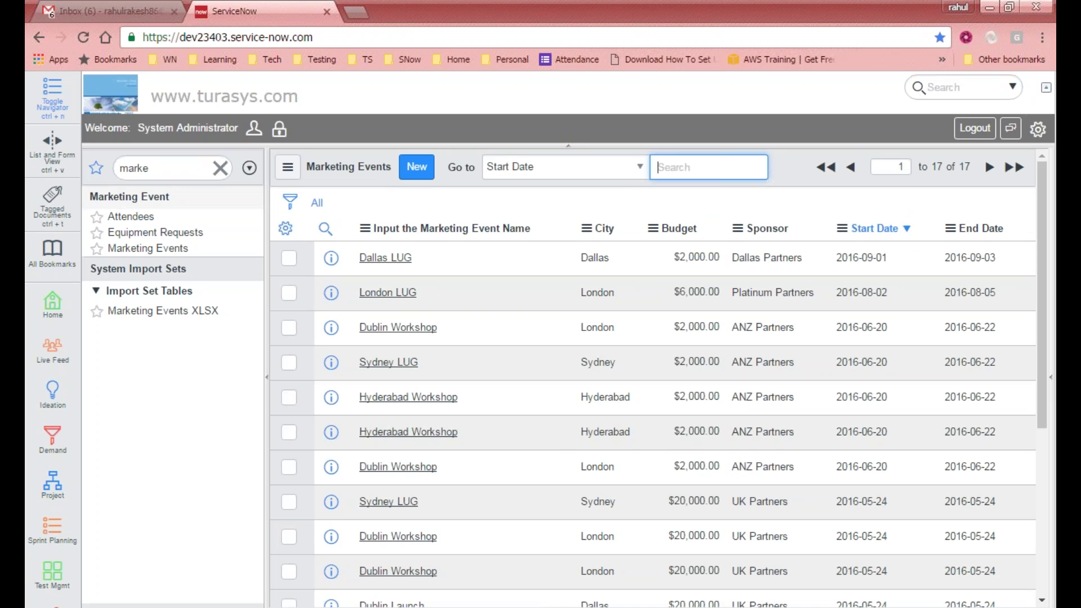
Step: Switch to the Studio window and examine the application's Server Development and Access Control files
key("alt+Tab")
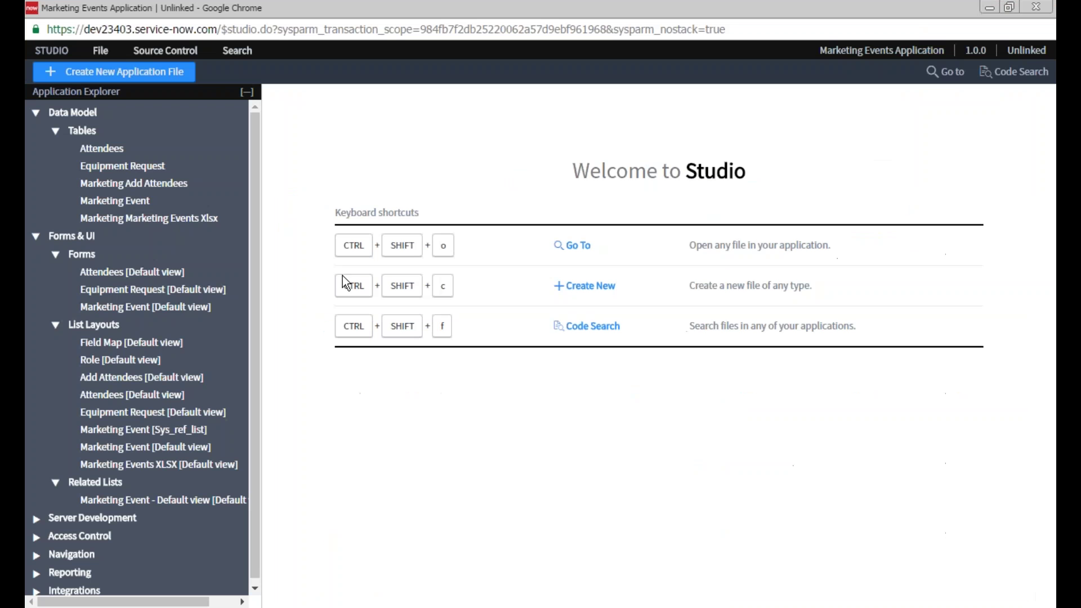
left_click(56, 132)
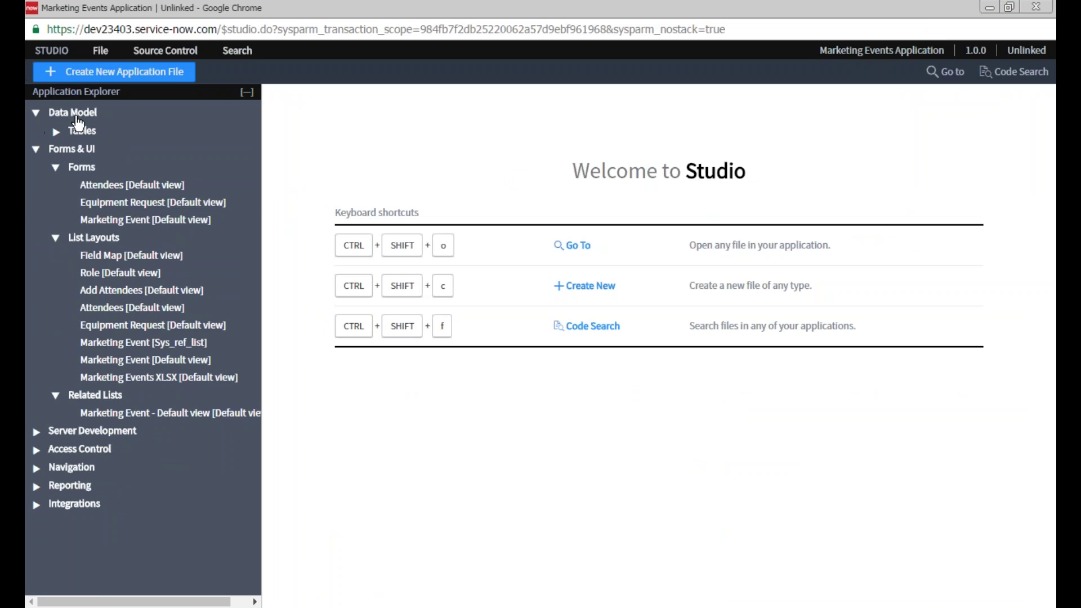
left_click(37, 149)
left_click(36, 150)
left_click(36, 150)
left_click(36, 168)
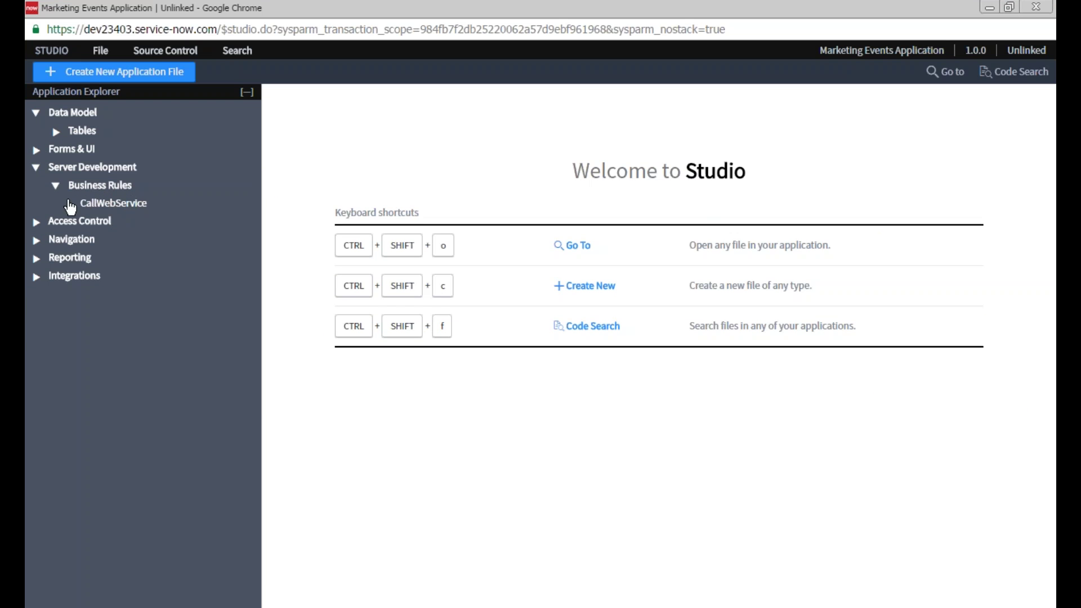
left_click(38, 222)
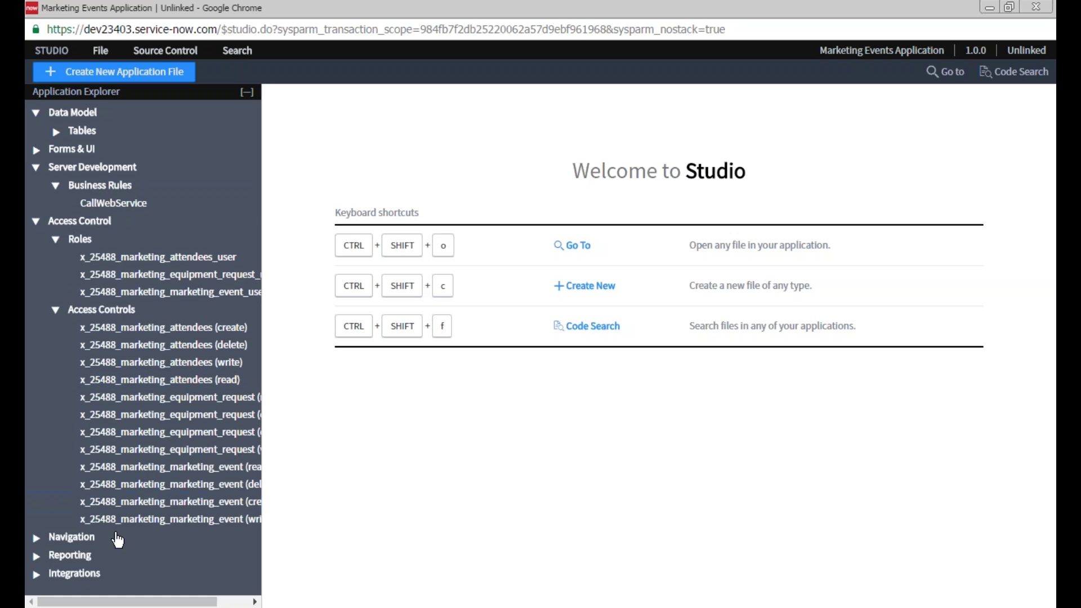
Step: Collapse the Access Control and Server Development groups, and expand Forms & UI and the Data Model tables
left_click(38, 221)
left_click(36, 168)
left_click(38, 113)
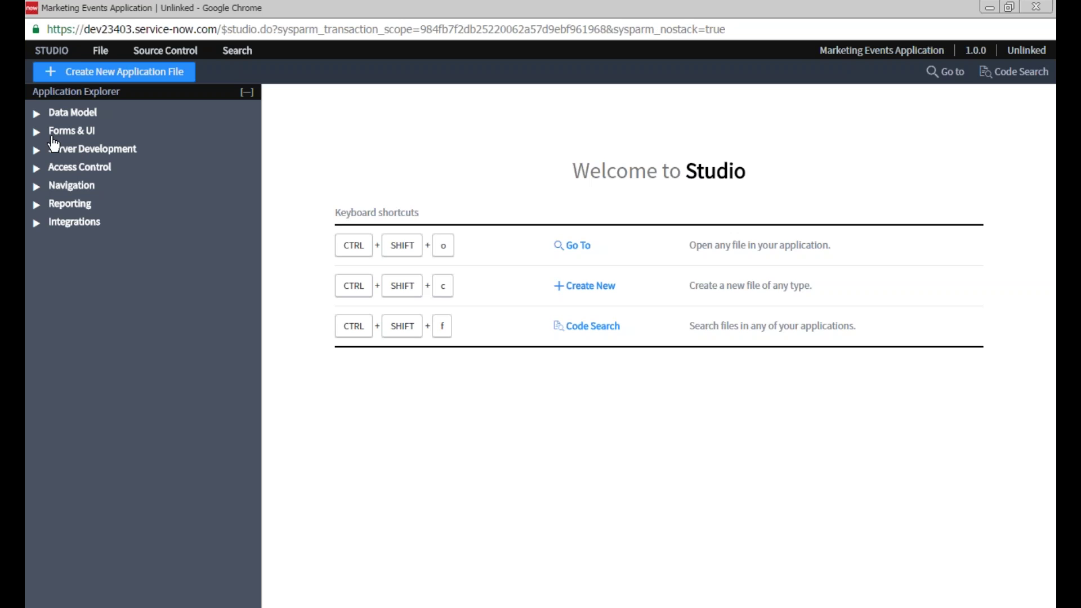
left_click(36, 133)
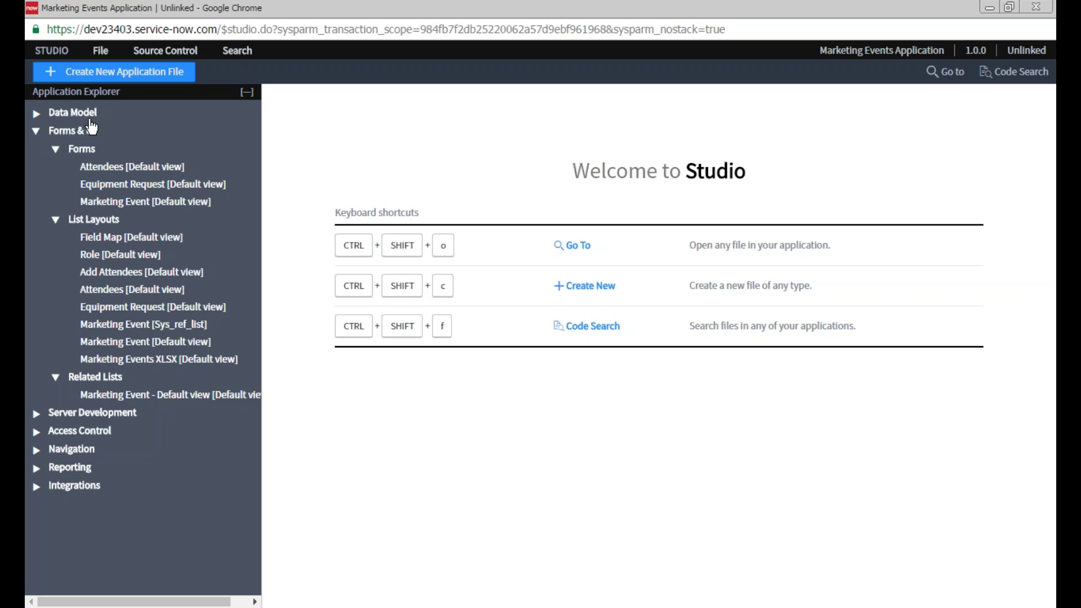
left_click(36, 116)
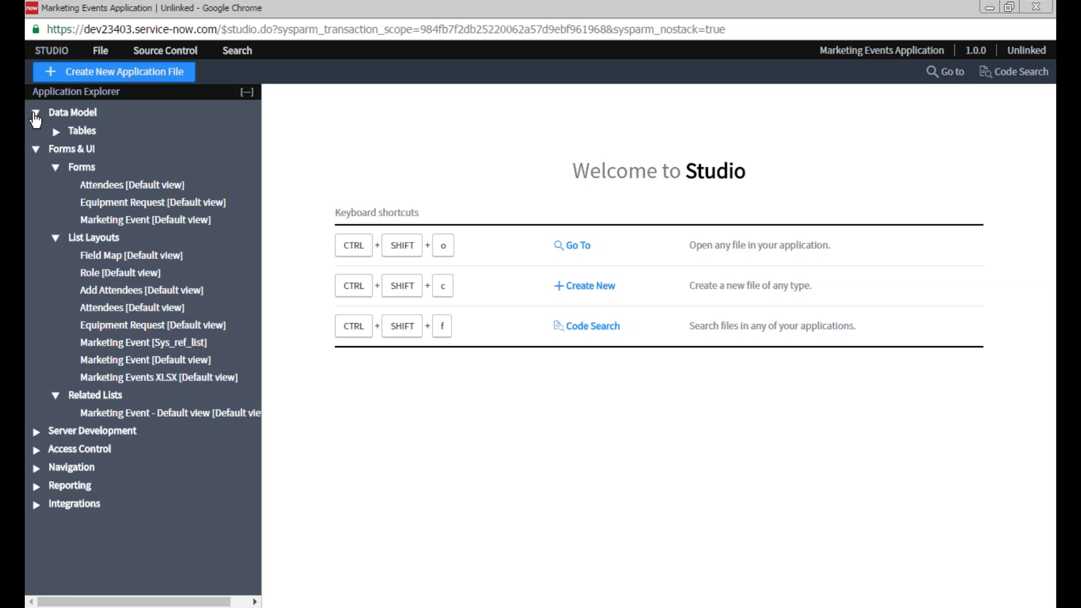
left_click(57, 132)
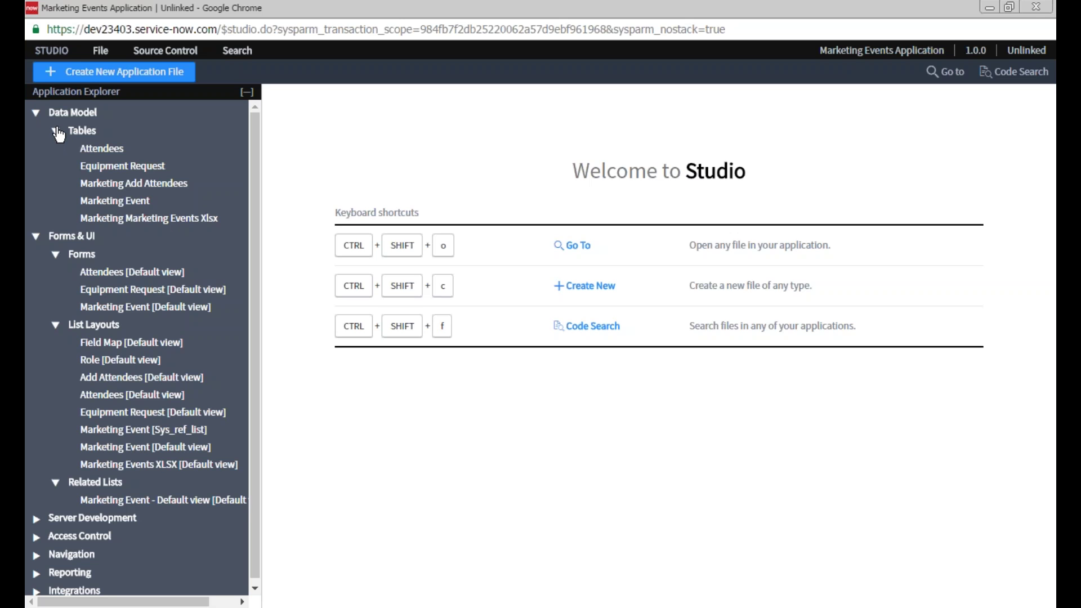
left_click_drag(255, 178, 256, 154)
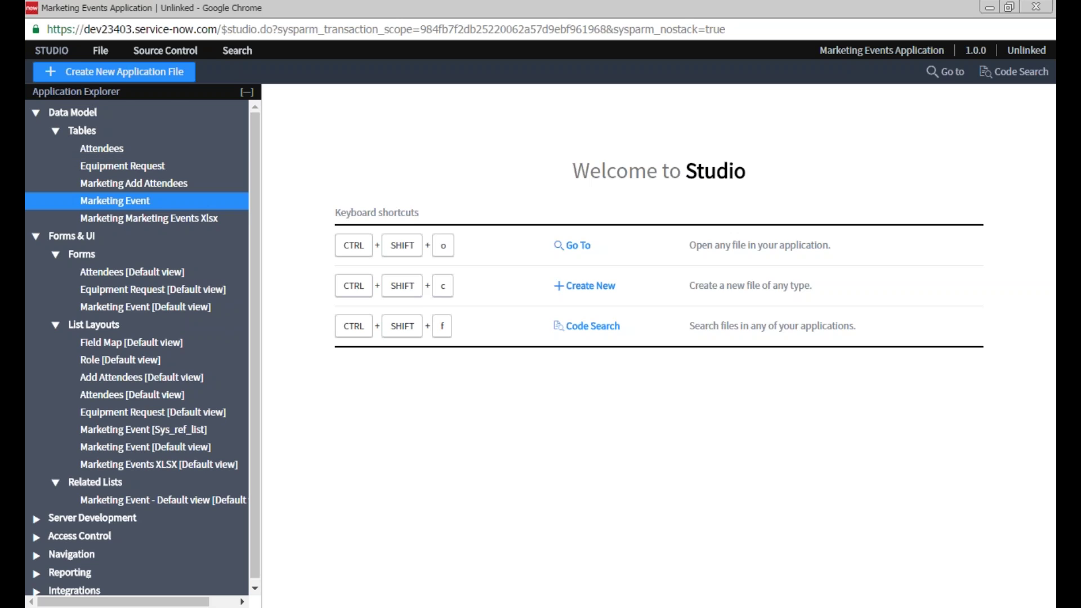
Step: Open the Marketing Event table in Studio and start a new record from the Marketing Events list in the main ServiceNow window
left_click(105, 203)
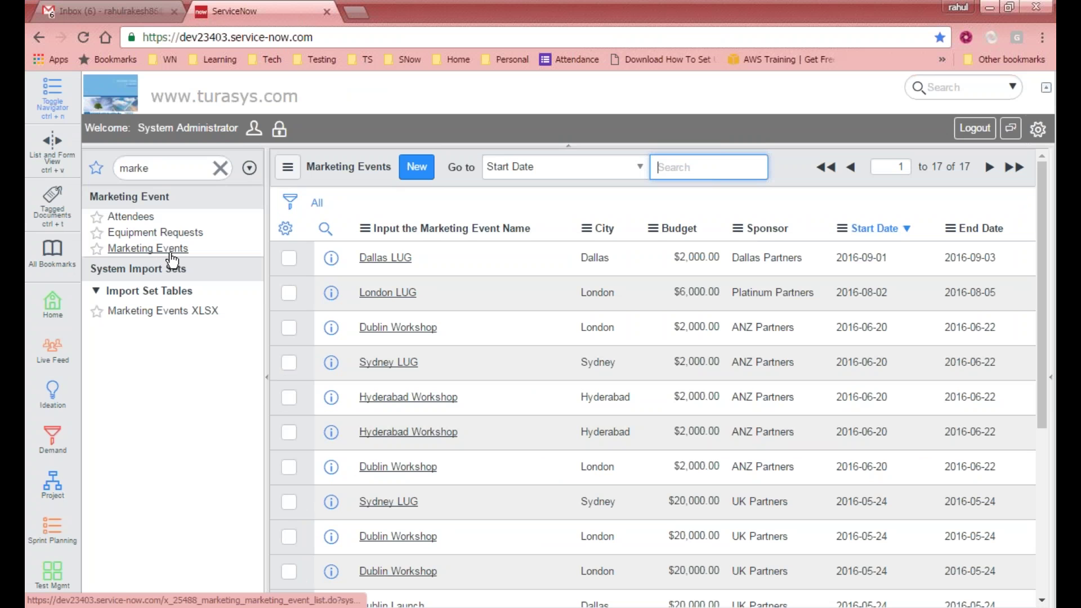
left_click(171, 252)
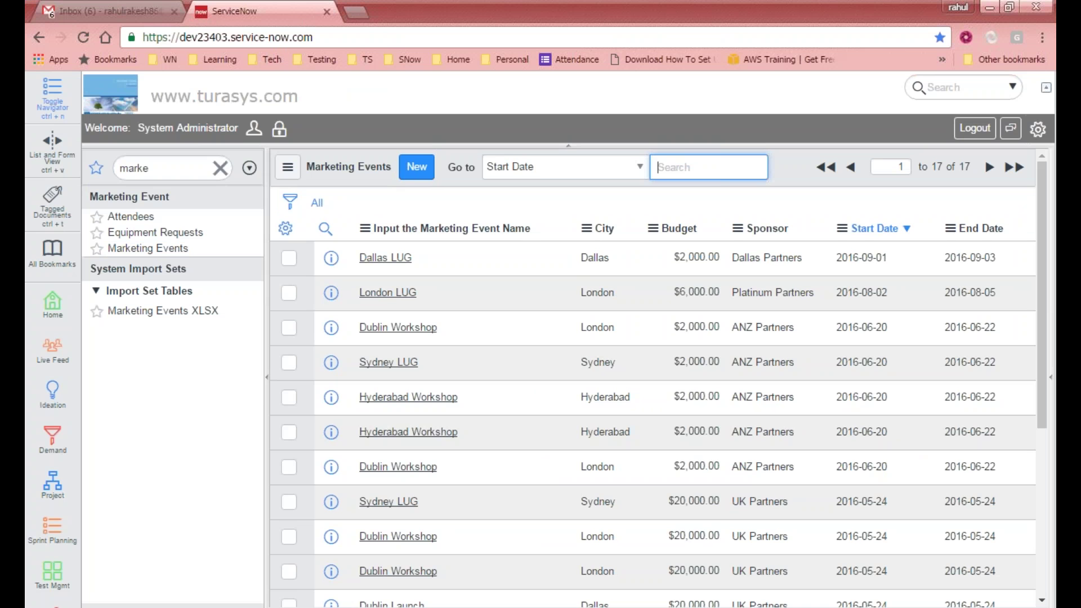
left_click(416, 167)
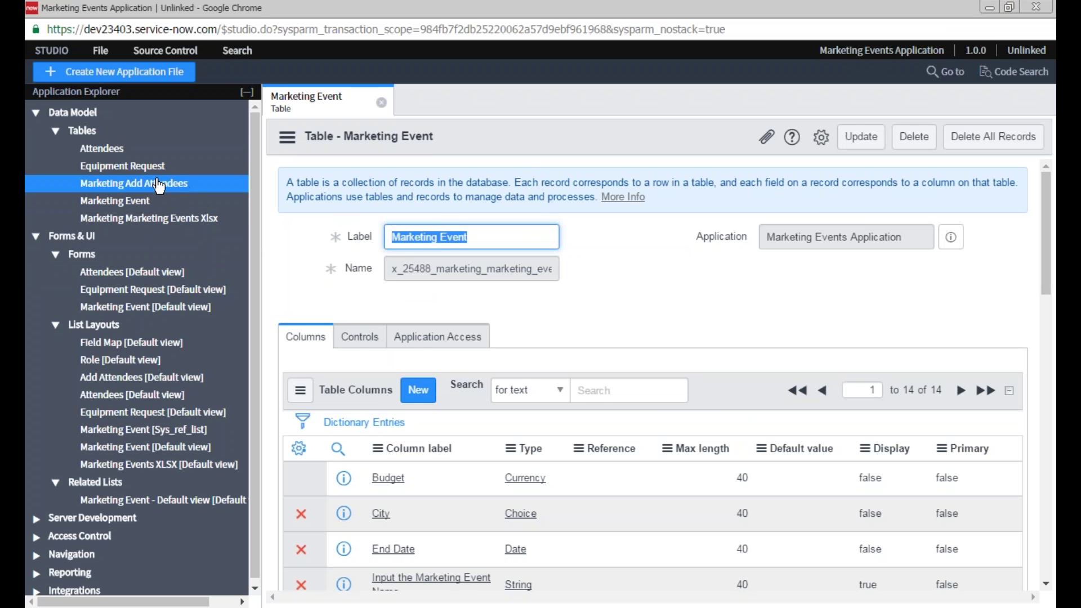
left_click(288, 246)
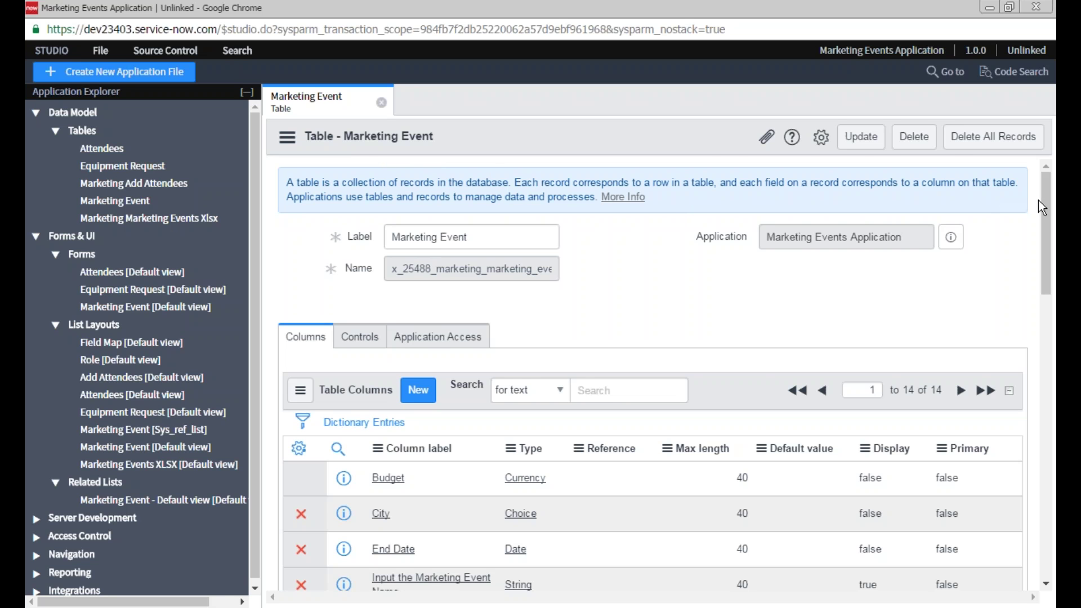
Step: Examine the Marketing Event table definition in Studio, from its column list down to its related links and access controls
left_click_drag(1039, 199, 1048, 413)
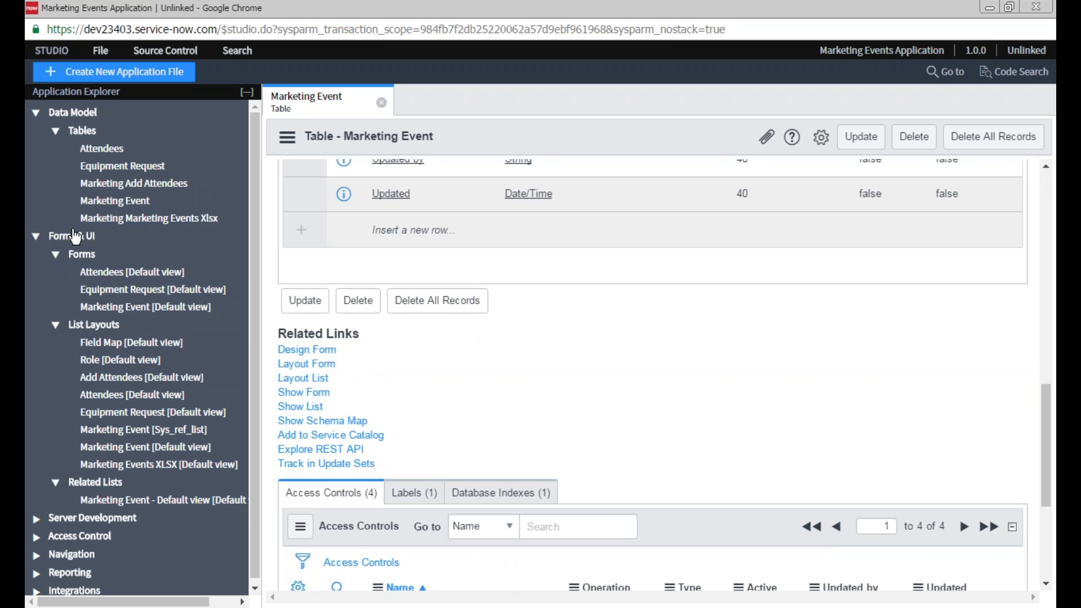
left_click(170, 348)
left_click_drag(1042, 466, 1042, 224)
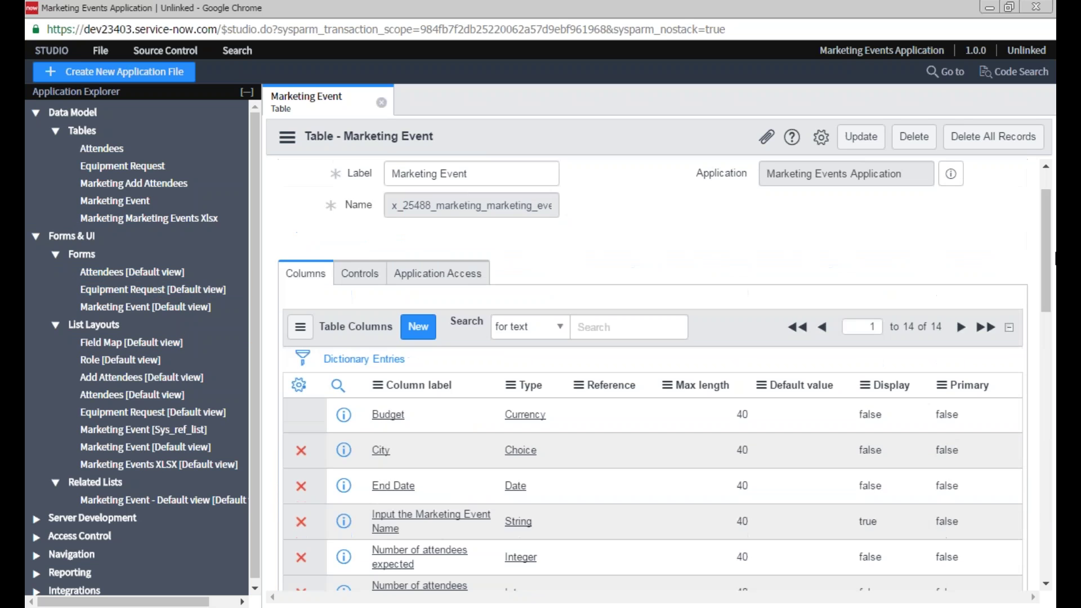
scroll(342, 201, "up", 1)
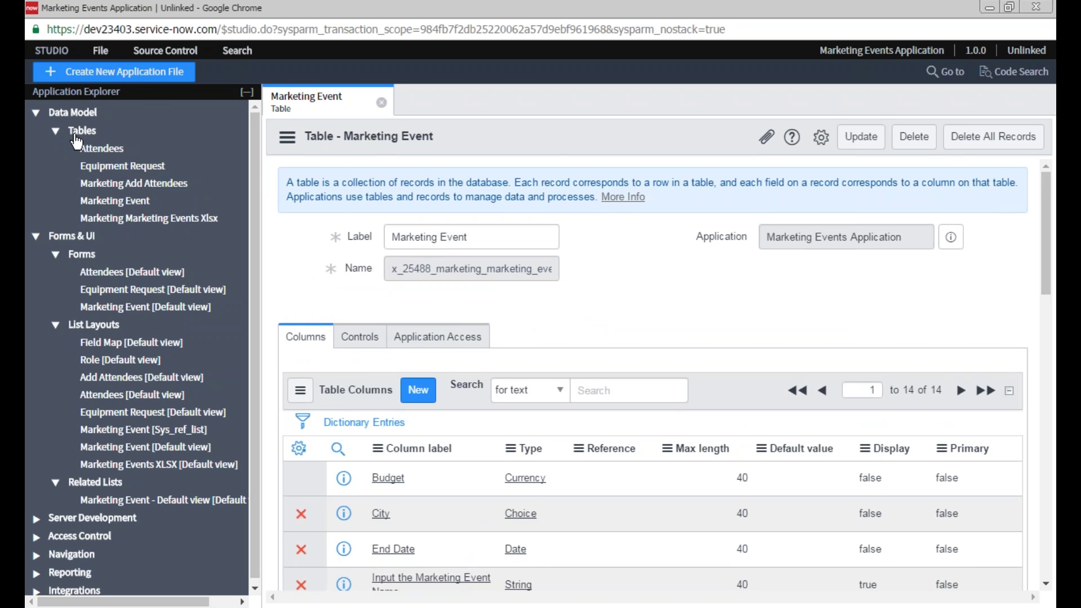
scroll(853, 318, "down", 10)
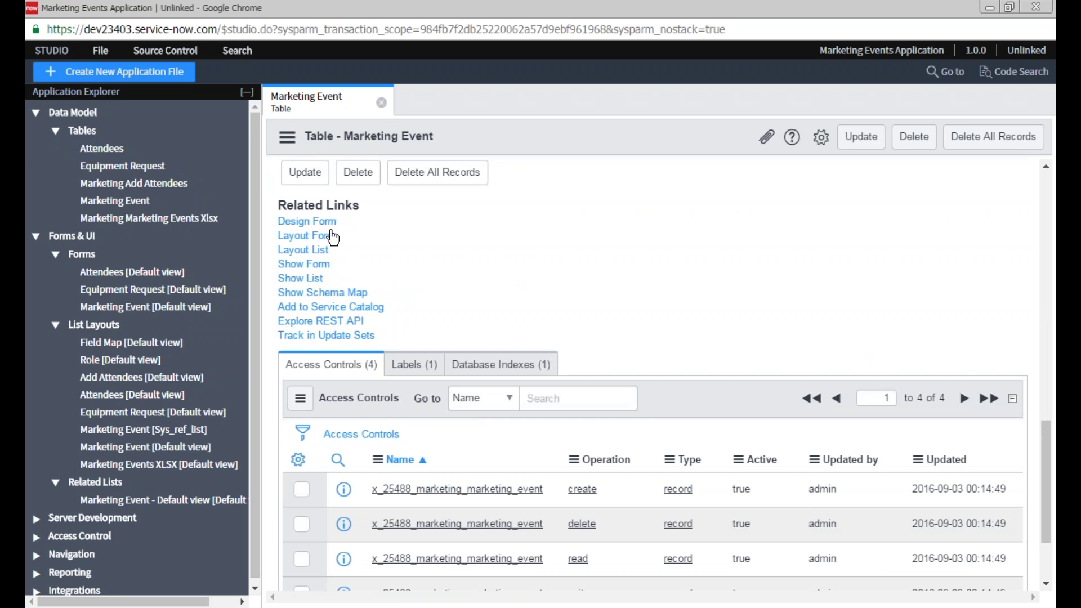
scroll(332, 228, "up", 10)
scroll(678, 267, "down", 8)
Step: Collapse and re-expand the Forms group in Studio, and open the default-view form of Attendees
left_click(82, 256)
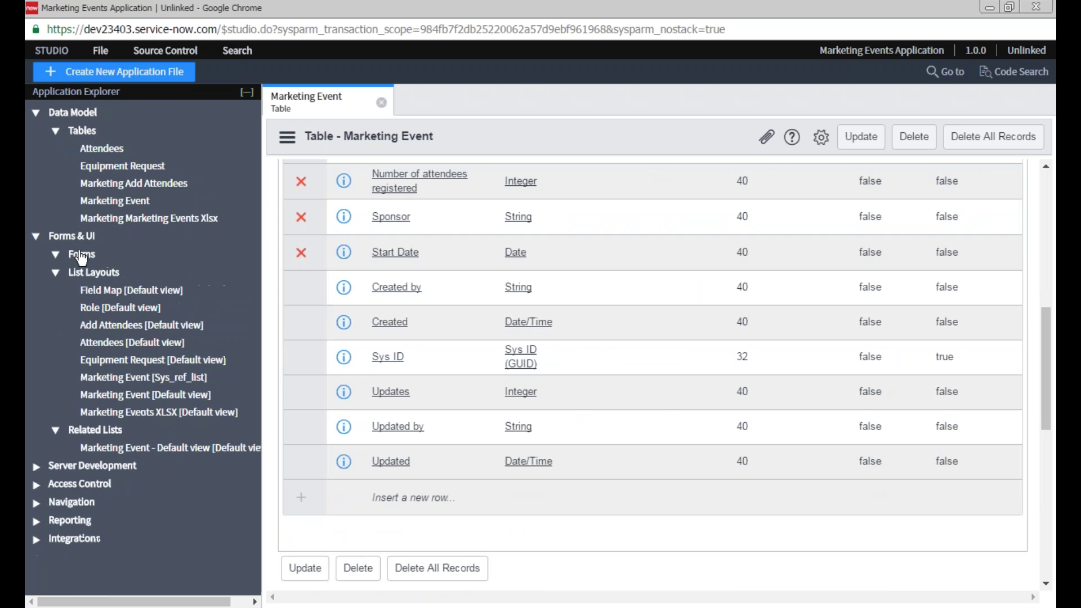
left_click(82, 256)
left_click(90, 272)
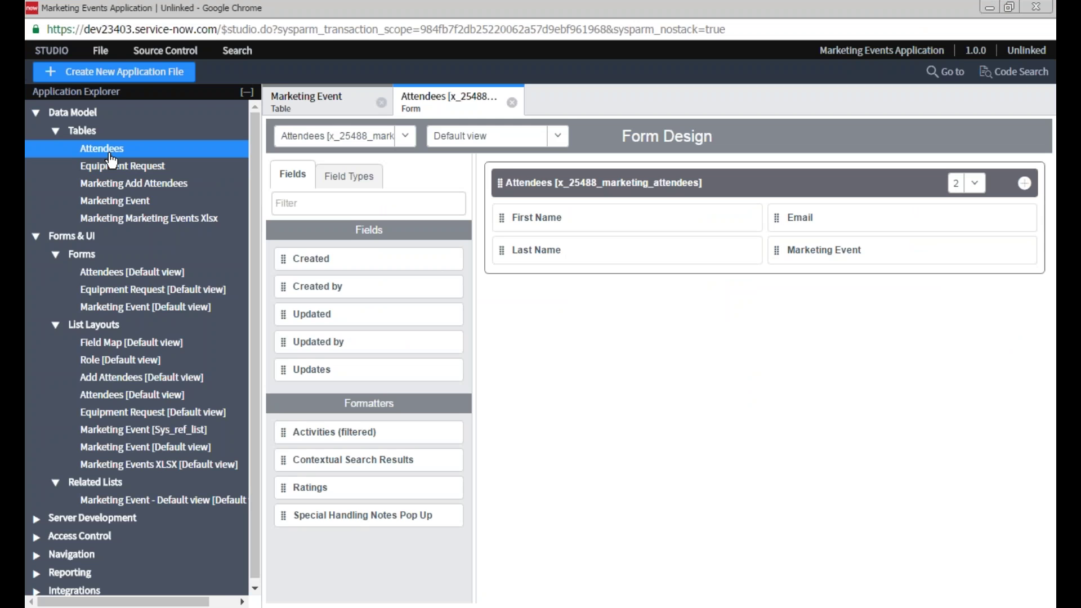
Step: Return to the Marketing Event table in Studio and open its form designer from the table's related links
left_click(307, 103)
scroll(541, 424, "down", 15)
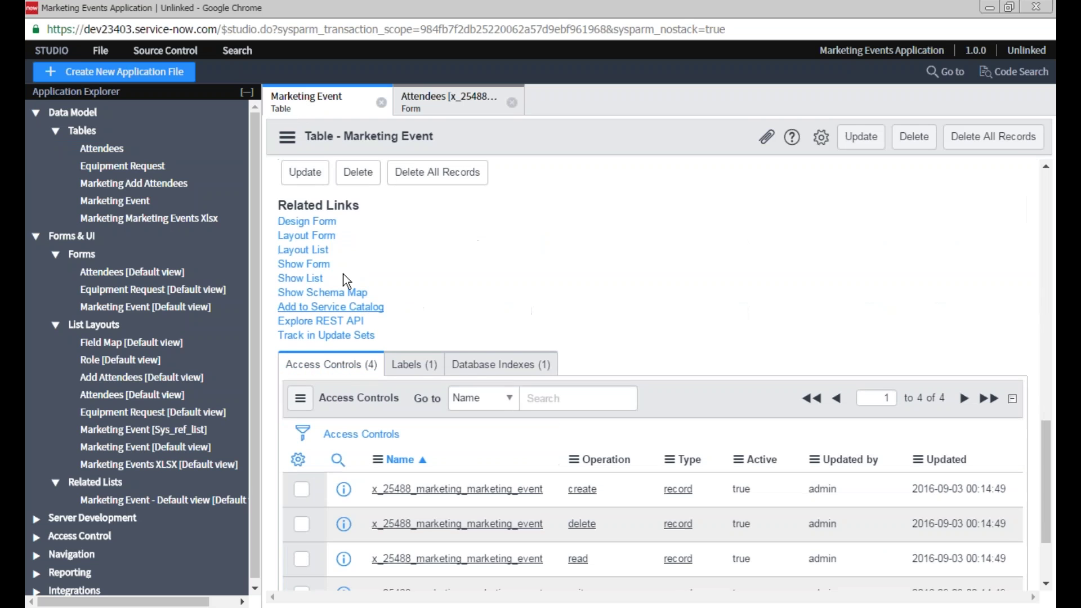
left_click(304, 223)
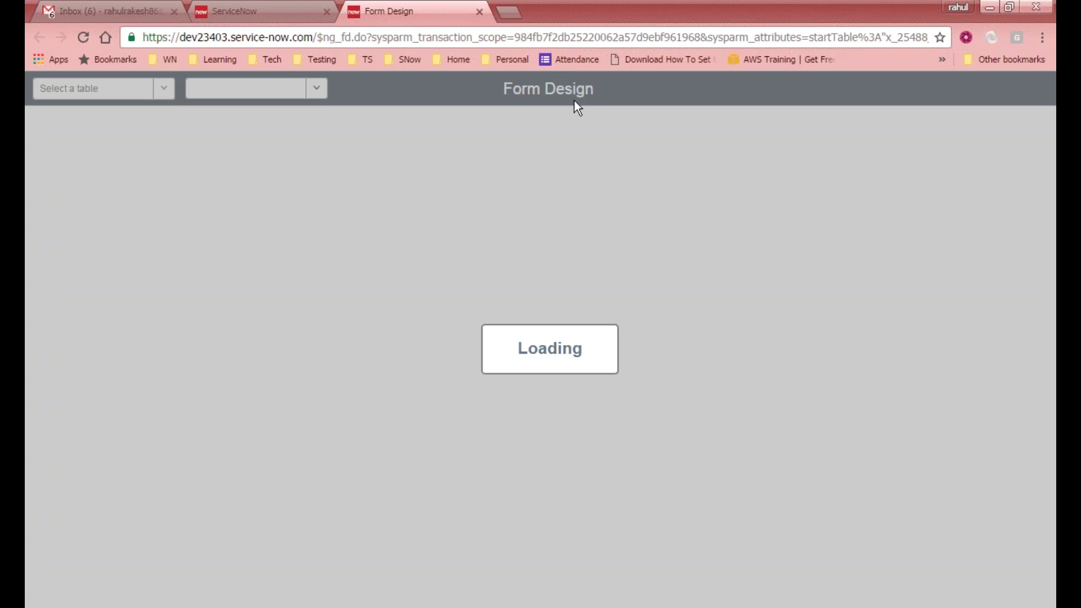
Step: Review the form and list layout entries in Studio, and switch to the browser to view and close the Marketing Event Form Design page
left_click(100, 275)
left_click(124, 394)
left_click(125, 447)
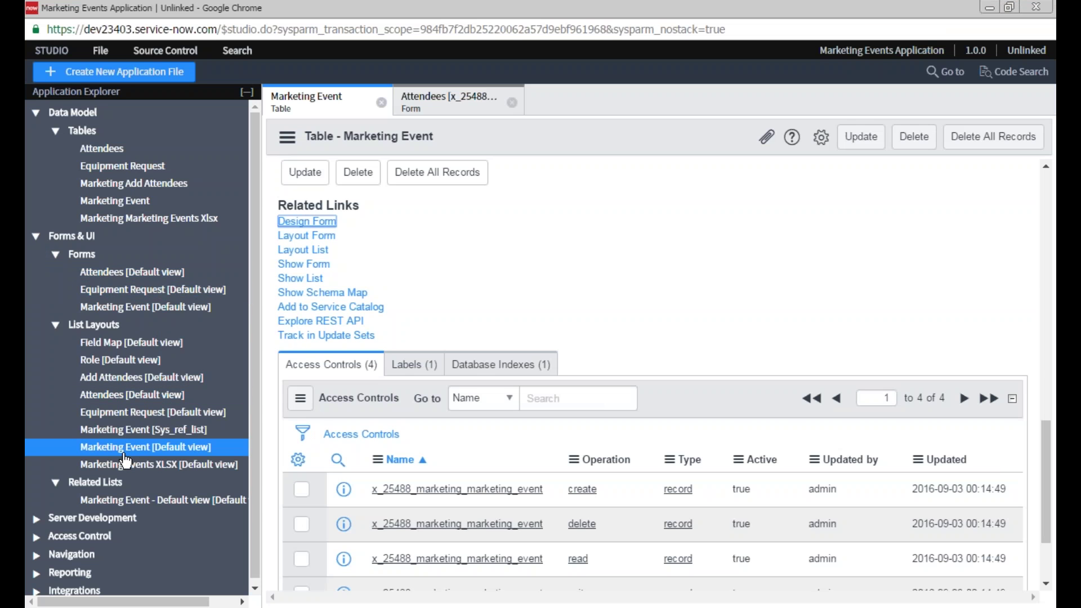
key("alt+Tab")
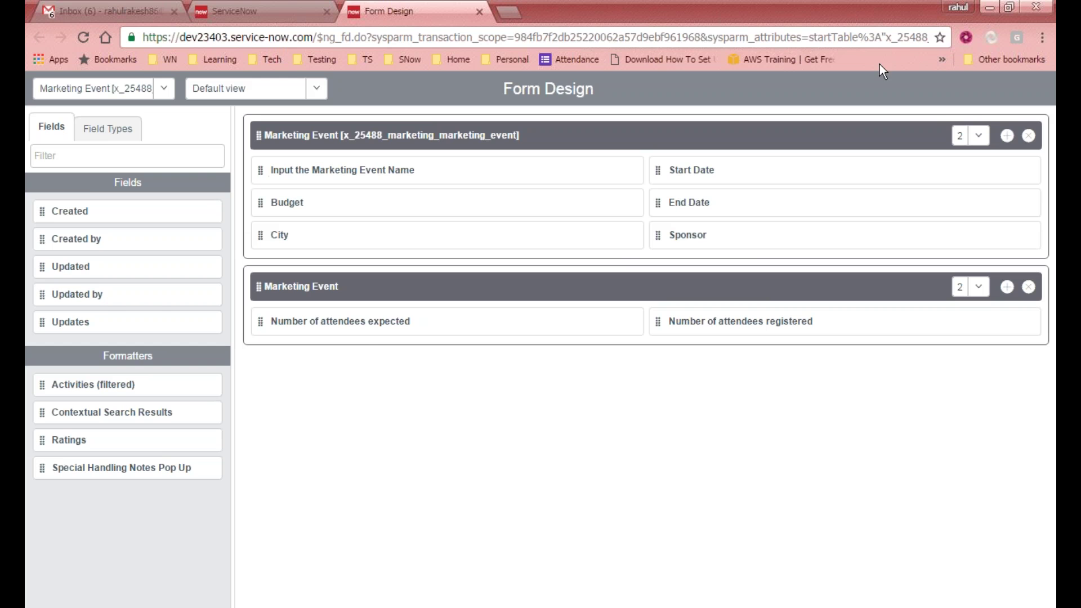
left_click(479, 12)
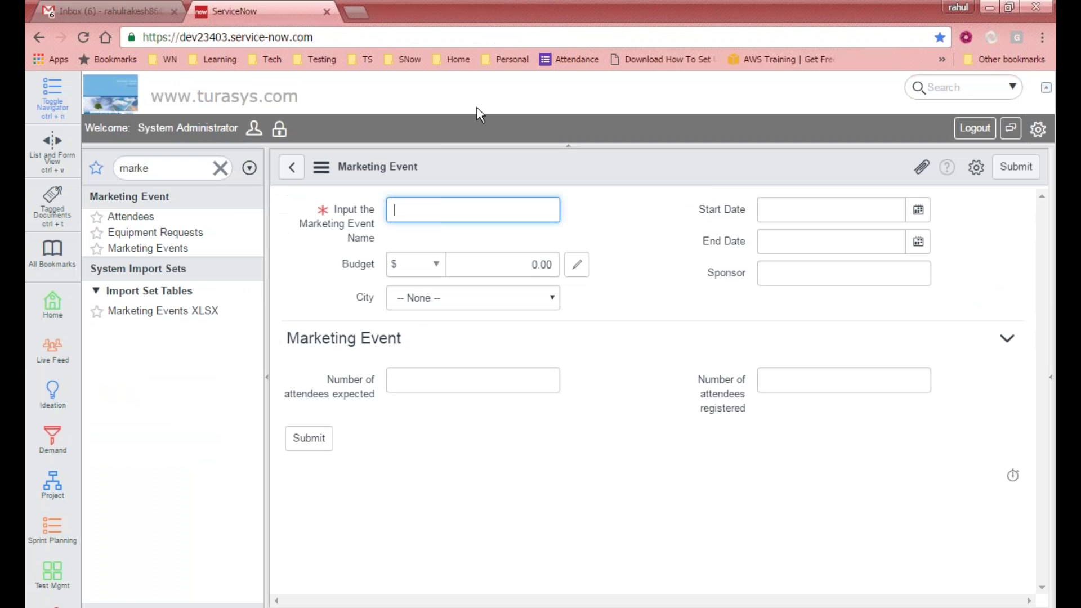